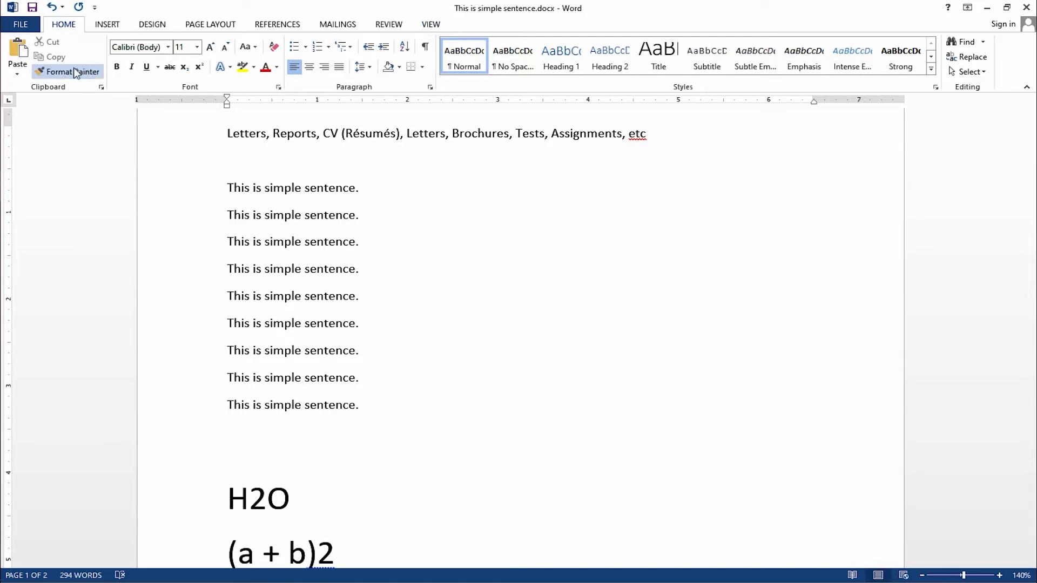
click(121, 26)
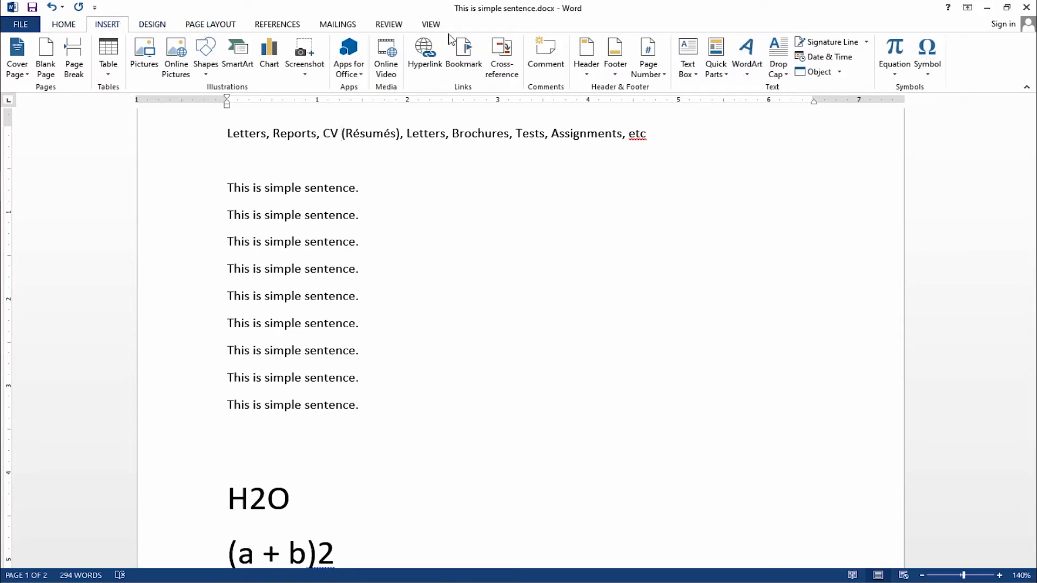
click(72, 25)
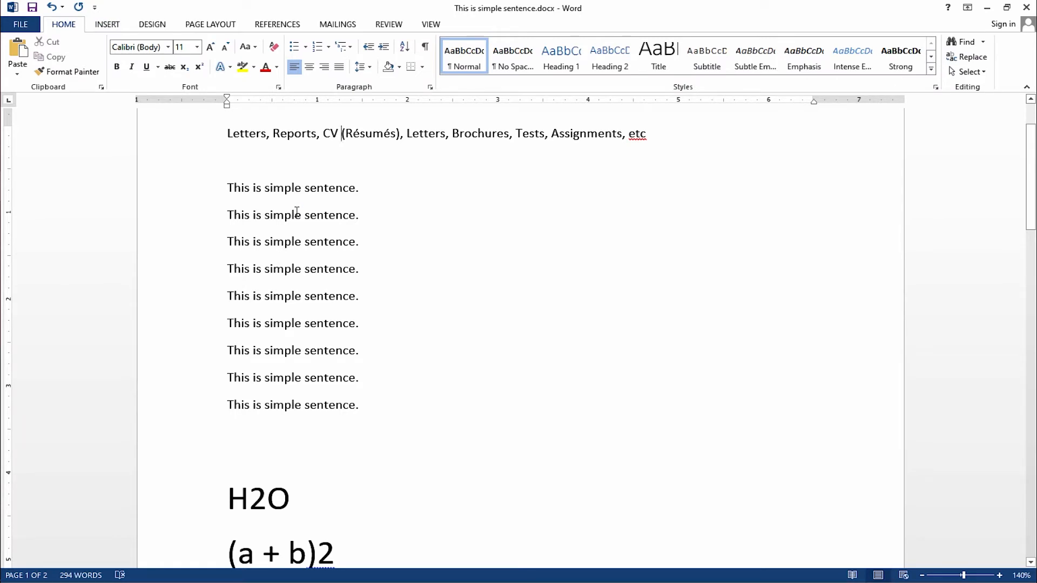
click(28, 27)
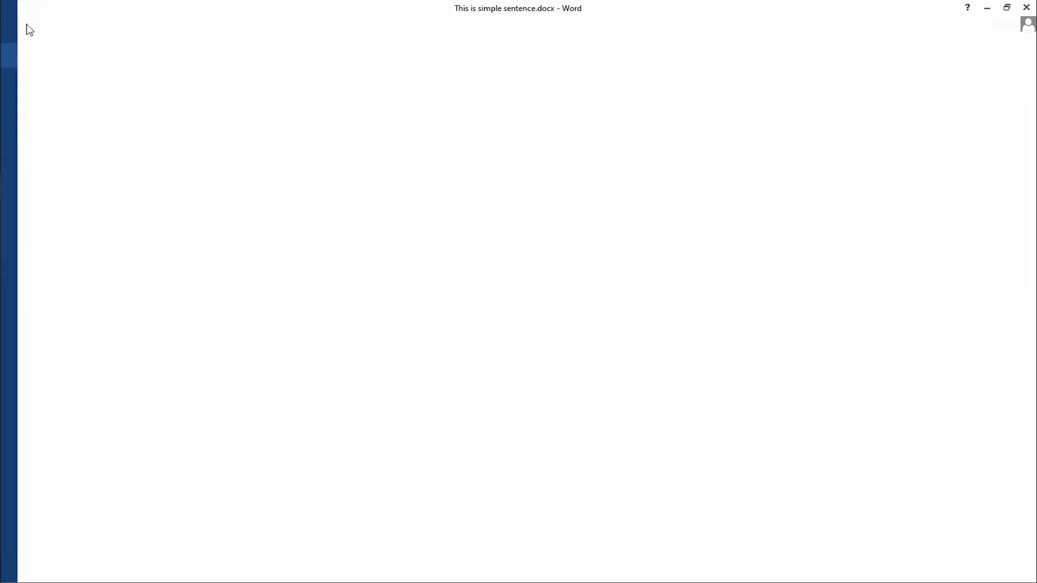
click(27, 25)
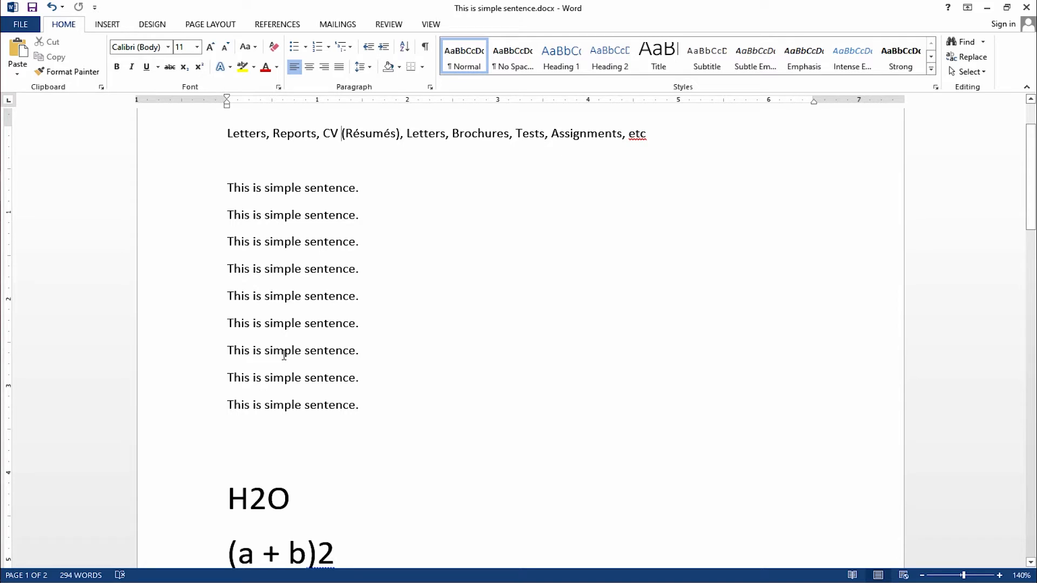
Set the font of the first "This is simple sentence." line to Algerian.
drag(233, 190, 355, 189)
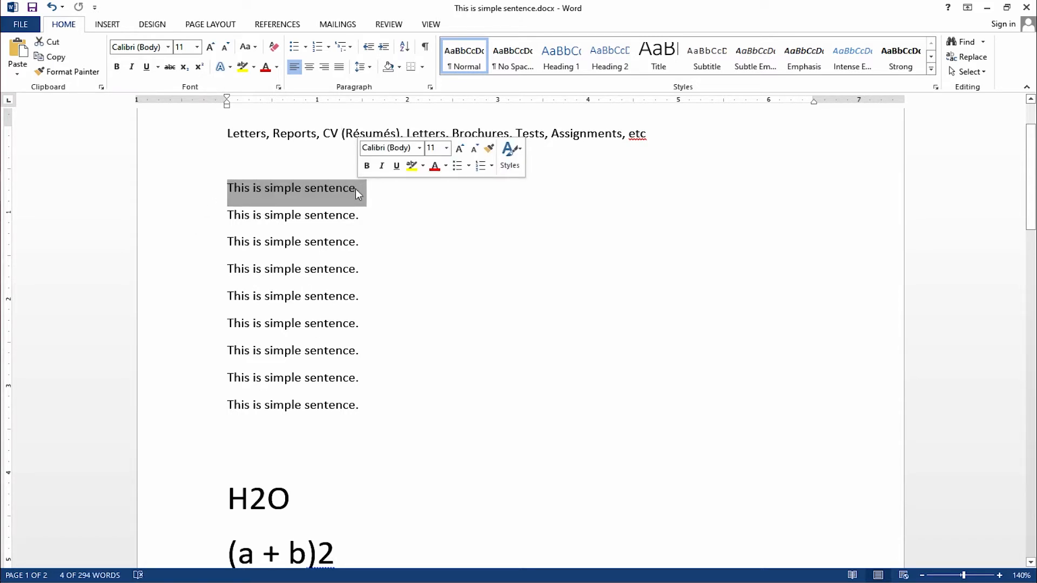
click(168, 48)
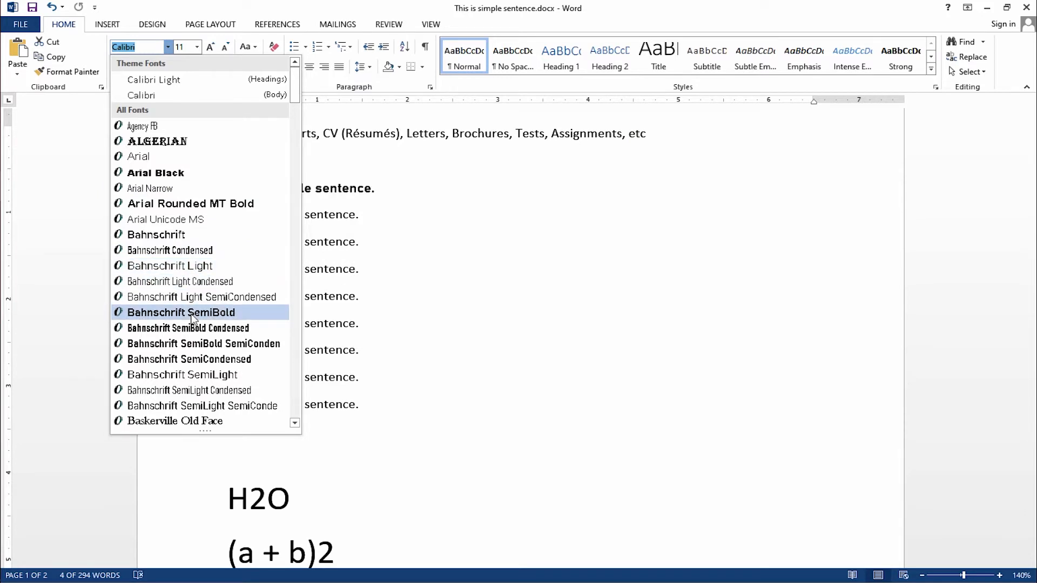
click(157, 140)
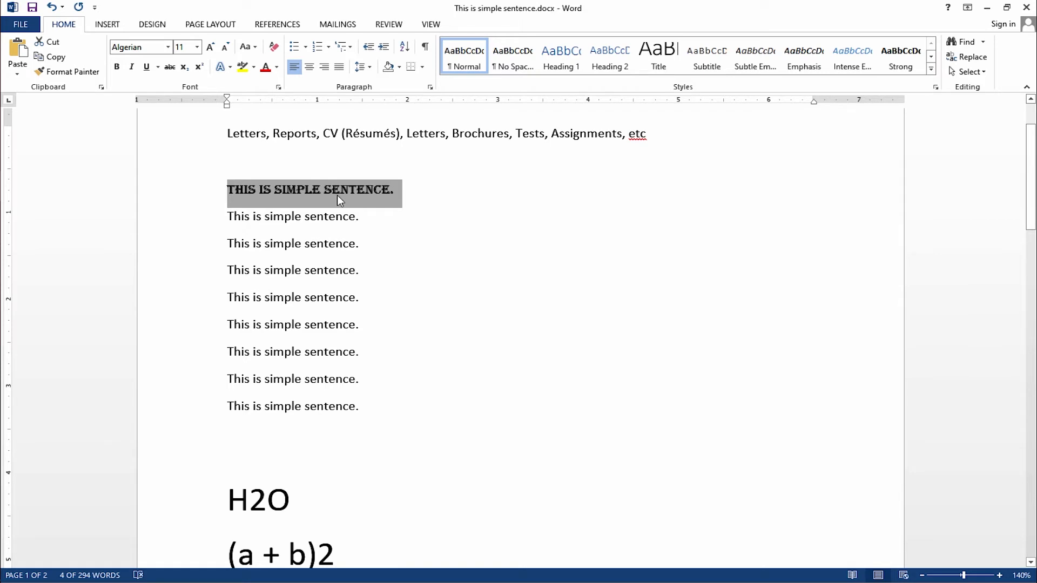
click(197, 47)
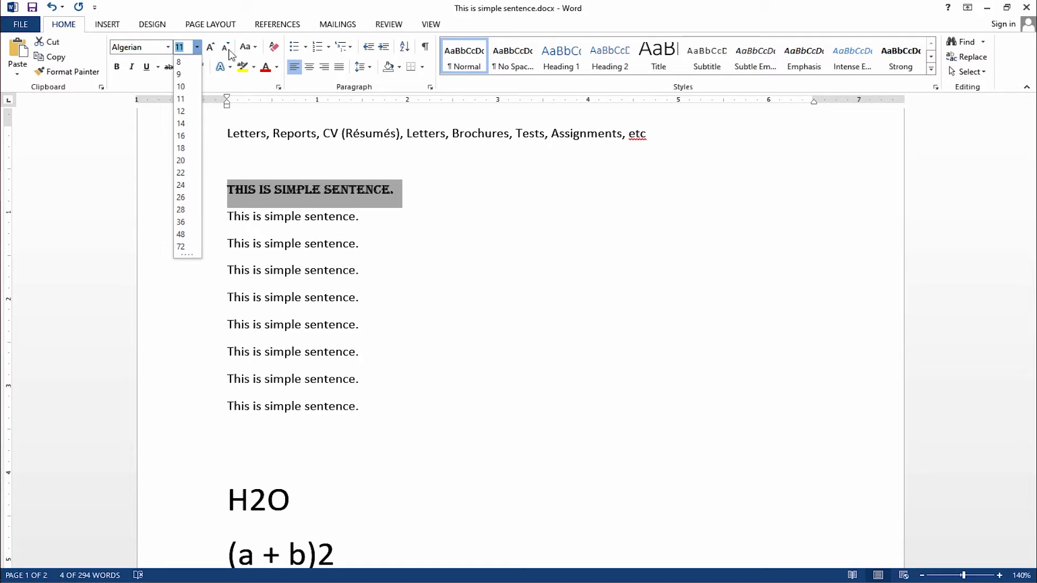
click(252, 46)
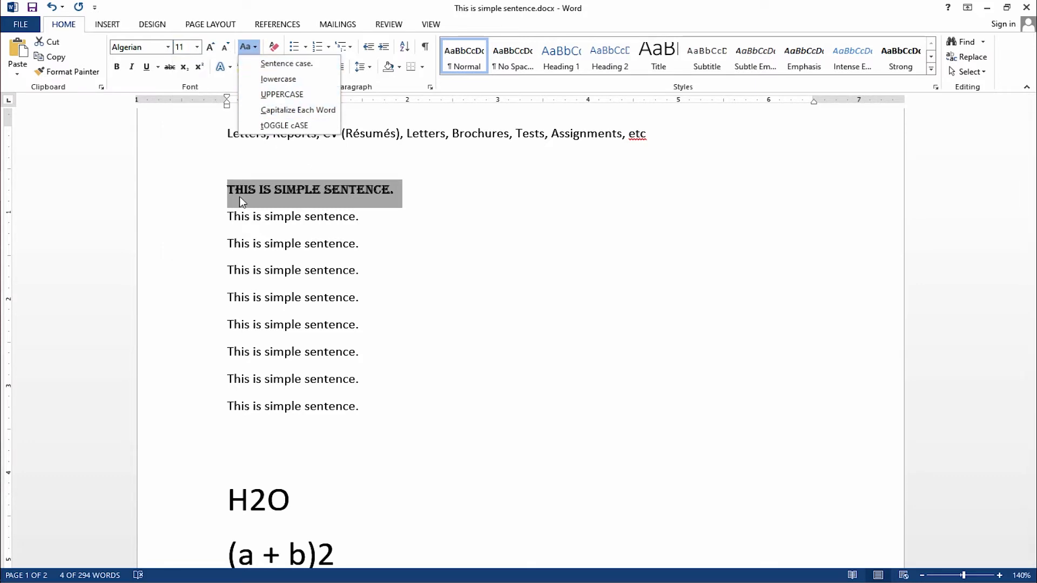
Change the case of the second sentence to lowercase and return it to Sentence case.
click(227, 216)
drag(226, 213, 394, 225)
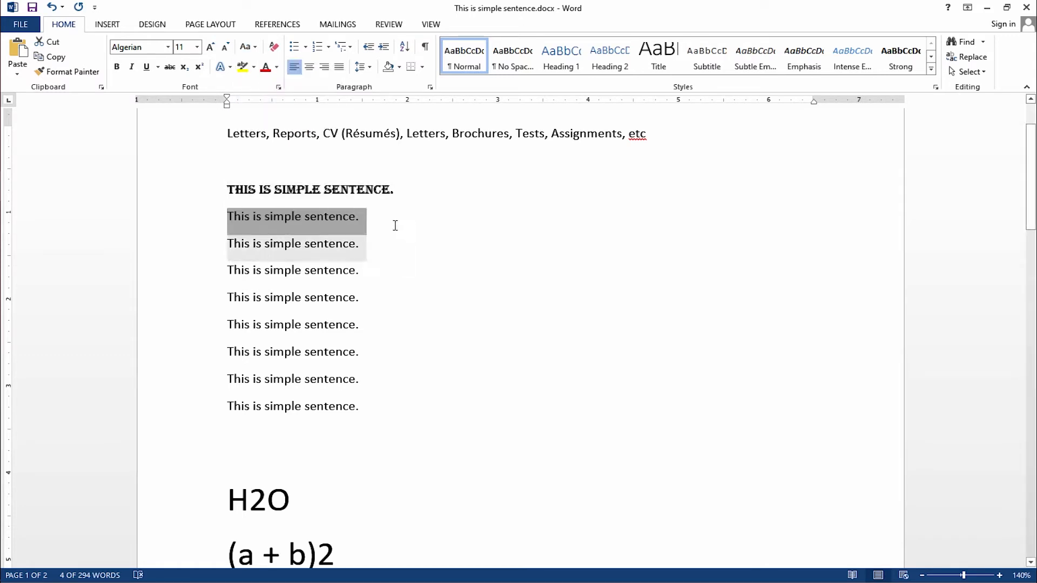
click(245, 47)
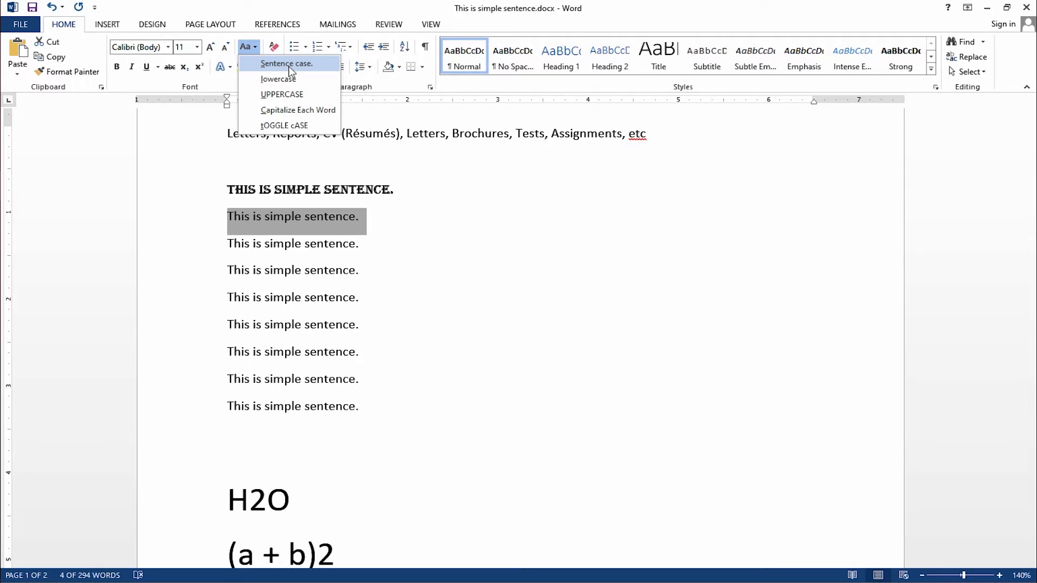
click(292, 79)
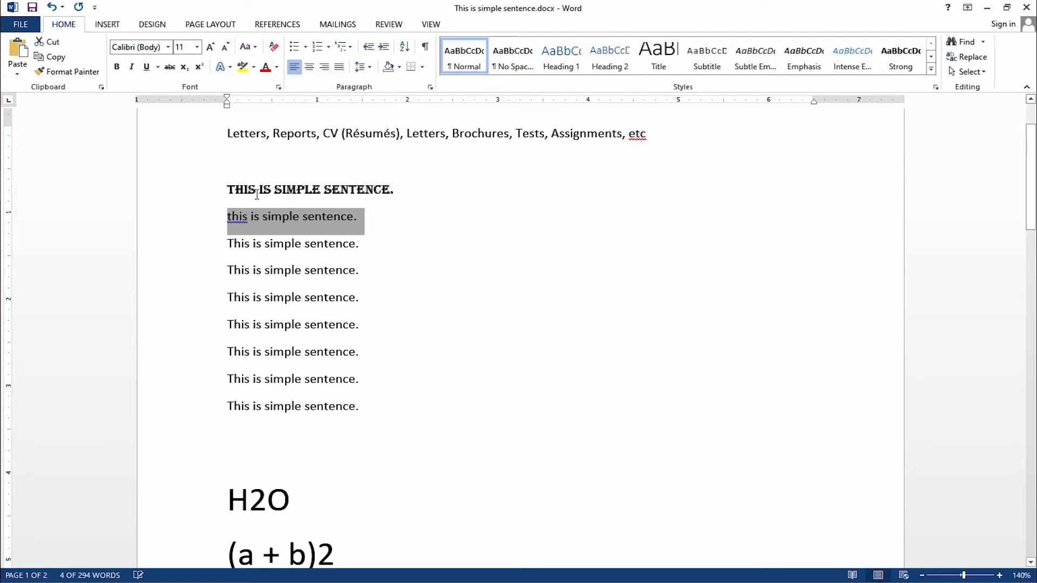
click(245, 47)
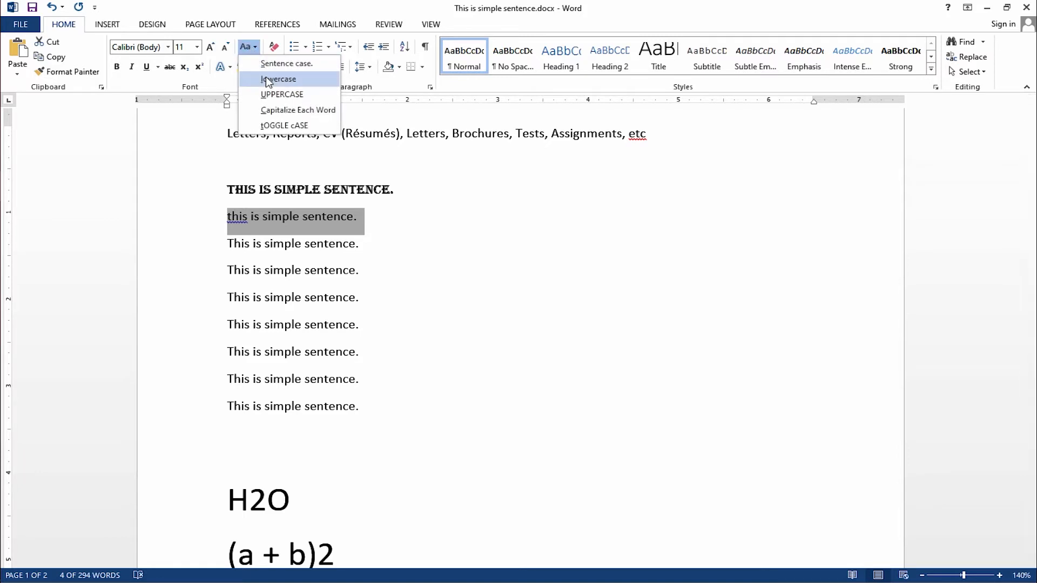
click(270, 63)
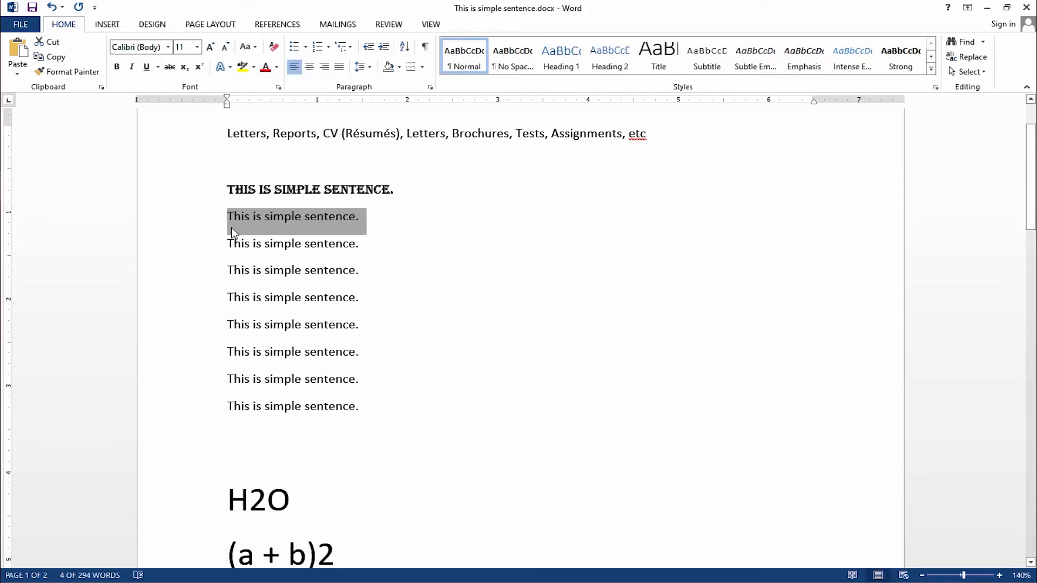
Convert the second sentence to UPPERCASE and replace that case with Capitalize Each Word.
click(252, 45)
click(281, 99)
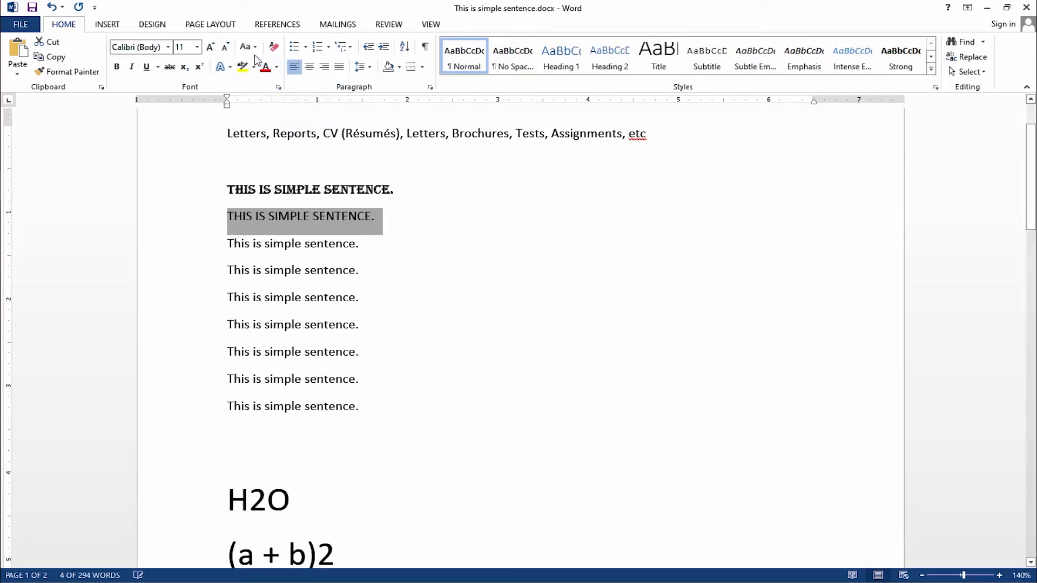
click(254, 47)
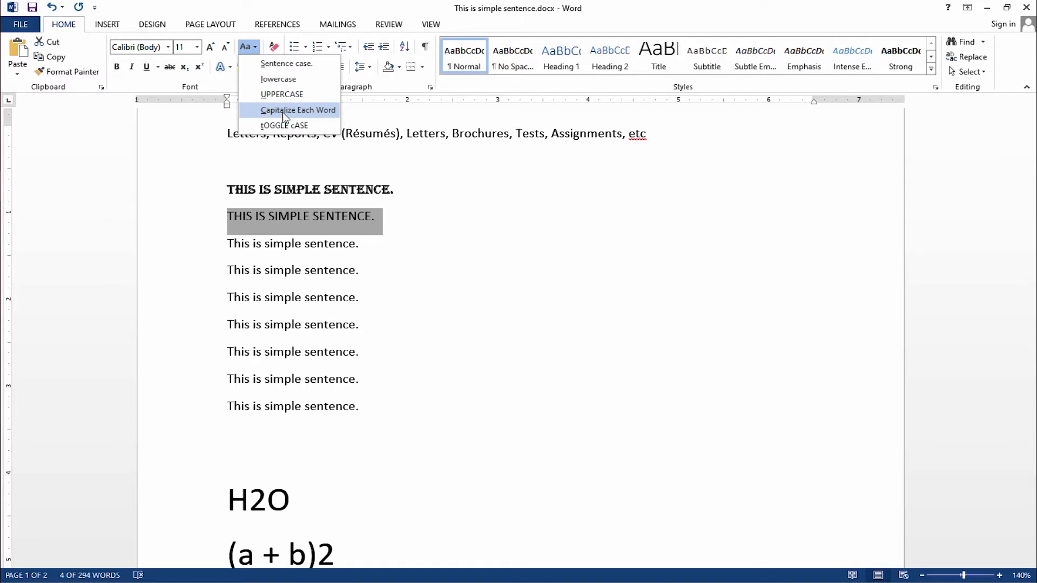
click(285, 112)
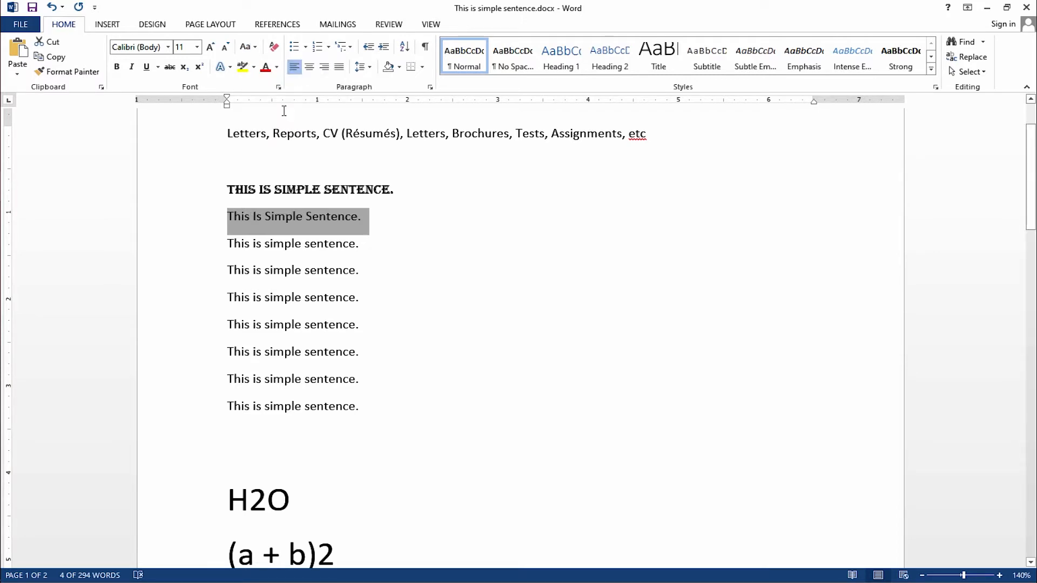
click(249, 47)
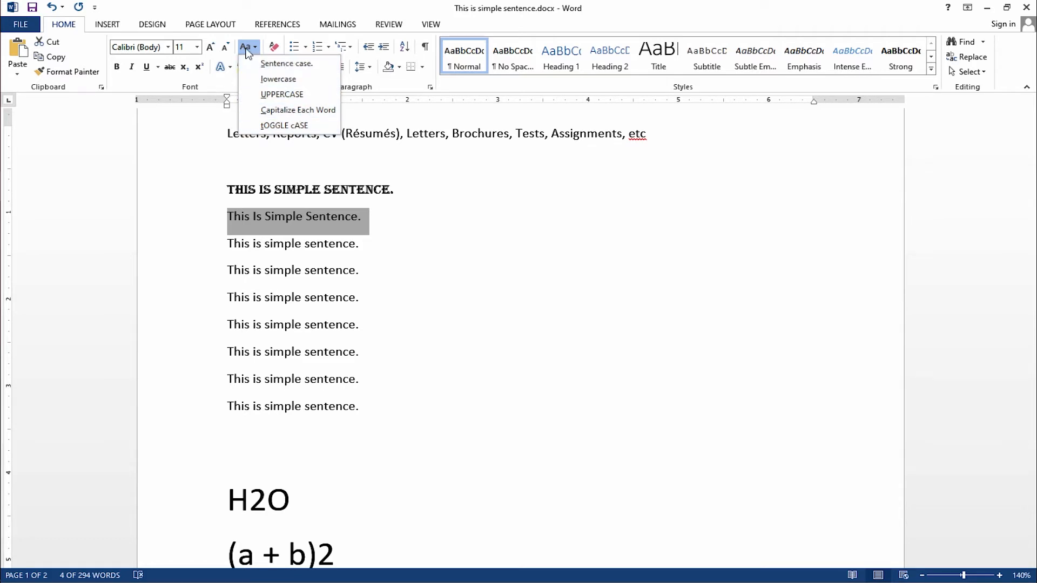
click(286, 110)
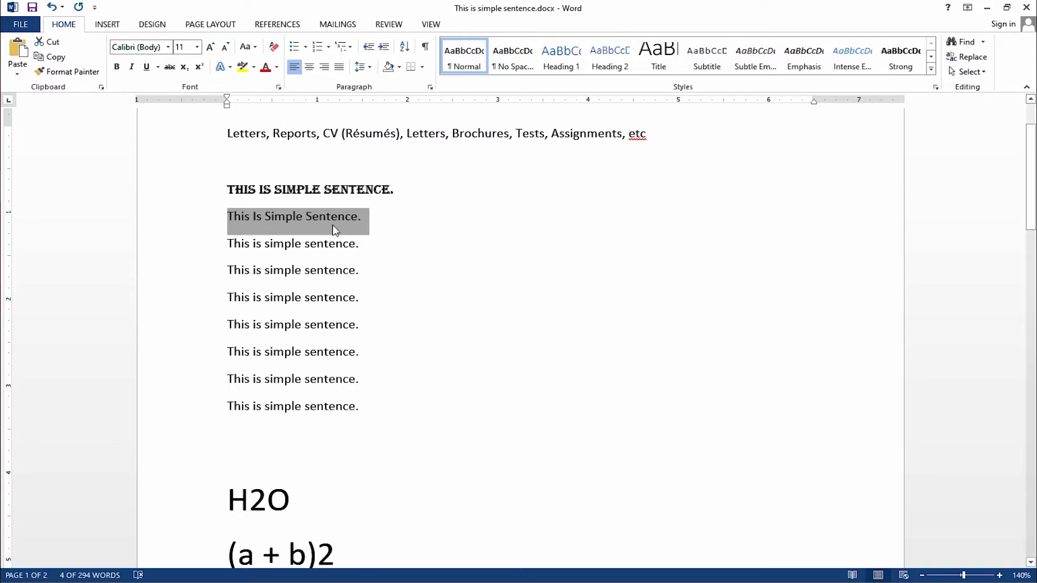
click(382, 220)
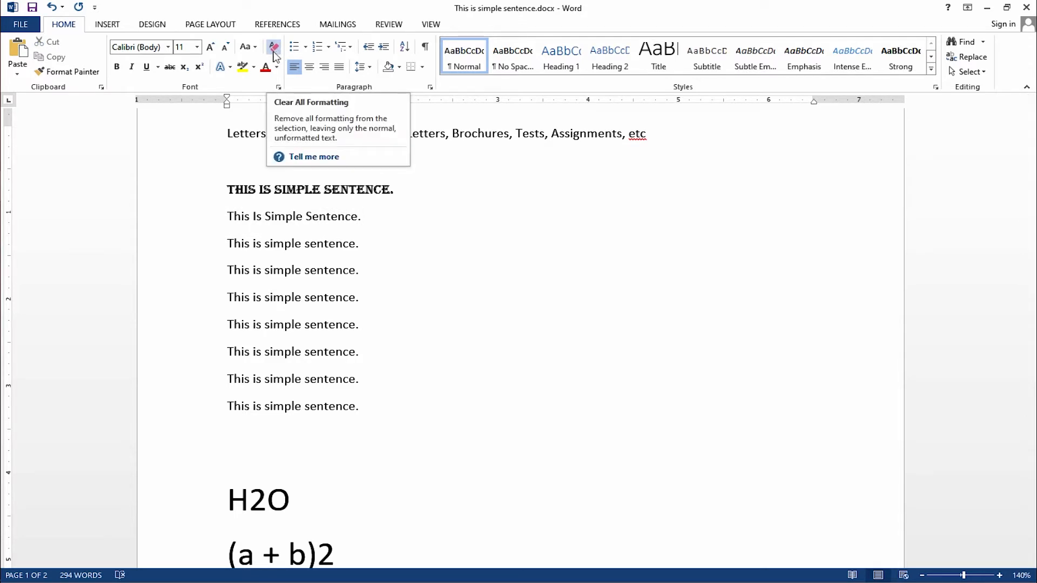
Make the second sentence bold and the third sentence italic.
click(283, 189)
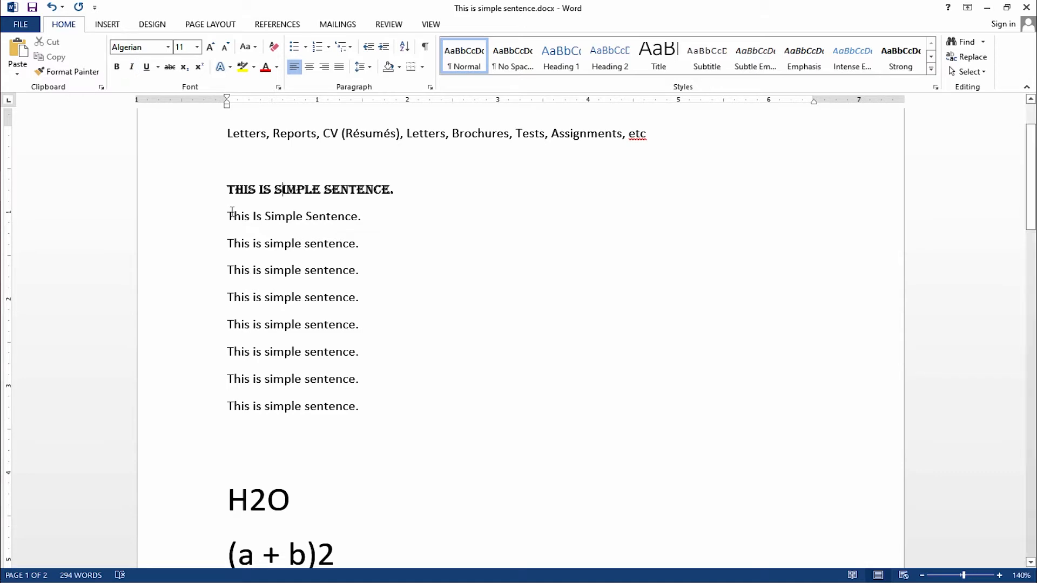
drag(229, 216, 370, 219)
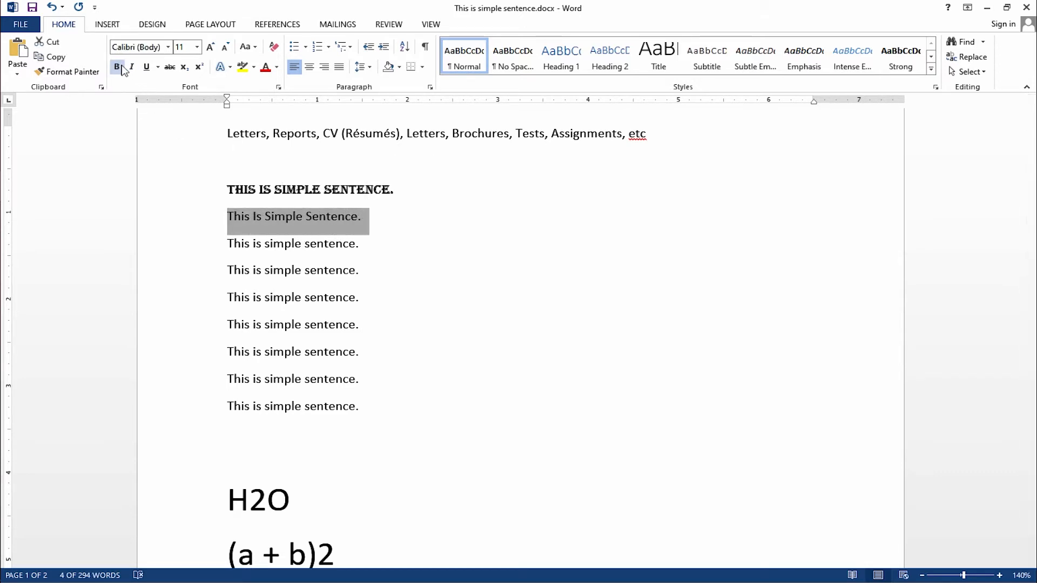
key(ctrl+b)
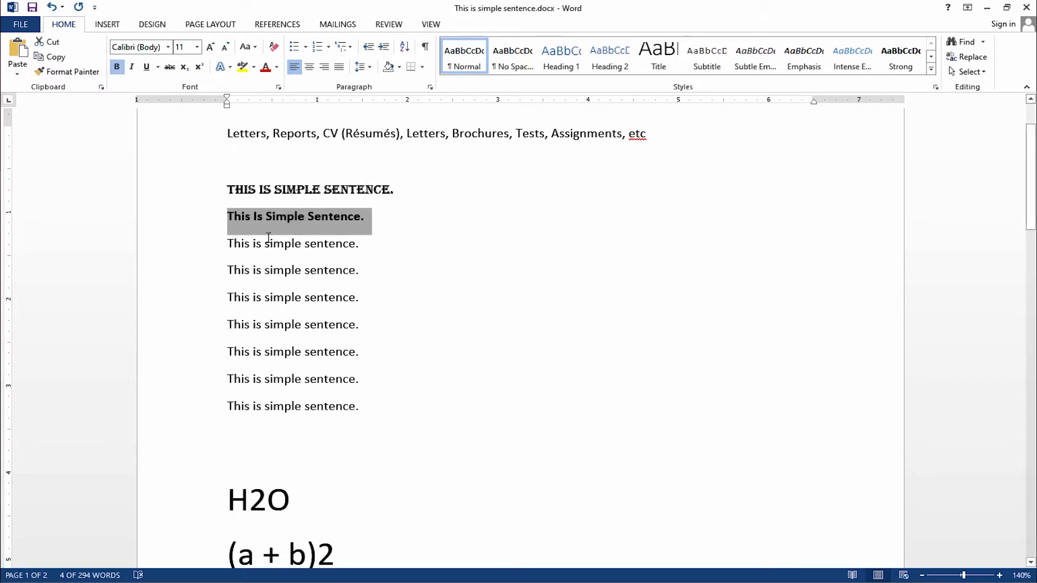
drag(227, 243, 373, 250)
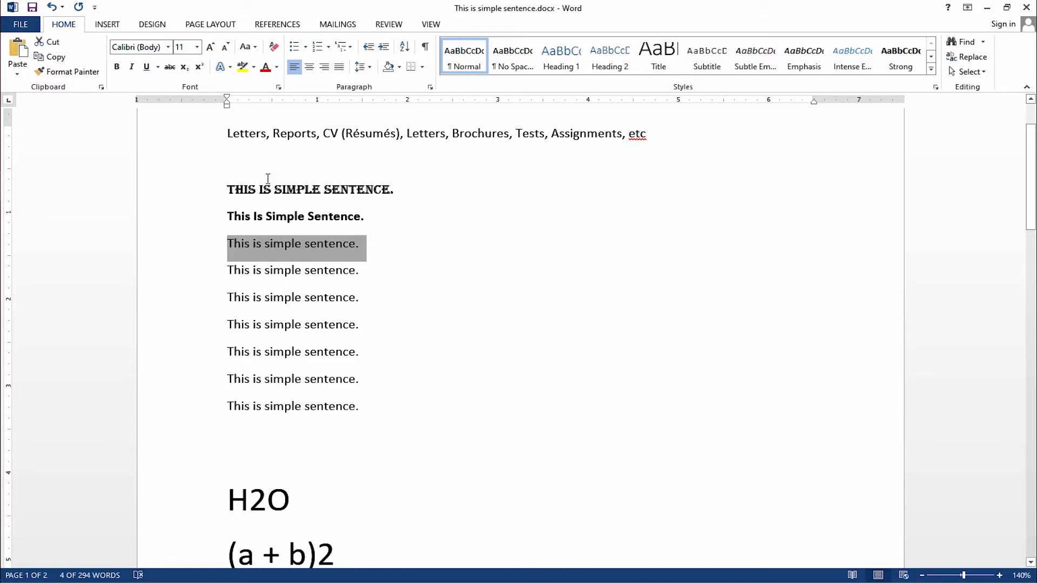
click(132, 70)
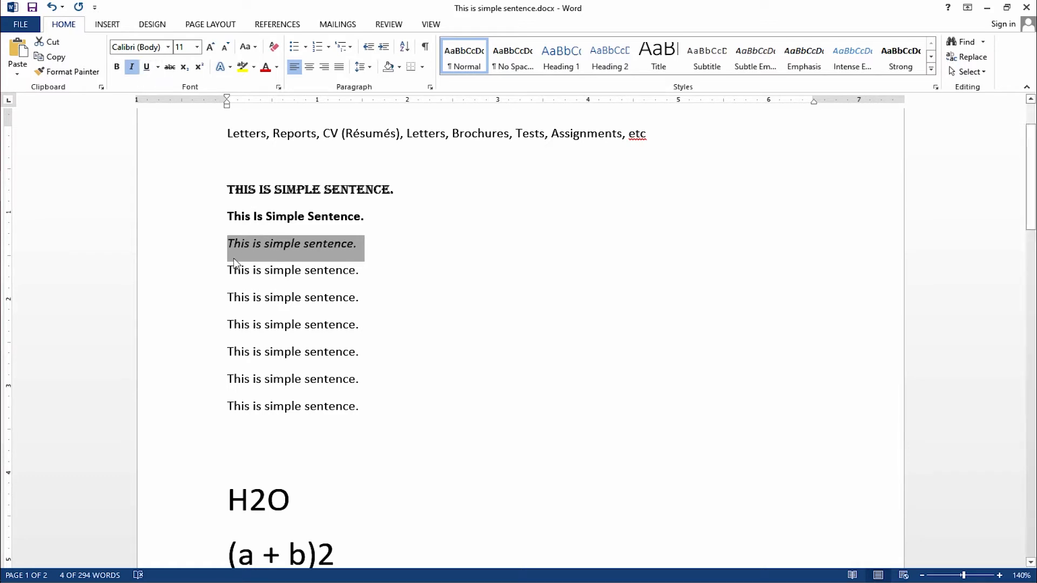
Underline the fourth sentence and apply strikethrough to the fifth sentence.
drag(228, 269, 387, 288)
click(147, 67)
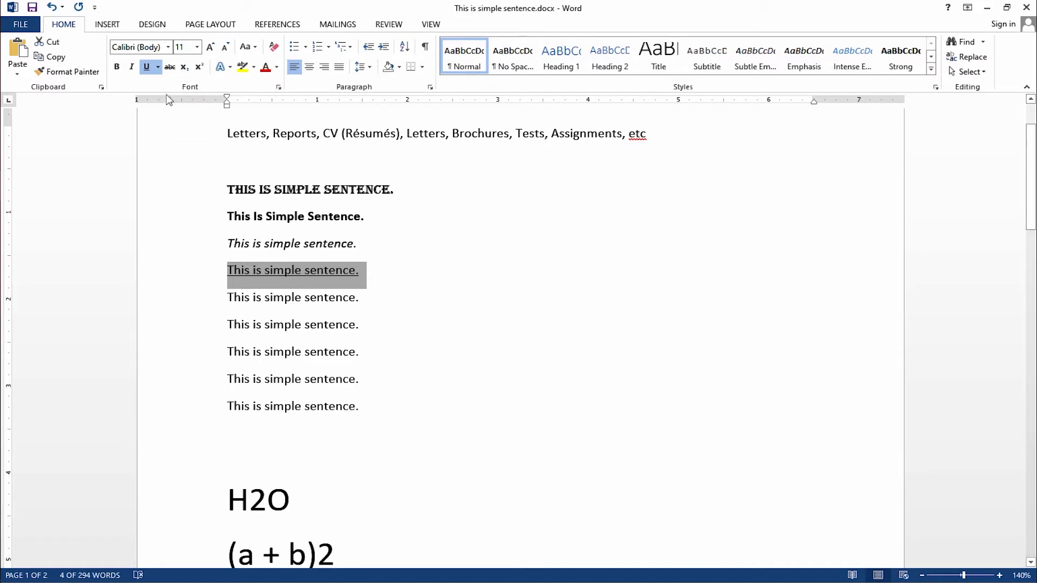
drag(226, 298, 367, 309)
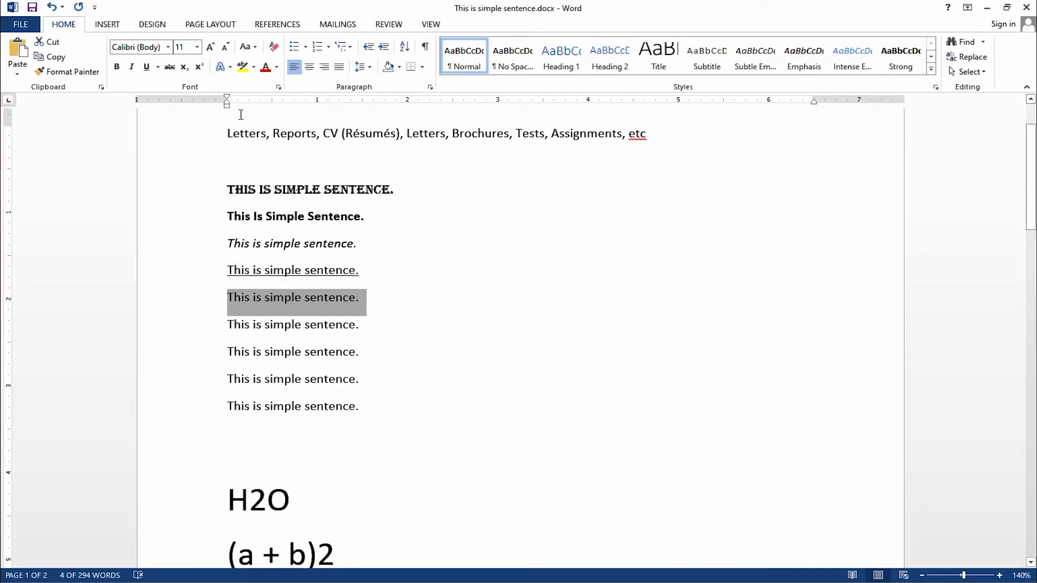
click(171, 70)
Format "simple s" in the third sentence as bold, underlined Algerian at size 12, and clear all formatting from it.
drag(264, 244, 309, 244)
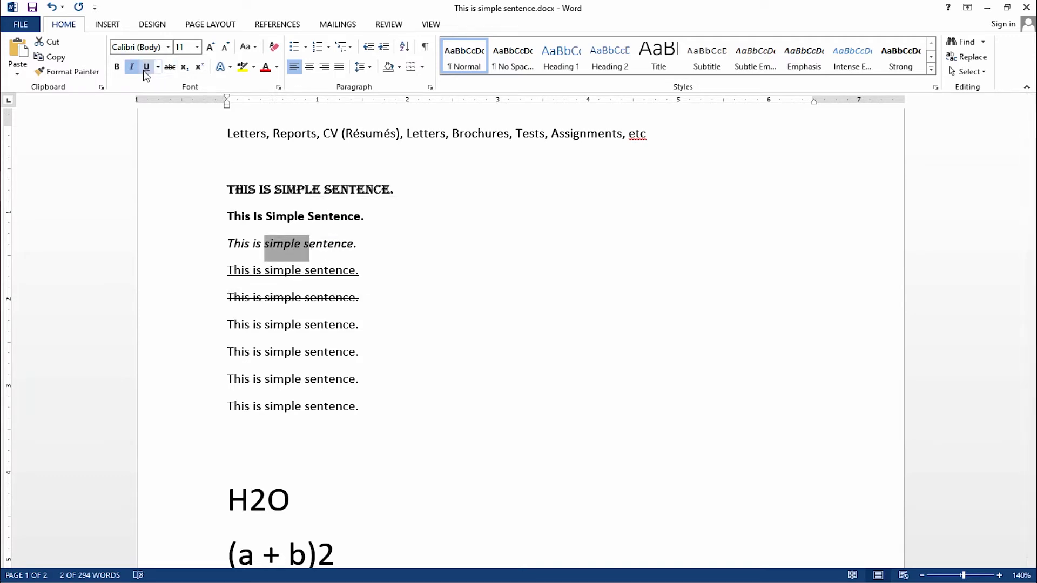
click(145, 67)
click(168, 47)
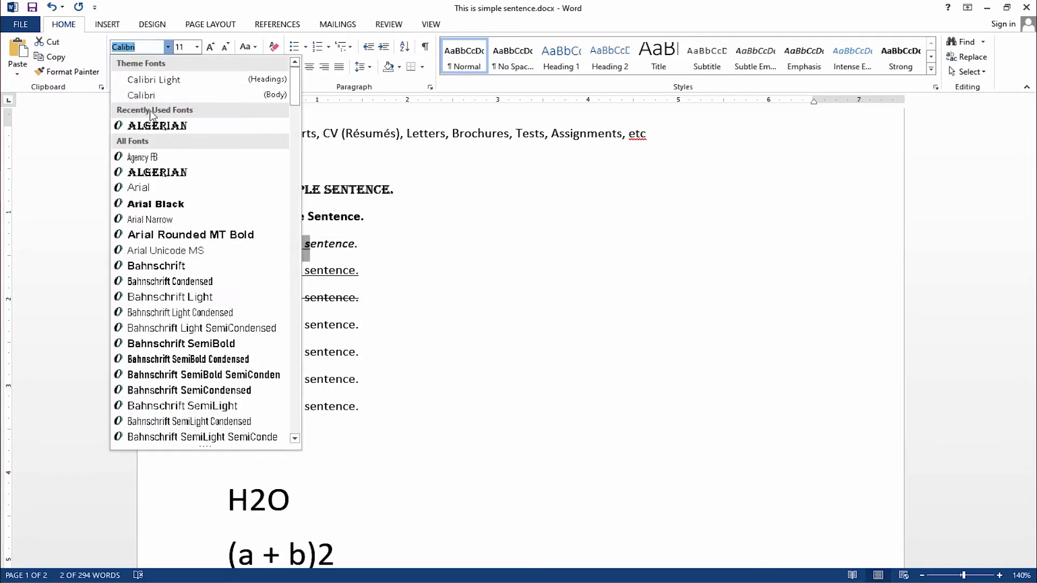
click(155, 125)
click(210, 47)
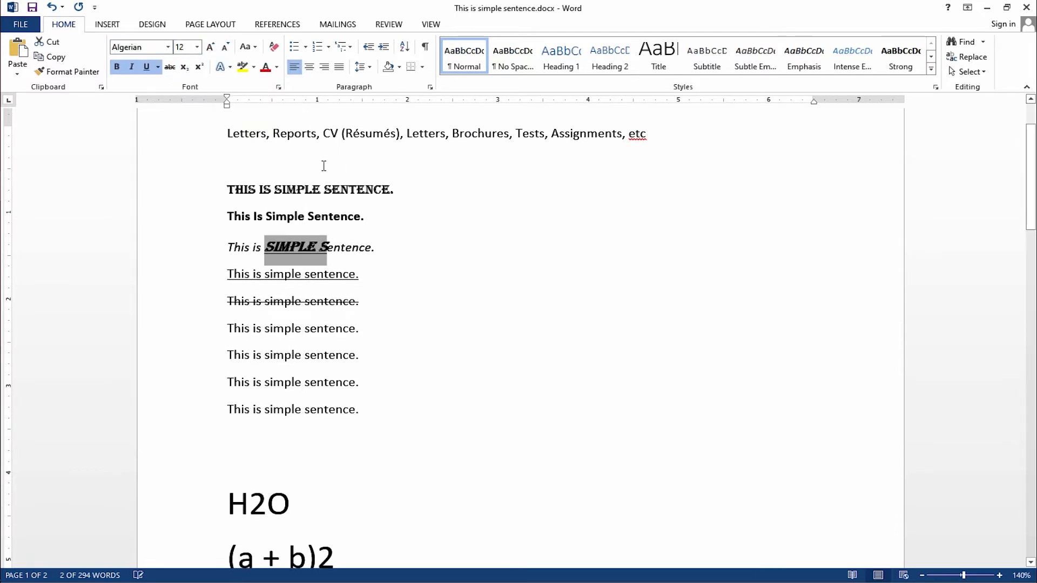
click(274, 48)
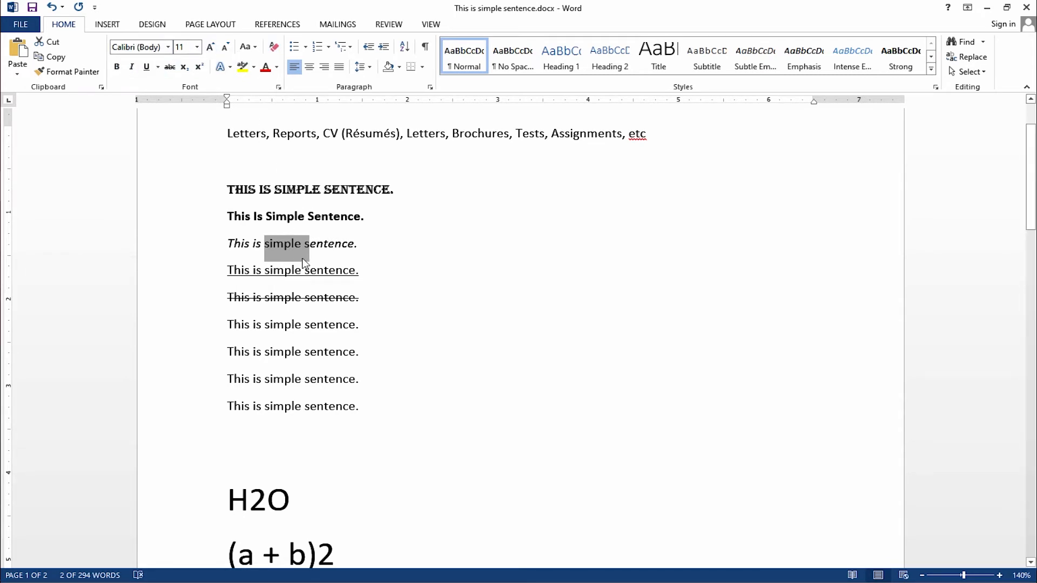
Highlight "simple s" in the third sentence in yellow and remove the highlight by applying No Color.
click(253, 68)
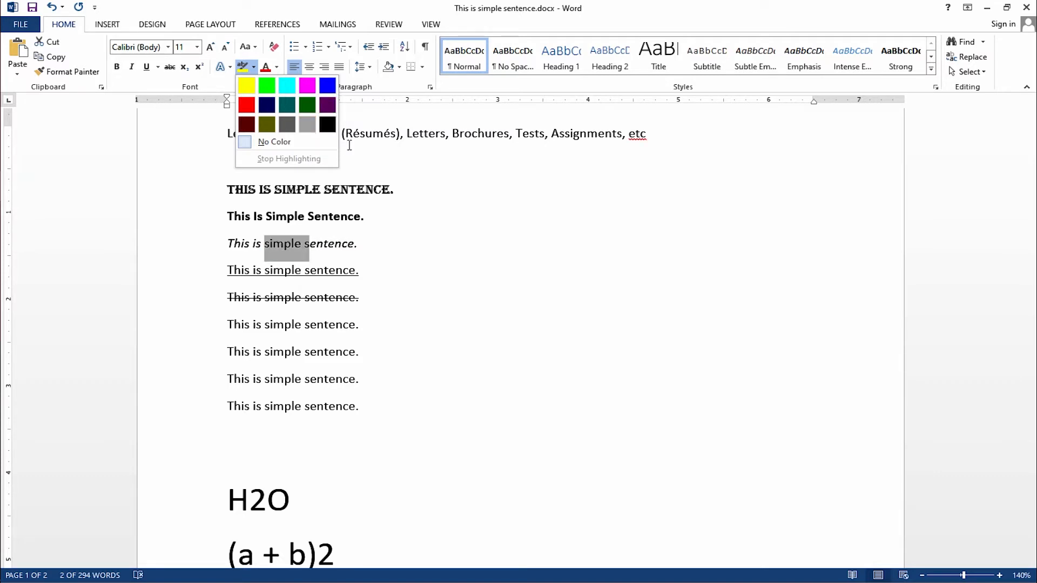
click(248, 89)
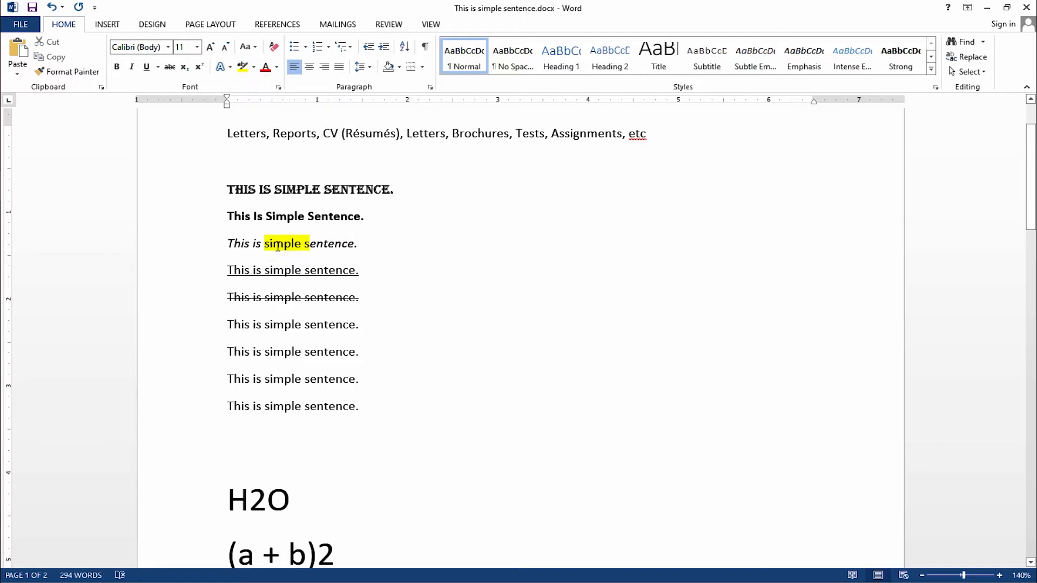
drag(263, 248, 353, 248)
click(253, 66)
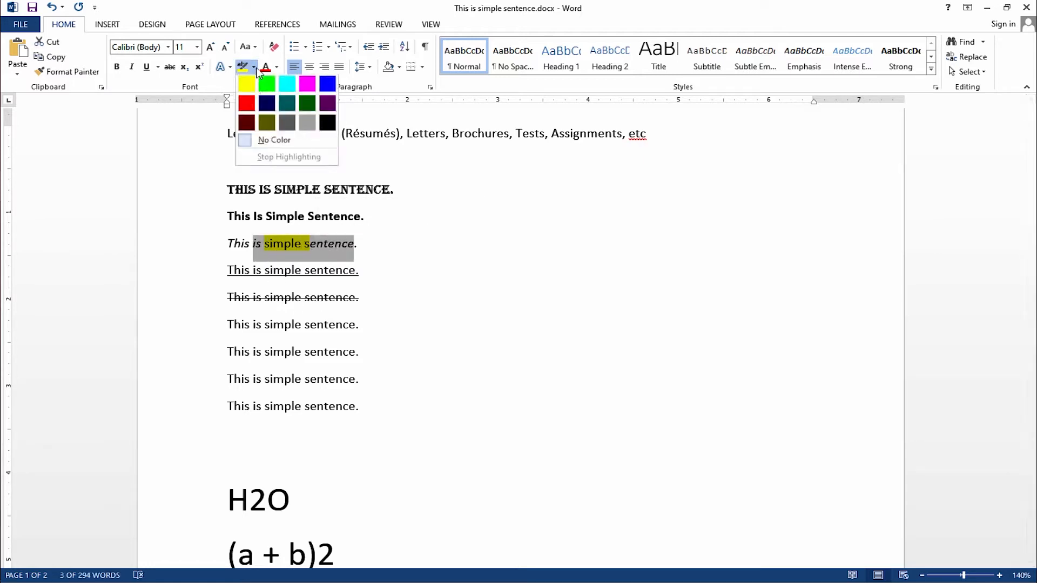
click(260, 141)
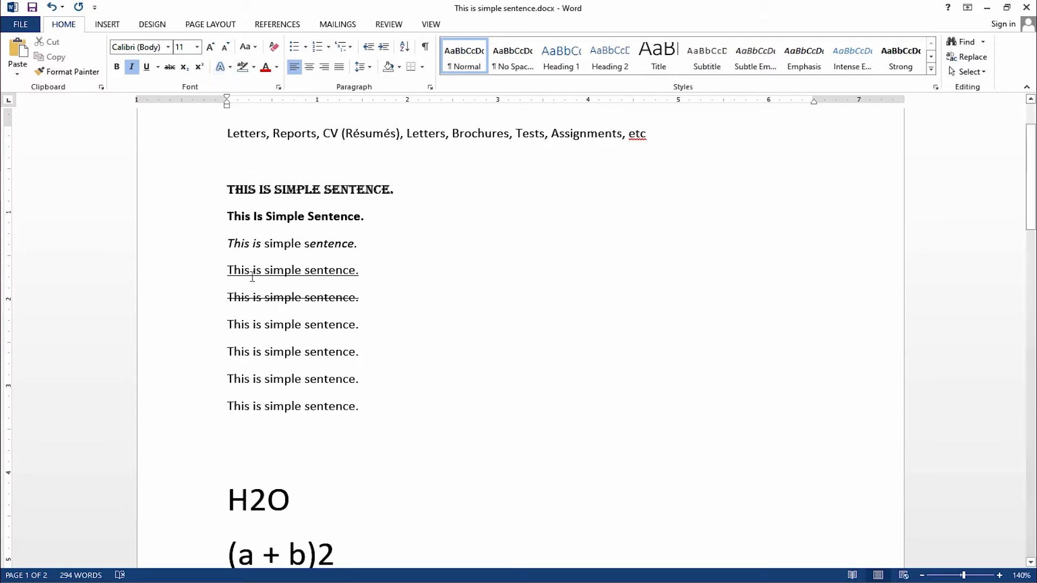
Change the font color of the third sample sentence to a dark gold theme color.
drag(227, 244, 353, 244)
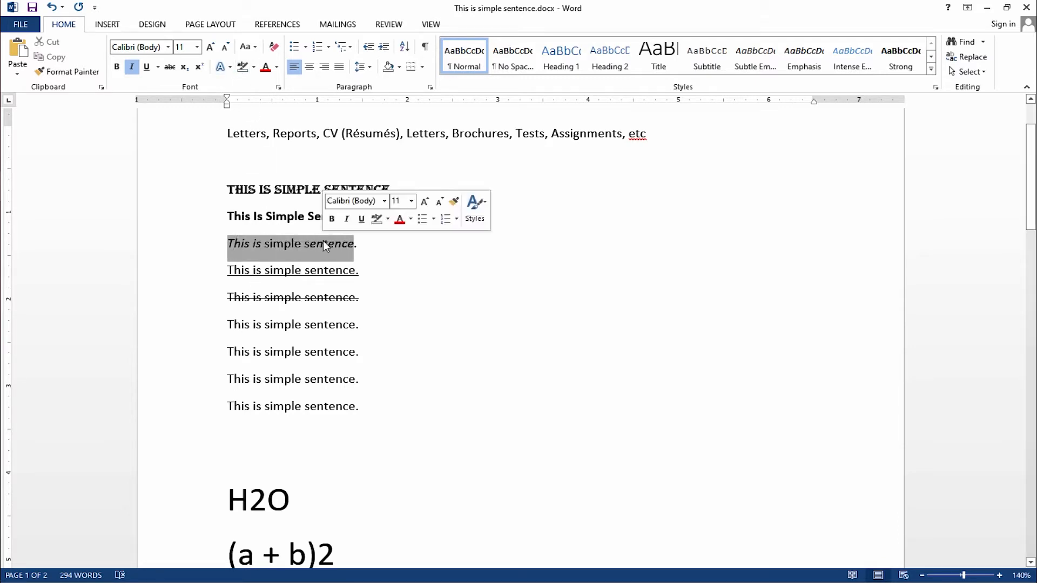
click(231, 69)
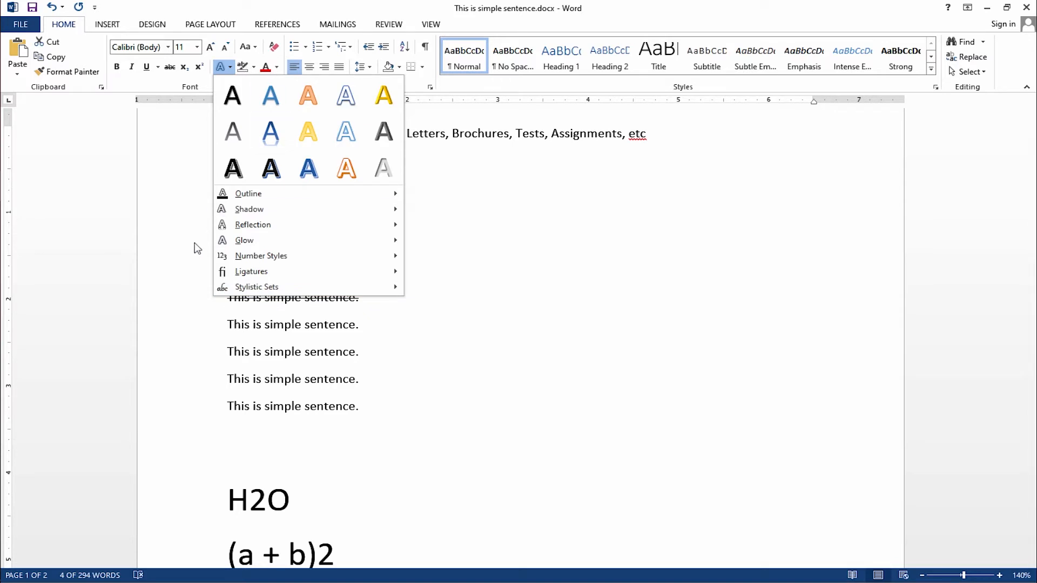
click(180, 257)
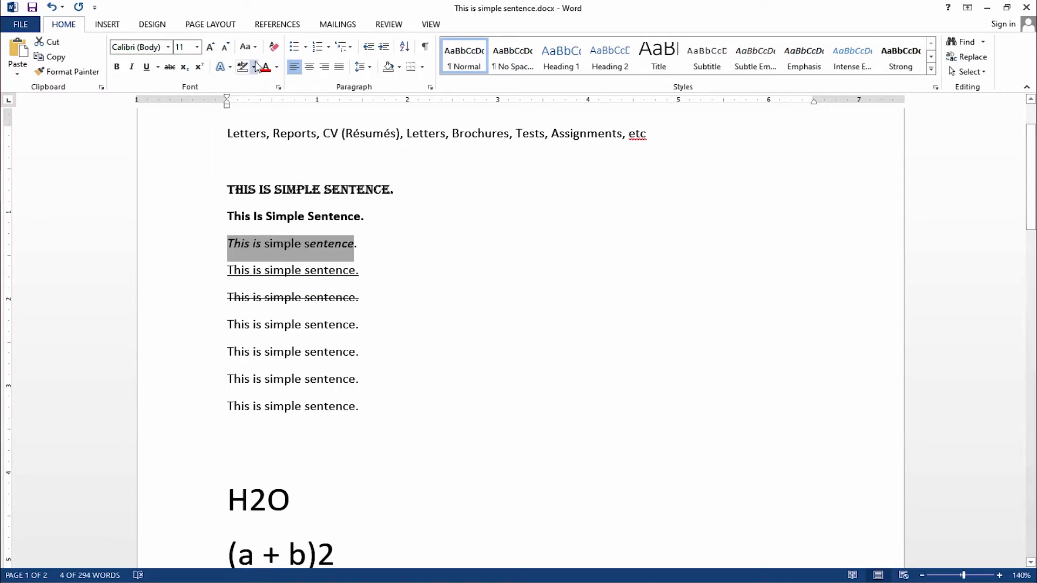
click(276, 67)
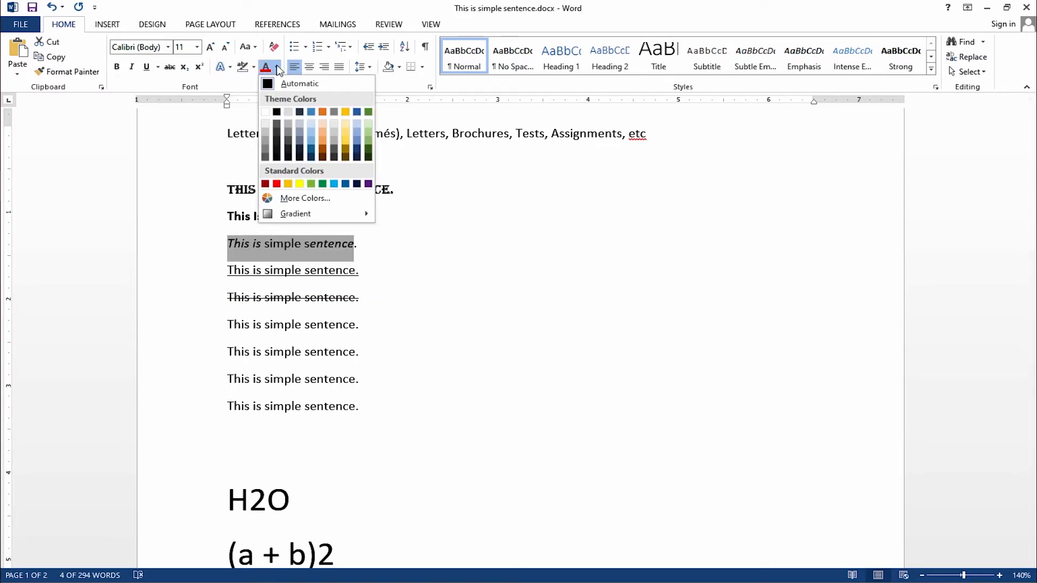
click(345, 150)
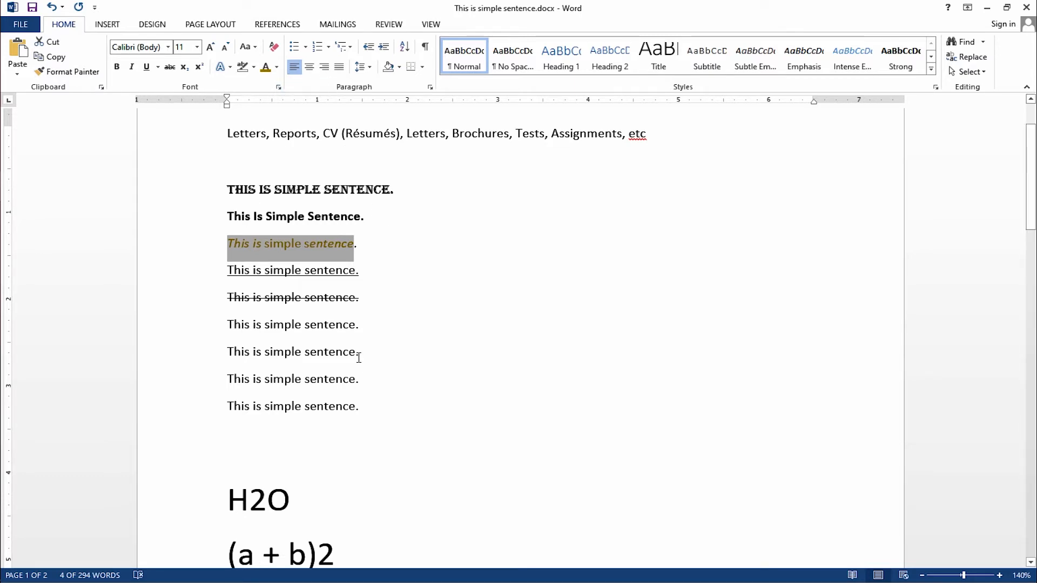
Make the 2 in H2O a subscript and the 2 after (a + b) a superscript.
scroll(300, 393, down, 2)
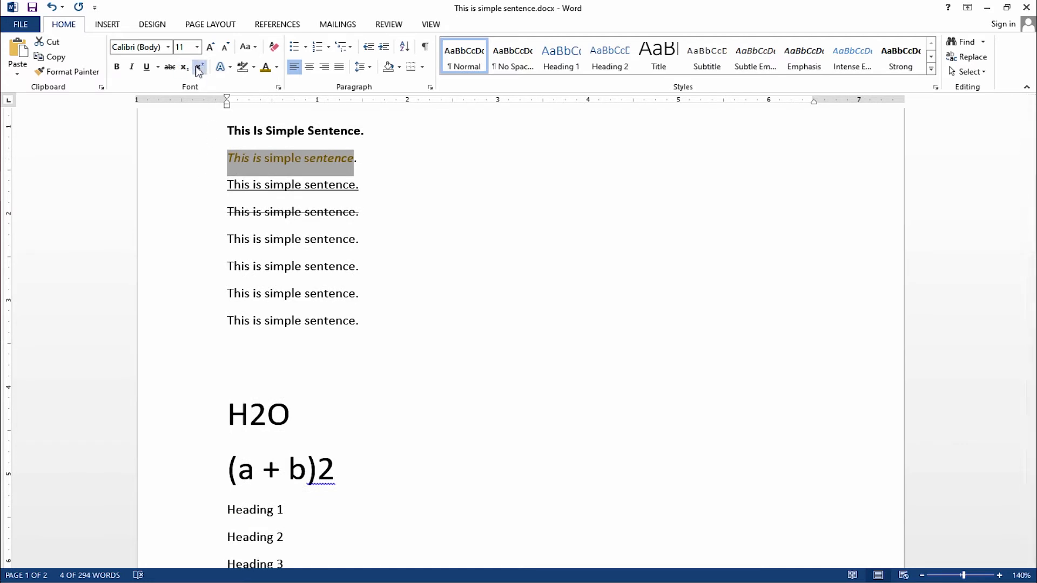
scroll(293, 426, down, 3)
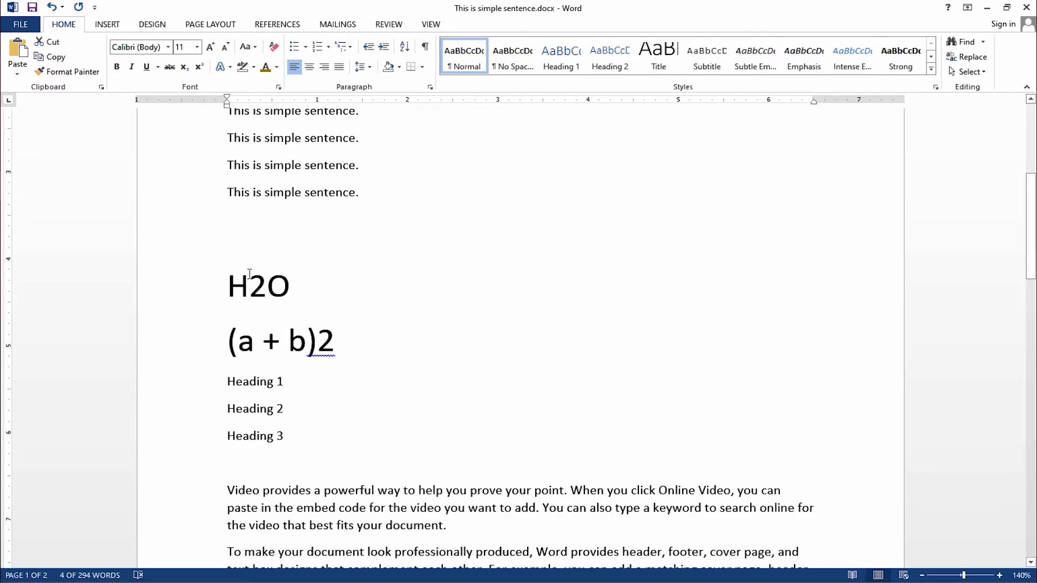
drag(251, 277, 263, 289)
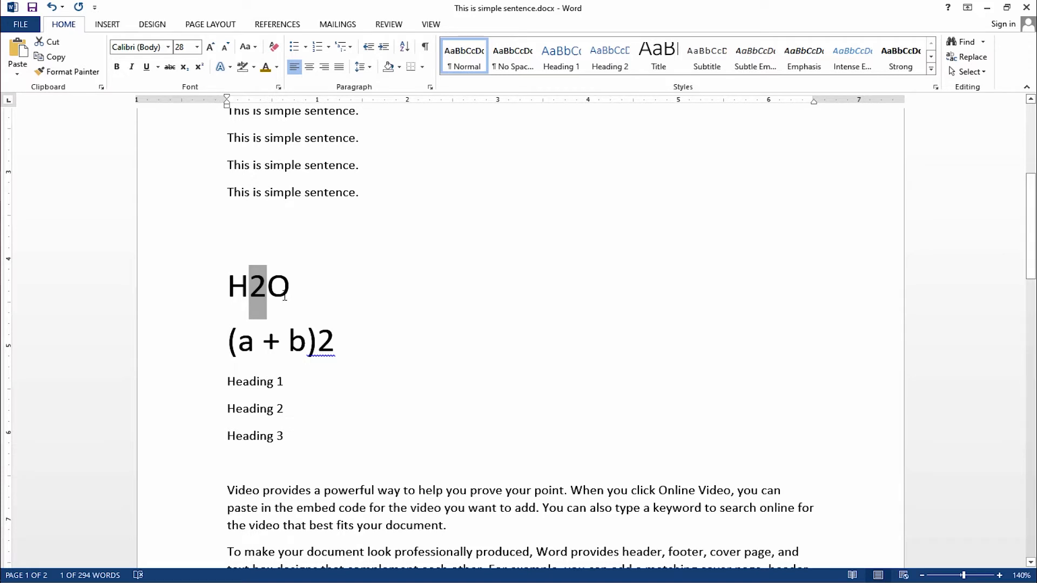
click(186, 66)
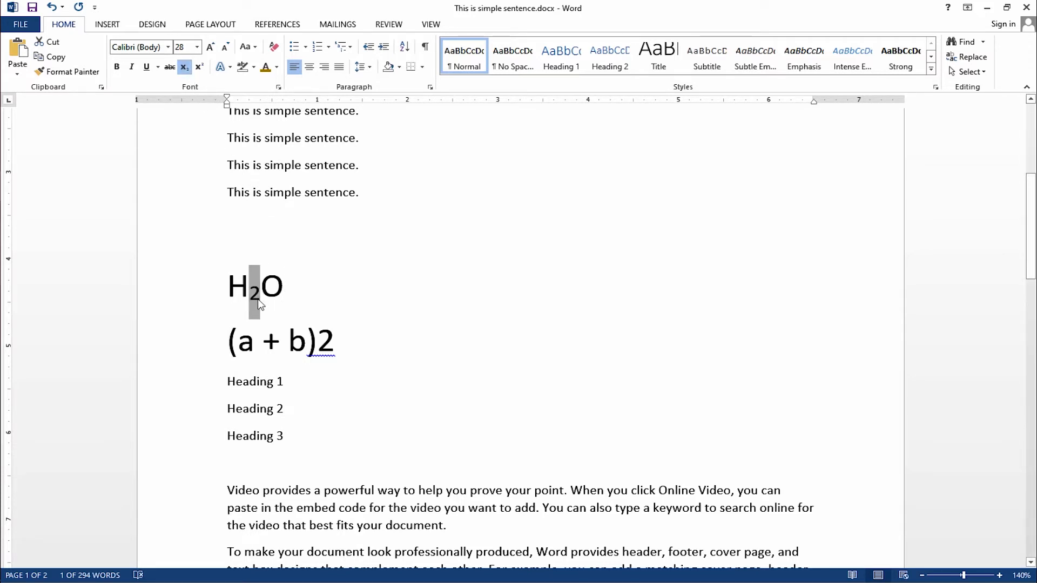
drag(229, 288, 285, 294)
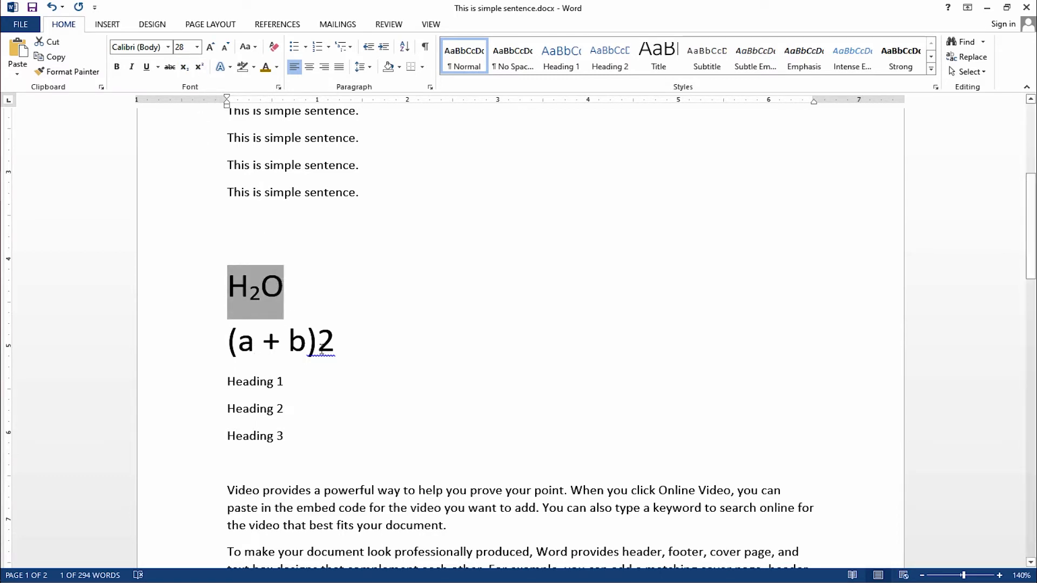
drag(318, 345, 334, 348)
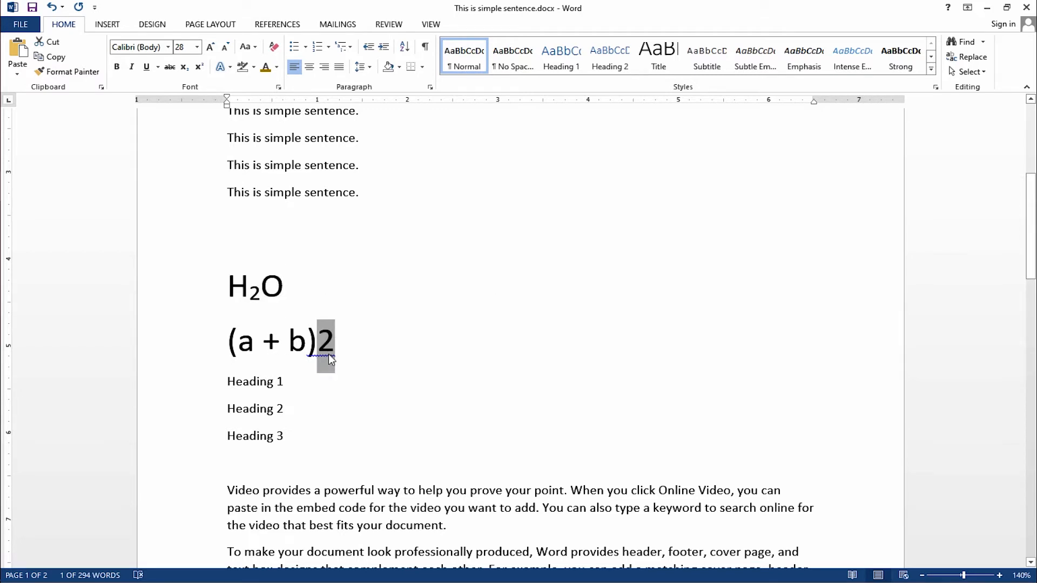
click(198, 67)
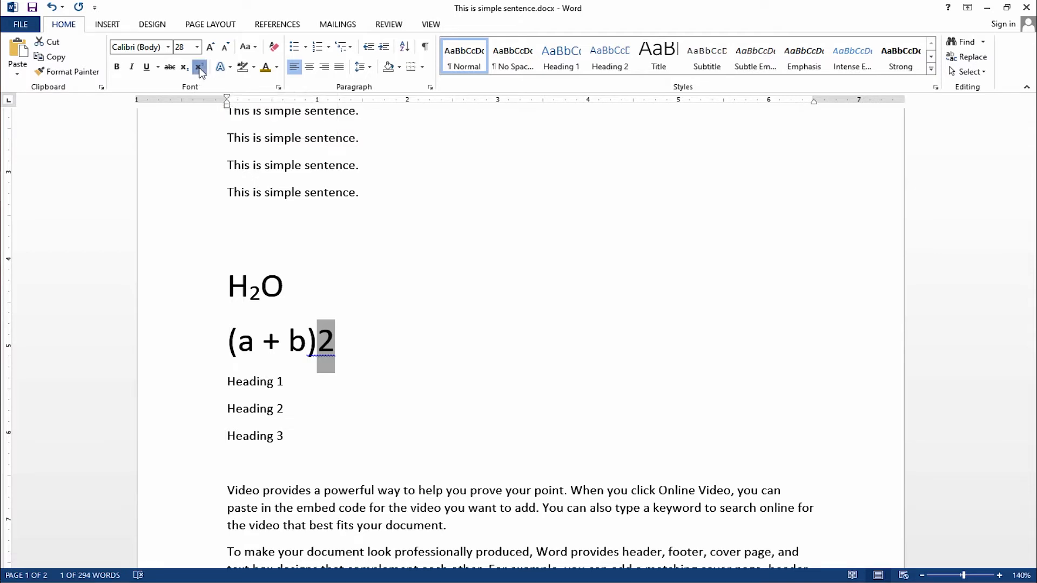
Apply the Heading 1 style to the "Heading 1" line and show the document's headings in the Navigation pane.
scroll(263, 342, down, 2)
click(208, 297)
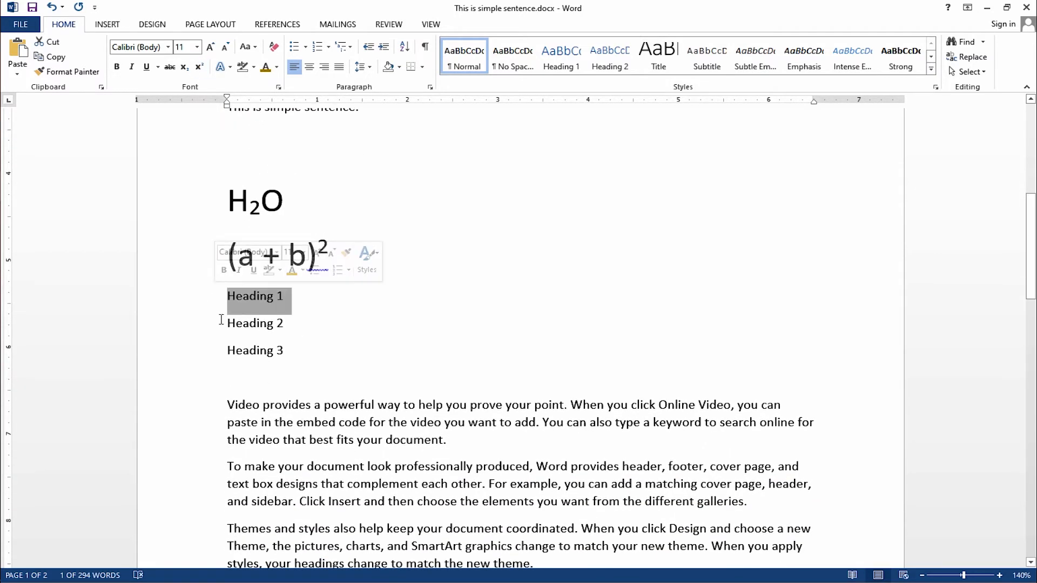
click(209, 324)
click(208, 351)
click(200, 303)
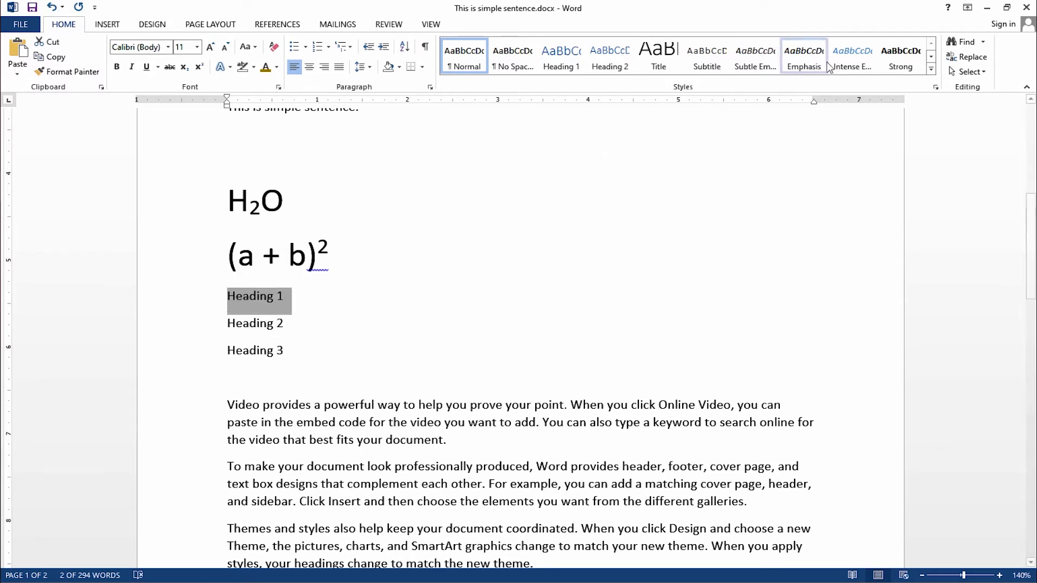
click(931, 69)
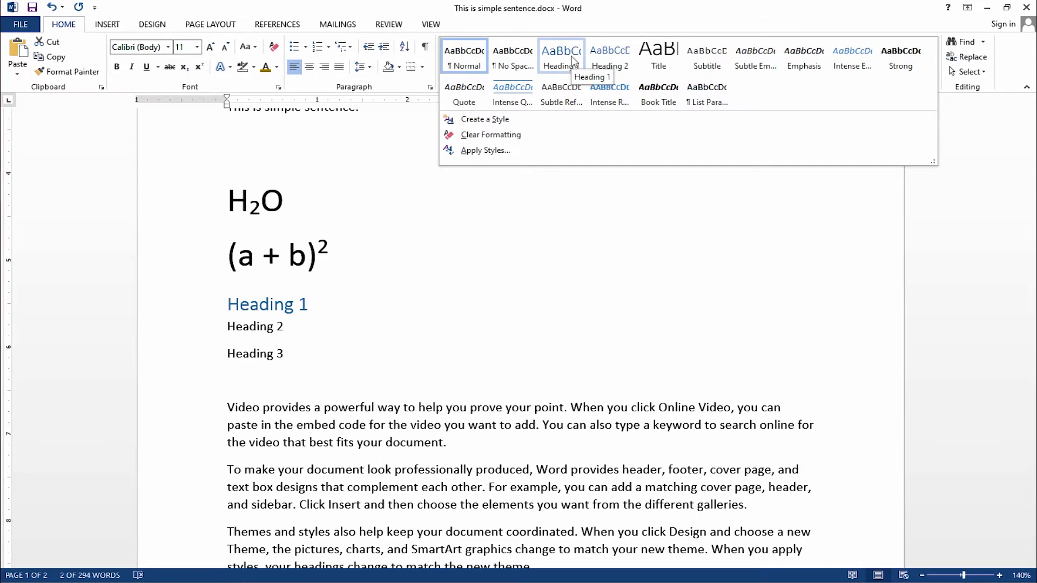
click(573, 69)
key(ctrl+f)
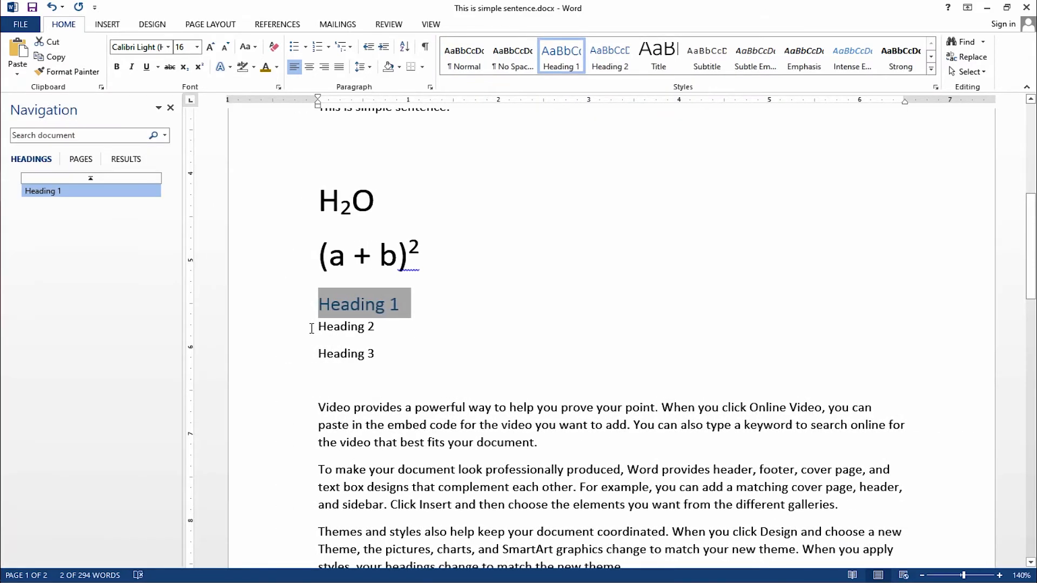
Close the Navigation pane and apply the Heading 2 and Heading 3 styles to the lines with the same names.
click(300, 329)
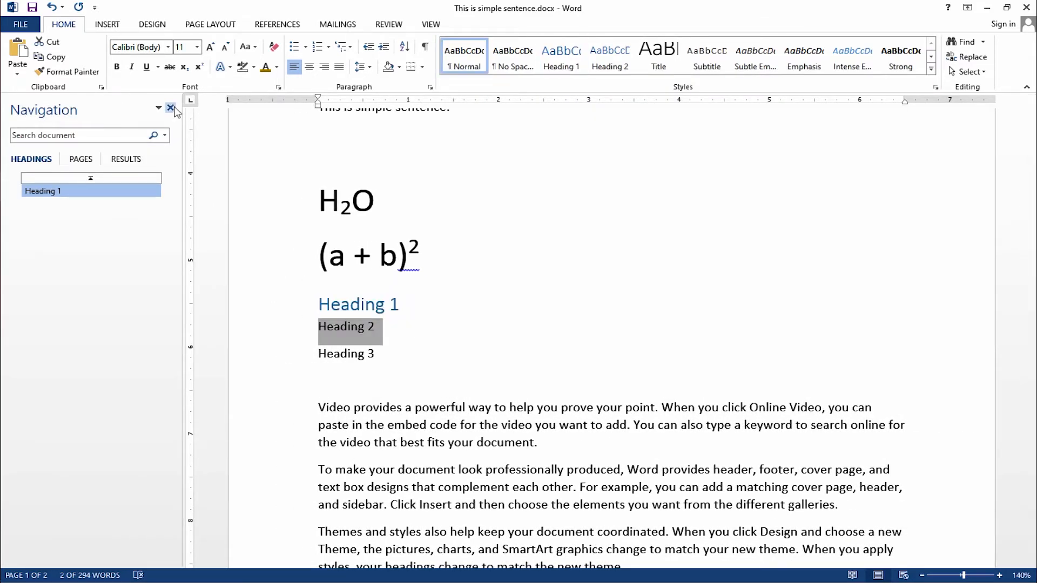
click(170, 107)
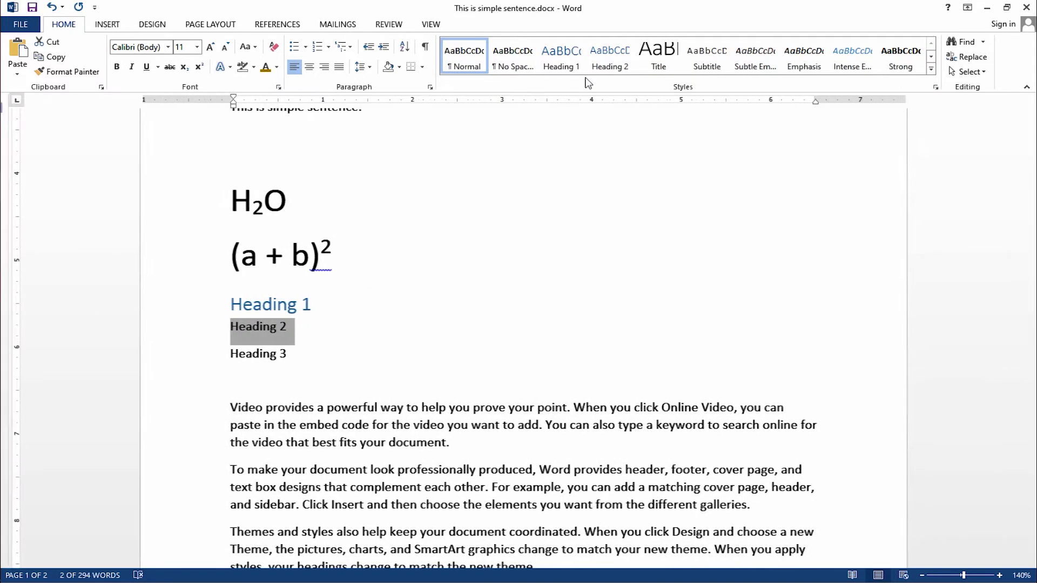
click(604, 58)
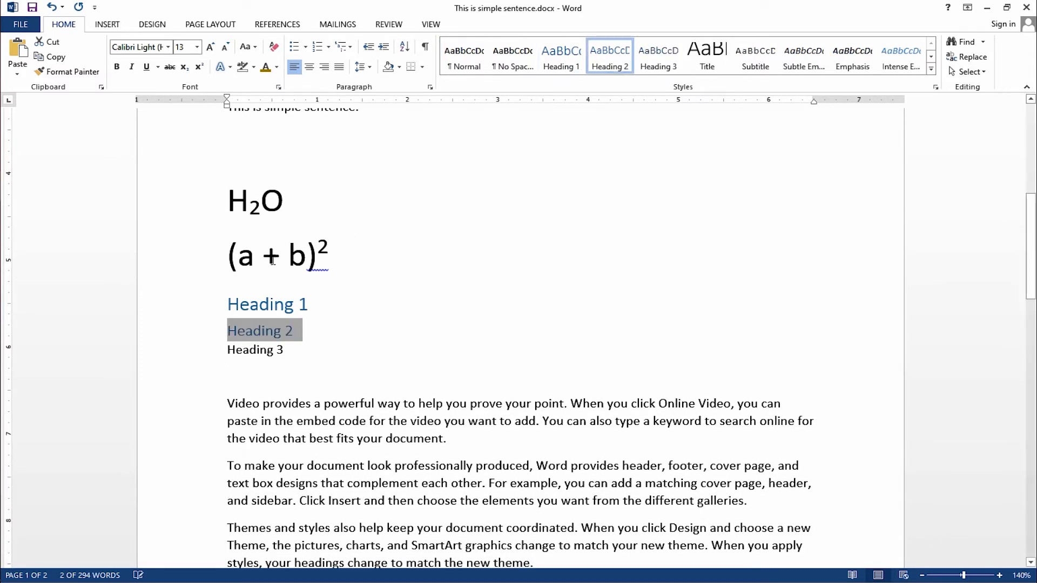
click(221, 354)
click(654, 59)
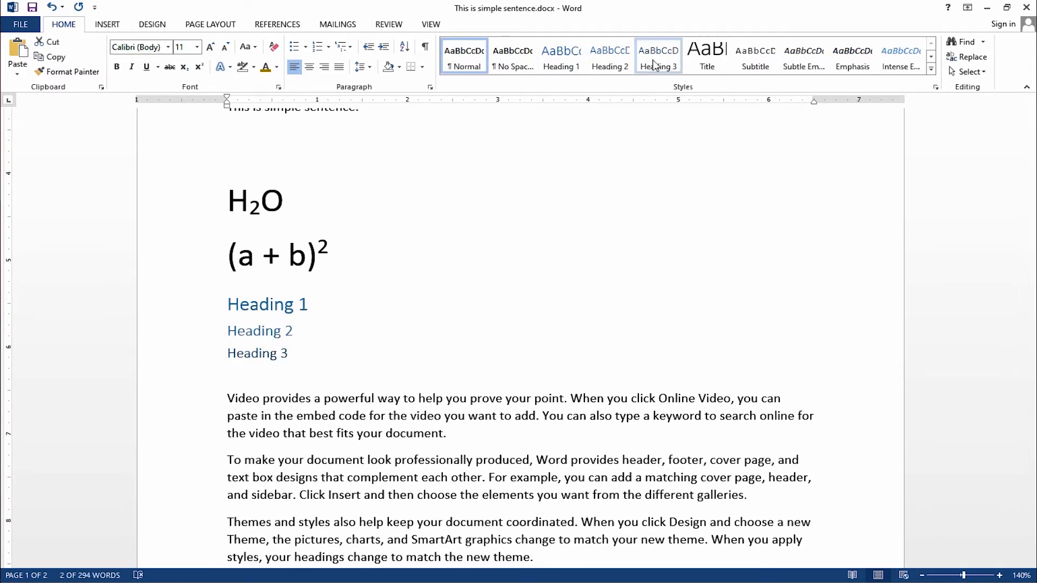
click(653, 61)
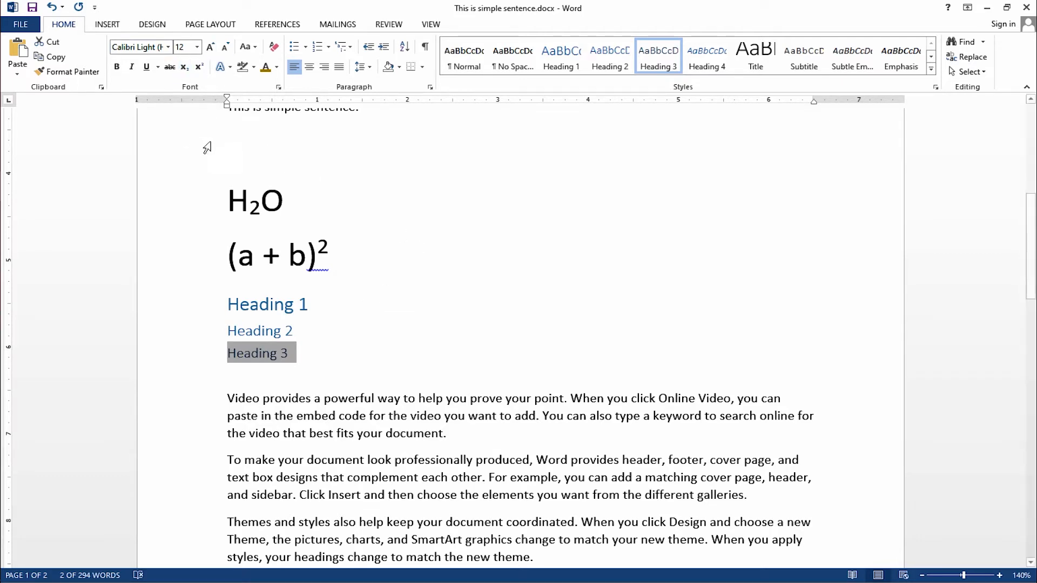
Try center and right alignment on the "Heading 3" line and return it to left alignment.
scroll(373, 409, down, 3)
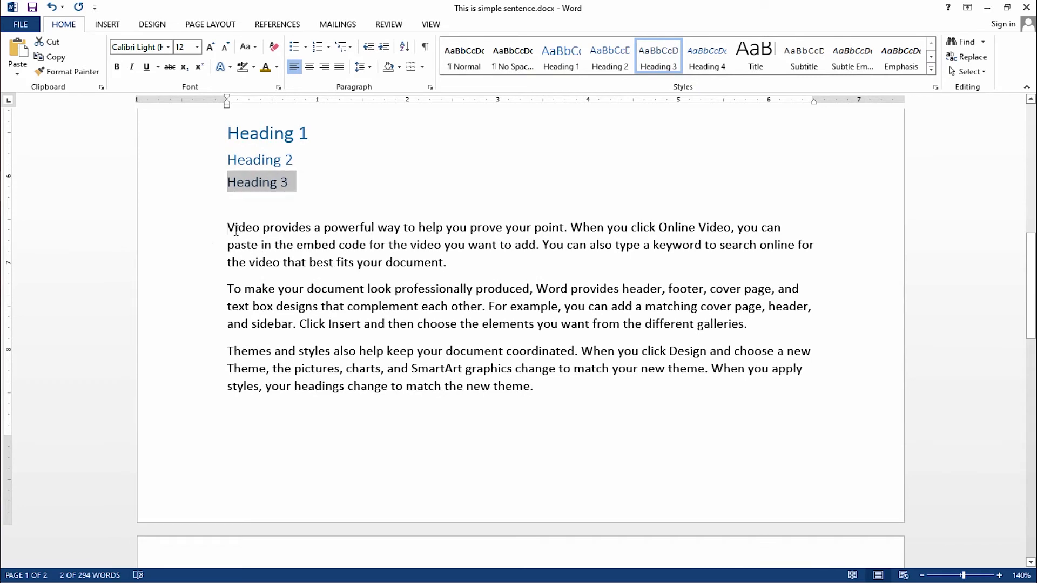
drag(223, 228, 446, 264)
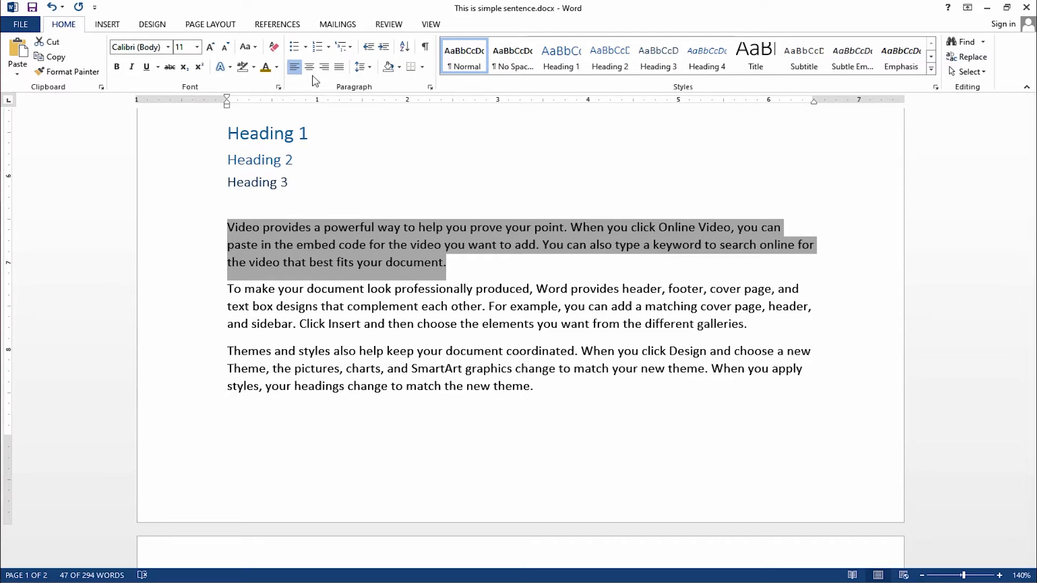
drag(230, 183, 303, 183)
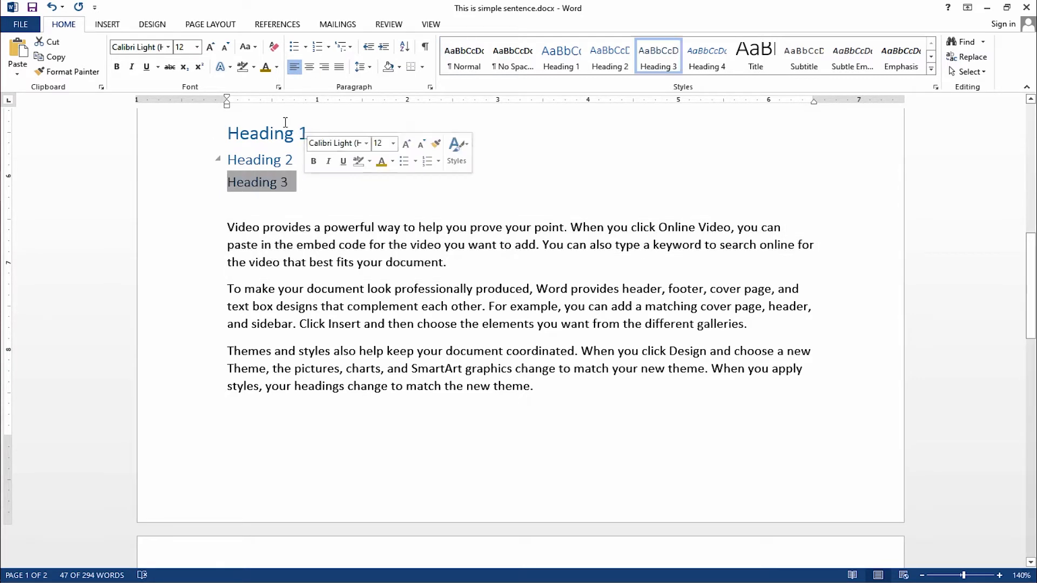
click(310, 68)
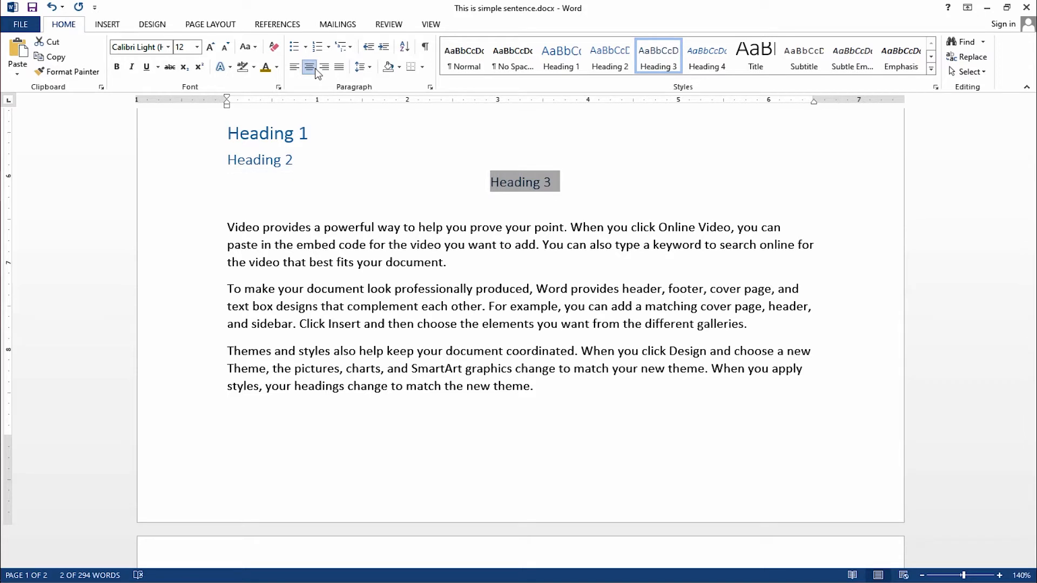
click(295, 67)
click(324, 67)
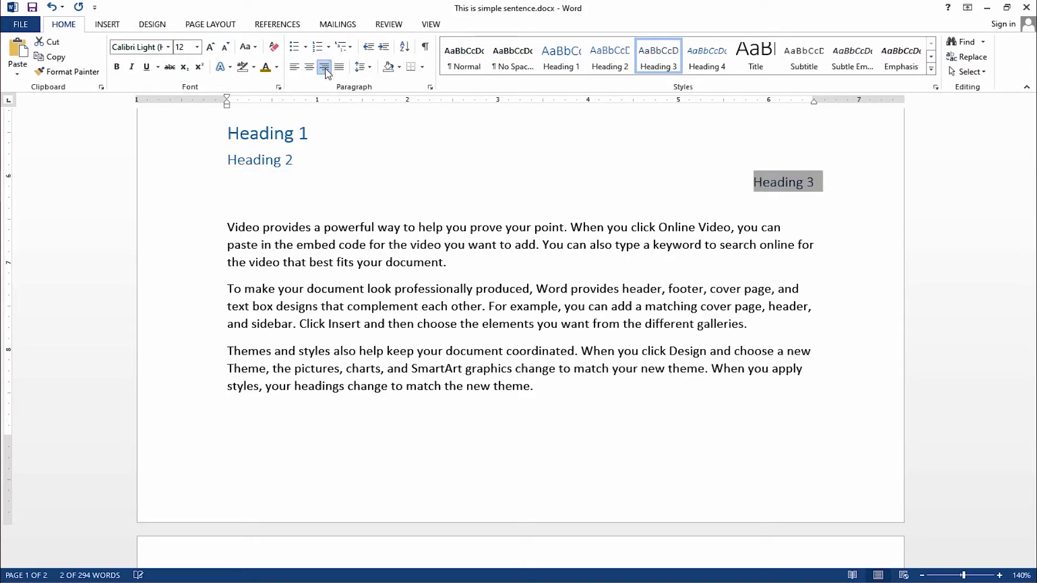
click(294, 69)
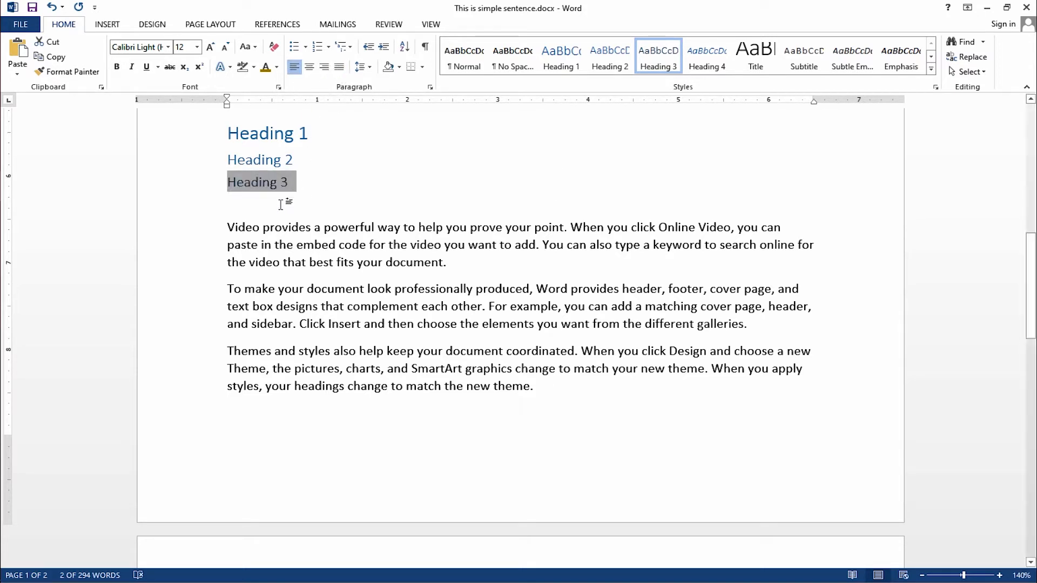
Justify the paragraph beginning "Video provides" and view its line spacing options without changing them.
drag(227, 227, 447, 263)
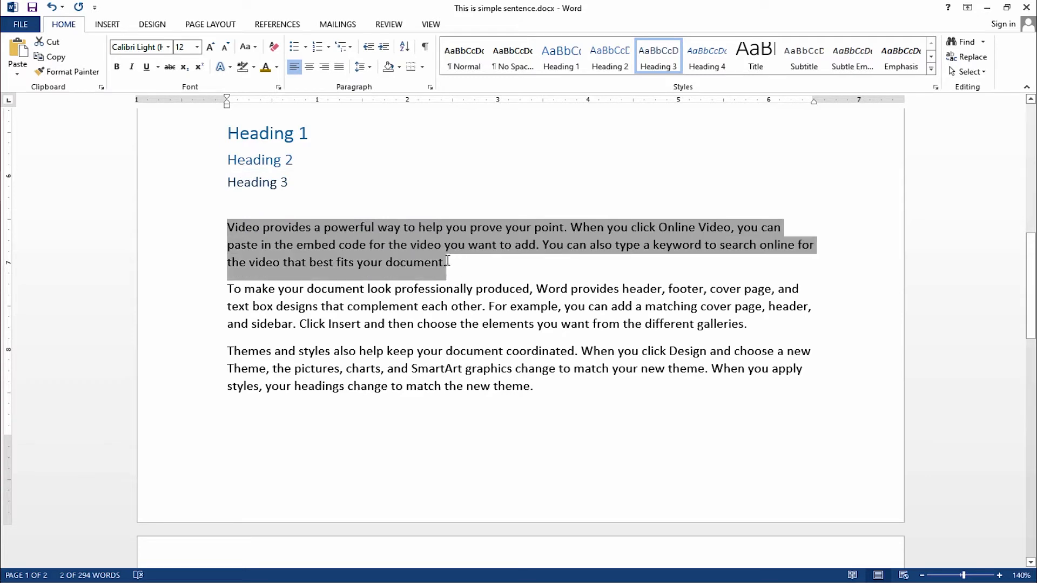
click(339, 66)
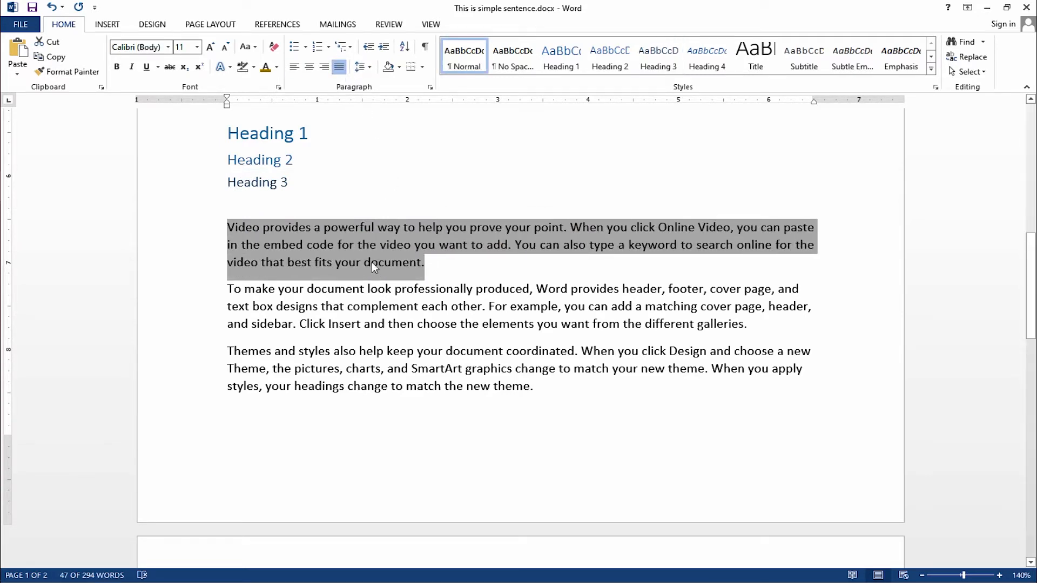
click(360, 67)
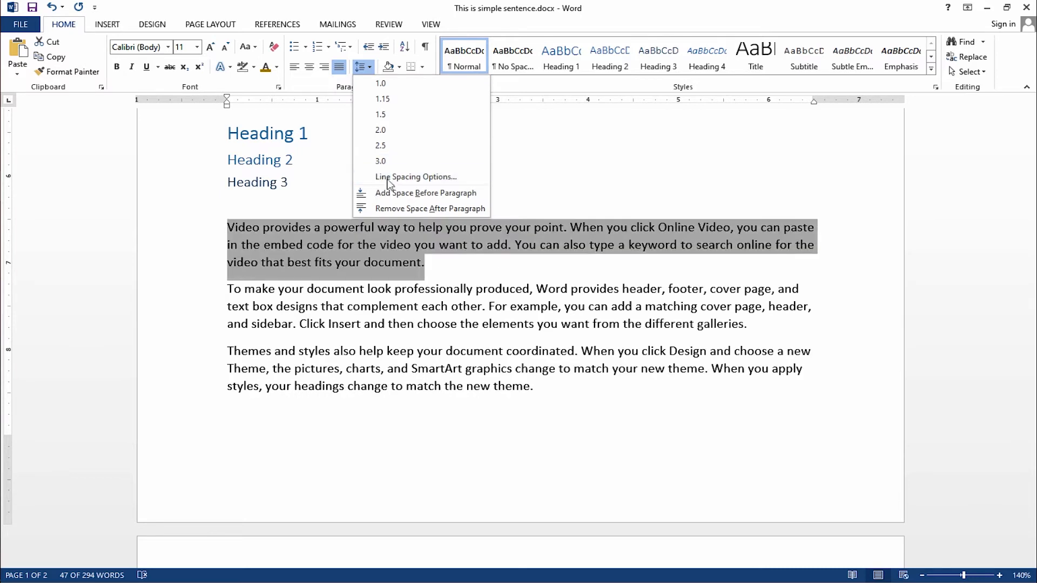
click(410, 178)
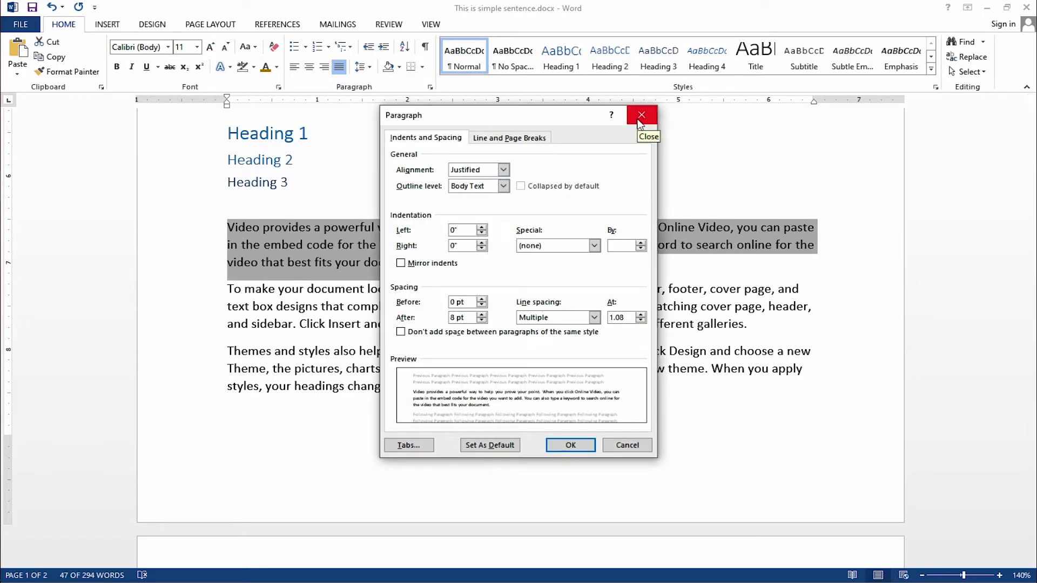
click(641, 114)
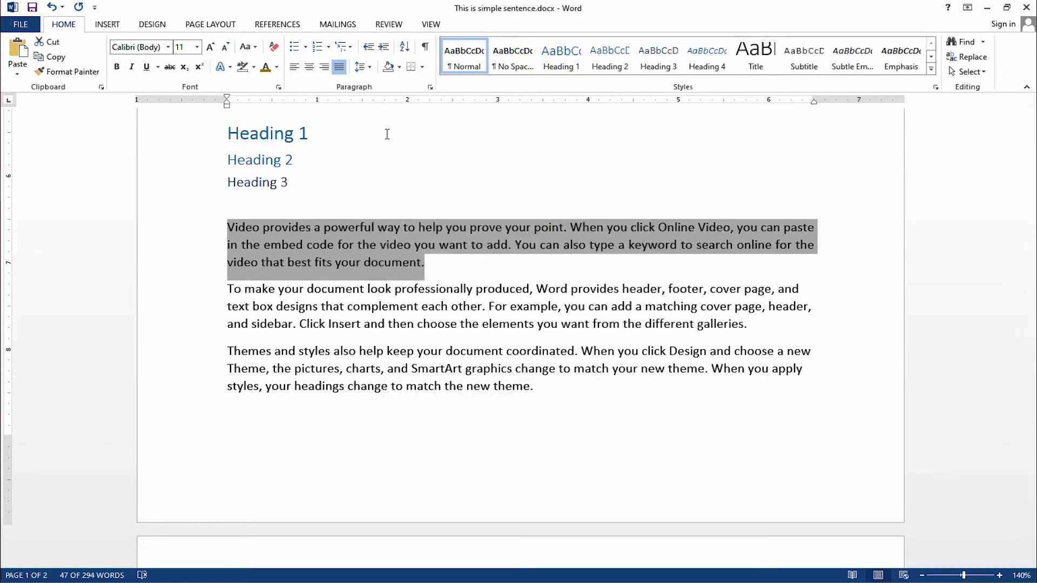
Shade the whole paragraph beginning "Video provides" with a gold theme color.
click(354, 244)
drag(229, 227, 424, 263)
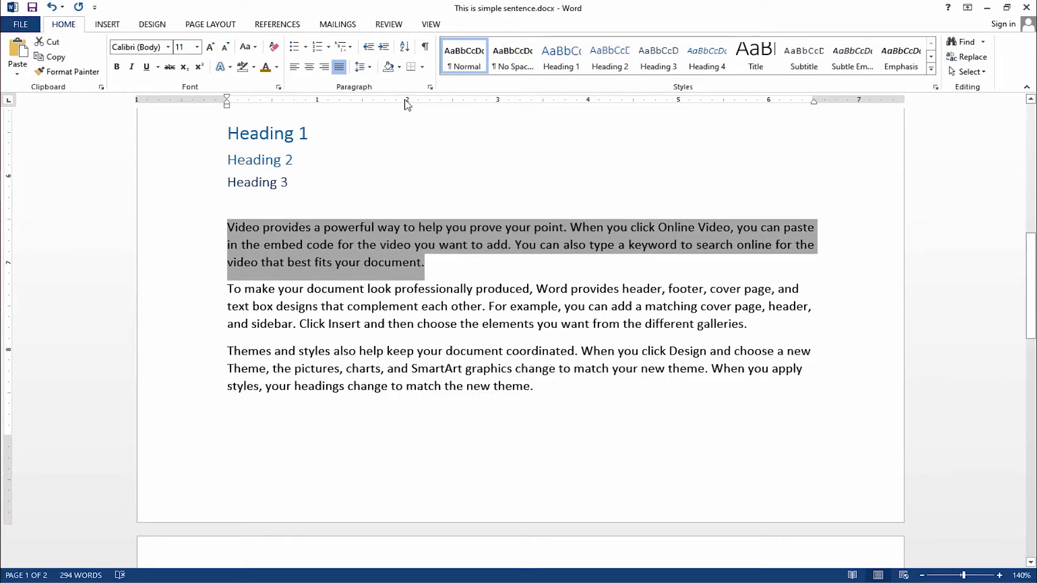
click(398, 67)
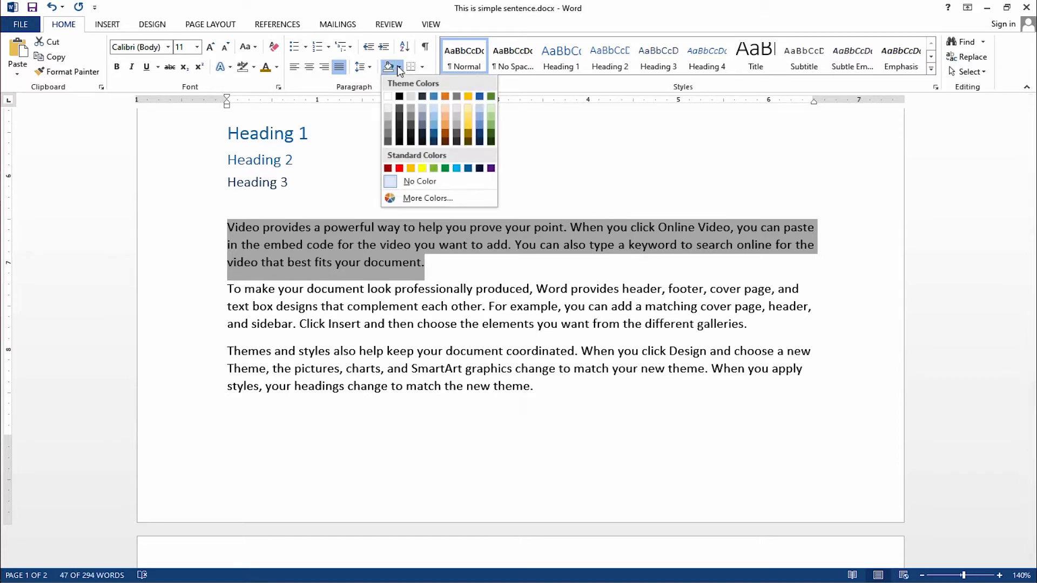
click(469, 126)
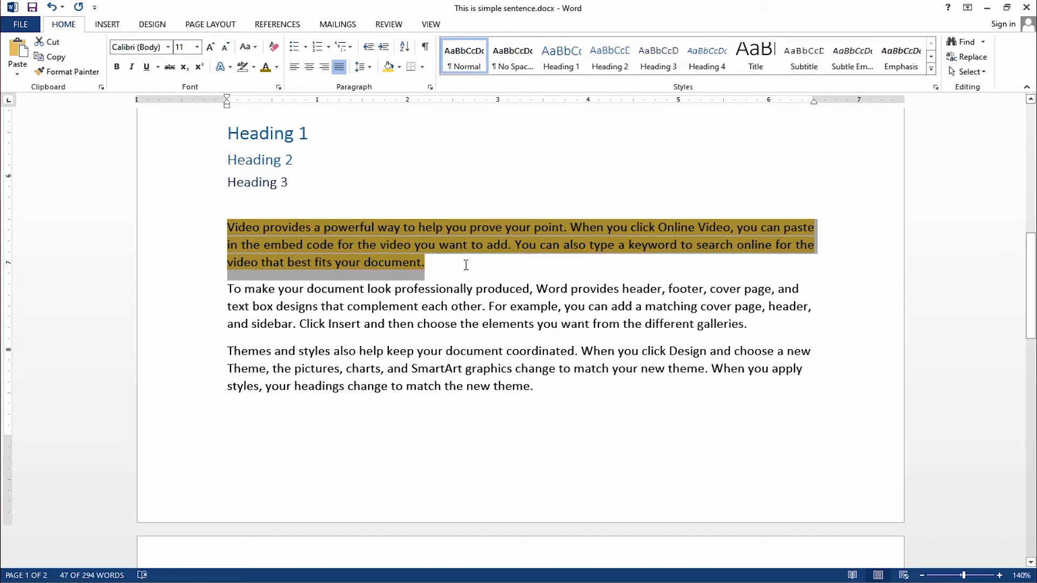
Make the last four plain "This is simple sentence." lines a square-bulleted list and switch it to a), b), c) numbering.
click(436, 271)
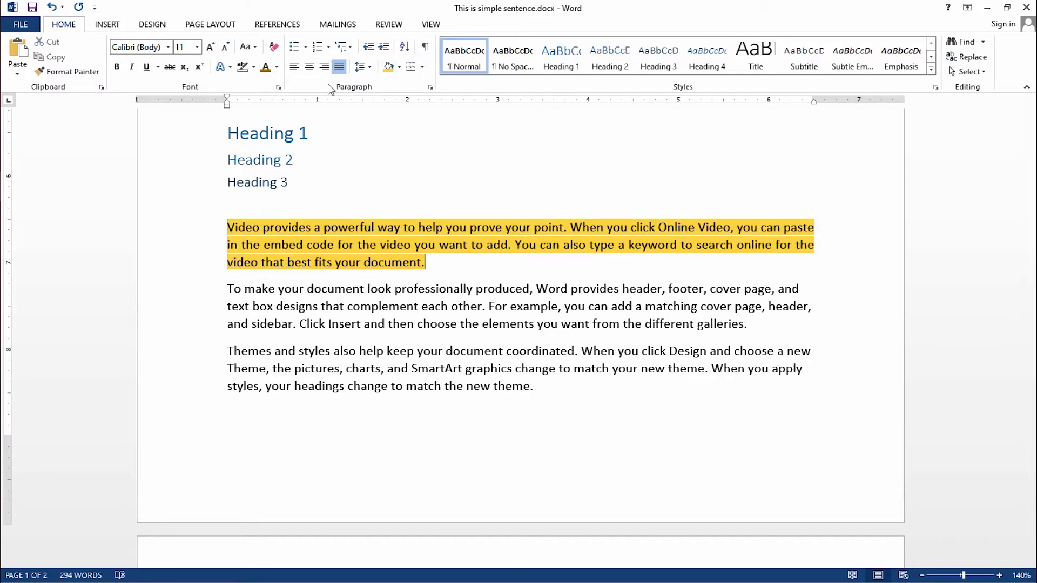
scroll(321, 122, up, 8)
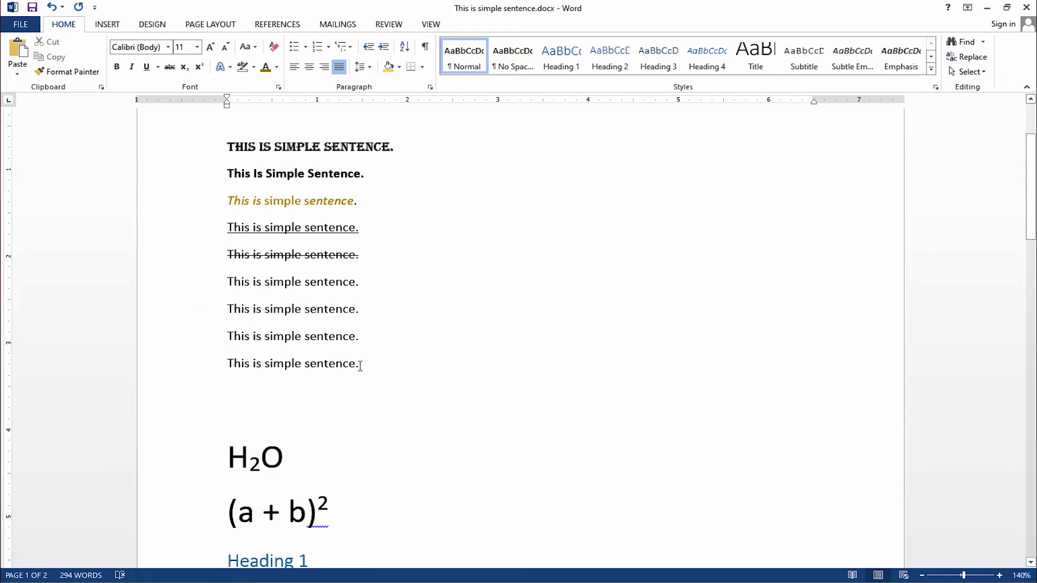
drag(360, 365, 224, 300)
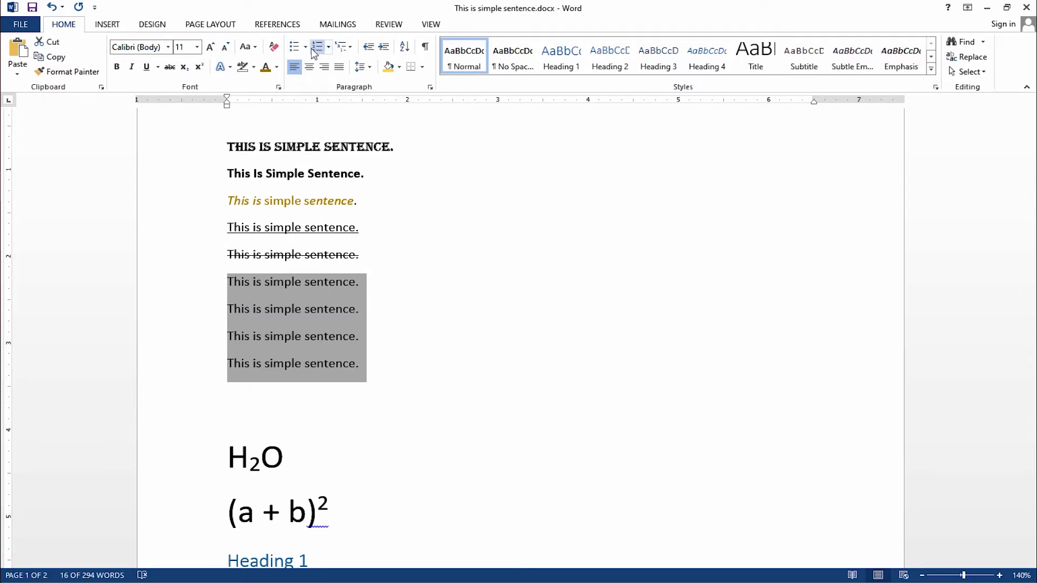
click(306, 48)
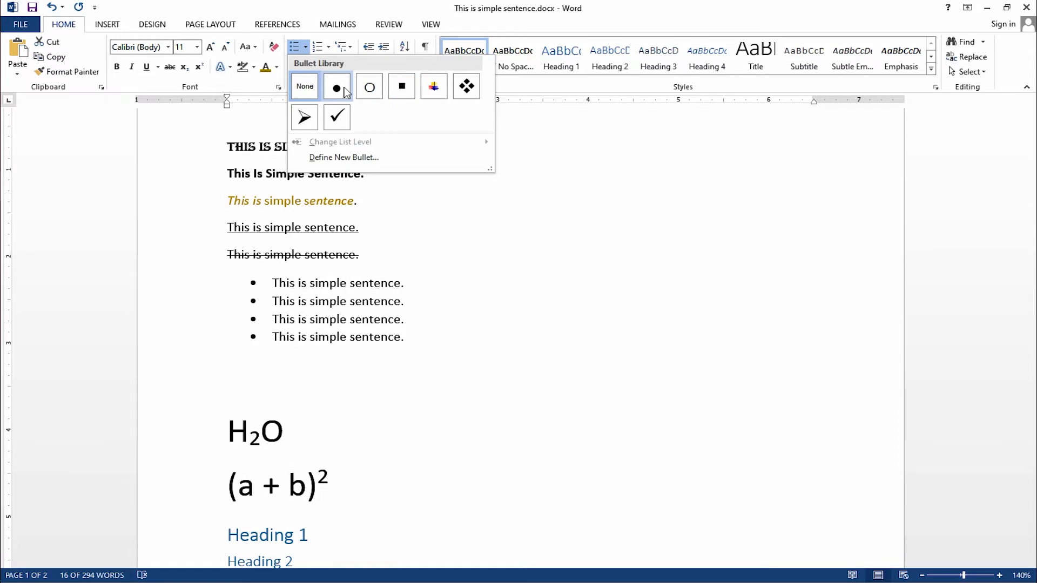
click(401, 89)
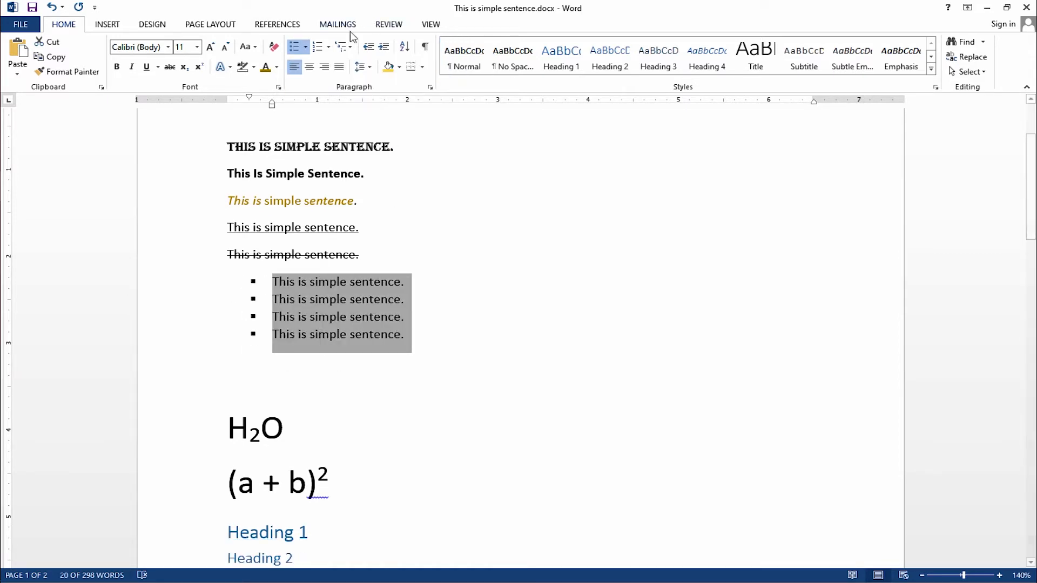
click(328, 48)
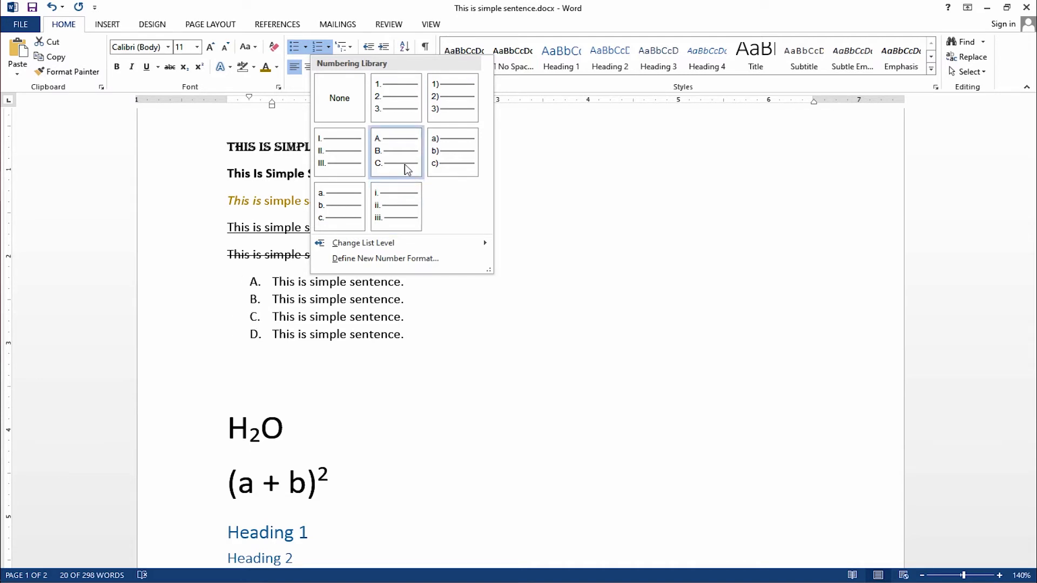
click(453, 151)
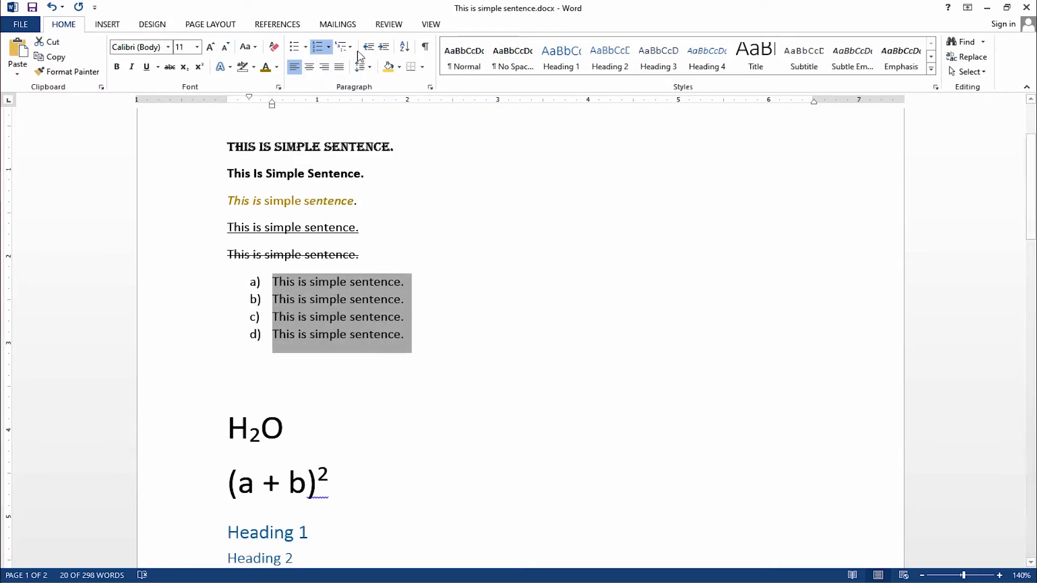
Indent the second list item by one level and the third list item by two levels.
click(275, 299)
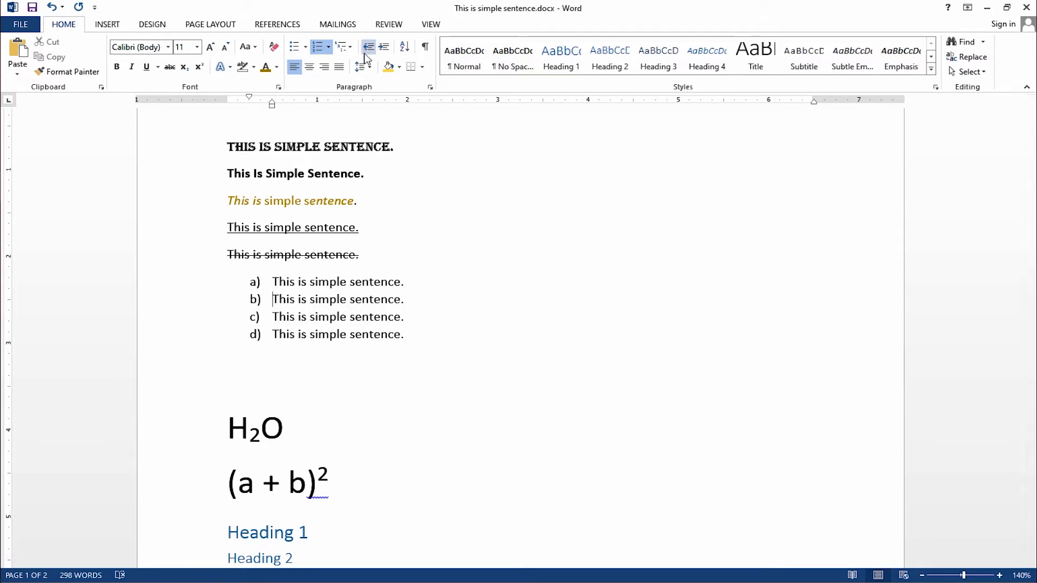
click(385, 48)
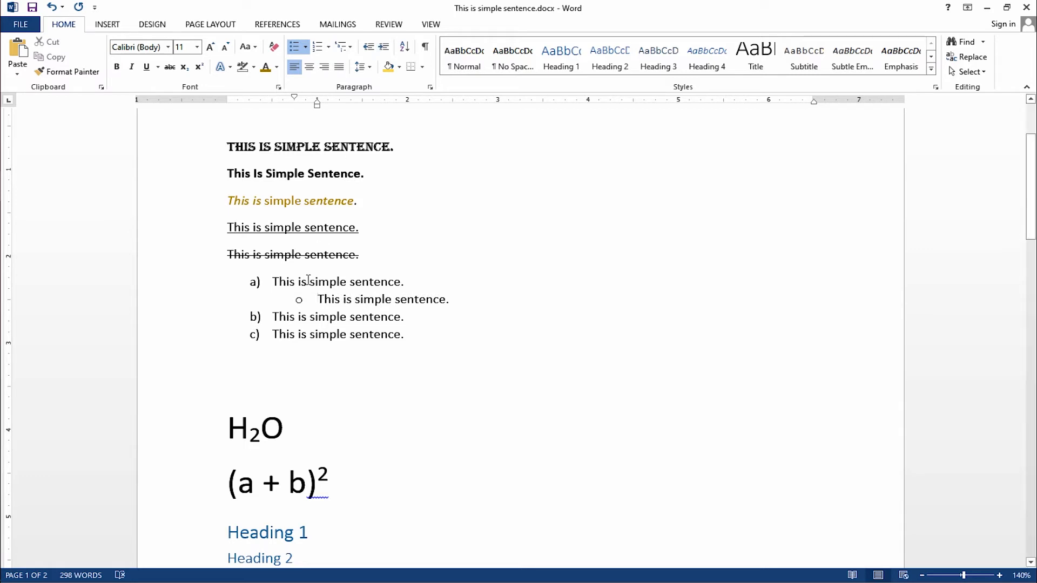
click(273, 316)
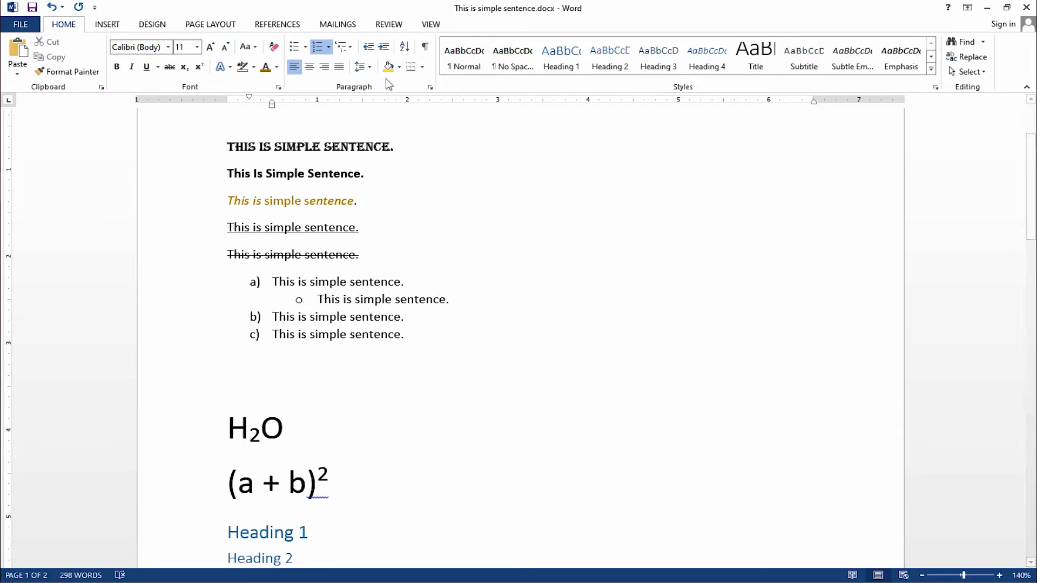
click(383, 47)
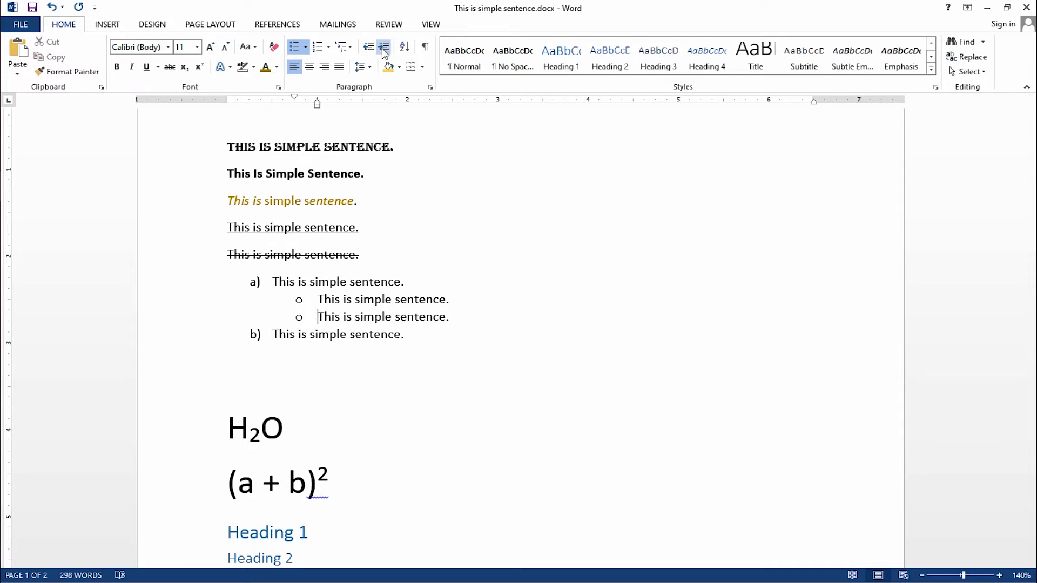
click(382, 48)
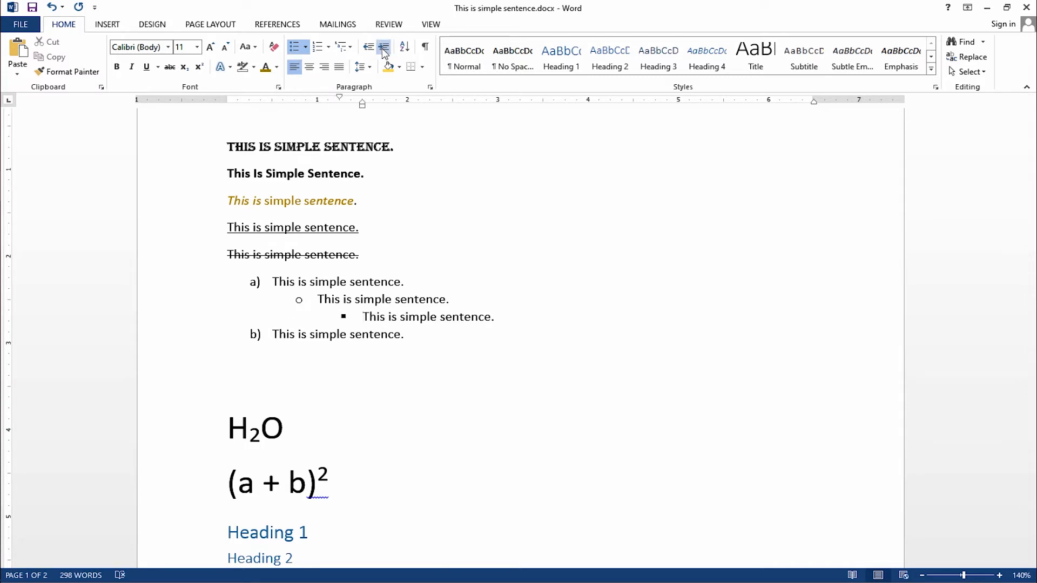
Select across the first three list items and apply the 1), a), i) multilevel list format.
drag(375, 314, 310, 281)
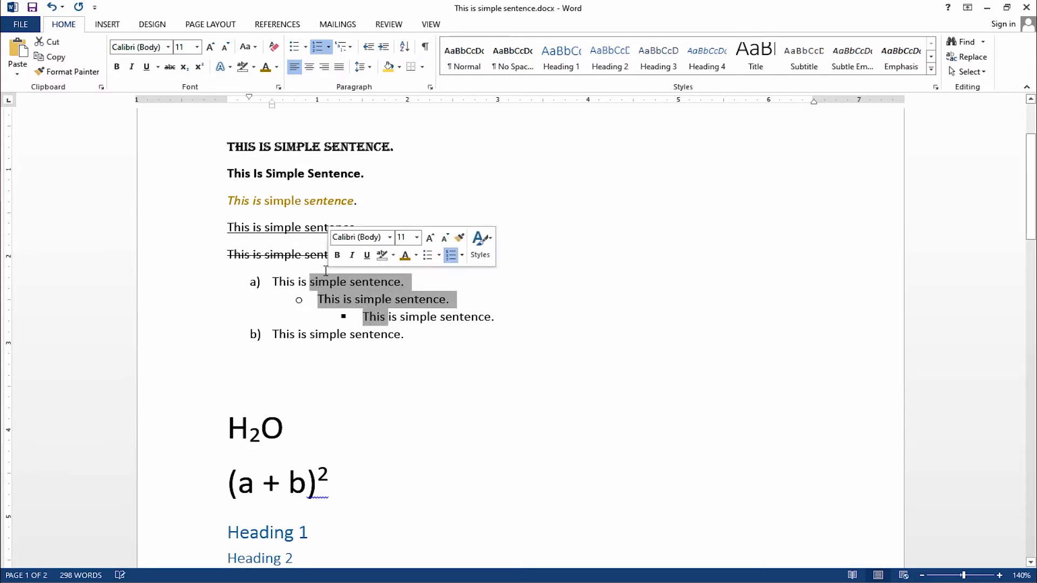
click(345, 47)
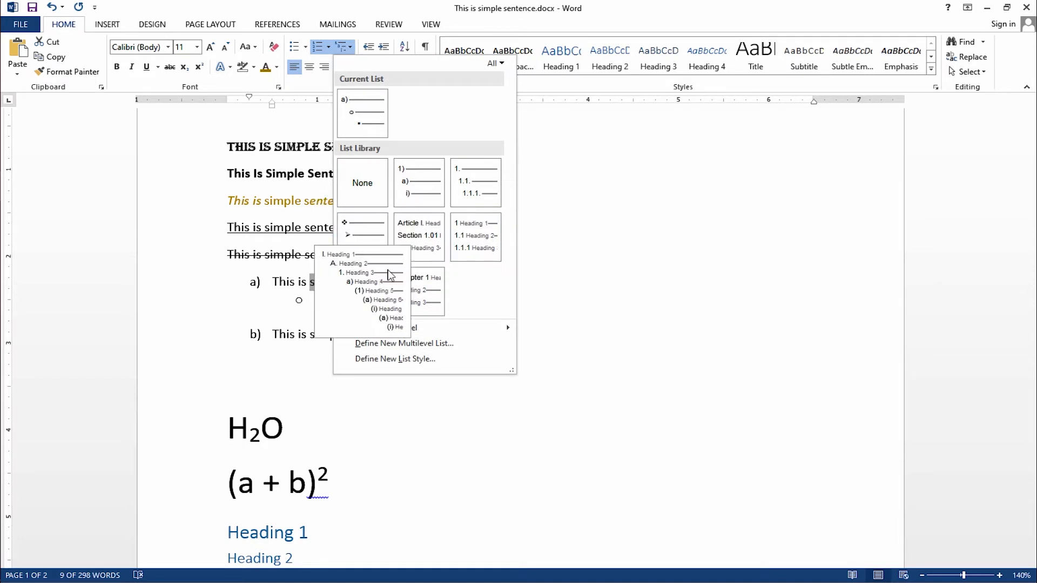
mouse_move(414, 199)
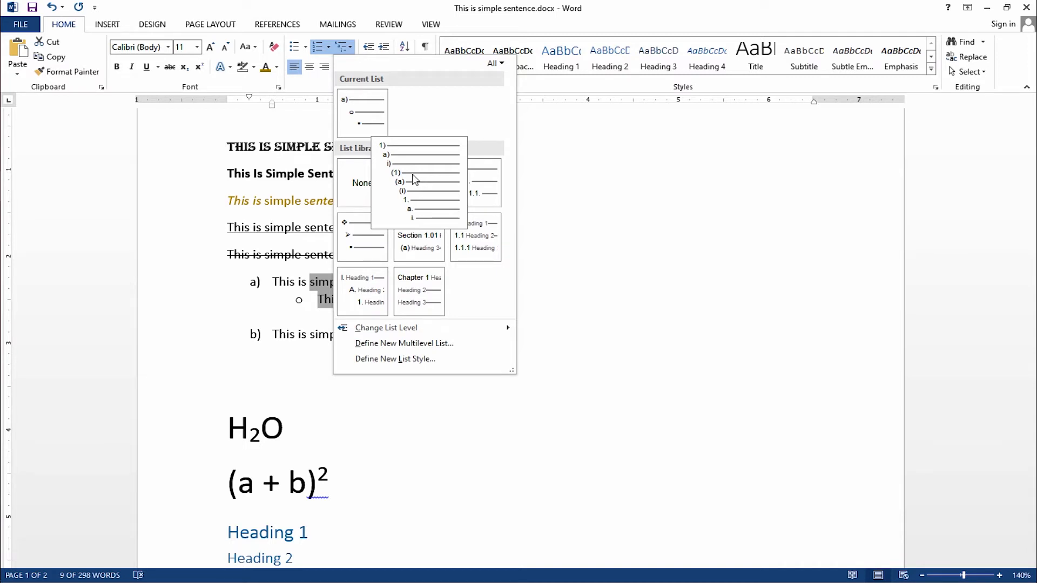
mouse_move(452, 188)
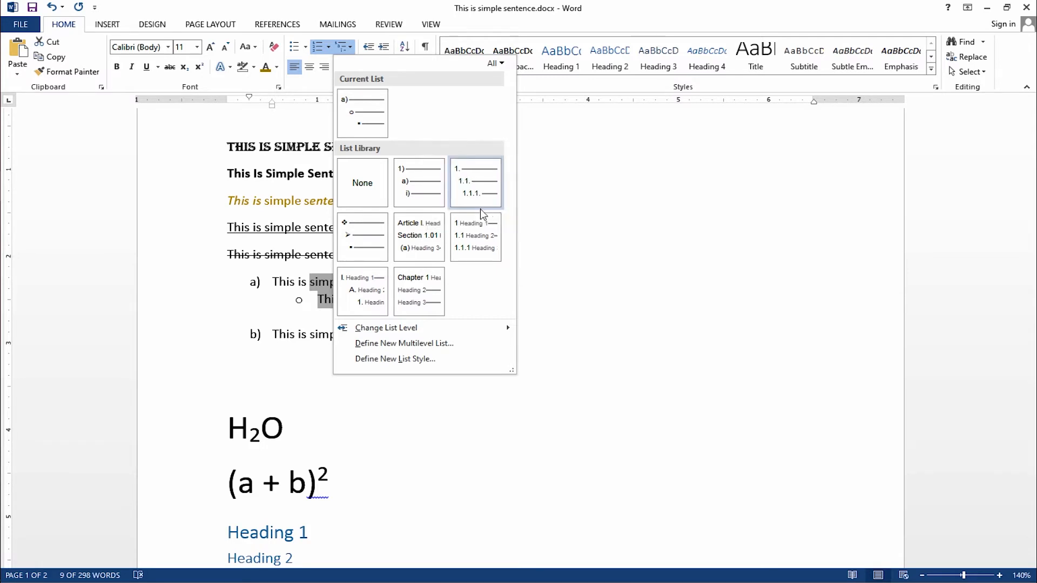
mouse_move(410, 244)
mouse_move(495, 247)
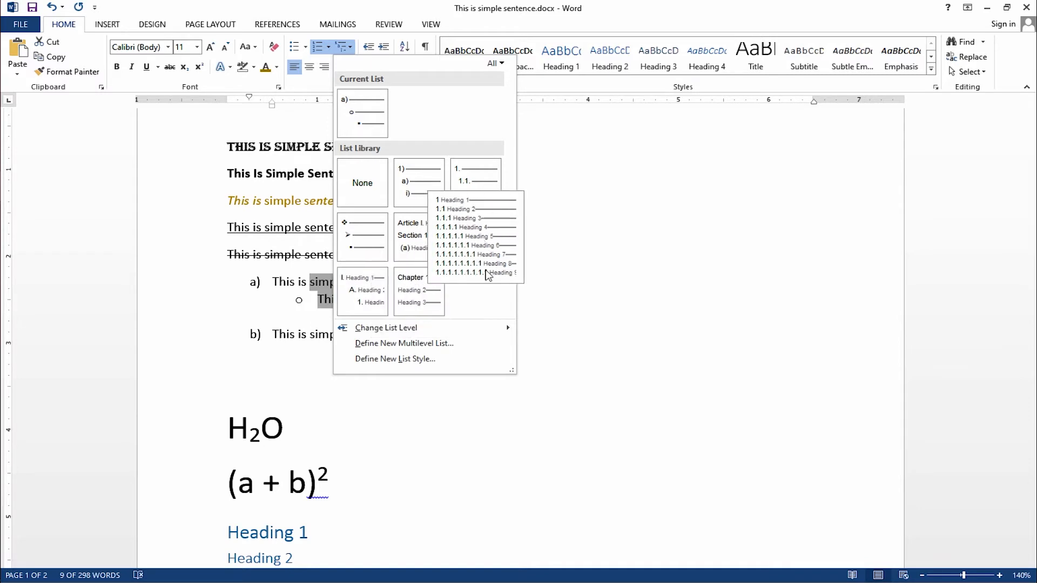
mouse_move(437, 314)
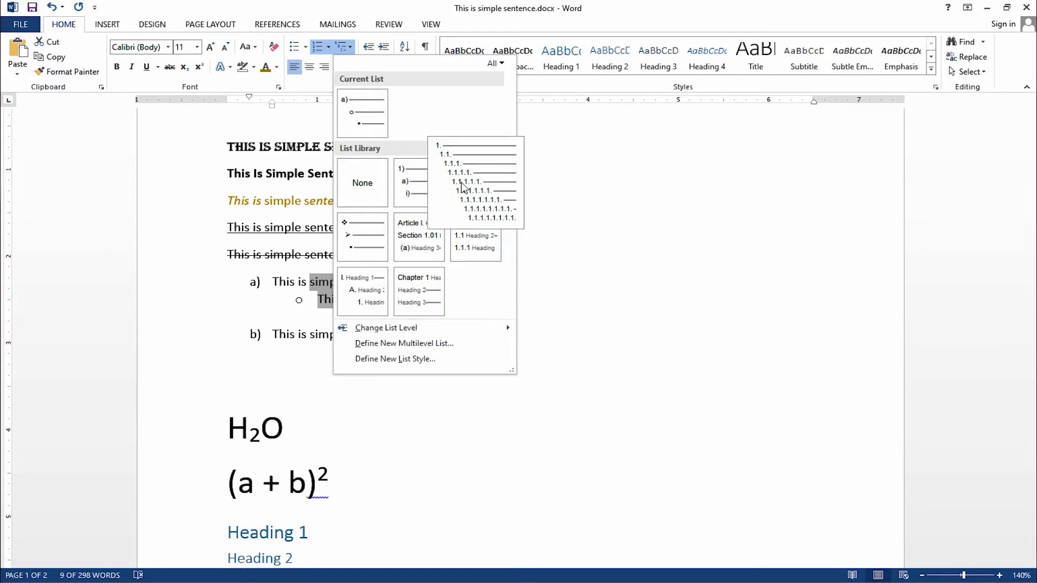
click(424, 190)
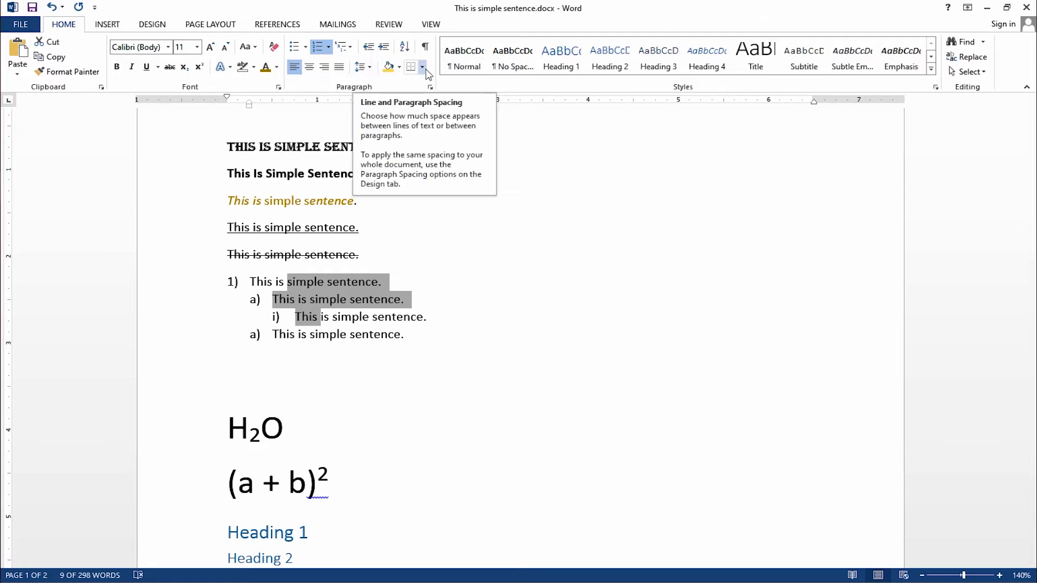
Try the Inside Vertical Border option on the whole paragraph beginning "To make your document".
scroll(464, 257, down, 10)
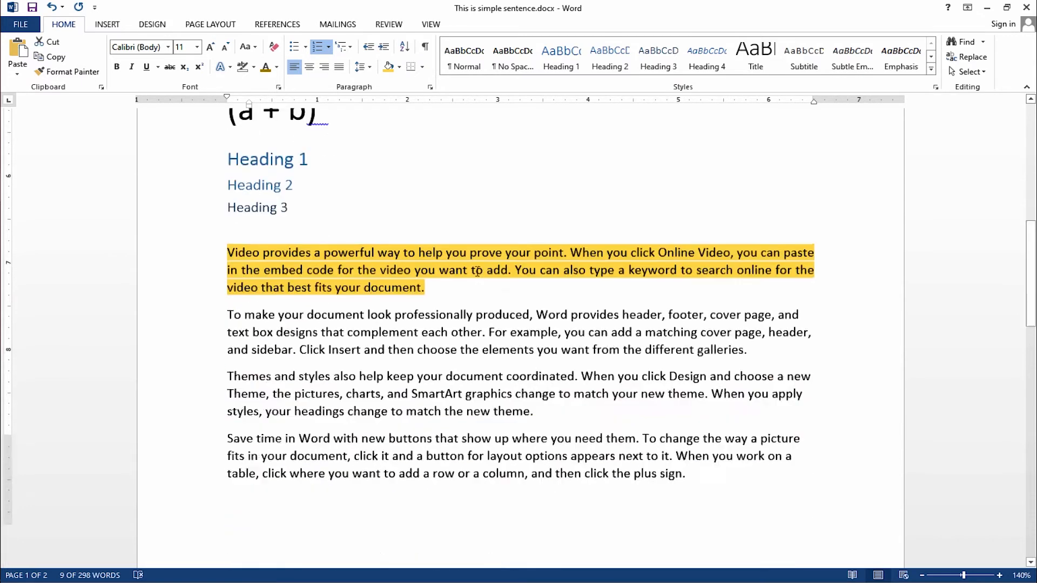
drag(228, 175, 761, 211)
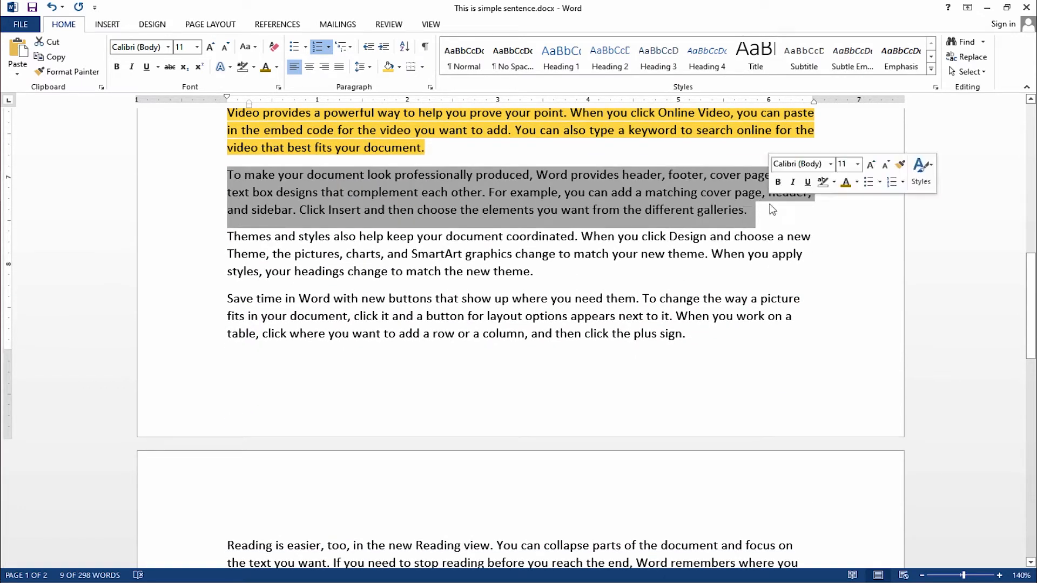
click(422, 66)
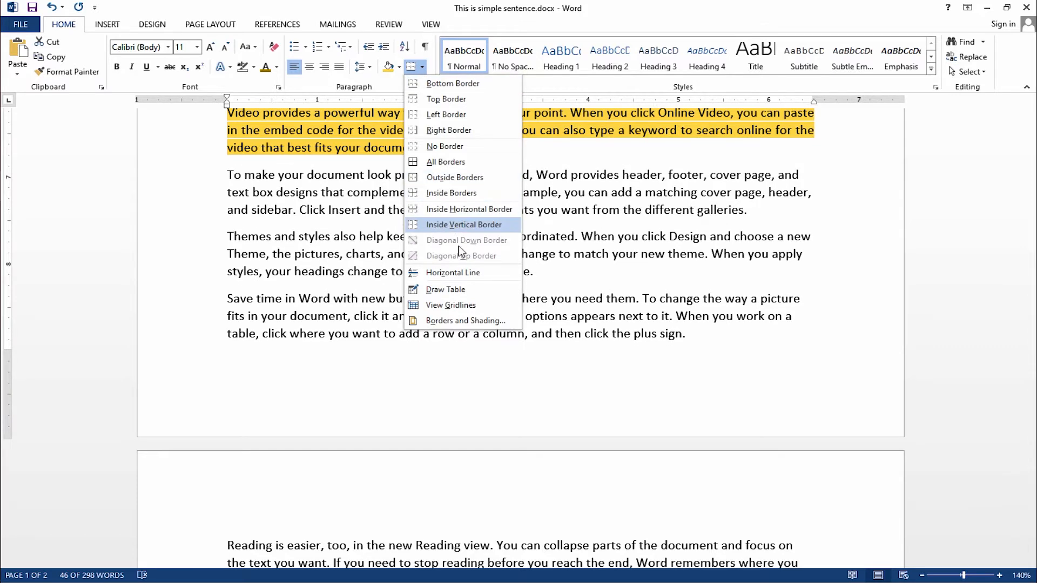
click(433, 225)
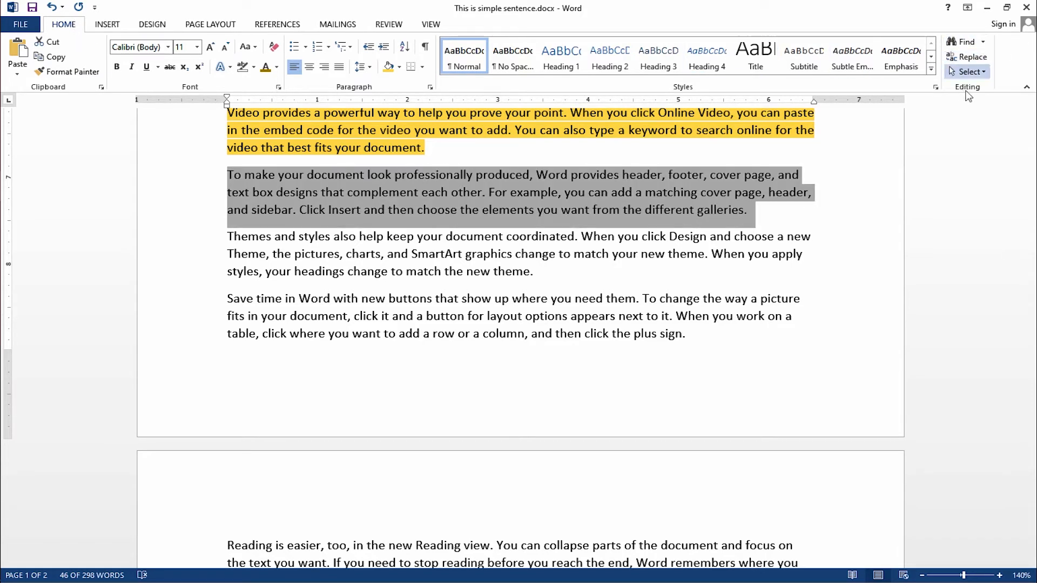
Locate and select the word "focus" in the paragraph beginning "Reading is easier" on page 2.
scroll(460, 275, up, 10)
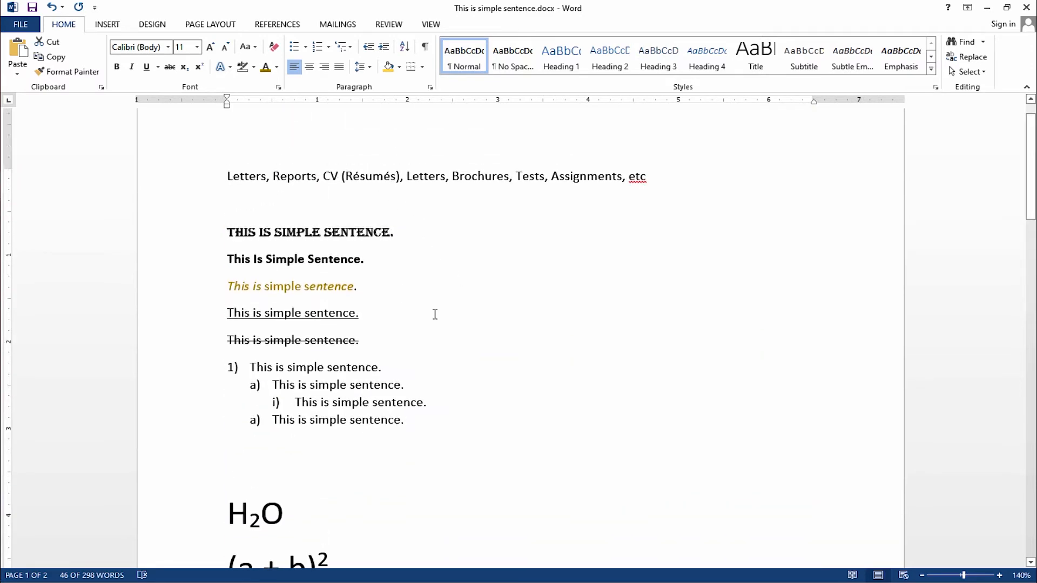
scroll(435, 314, down, 12)
click(403, 290)
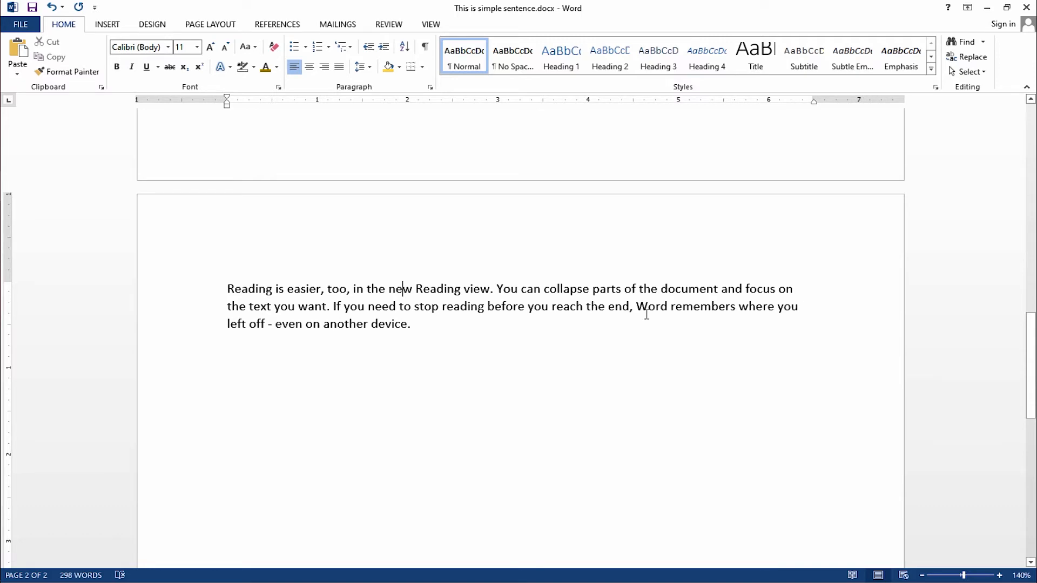
shift+click(771, 290)
scroll(773, 292, up, 10)
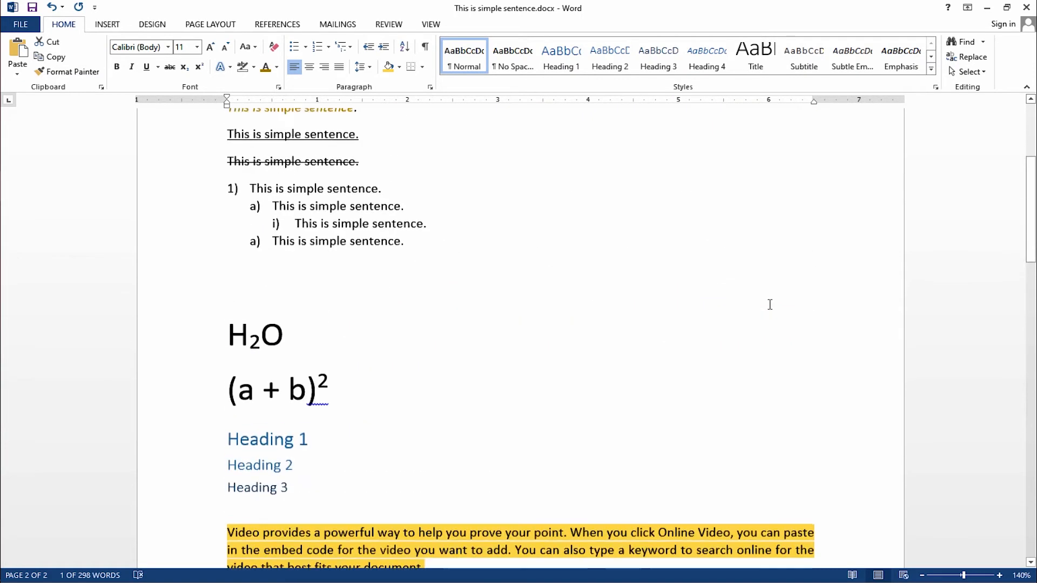
Place the cursor at the very start of the document and search the document for "focus".
click(223, 219)
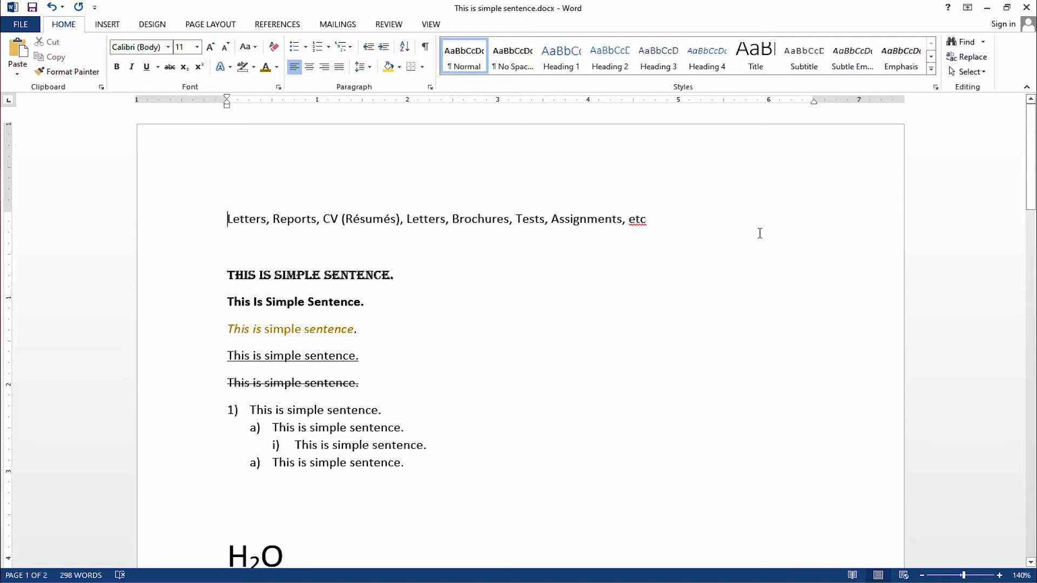
click(960, 41)
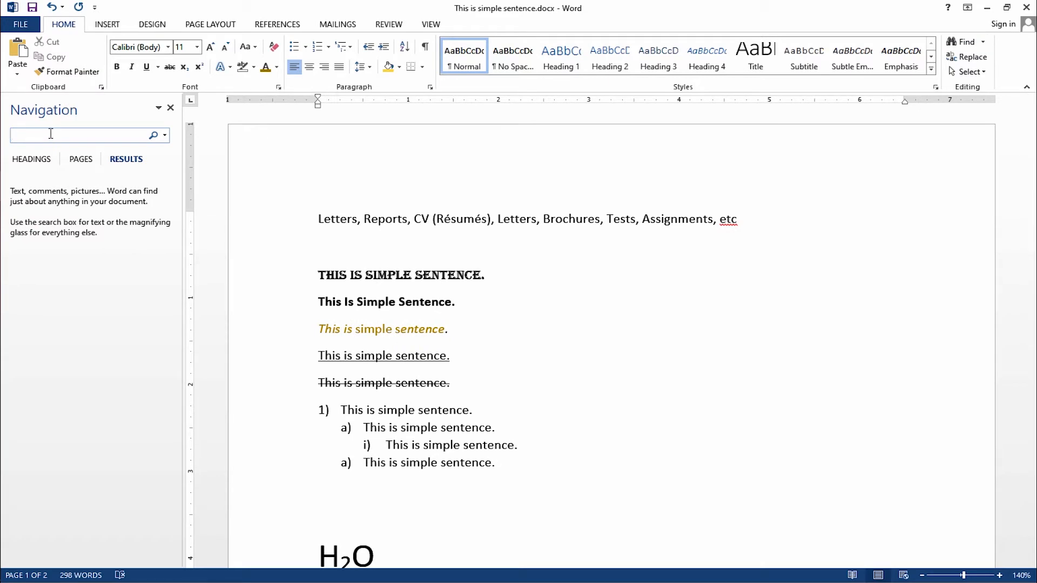
text(fo)
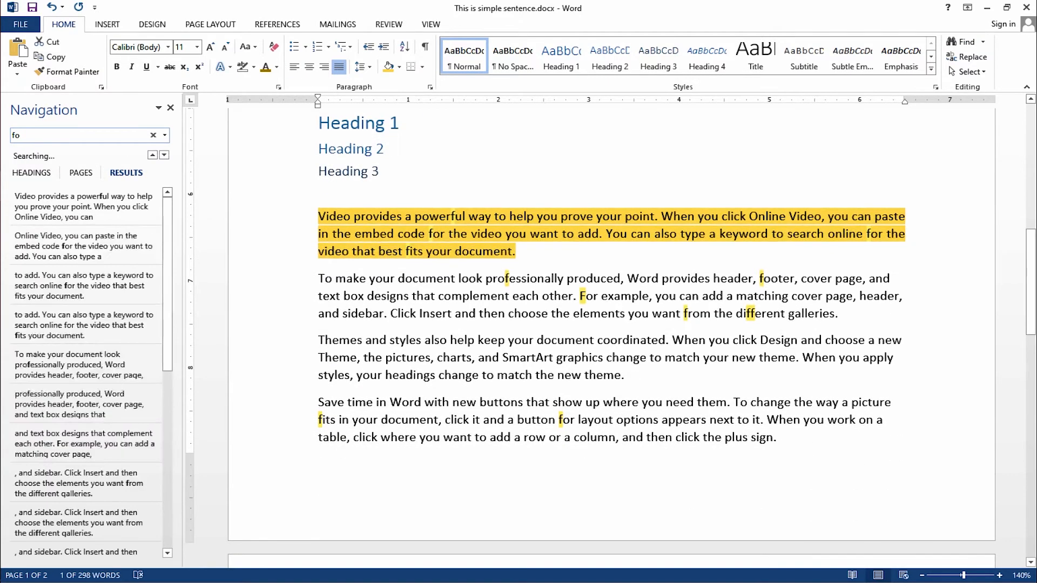
text(cus)
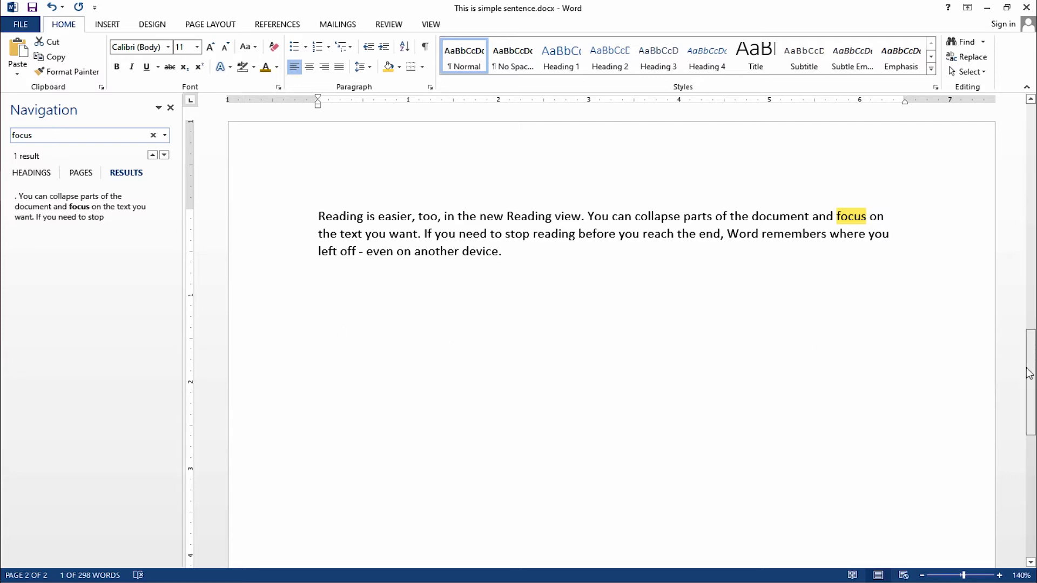
With the cursor at the start of the document, replace all occurrences of "sentence" with "text".
drag(1031, 372, 1030, 129)
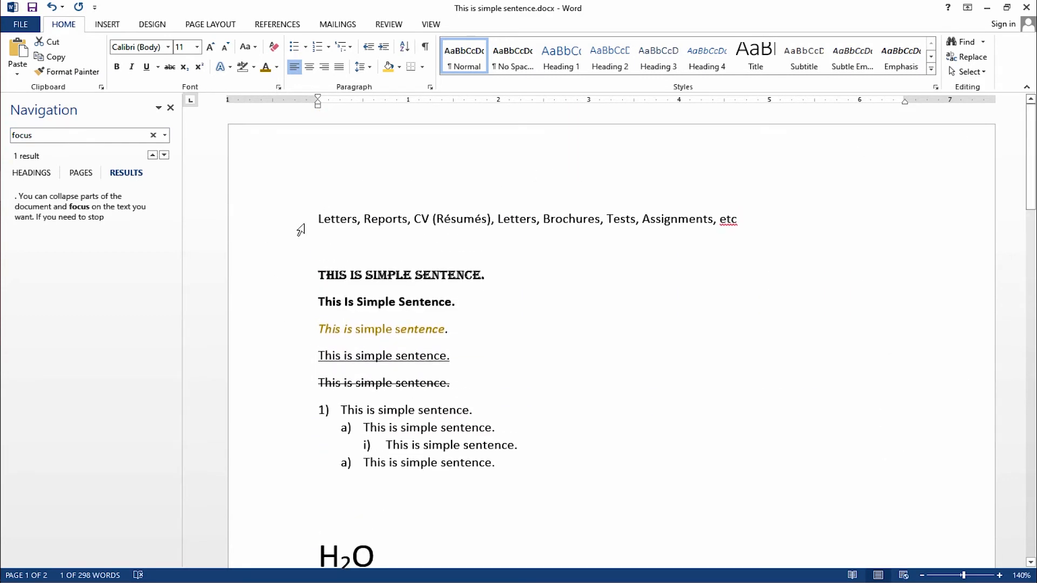
click(318, 219)
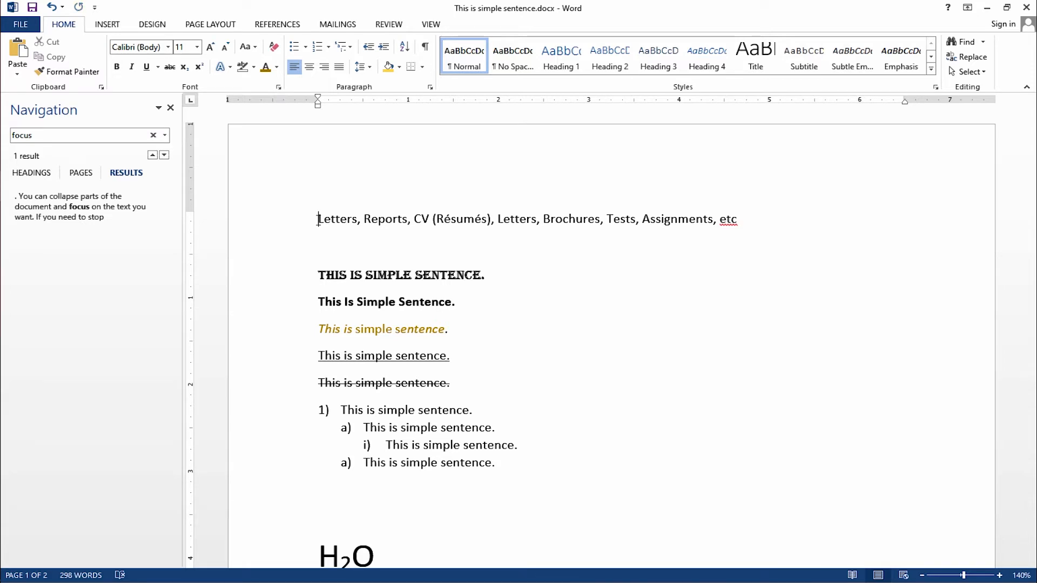
click(972, 57)
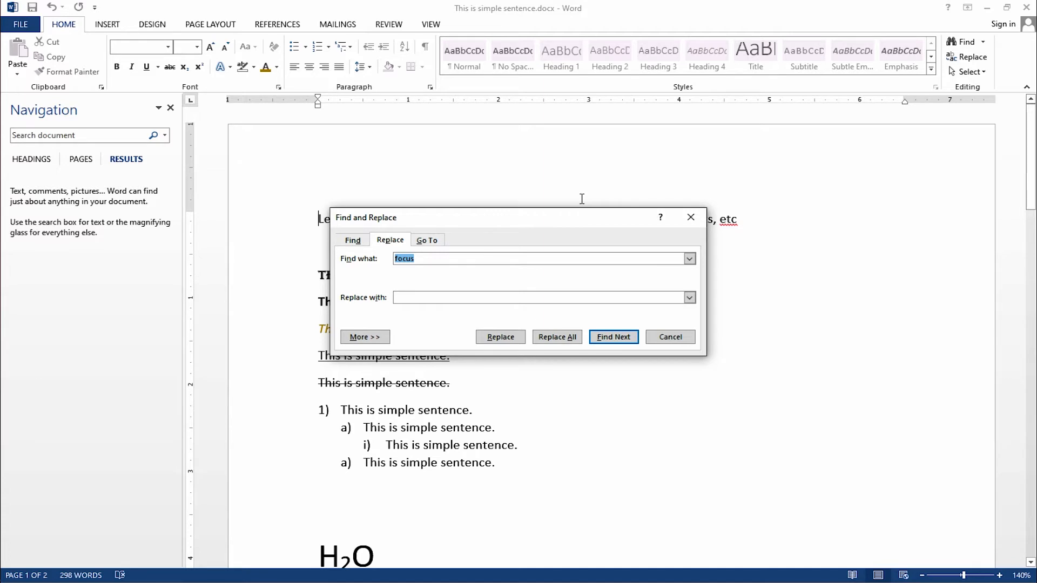
text(sentece)
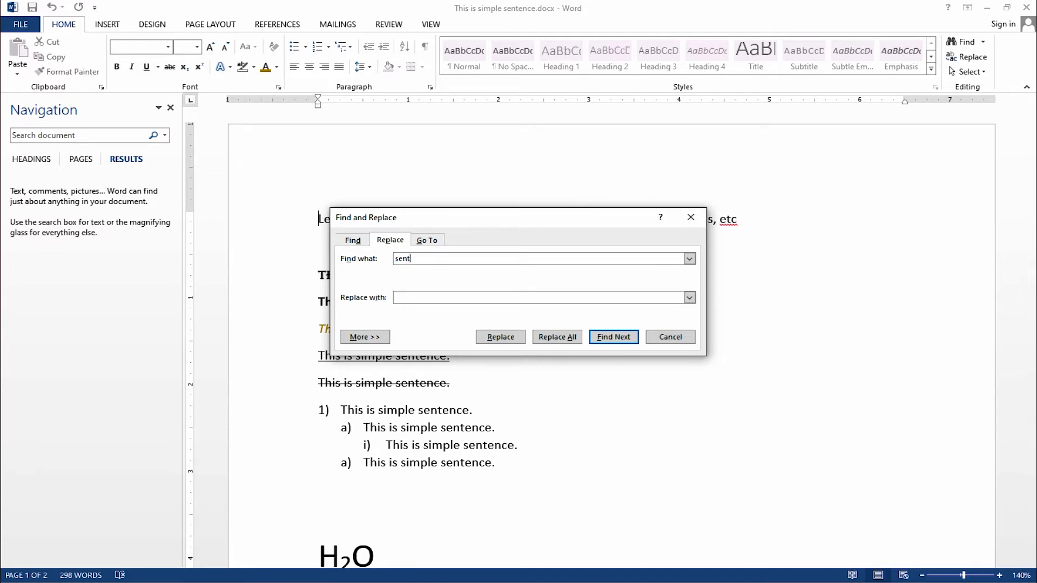
key(BackSpace)
key(BackSpace)
text(nce)
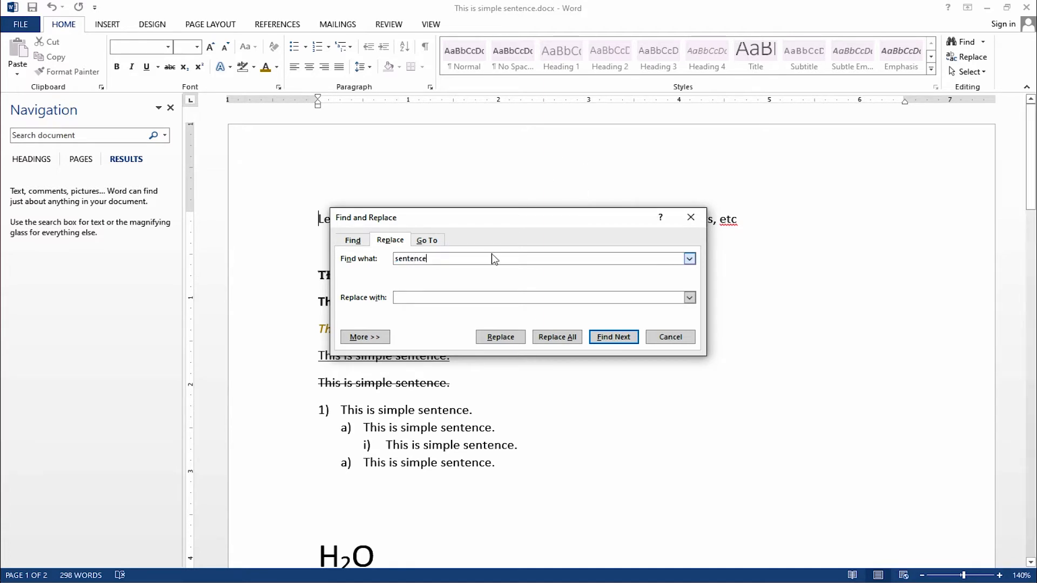
text(t)
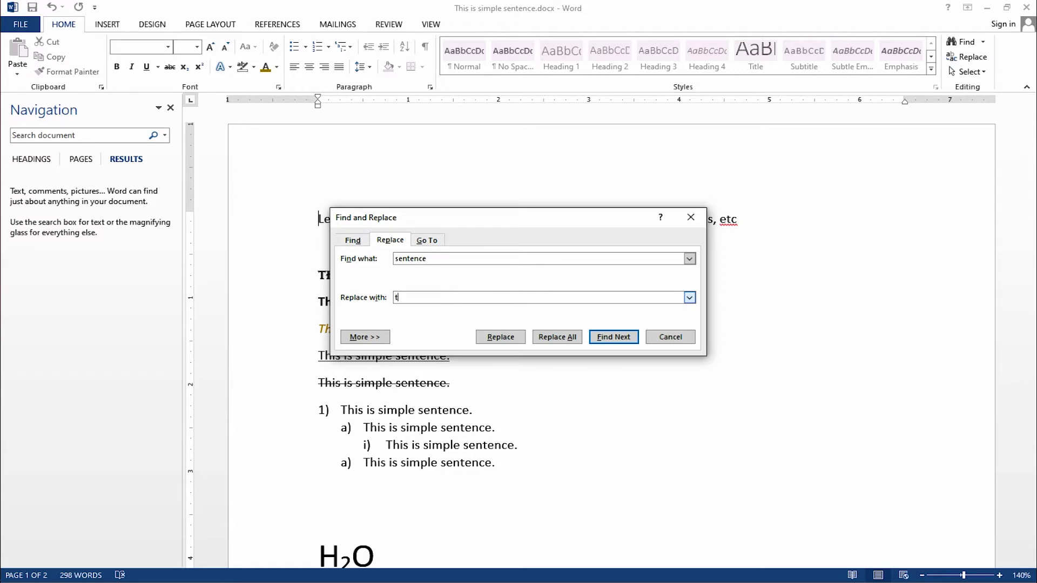
text(ext)
click(562, 340)
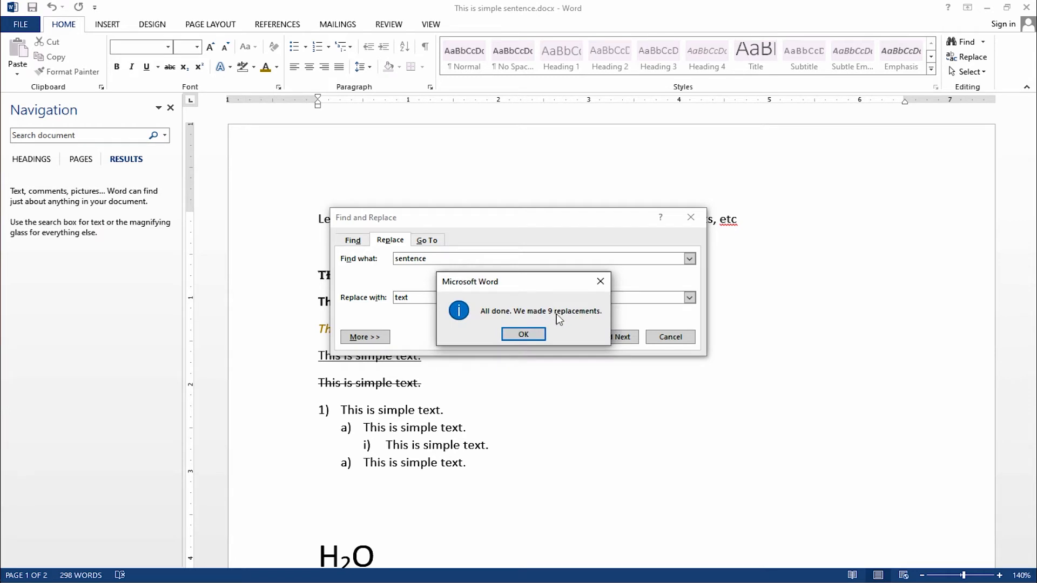
click(524, 334)
click(655, 337)
Replace all occurrences of "powerful" with "strong" throughout the document.
scroll(479, 318, up, 3)
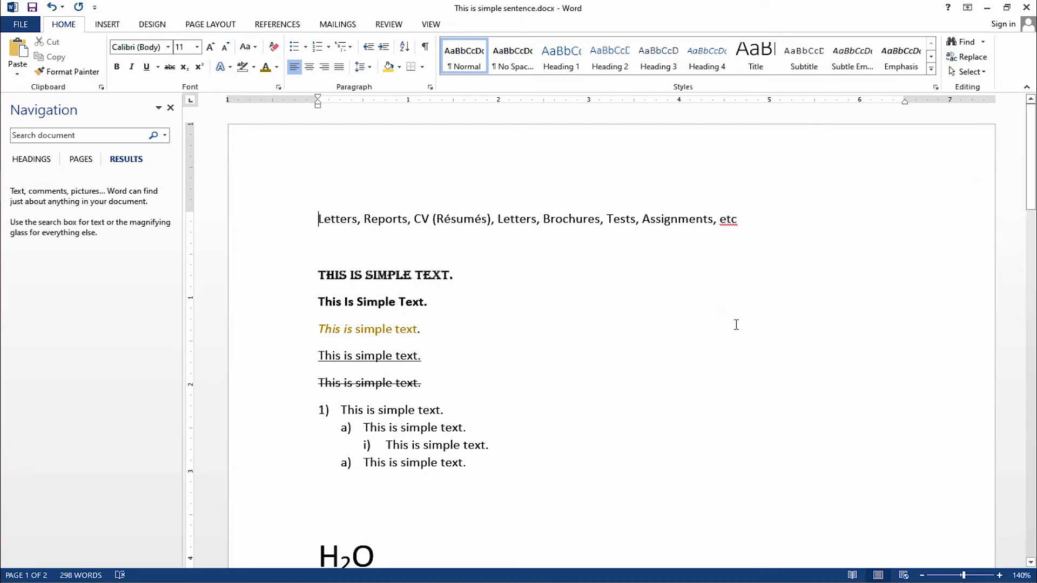
scroll(741, 330, down, 3)
scroll(740, 330, up, 3)
scroll(660, 365, down, 3)
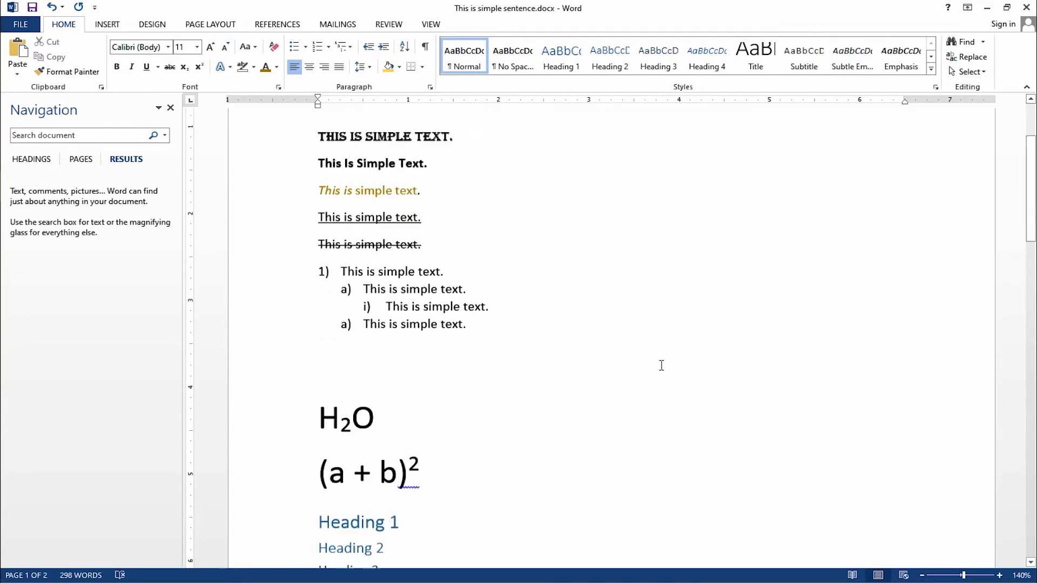
scroll(660, 365, down, 6)
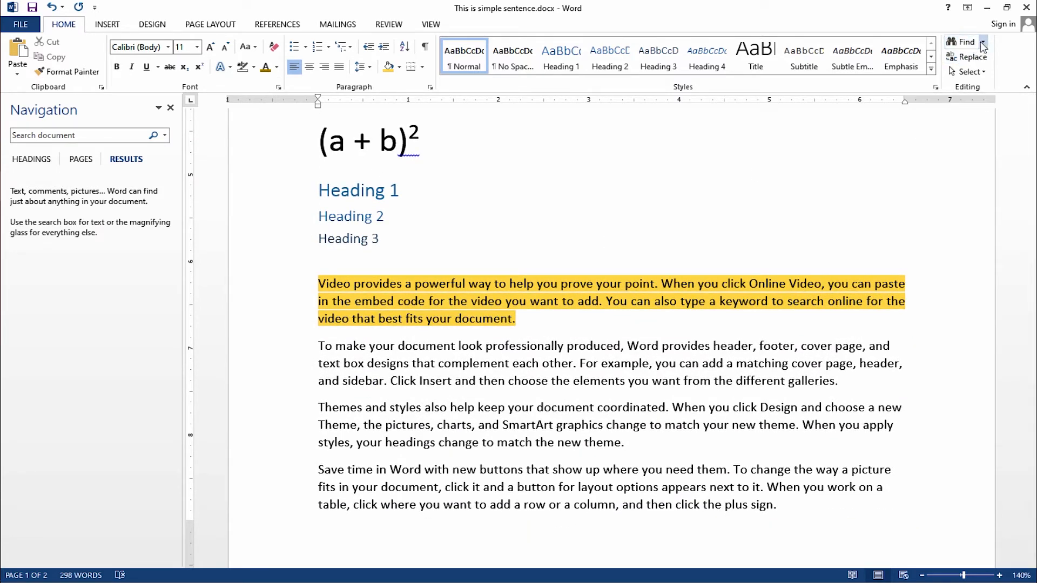
click(968, 57)
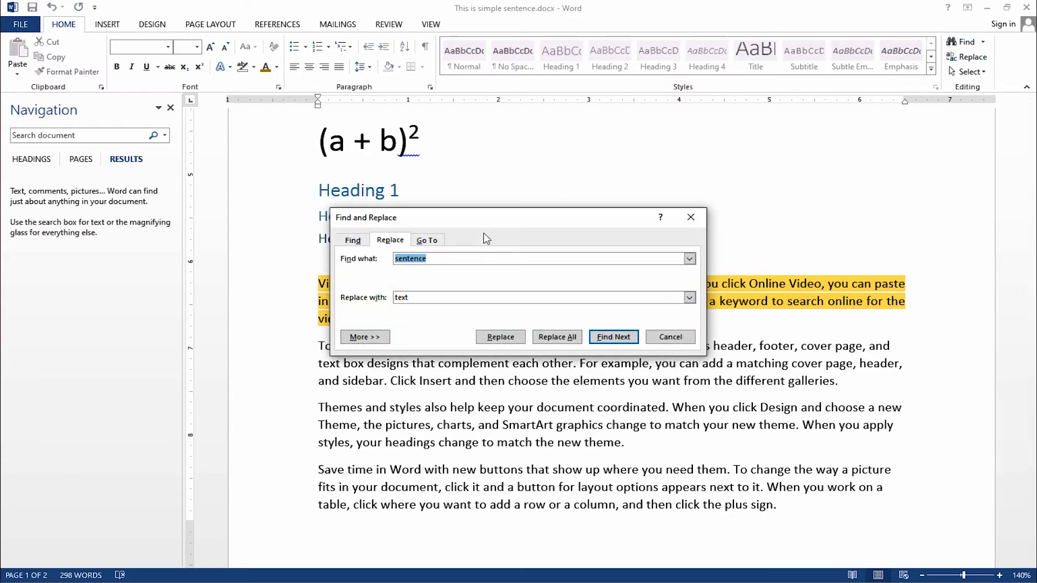
text(powerful)
key(Tab)
text(strong)
click(566, 337)
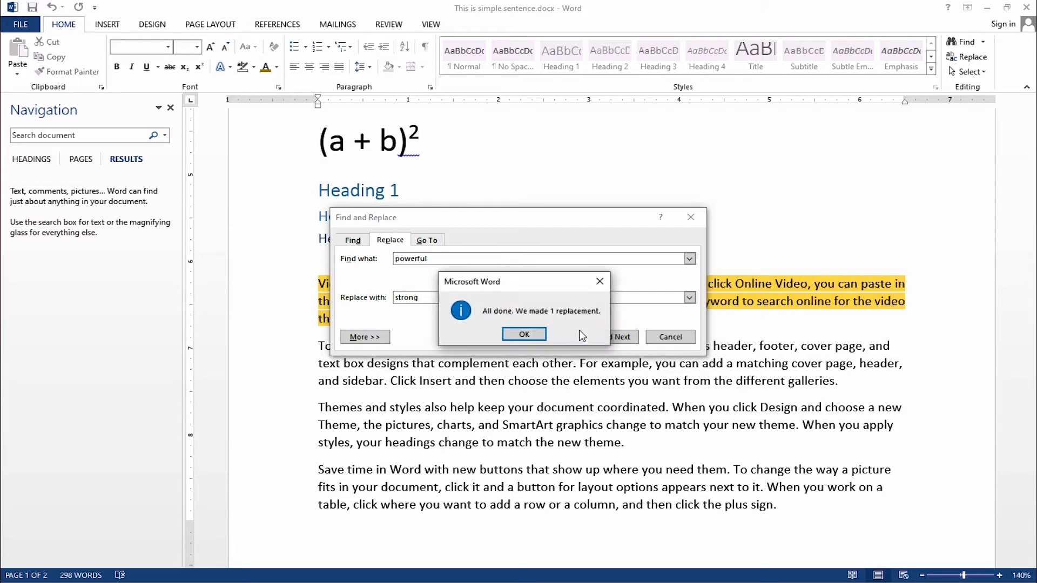
click(524, 334)
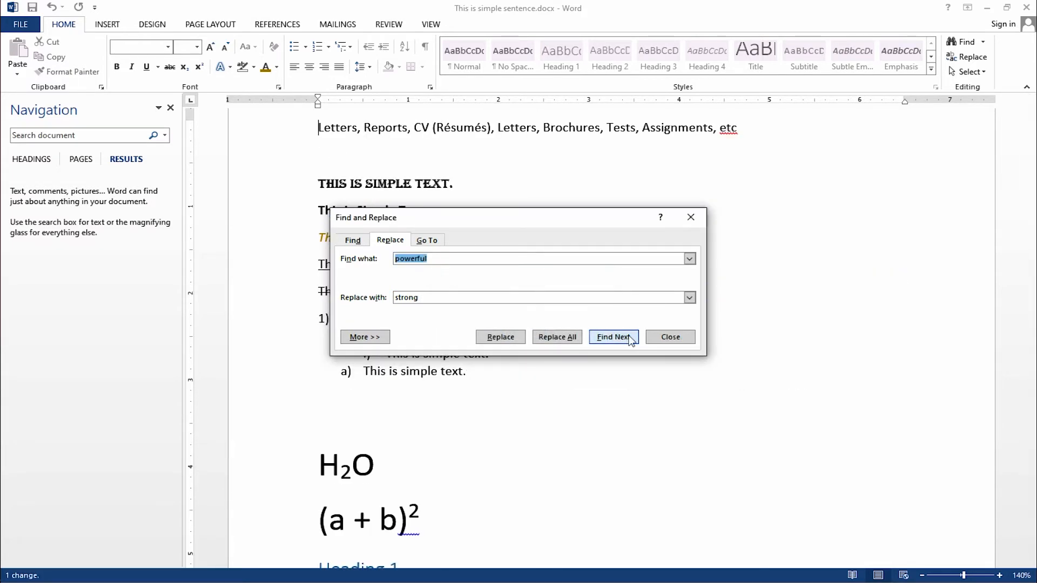
click(673, 336)
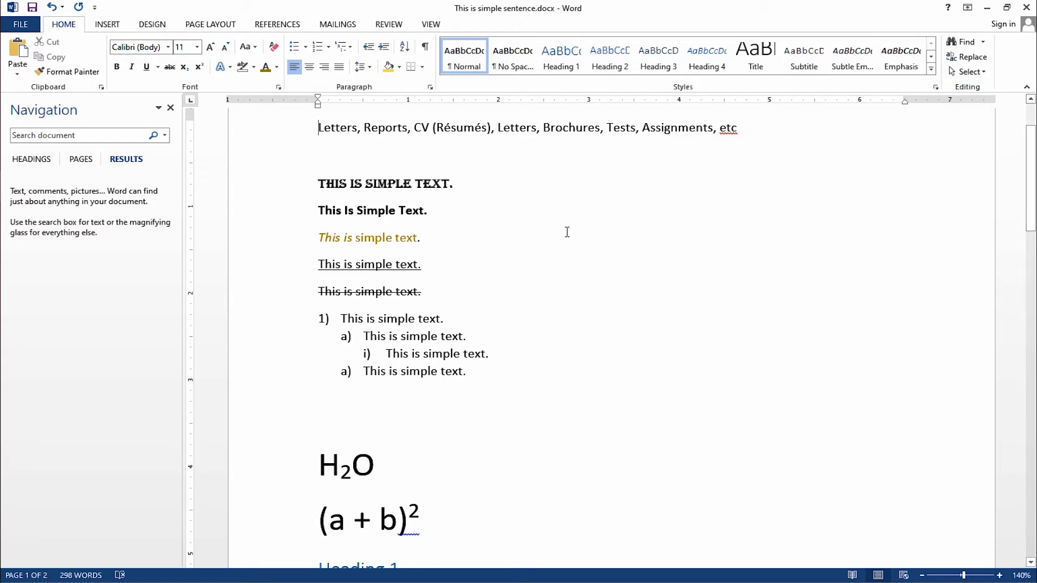
click(108, 24)
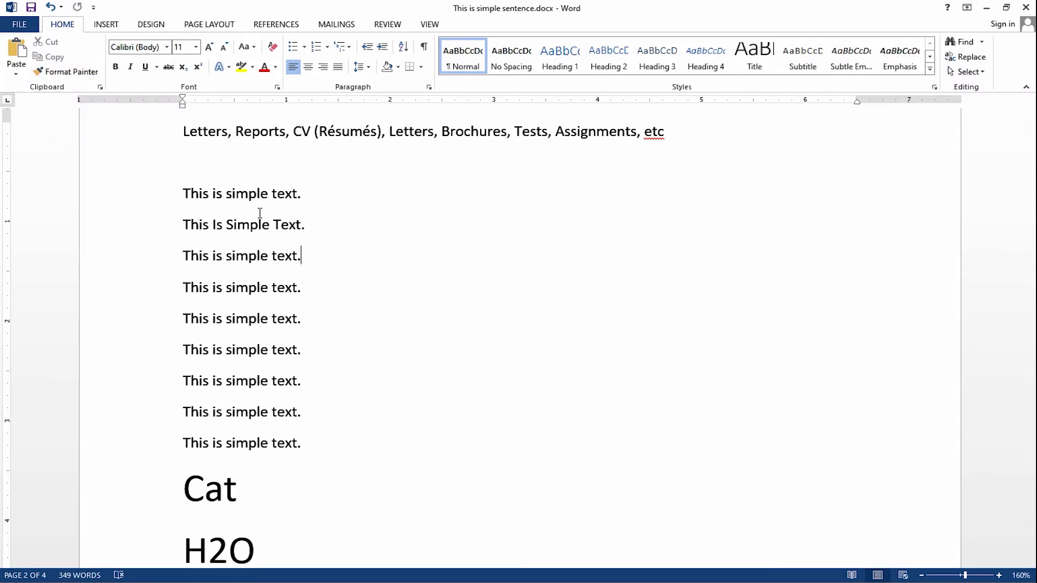
Cut "is simple" from the first sample line and paste it at the end of the fourth line.
drag(221, 193, 250, 195)
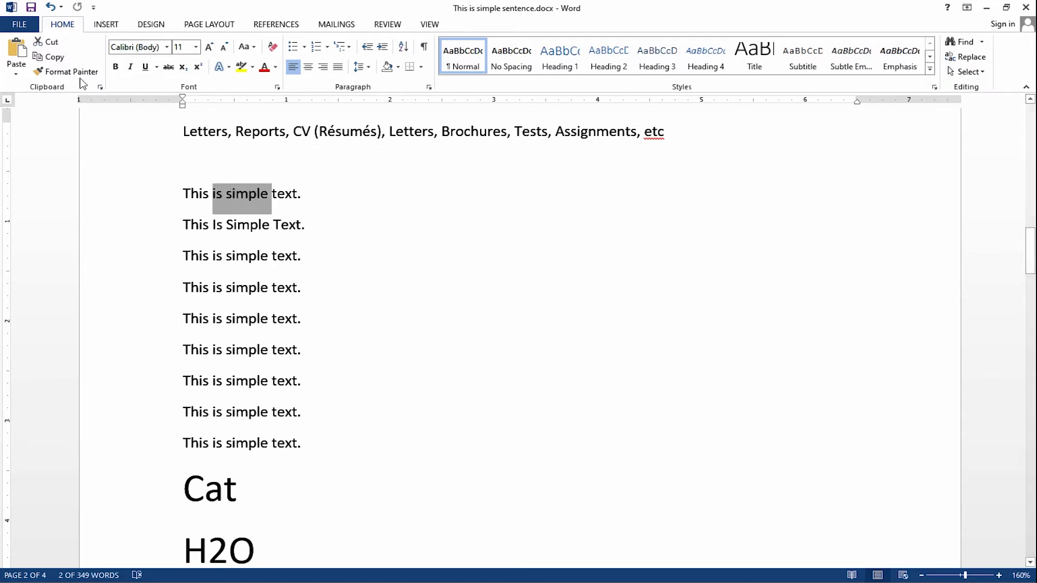
click(46, 41)
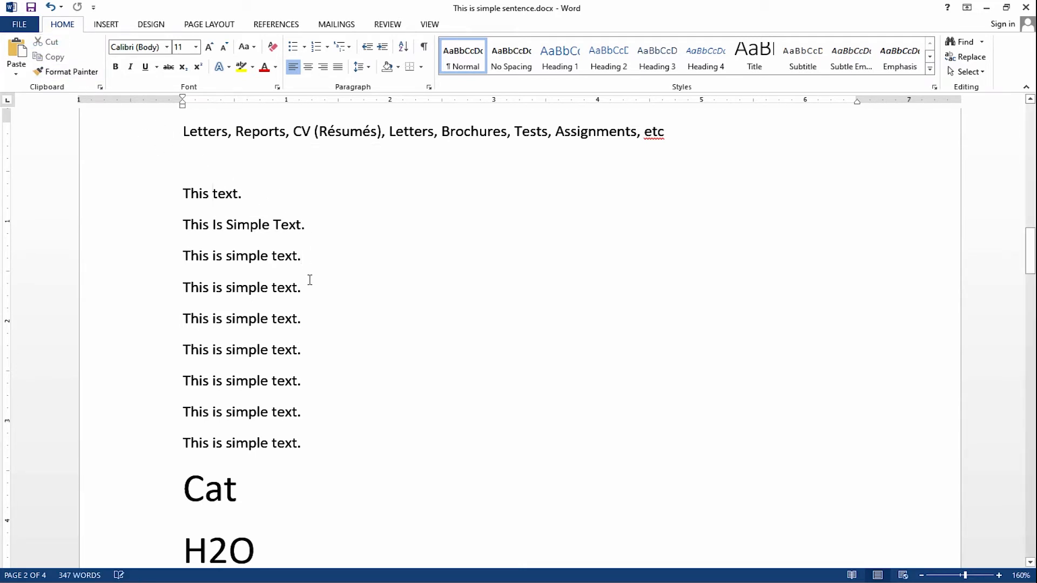
click(17, 53)
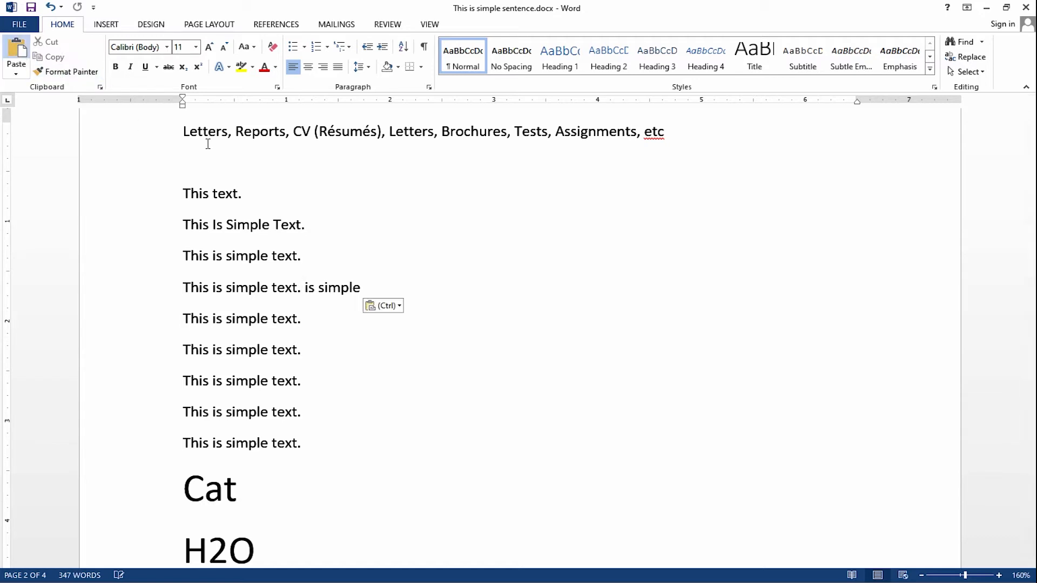
click(268, 196)
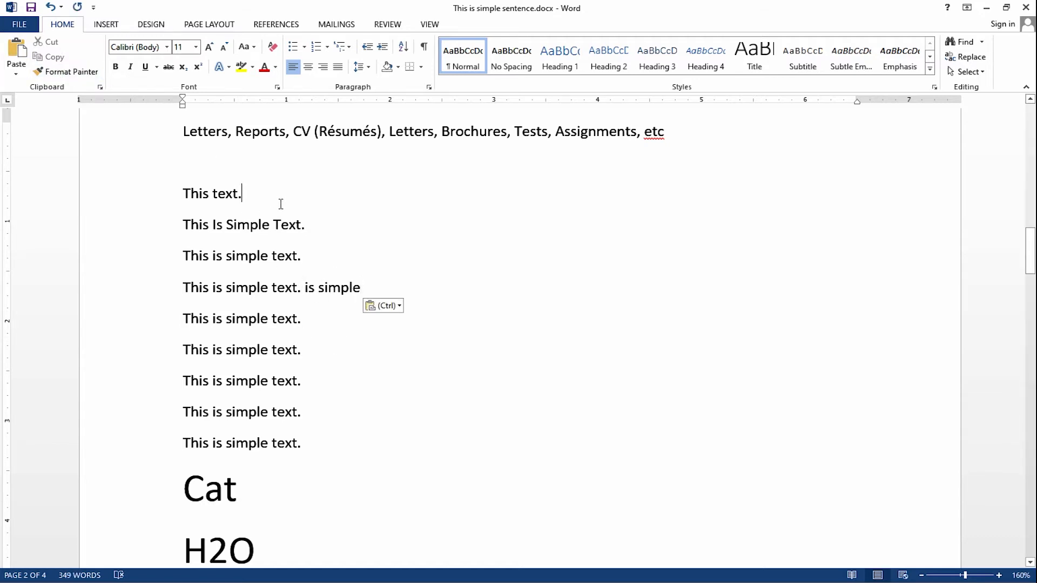
right_click(269, 199)
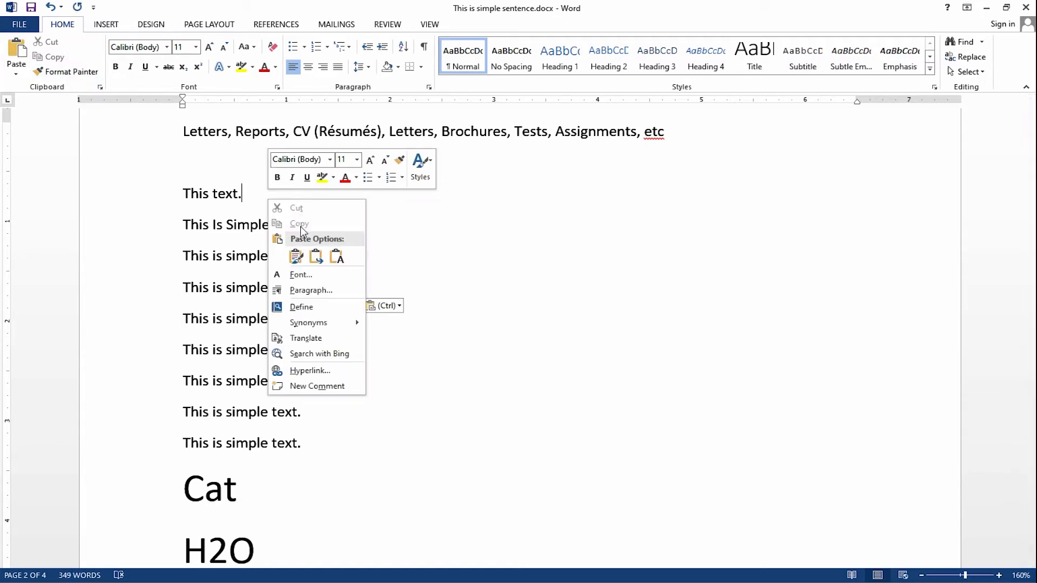
click(220, 264)
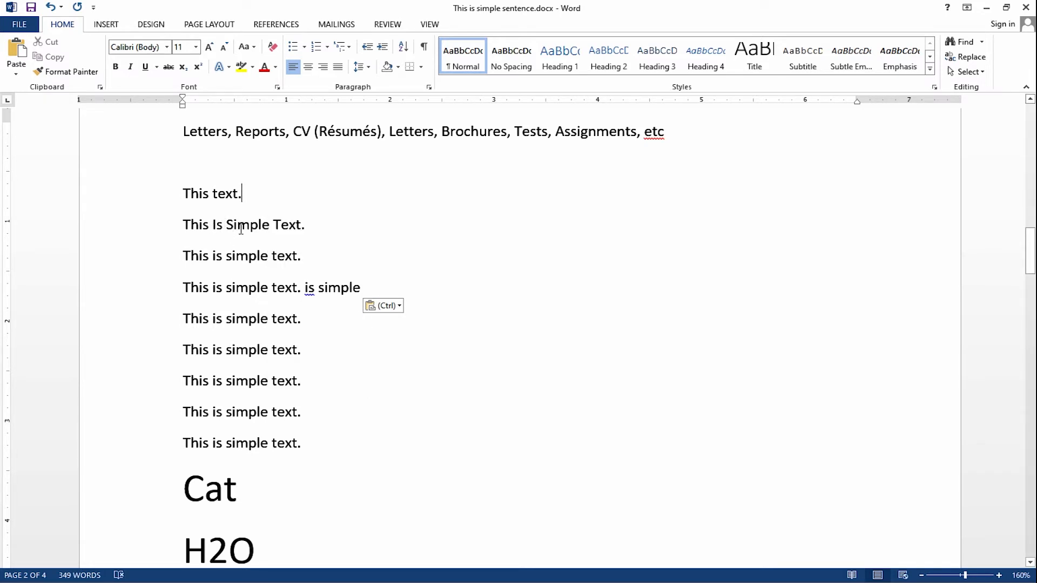
Copy the word "Text" from the second sample line and paste it at the end of the fifth line.
double_click(292, 223)
right_click(292, 225)
key(Escape)
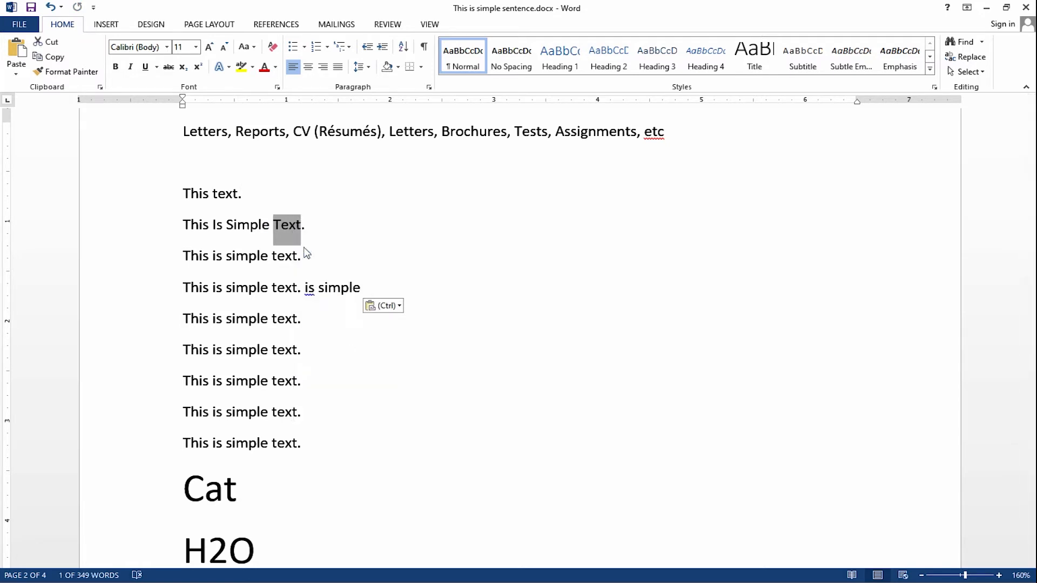
click(345, 327)
right_click(344, 328)
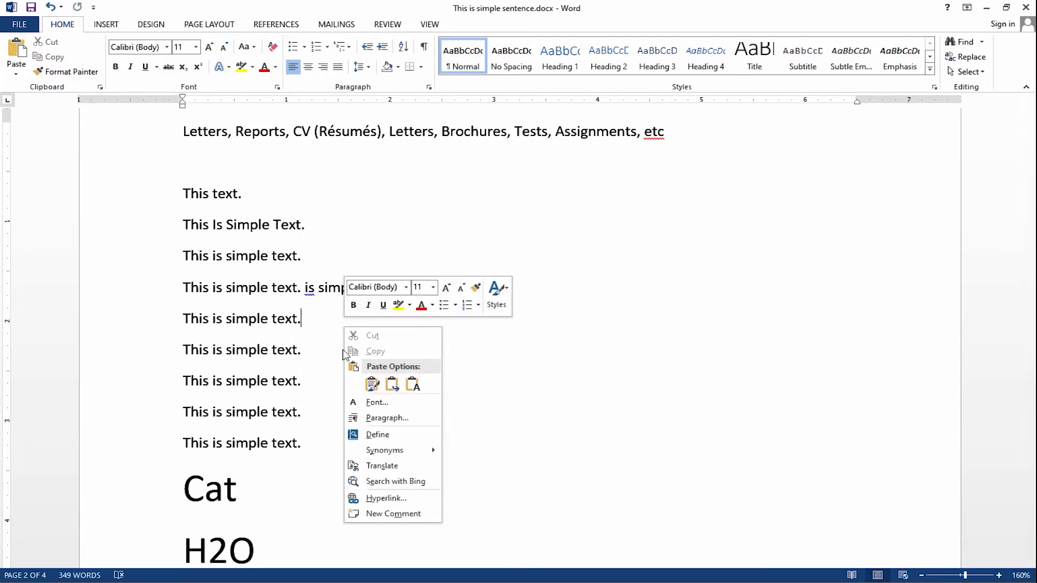
click(356, 384)
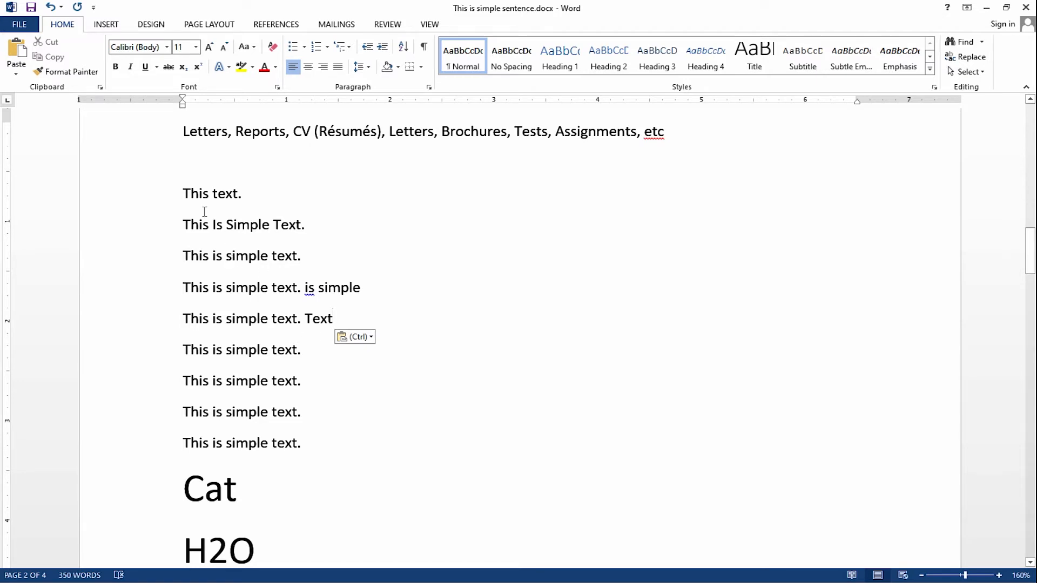
Make "This is simple" in the third sample line bold, italic and underlined.
drag(201, 253, 272, 266)
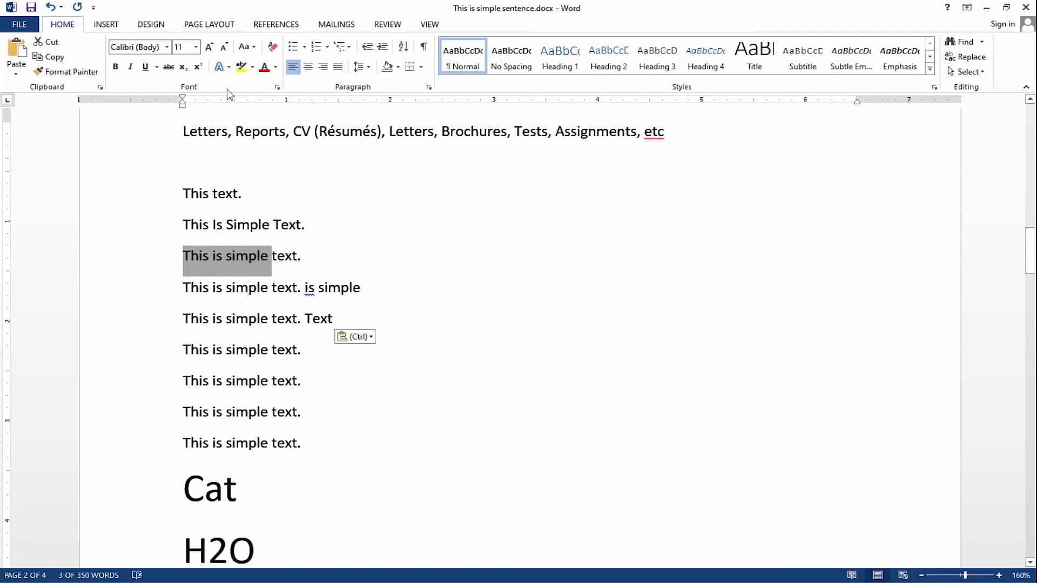
click(116, 67)
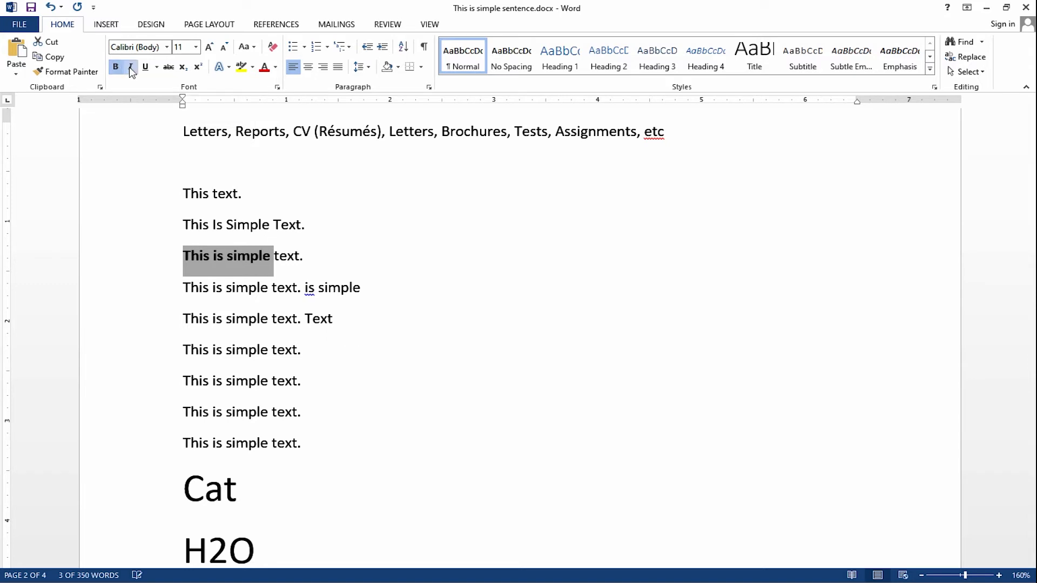
click(130, 67)
click(146, 67)
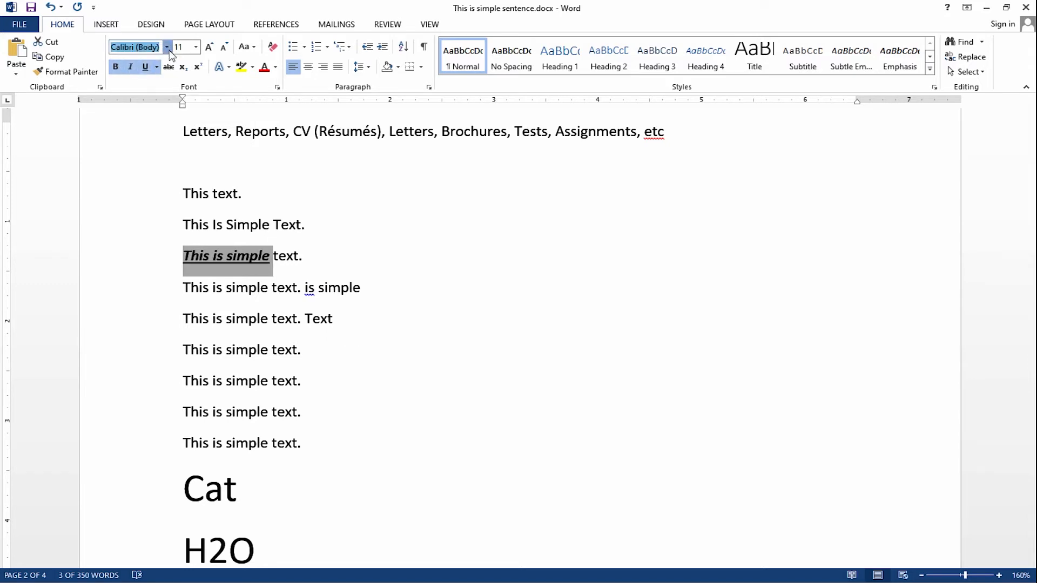
Format "This is simple" in the third sample line in Agency FB, size 22, with a gold font color.
click(167, 47)
click(151, 133)
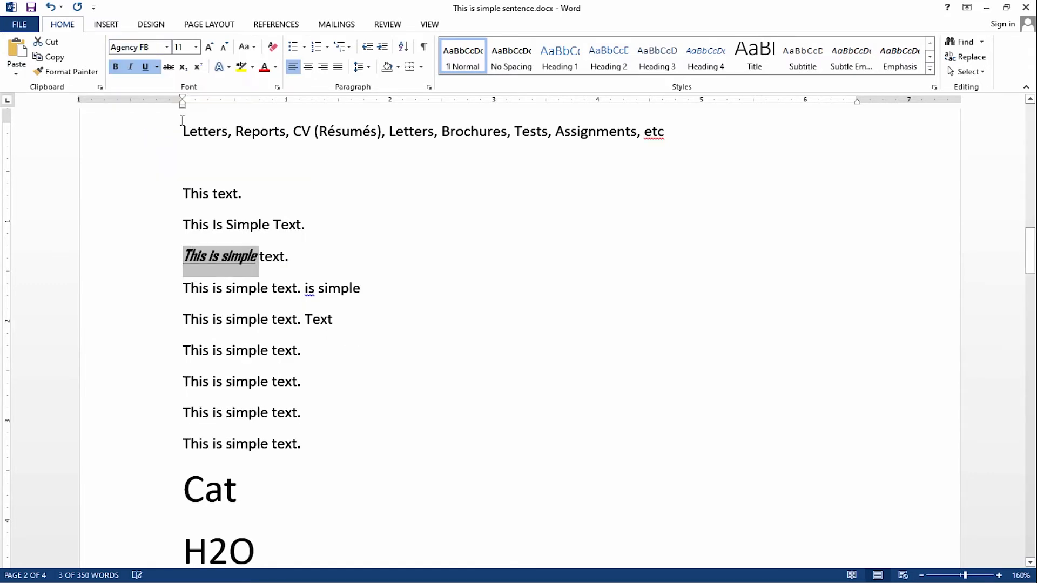
click(196, 46)
click(180, 173)
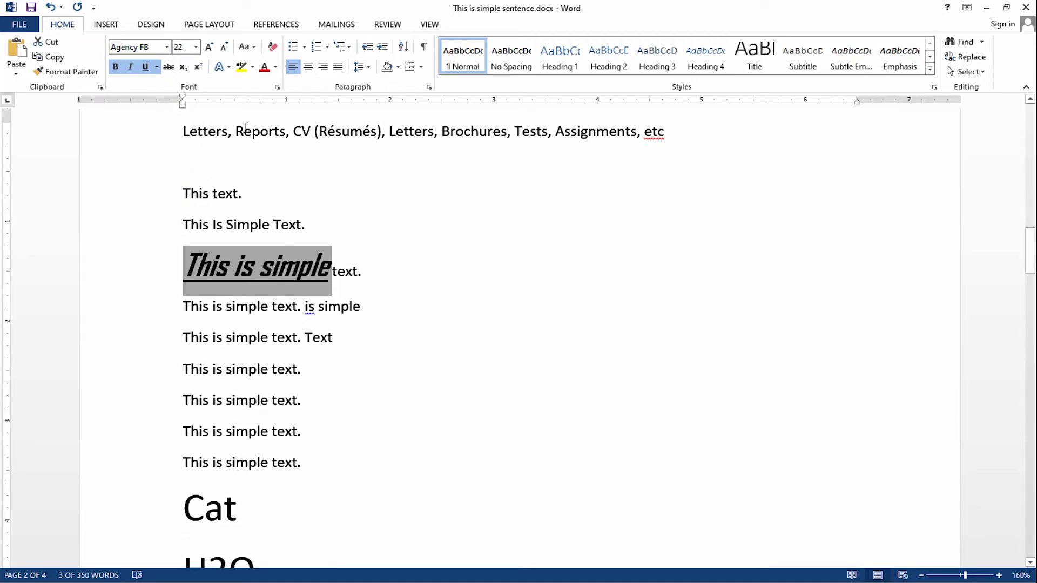
click(275, 67)
click(344, 135)
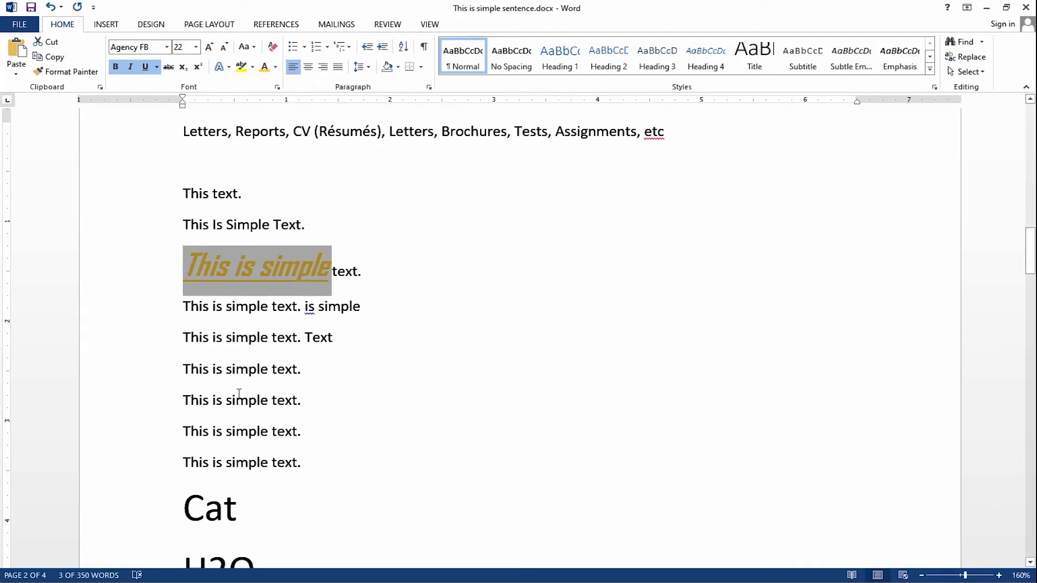
Copy the formatting of "This is simple" onto the whole sixth sample line with Format Painter.
click(56, 75)
drag(172, 373, 302, 374)
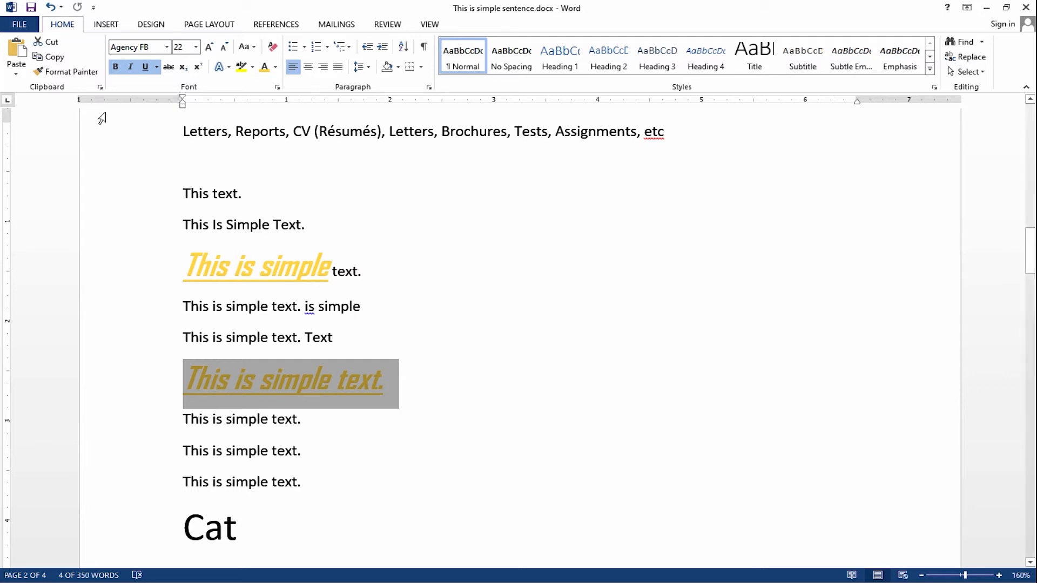
Undo the copied formatting and the color, size, font, underline and italic changes on "This is simple", and redo the italic.
click(49, 7)
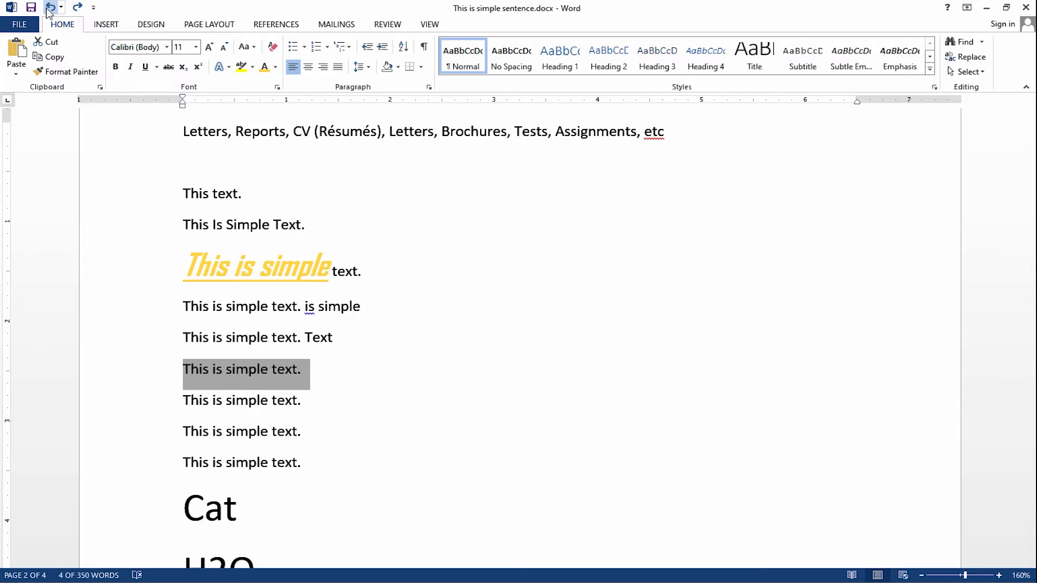
click(48, 8)
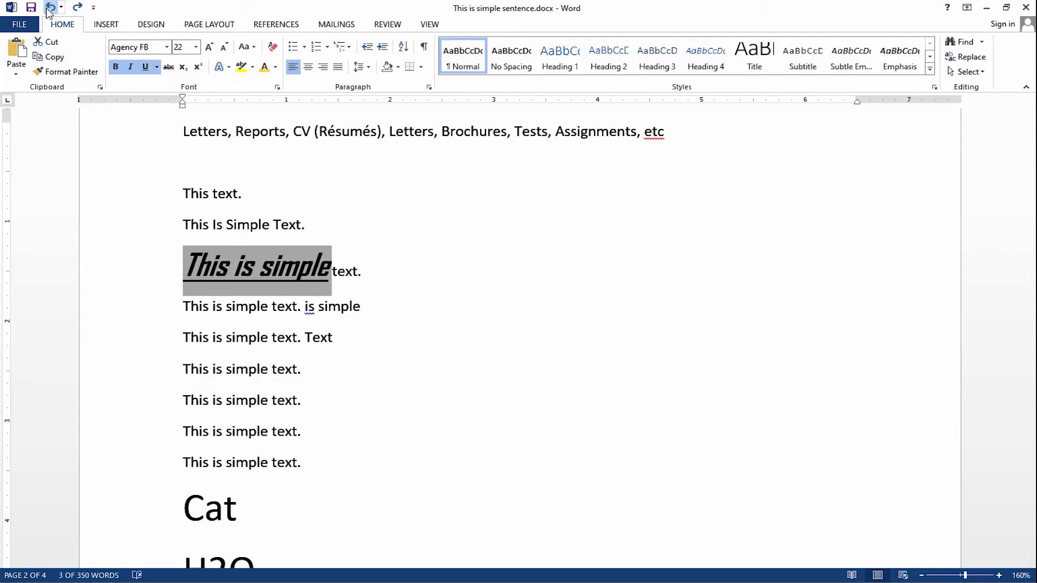
click(49, 8)
click(49, 8)
click(50, 8)
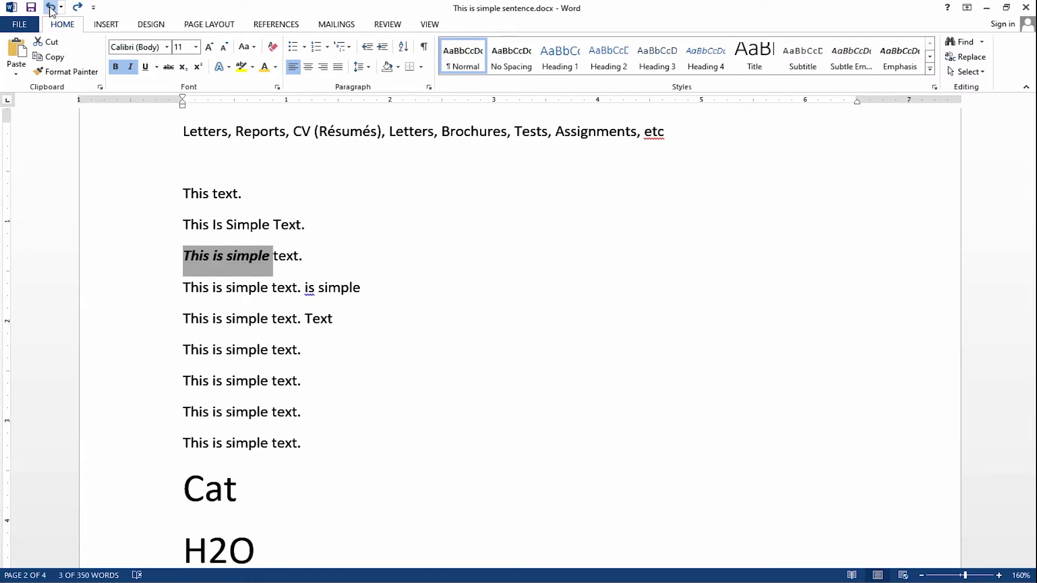
click(50, 8)
click(78, 8)
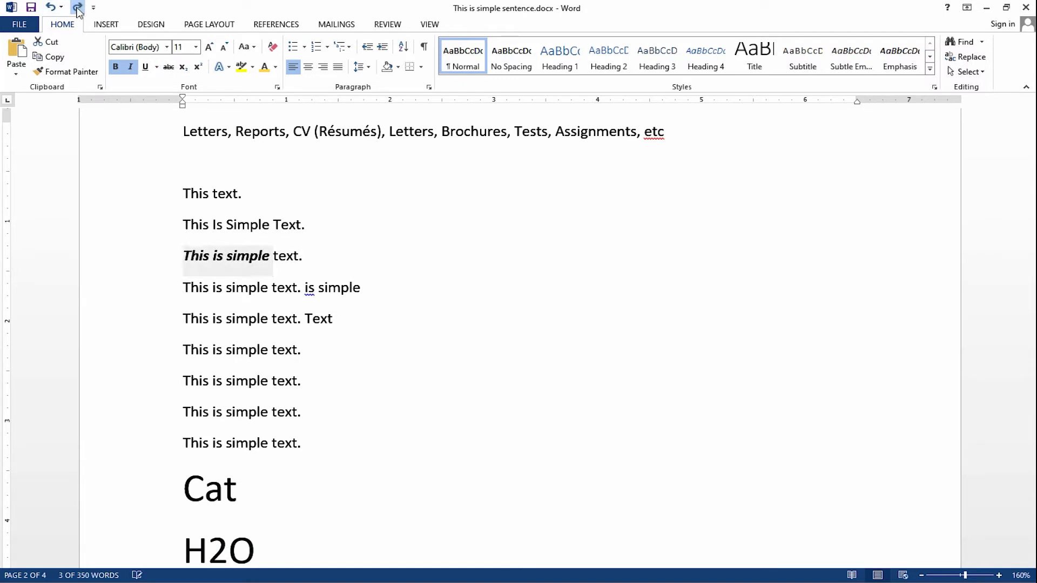
Redo the underline and the Agency FB font on "This is simple" in the third sample line, and deselect it.
click(78, 8)
click(78, 8)
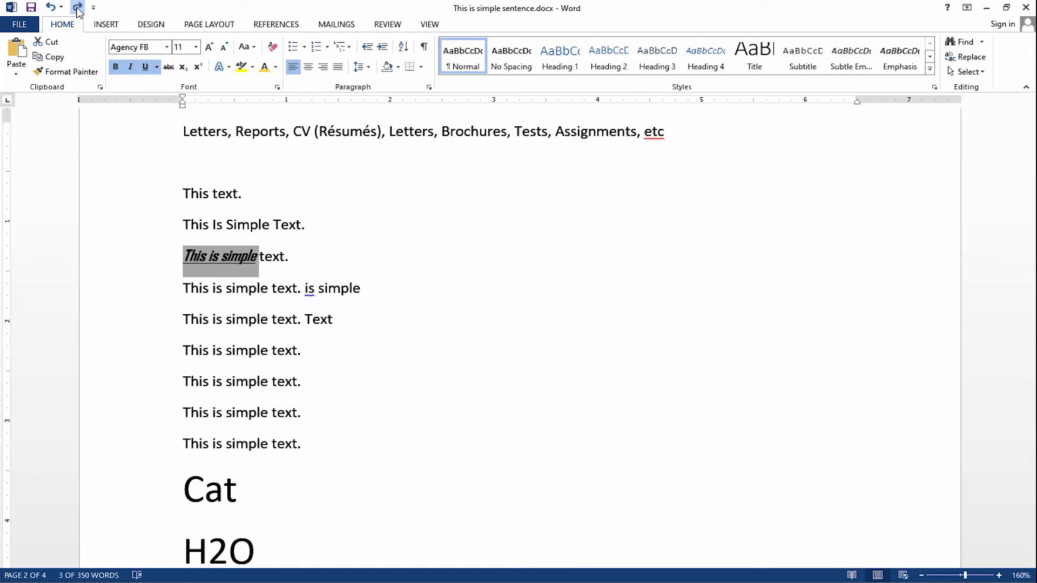
click(422, 282)
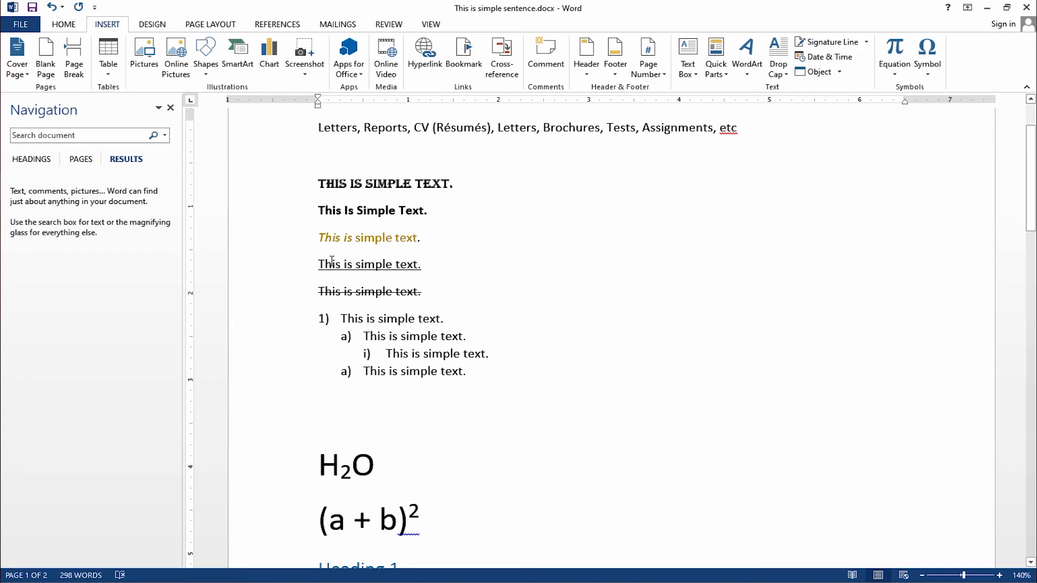
Insert the built-in Integral cover page at the start of the document.
scroll(370, 331, down, 5)
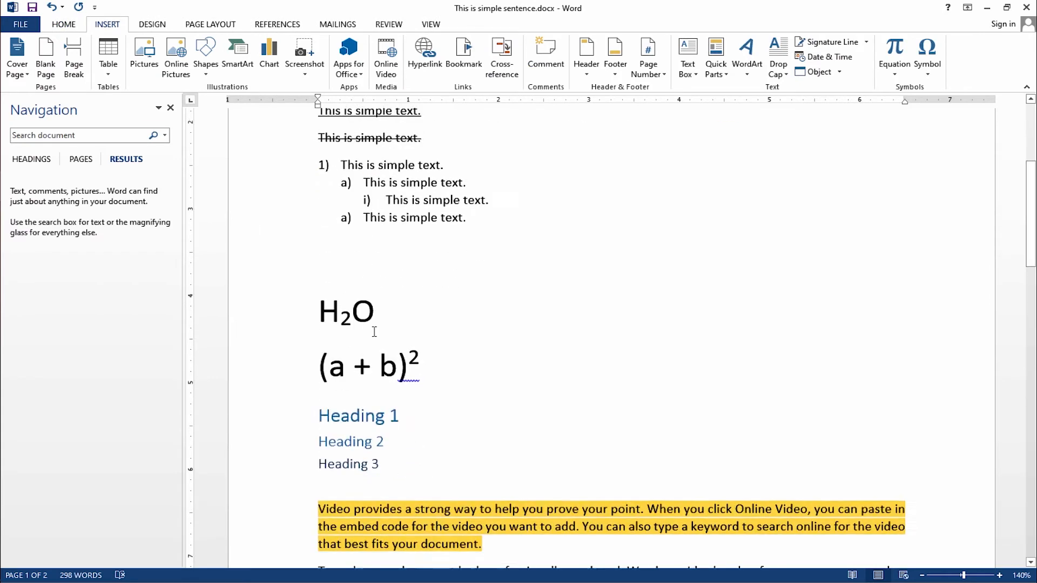
scroll(377, 340, up, 7)
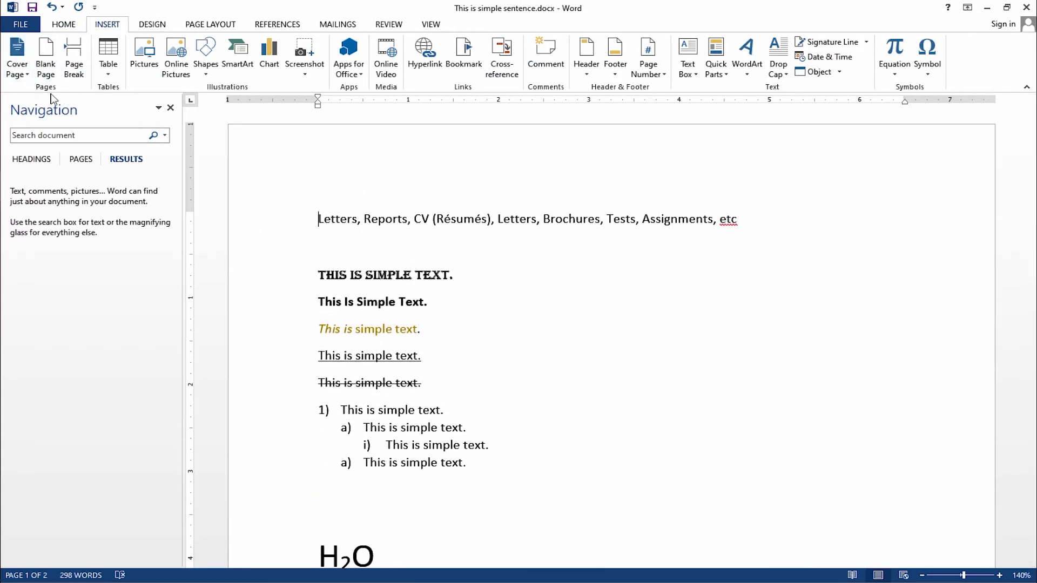
click(18, 59)
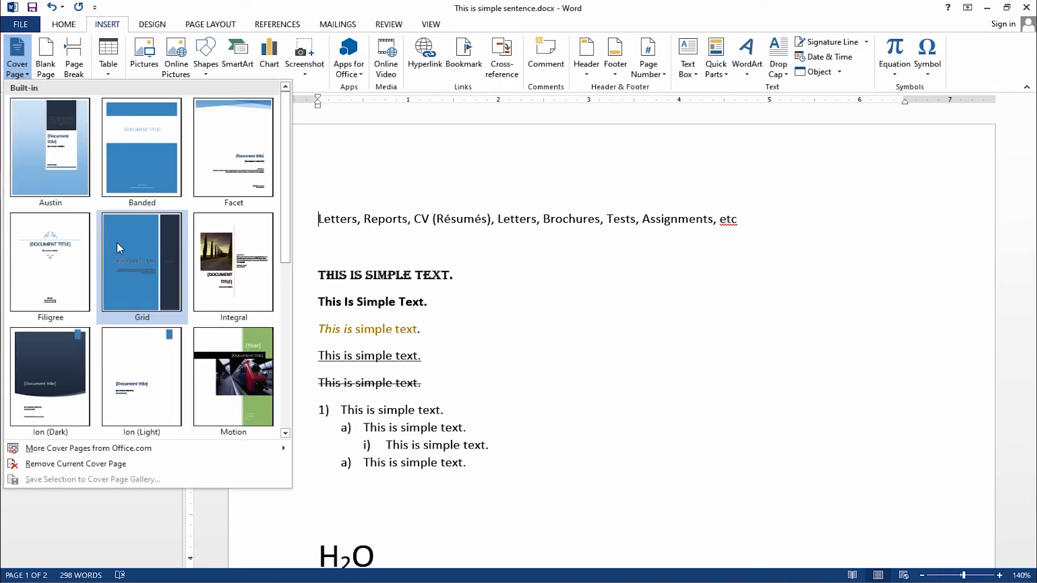
click(222, 262)
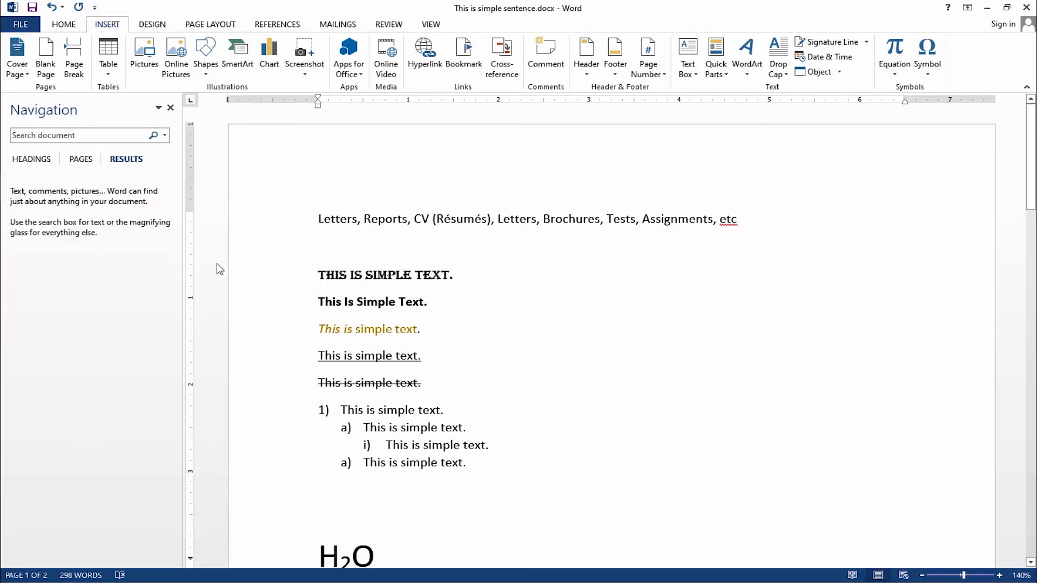
Examine the cover page's picture and its abstract, course title, document title and subtitle placeholders.
scroll(782, 335, down, 4)
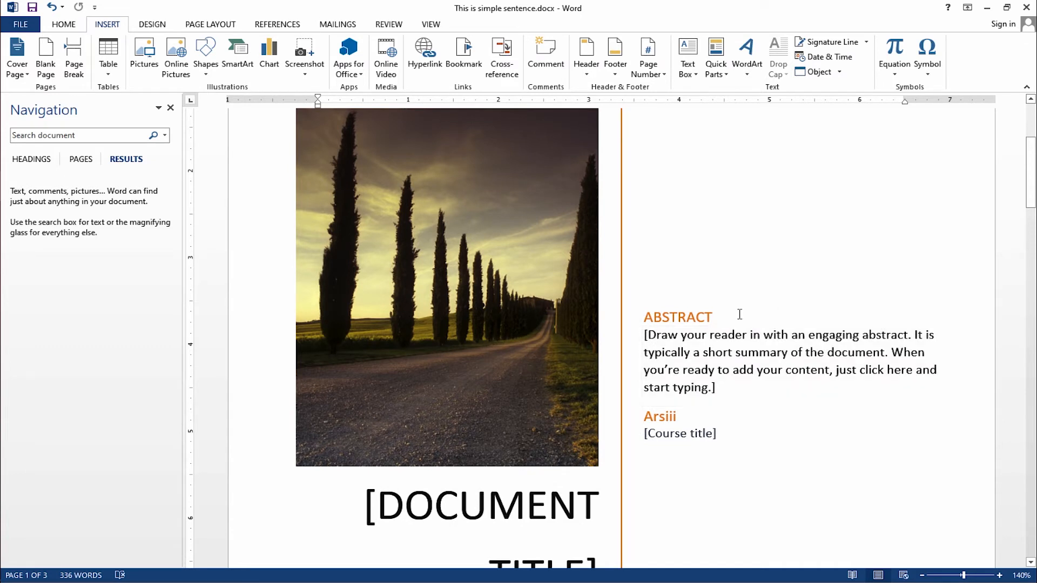
click(404, 245)
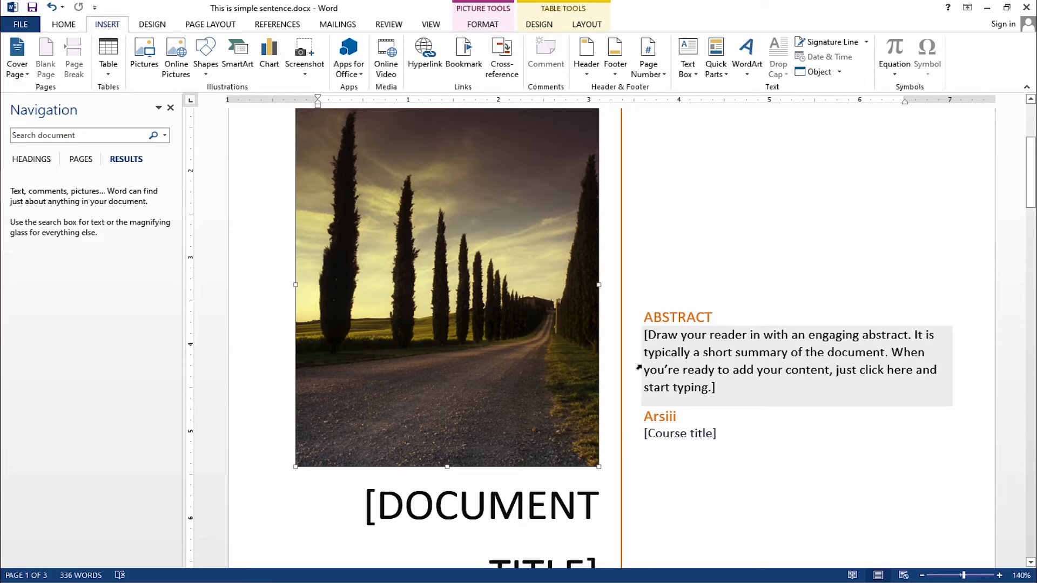
click(687, 318)
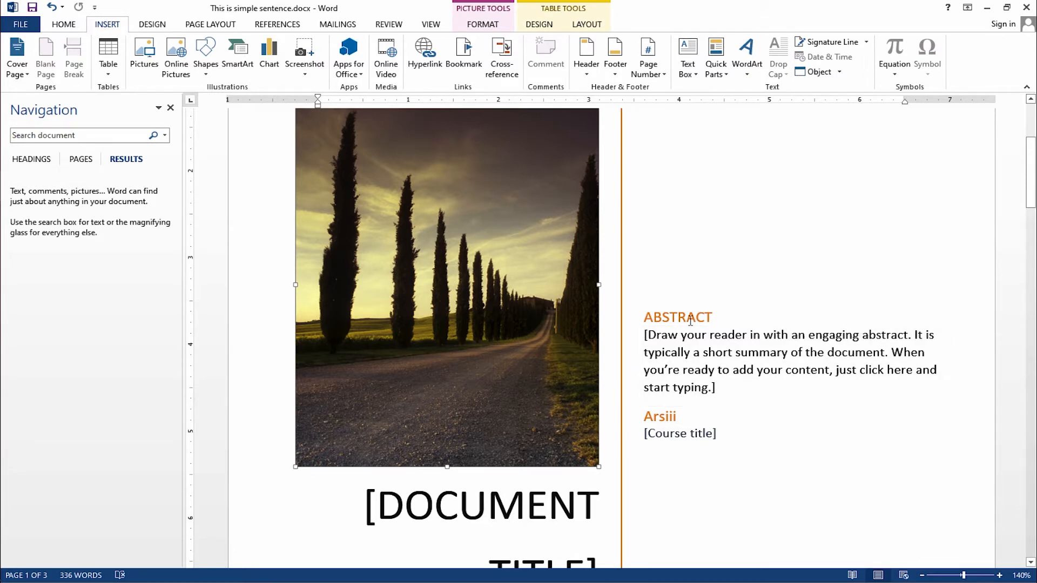
click(663, 349)
click(679, 433)
scroll(676, 432, down, 3)
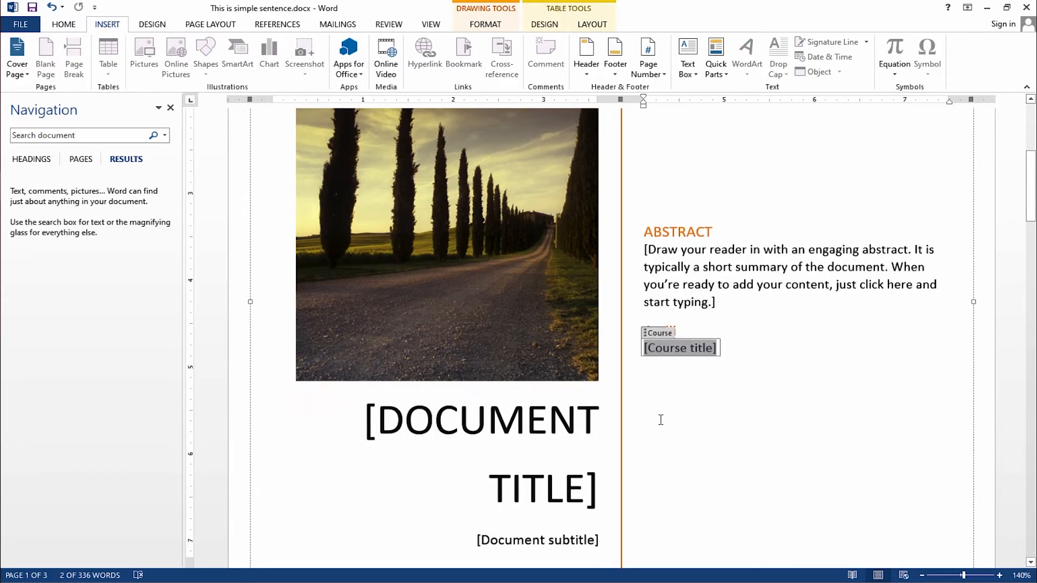
scroll(660, 419, down, 4)
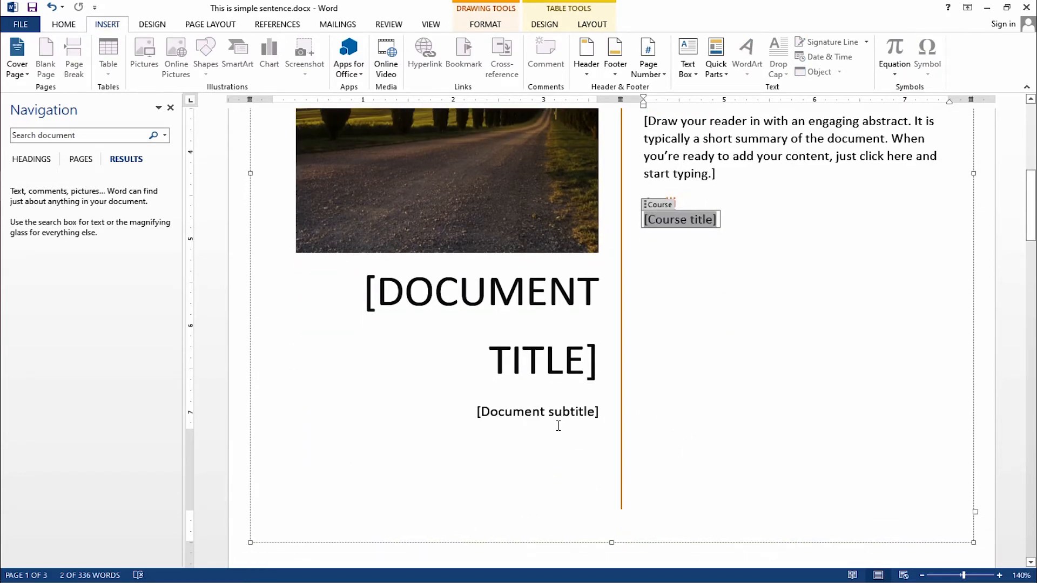
scroll(558, 425, up, 10)
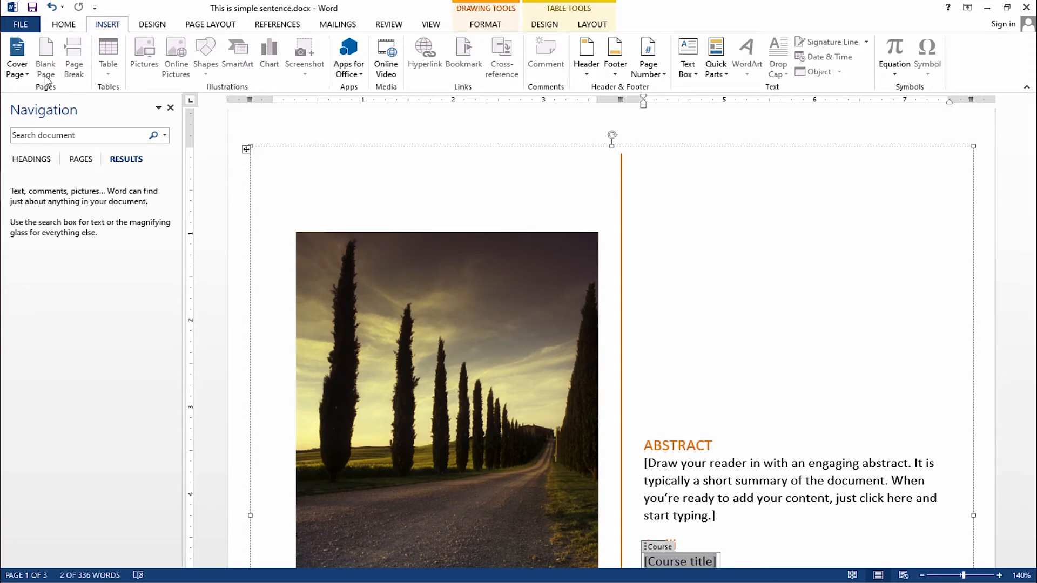
Insert a blank page after the paragraph ending in "then click the plus sign.".
scroll(830, 301, down, 20)
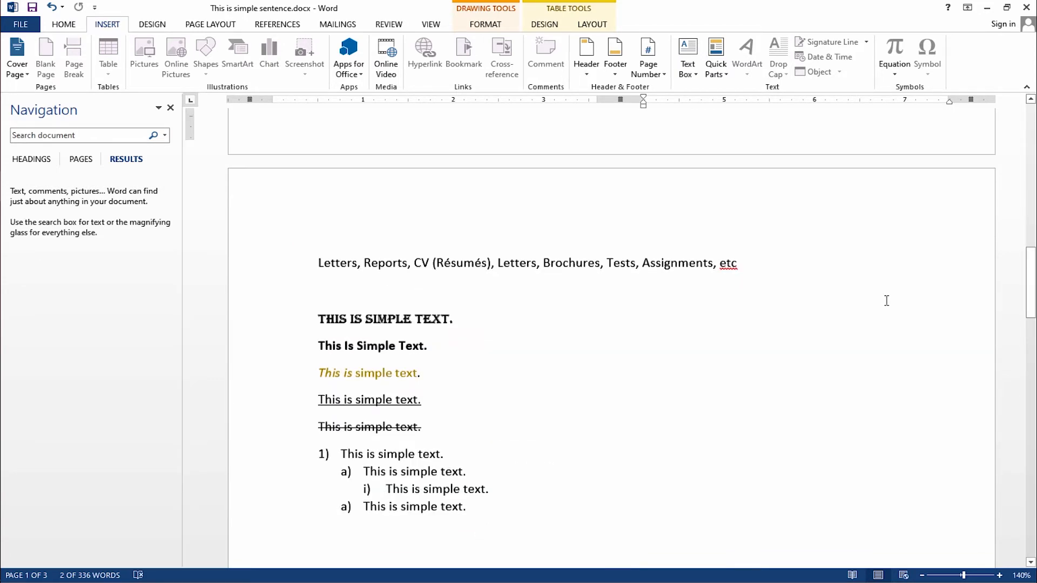
scroll(435, 293, down, 20)
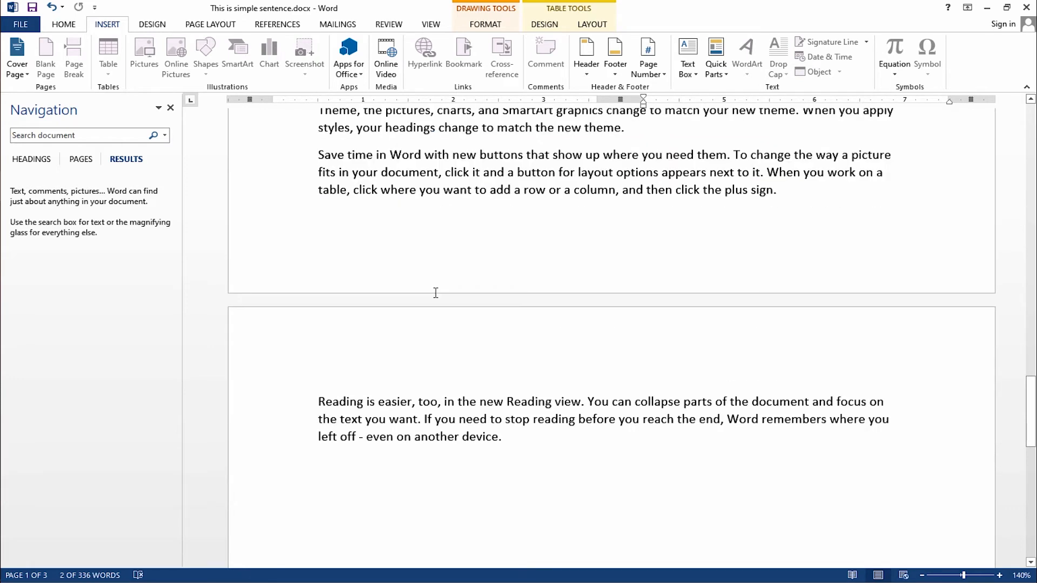
scroll(435, 293, up, 3)
click(821, 365)
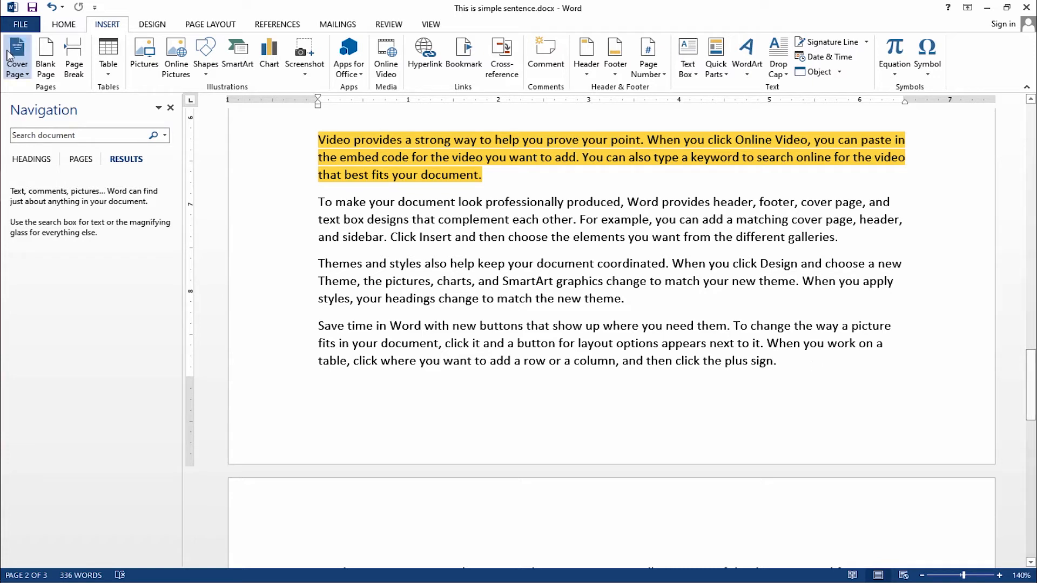
click(44, 61)
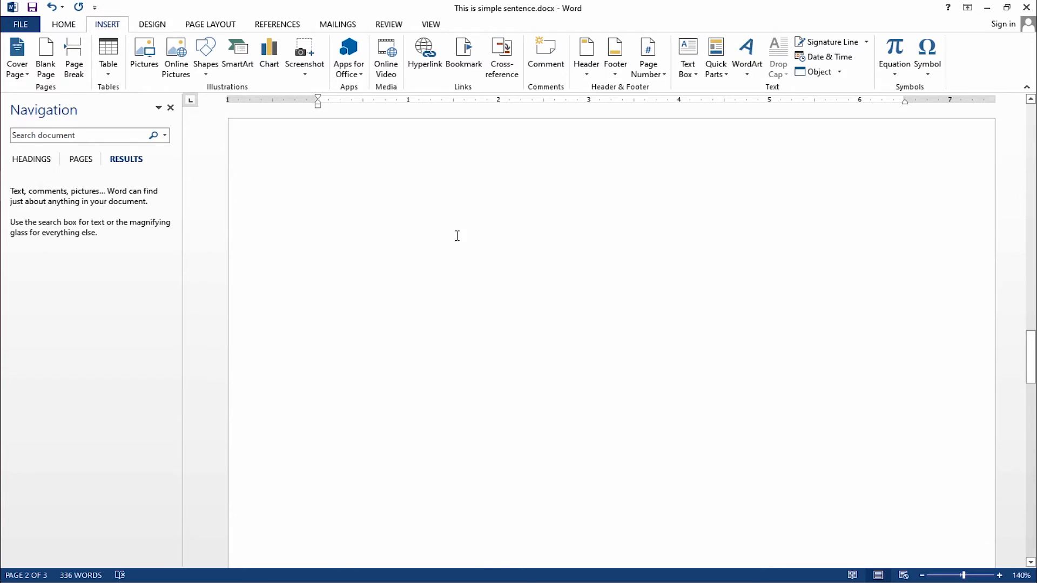
scroll(517, 468, up, 6)
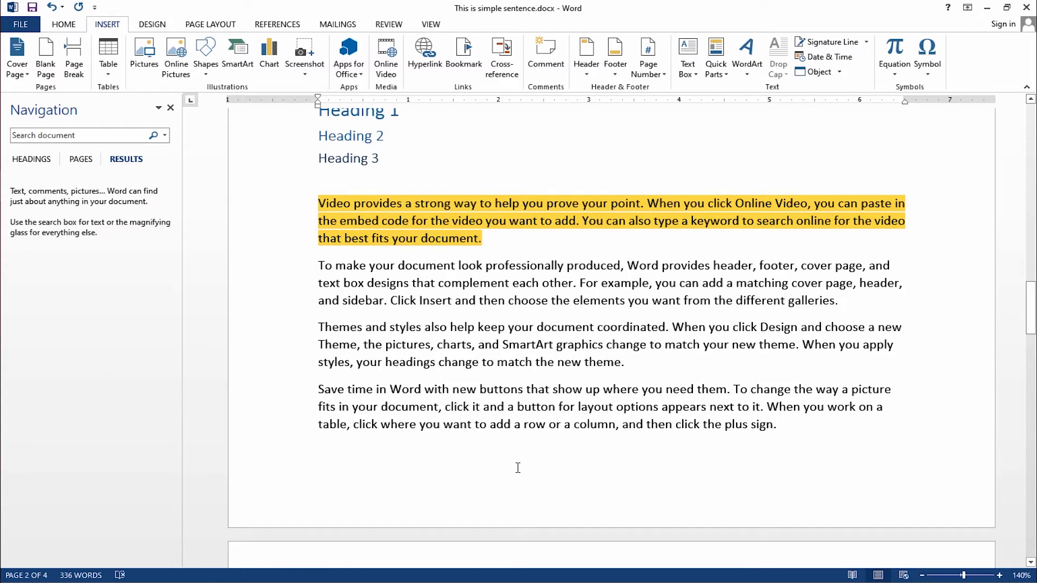
Close the Navigation pane and insert a page break after the "Heading 3" line.
click(170, 108)
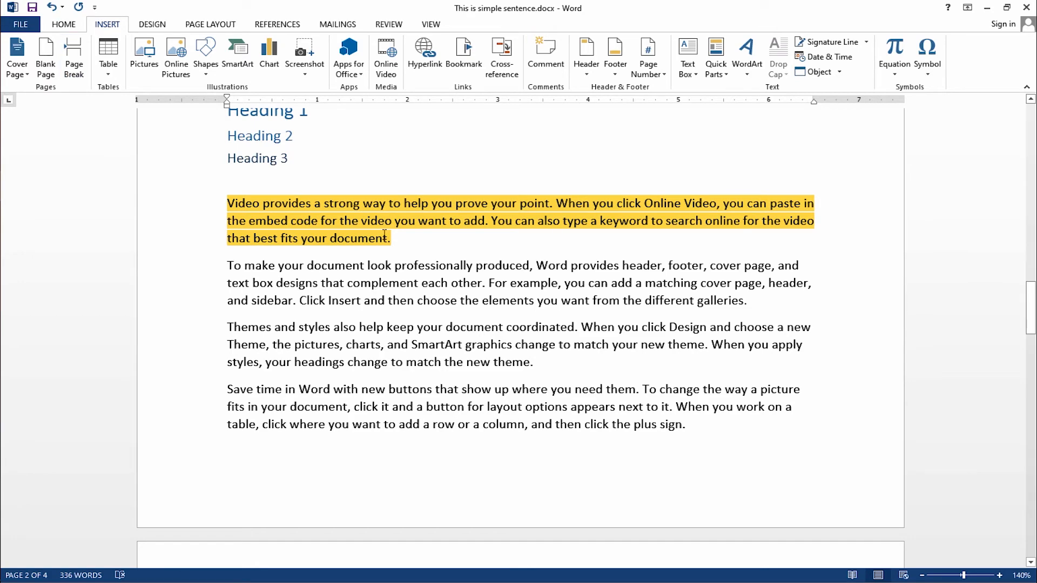
scroll(428, 284, up, 3)
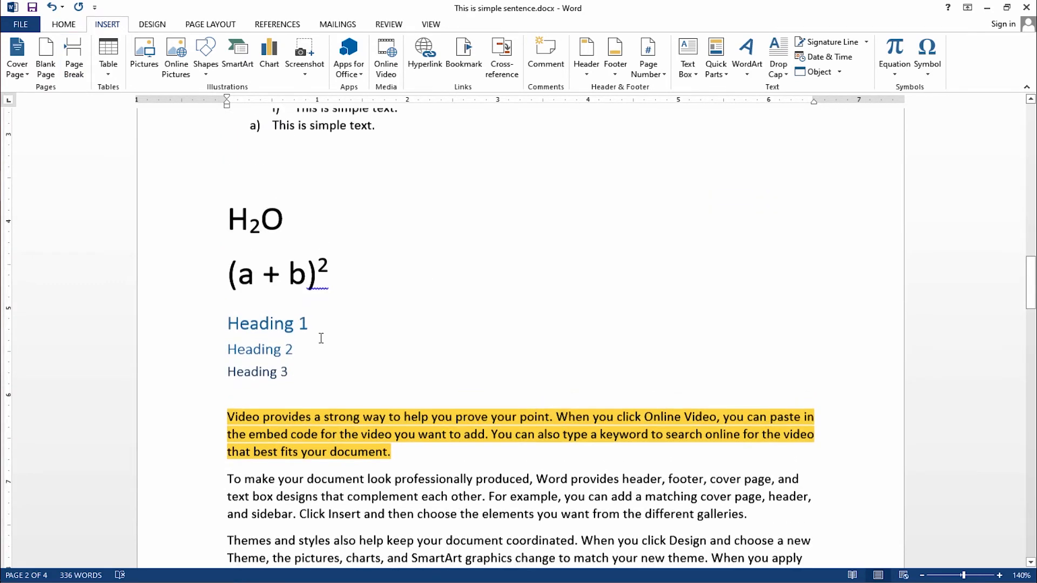
click(314, 364)
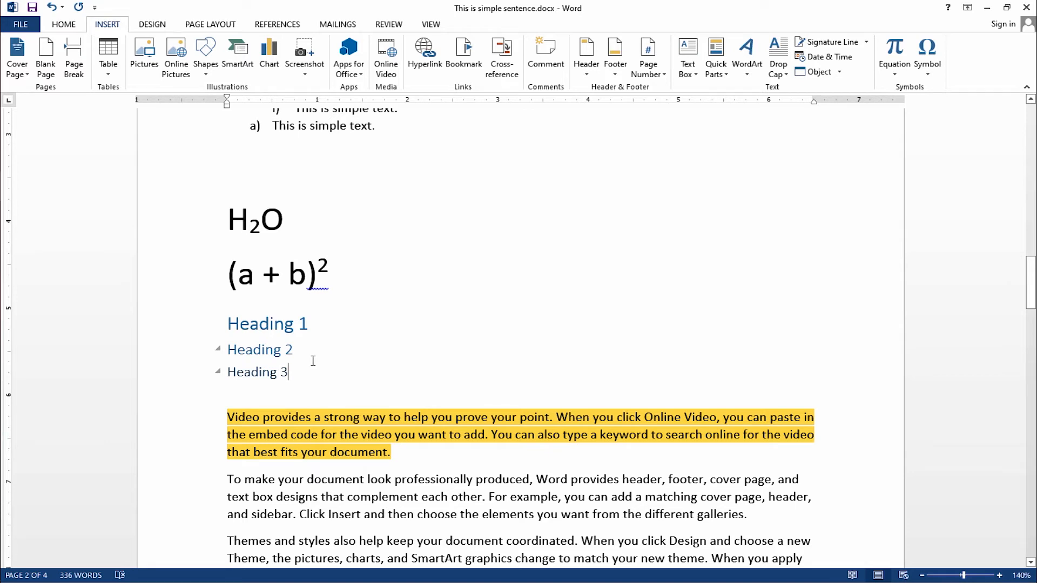
click(67, 66)
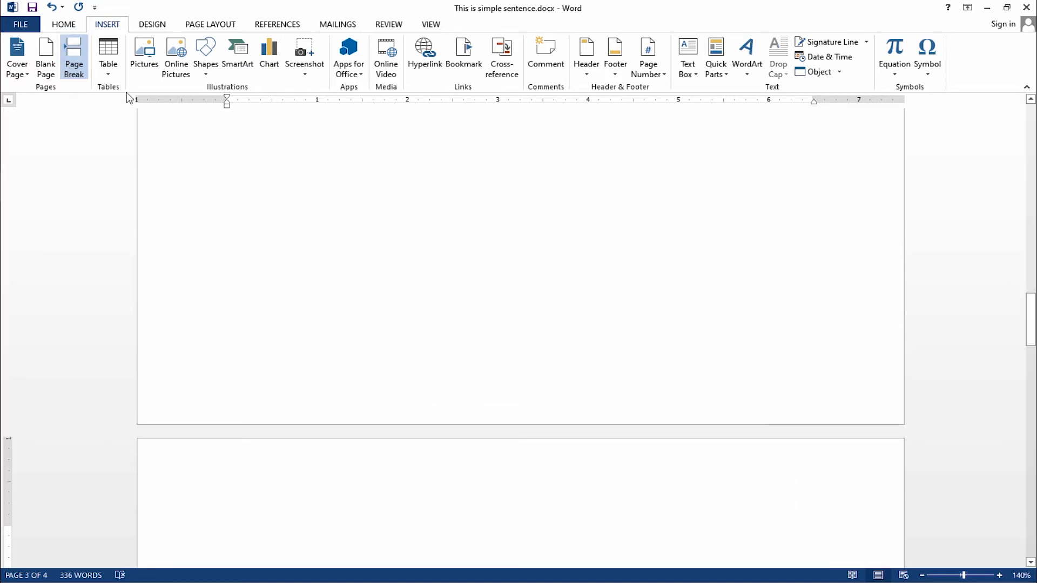
Insert a table with four columns and four rows below the "Save time in Word" paragraph and select the whole table.
scroll(272, 228, down, 3)
scroll(273, 229, down, 10)
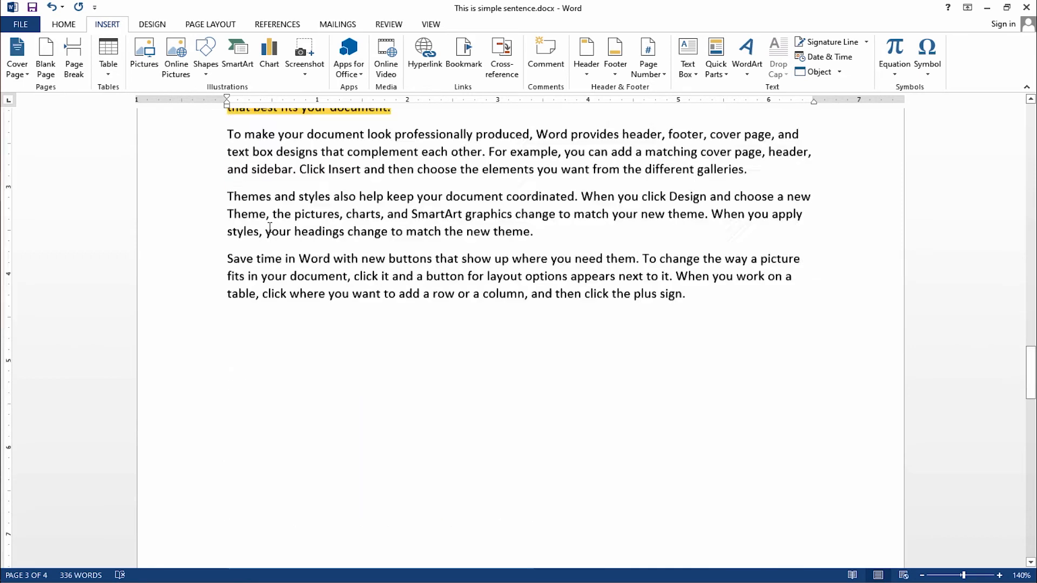
scroll(252, 191, up, 1)
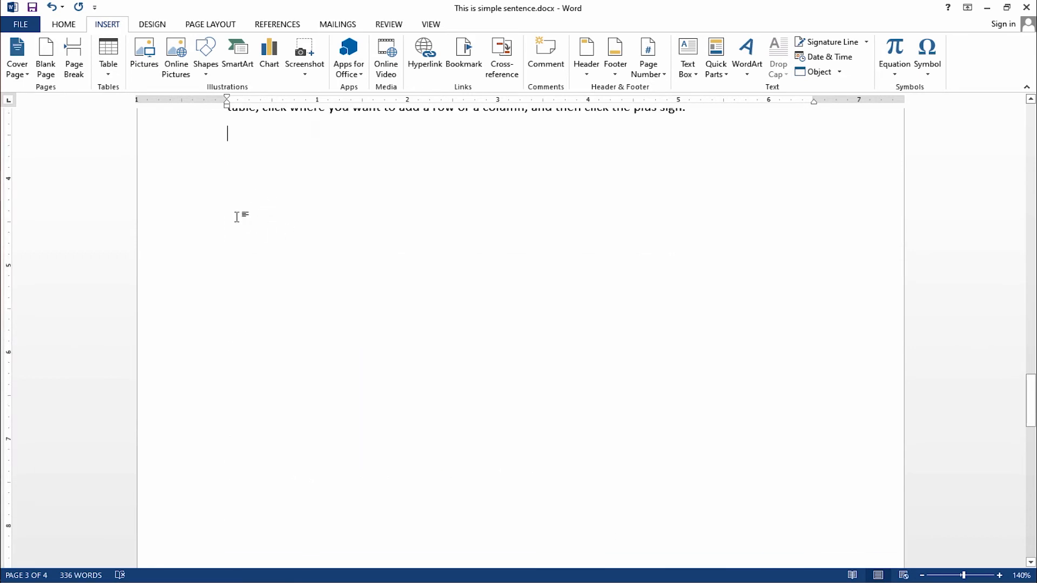
click(108, 57)
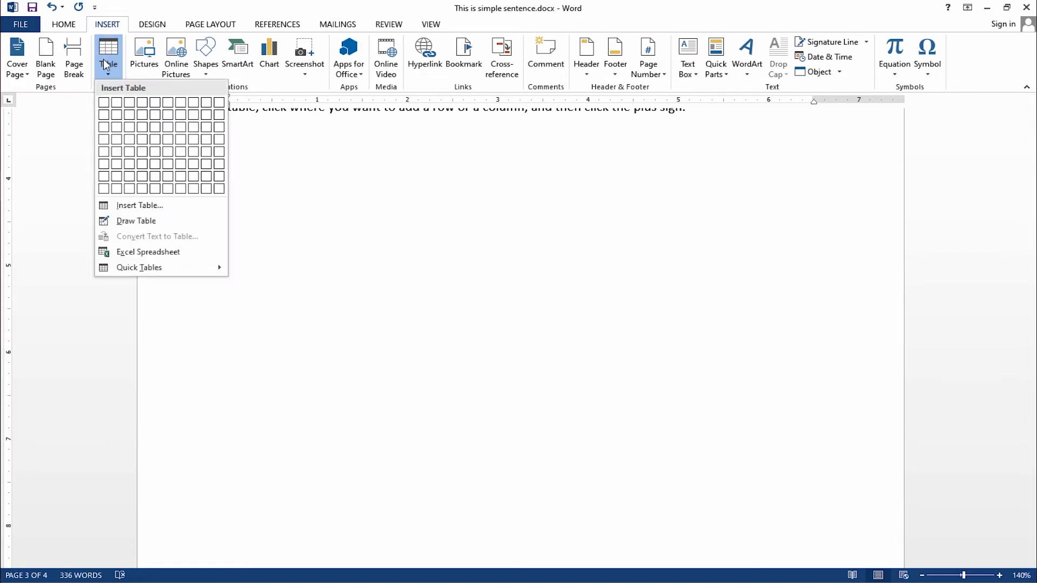
click(141, 145)
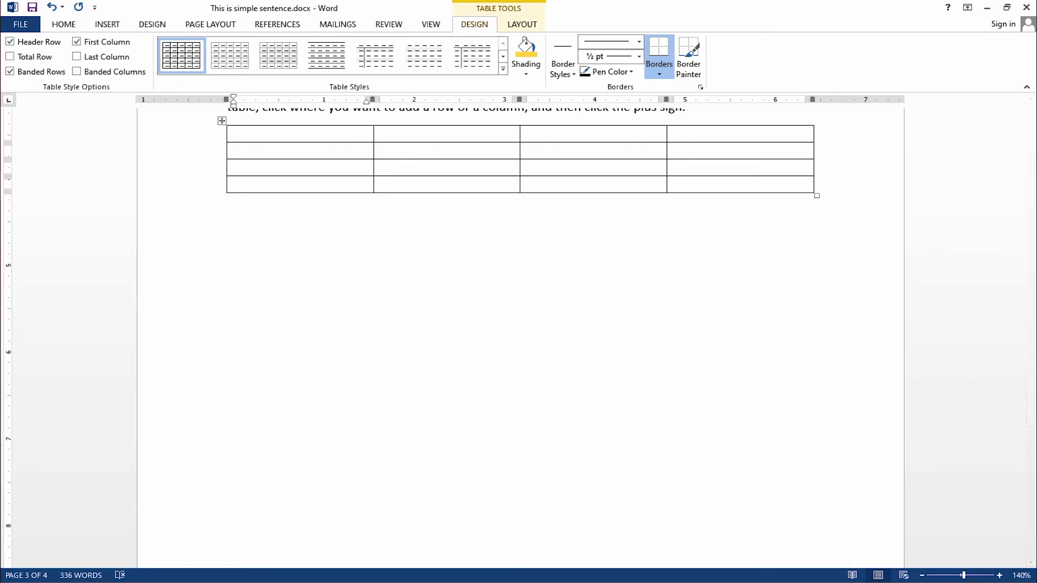
click(222, 120)
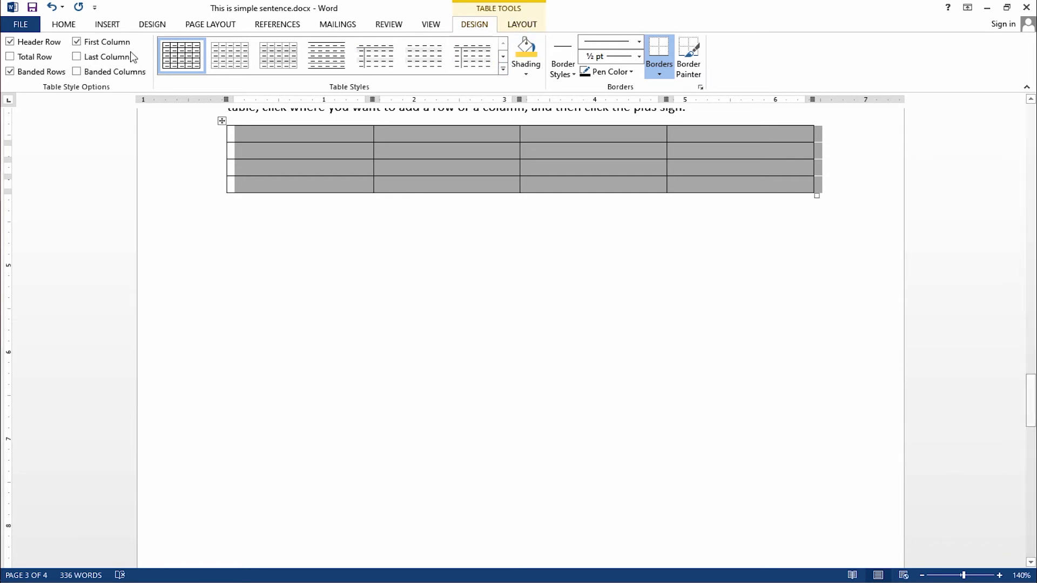
Fill the table's first row with the column headings Name, Class, Roll no and contact.
click(271, 139)
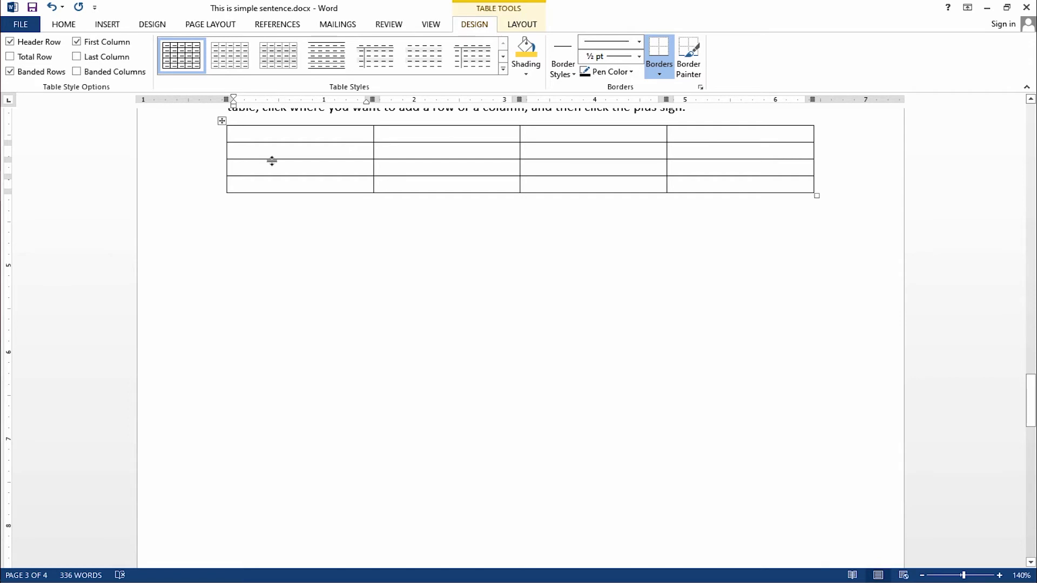
text(Name)
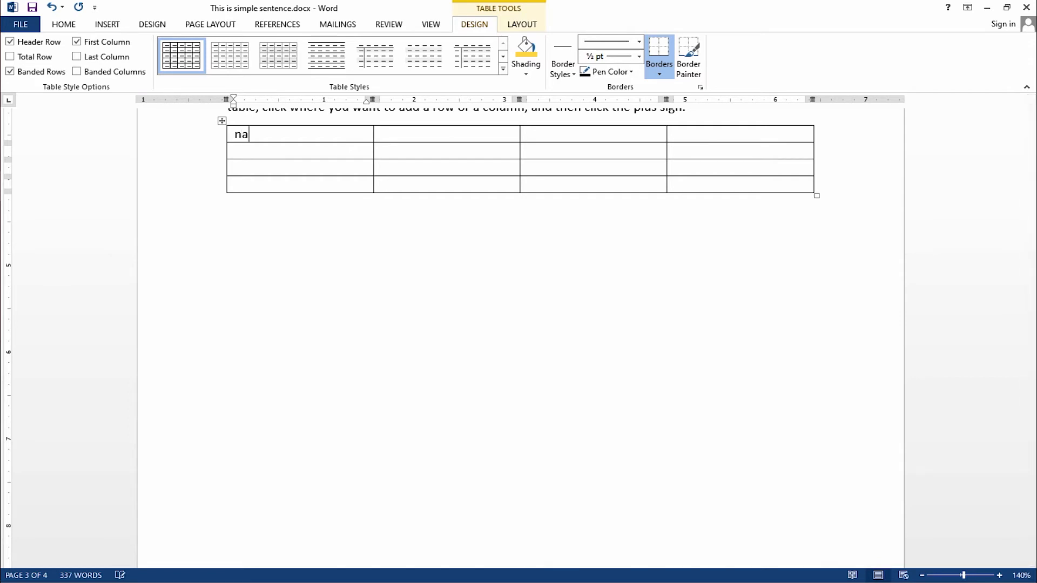
key(Tab)
text(class)
key(Tab)
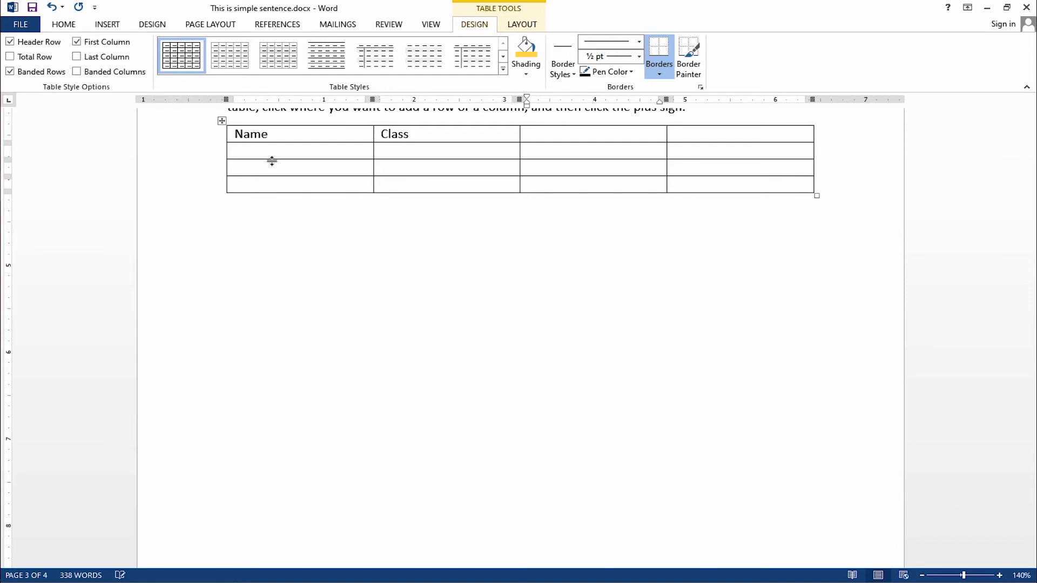
text(roll no)
key(Tab)
text(c)
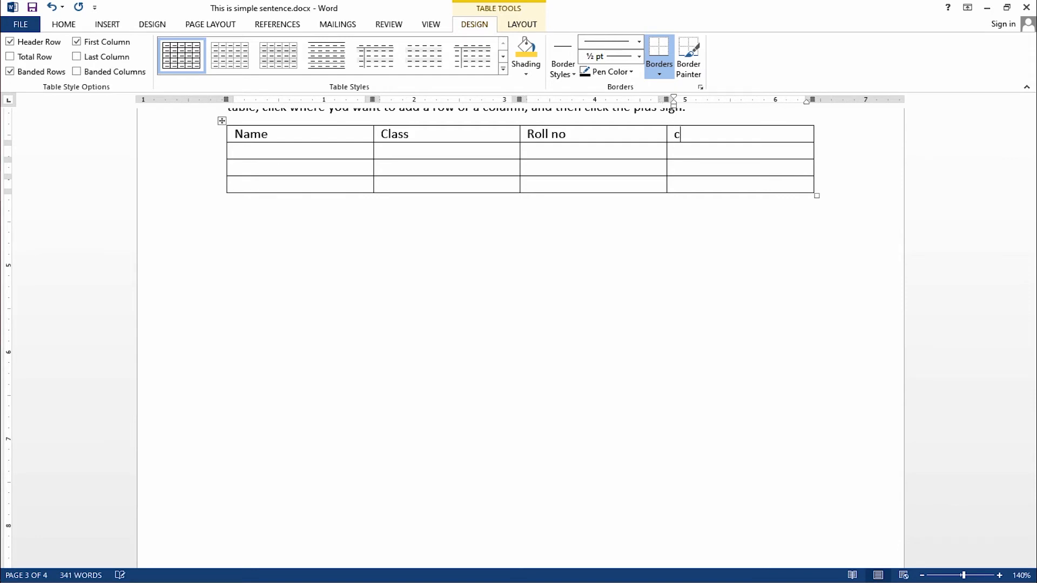
text(ontact)
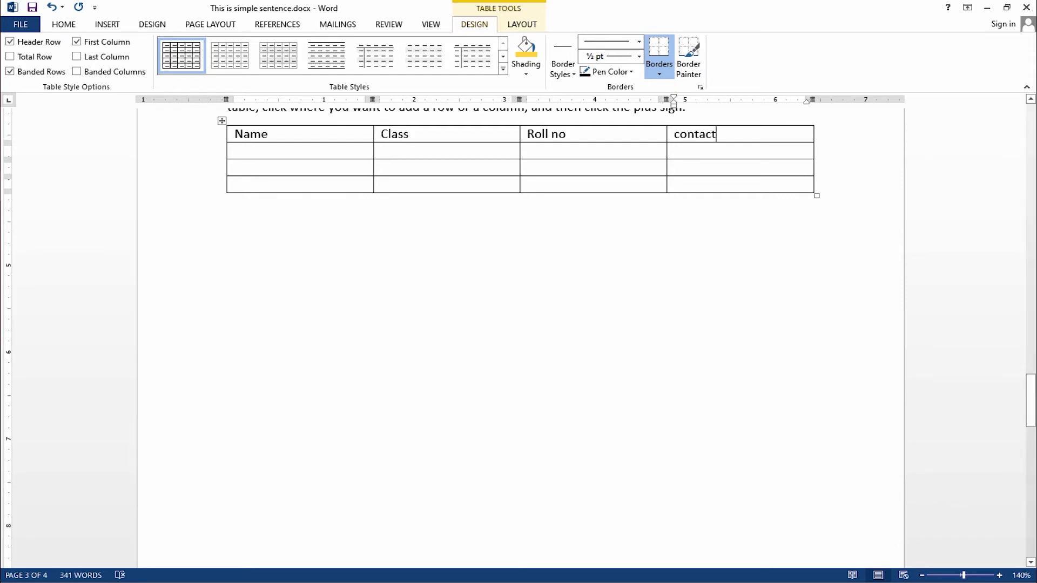
Fill the second table row with the student's name, class 2, the roll number and the contact number.
click(266, 151)
text(ali)
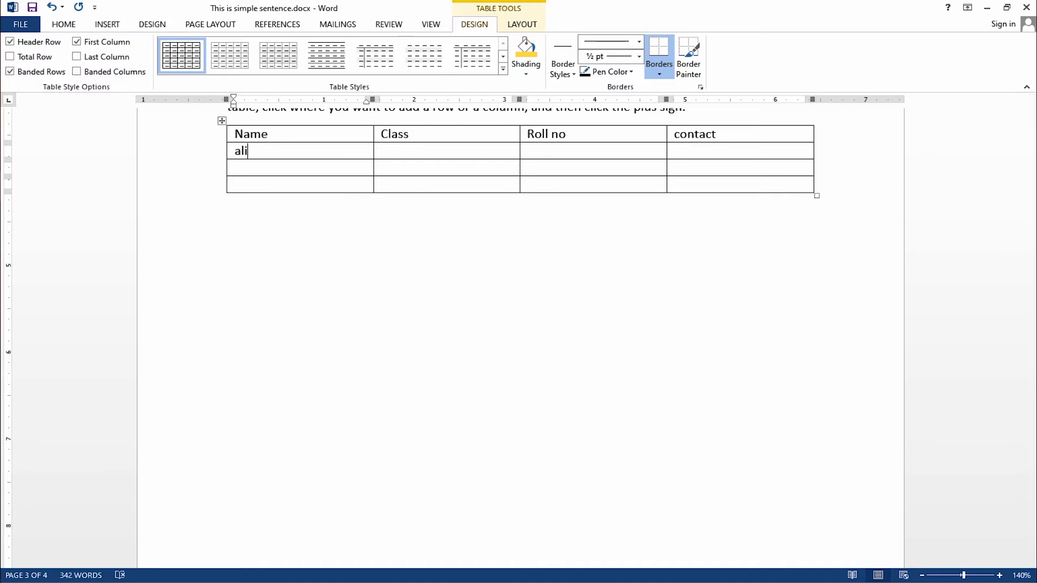
key(Tab)
text(2)
key(Tab)
text(123)
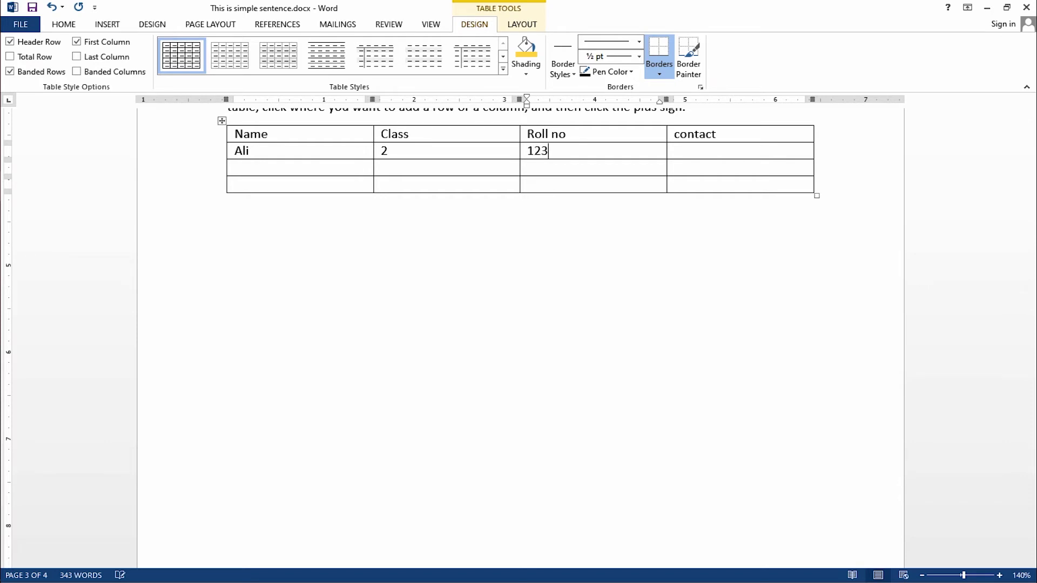
key(Tab)
text(123456789)
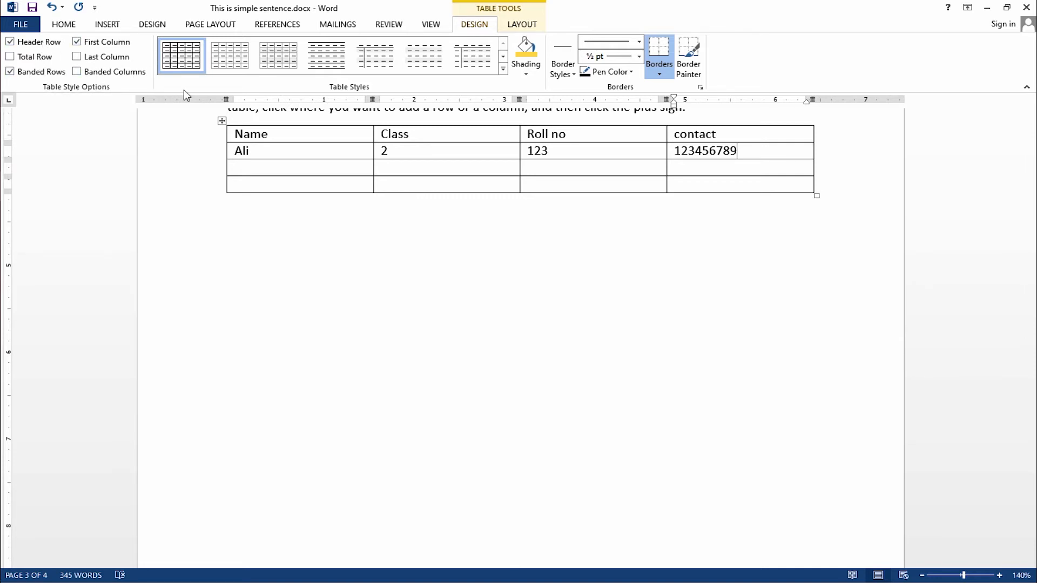
click(503, 69)
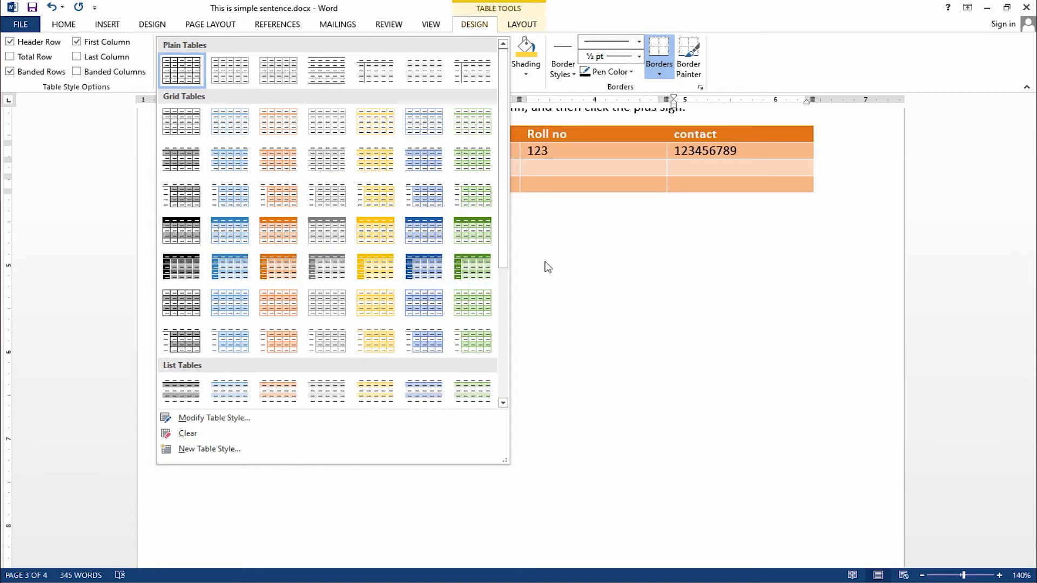
click(583, 257)
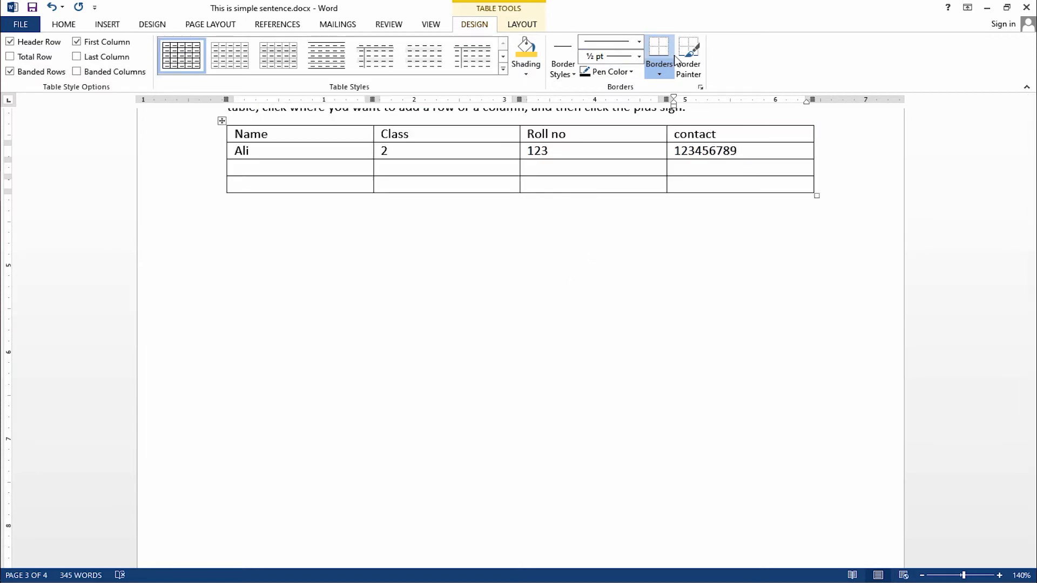
Remove all borders from the whole table.
click(222, 121)
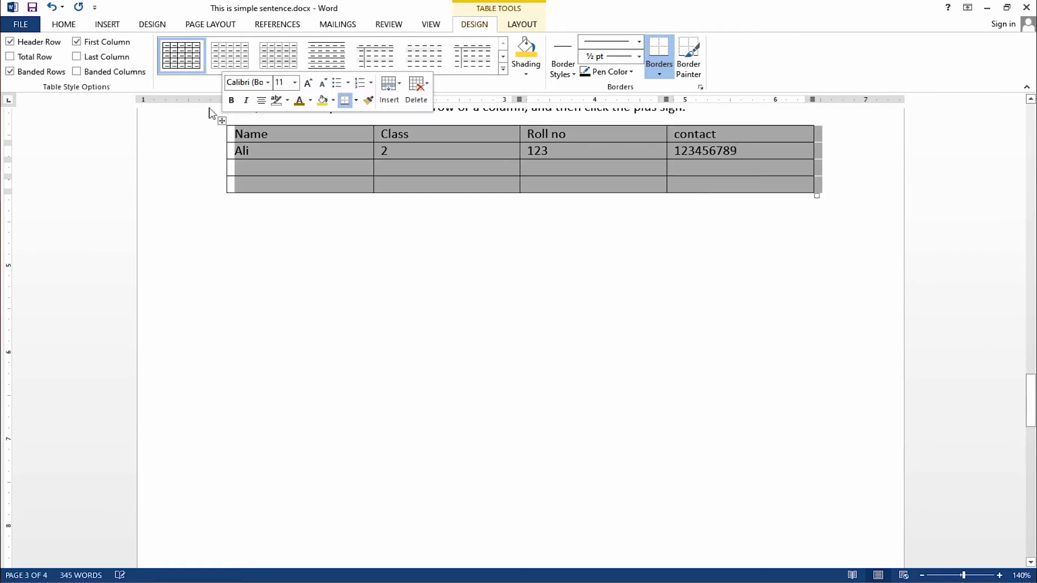
click(64, 24)
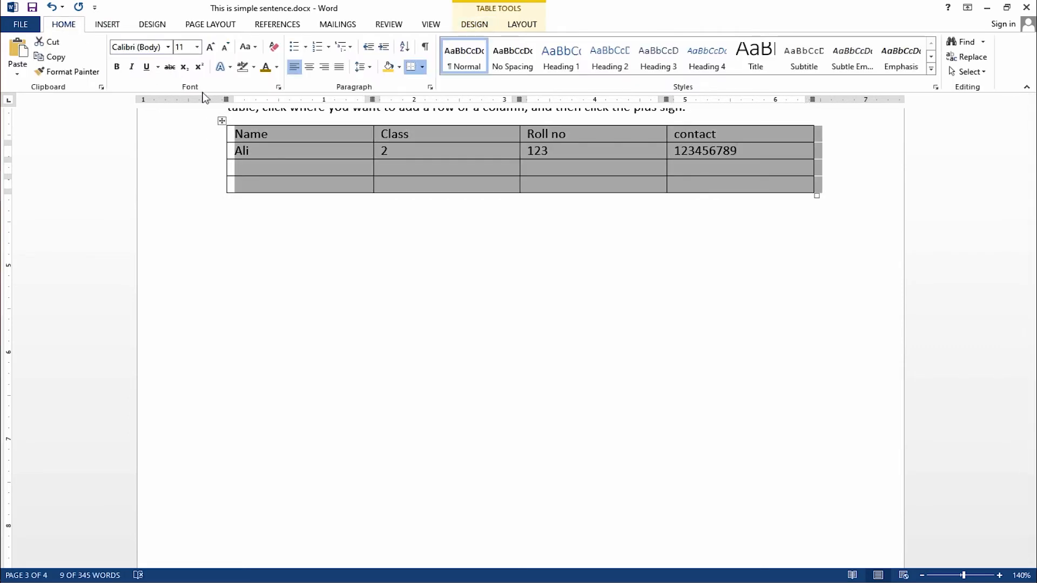
click(422, 67)
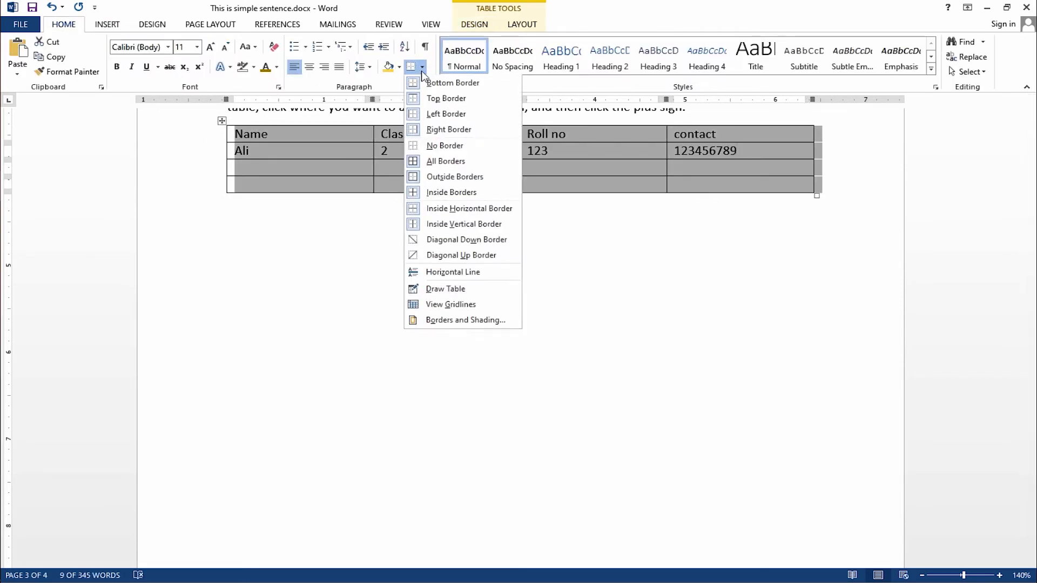
click(430, 145)
click(396, 229)
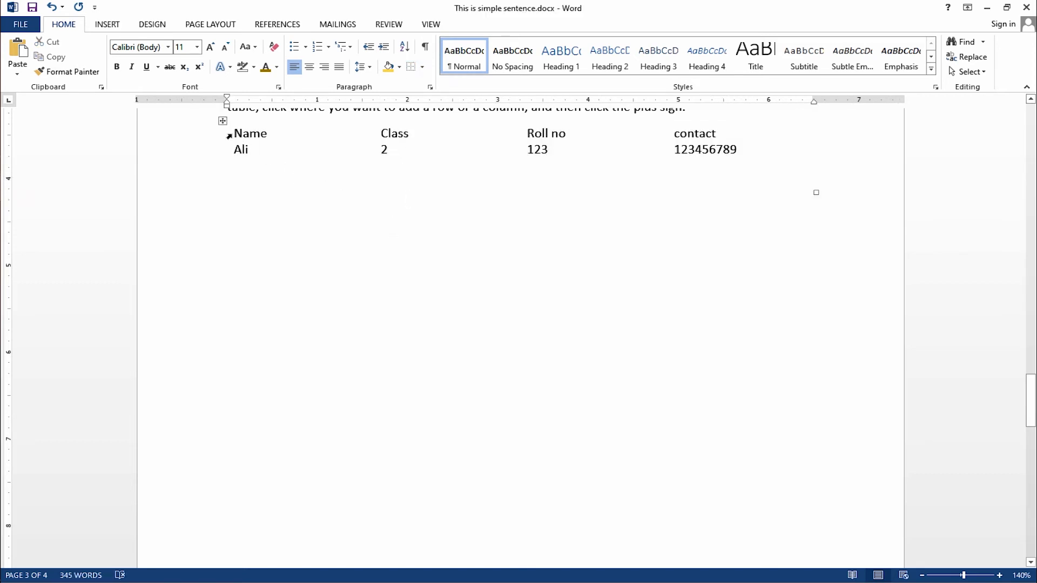
Apply inside borders to the whole borderless table and remove them again.
click(223, 121)
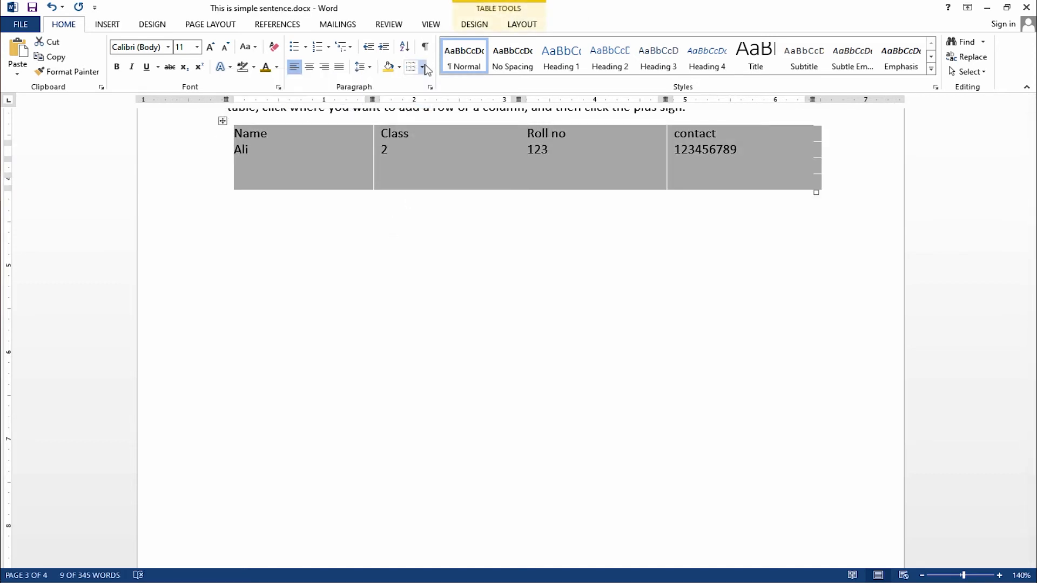
click(422, 66)
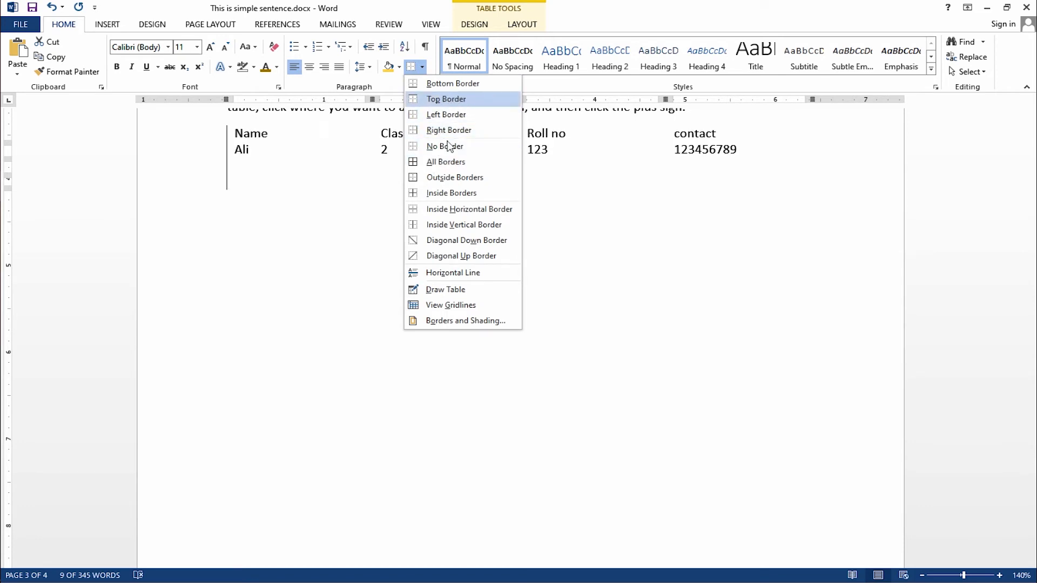
click(452, 194)
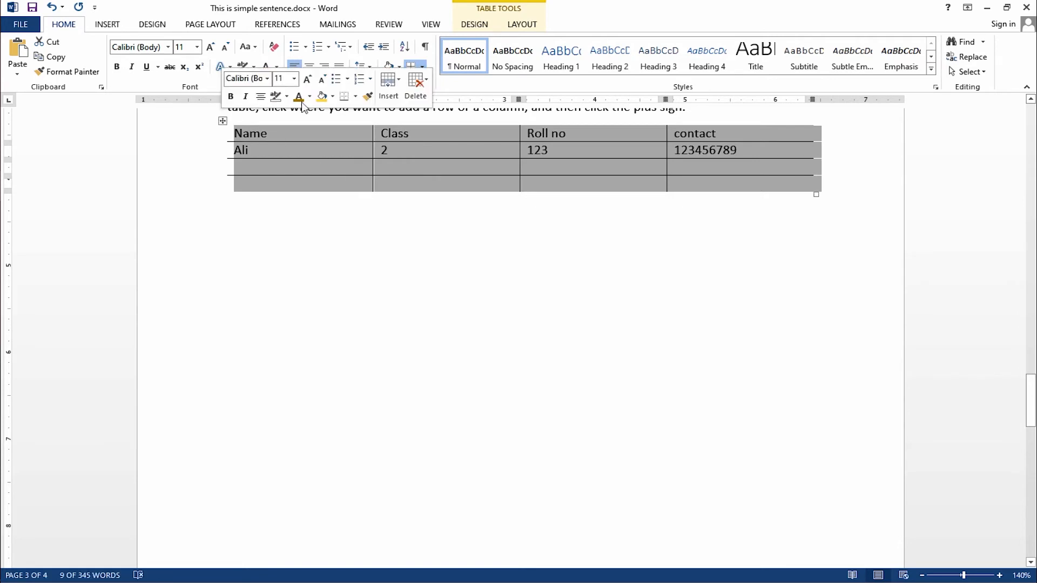
click(417, 68)
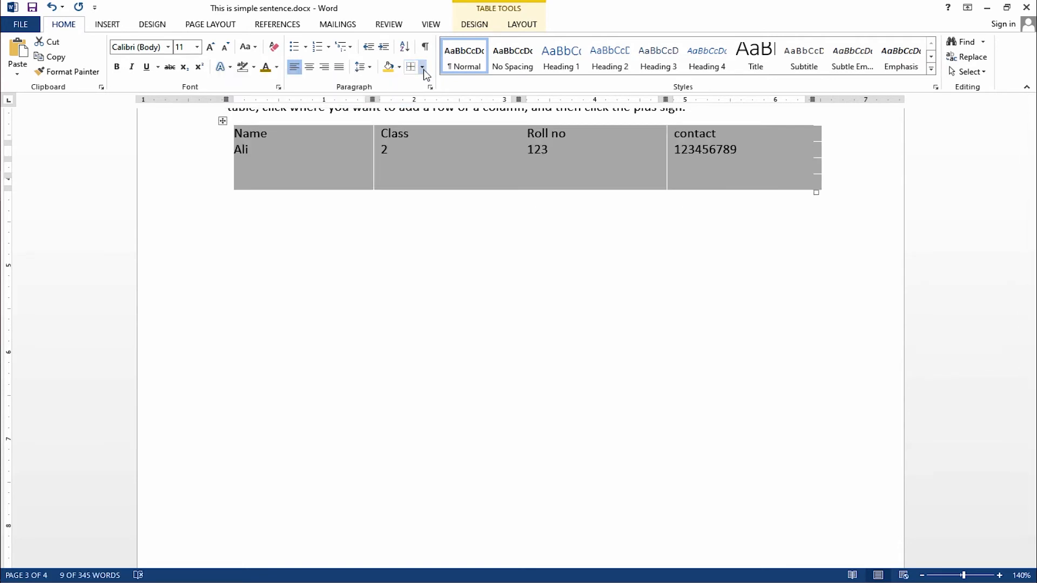
Apply outside borders to the whole table, followed by all borders.
click(424, 69)
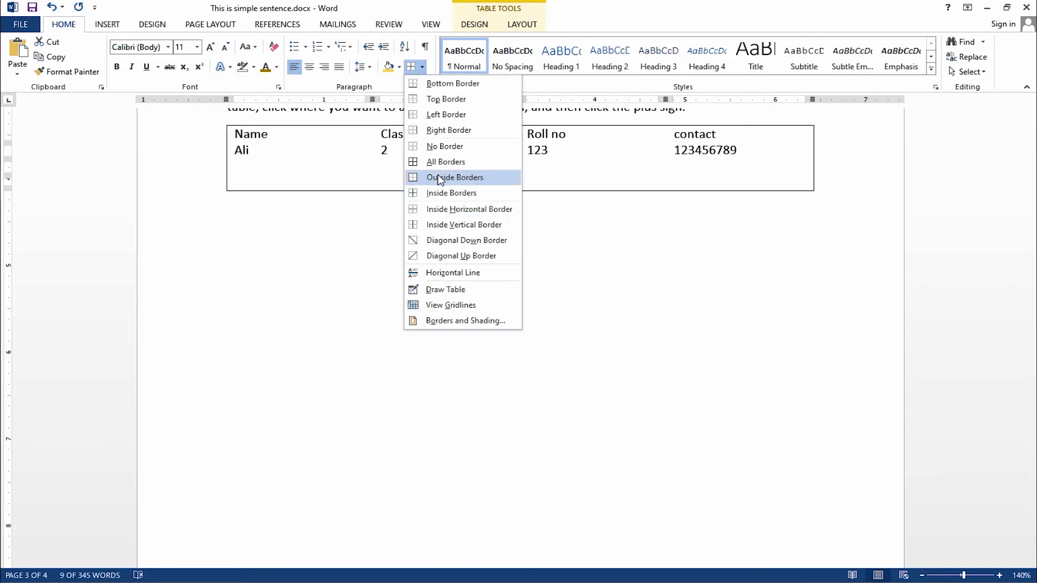
click(438, 176)
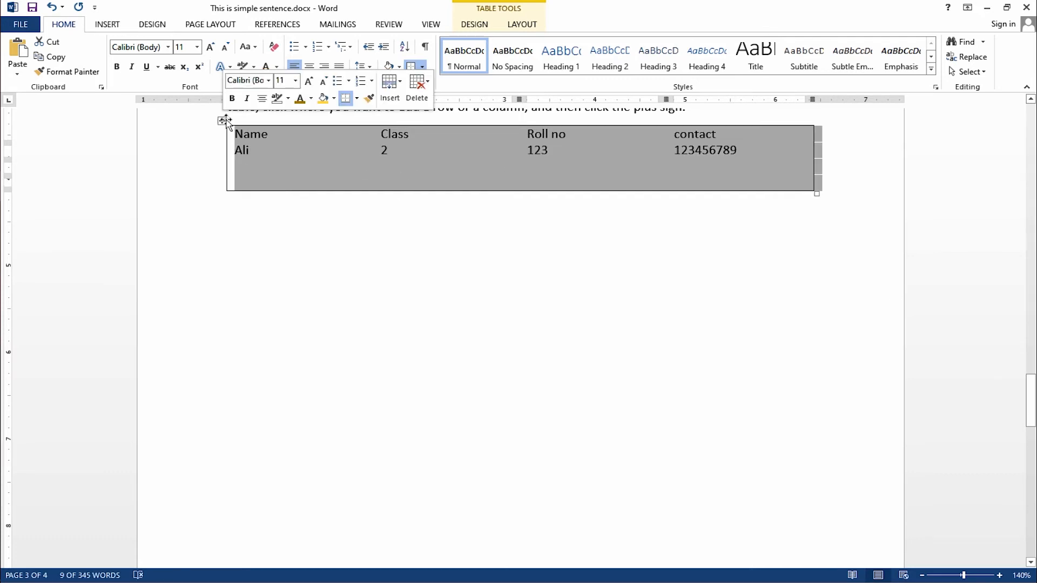
click(422, 69)
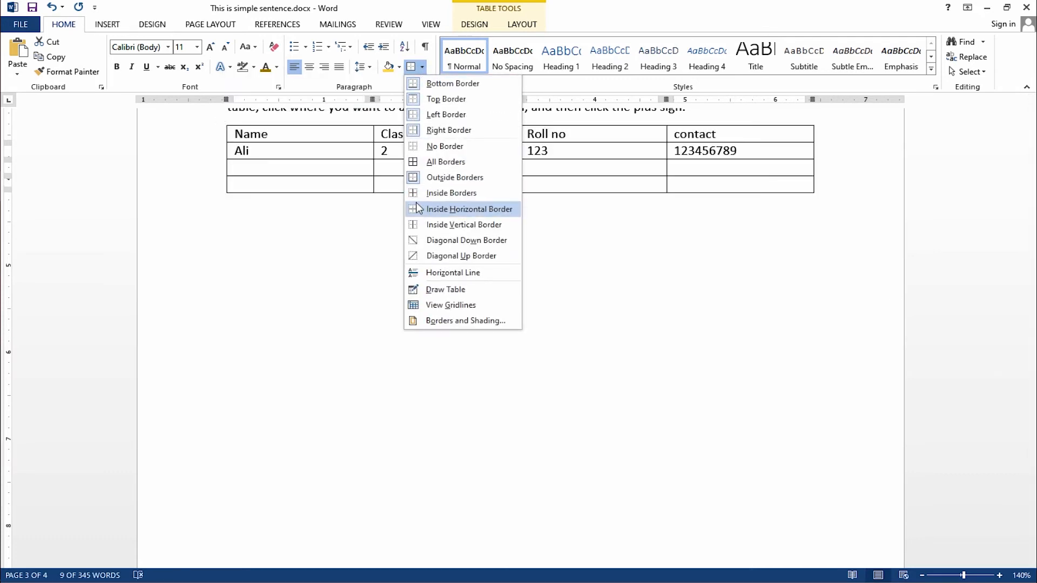
click(429, 162)
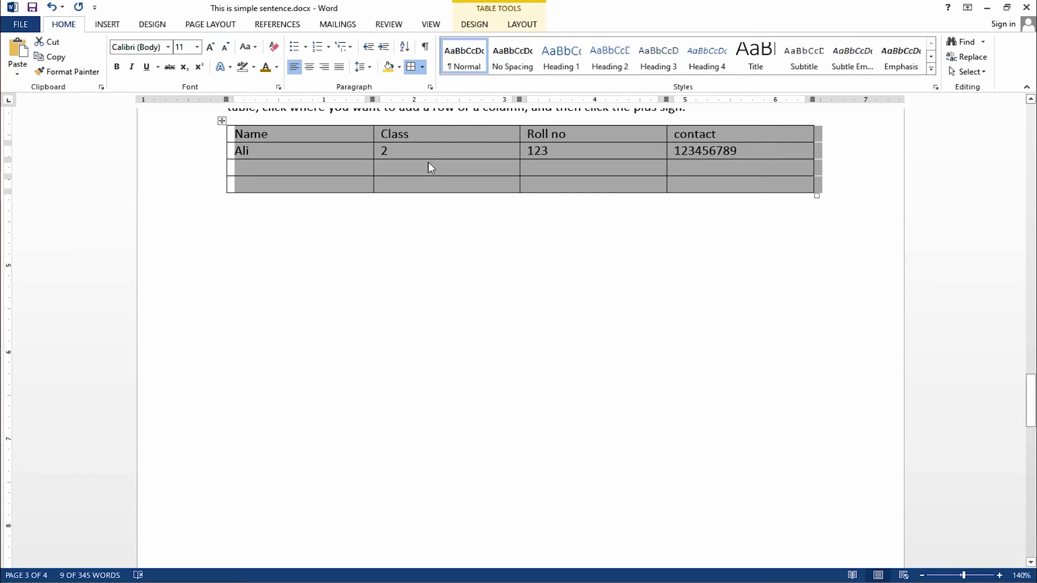
click(107, 24)
click(243, 223)
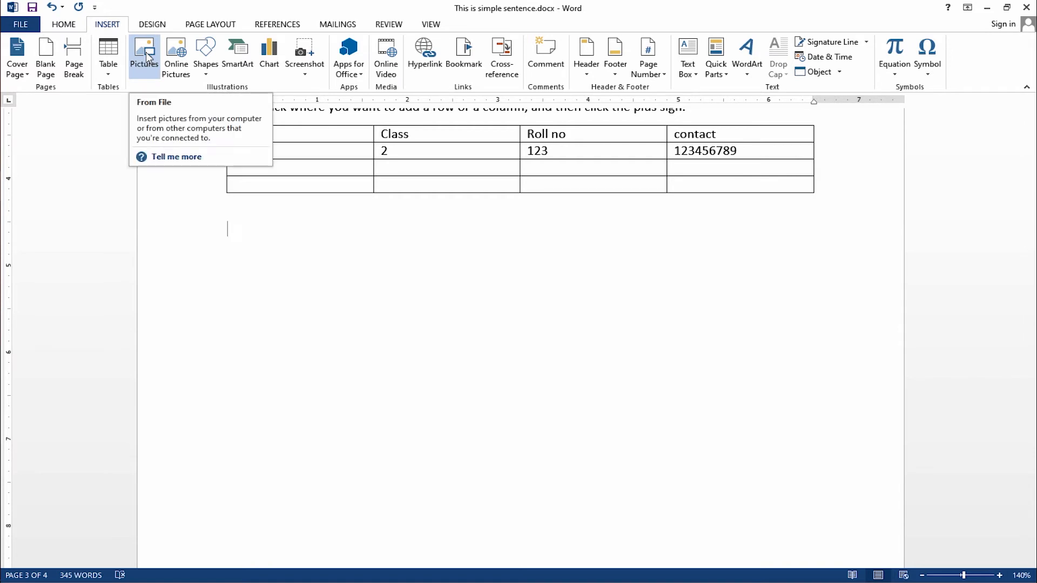
click(146, 56)
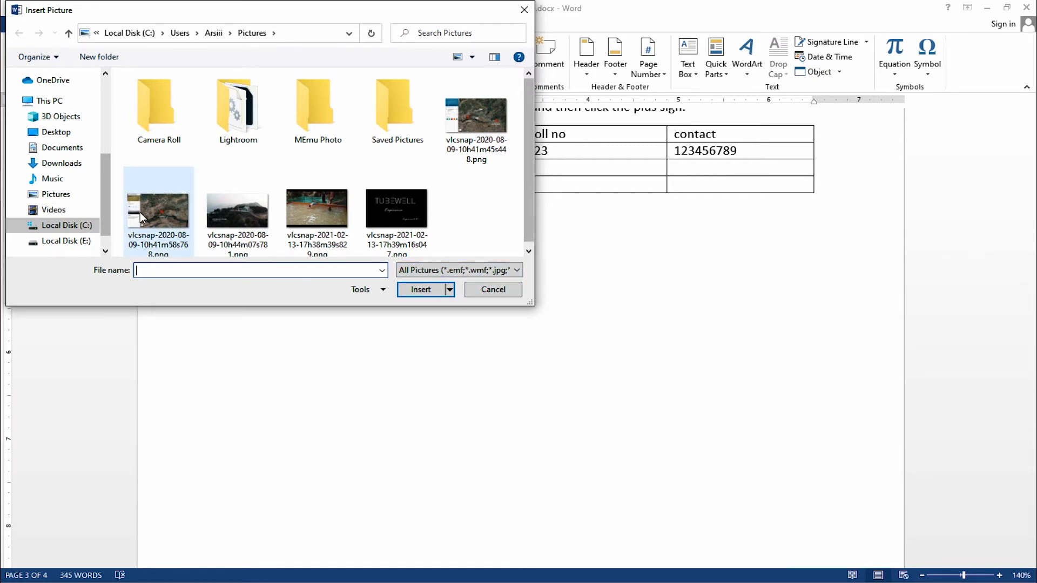
click(238, 210)
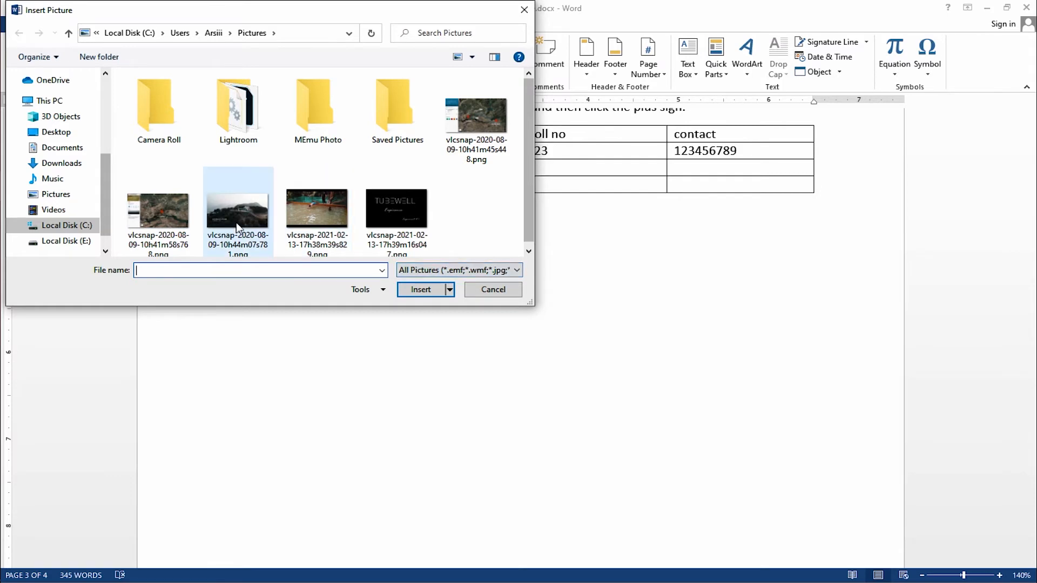
click(440, 291)
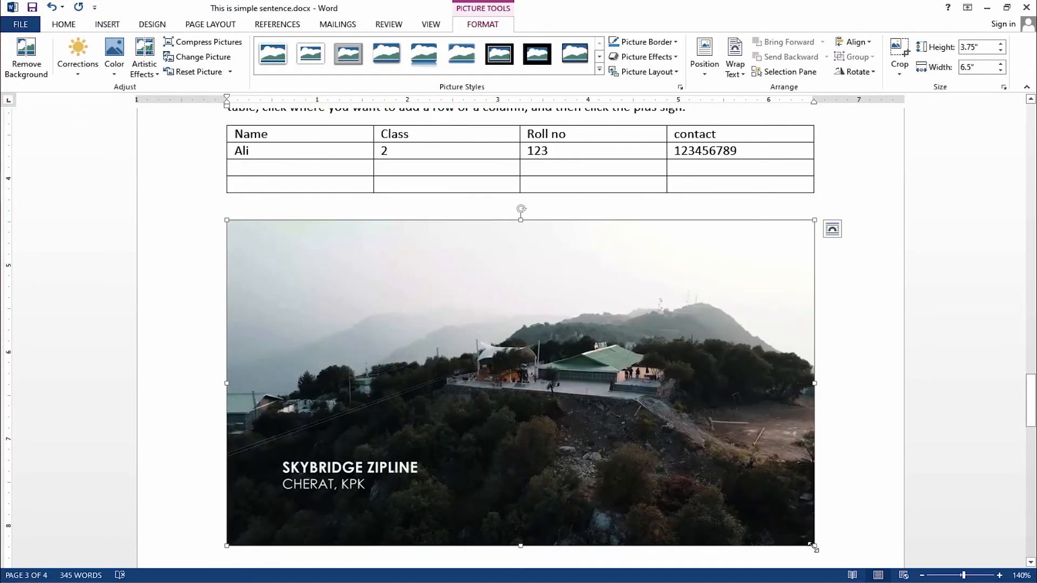
drag(813, 546, 446, 332)
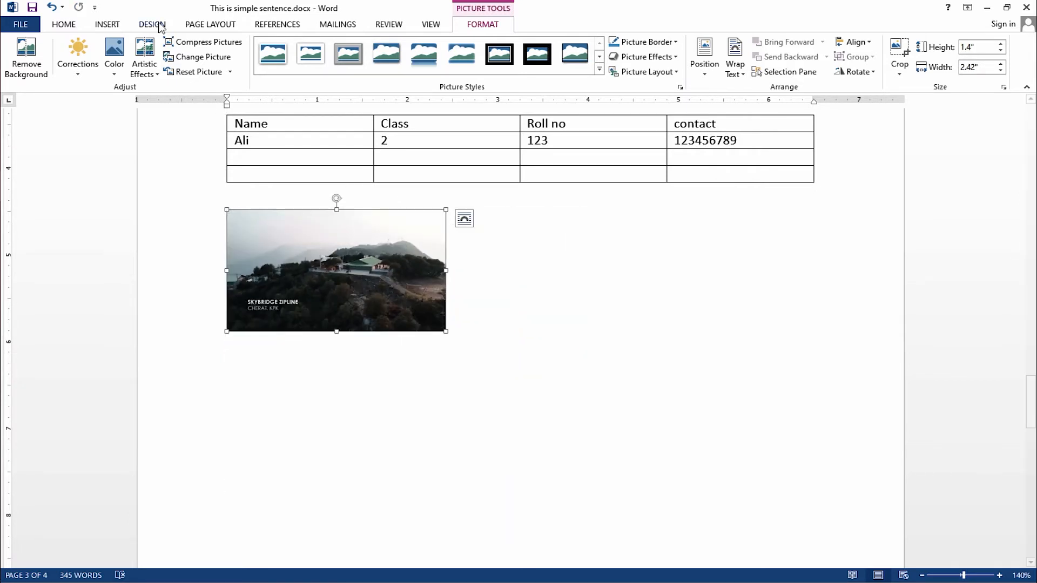
Set the inserted picture's text wrapping to Behind Text.
click(462, 221)
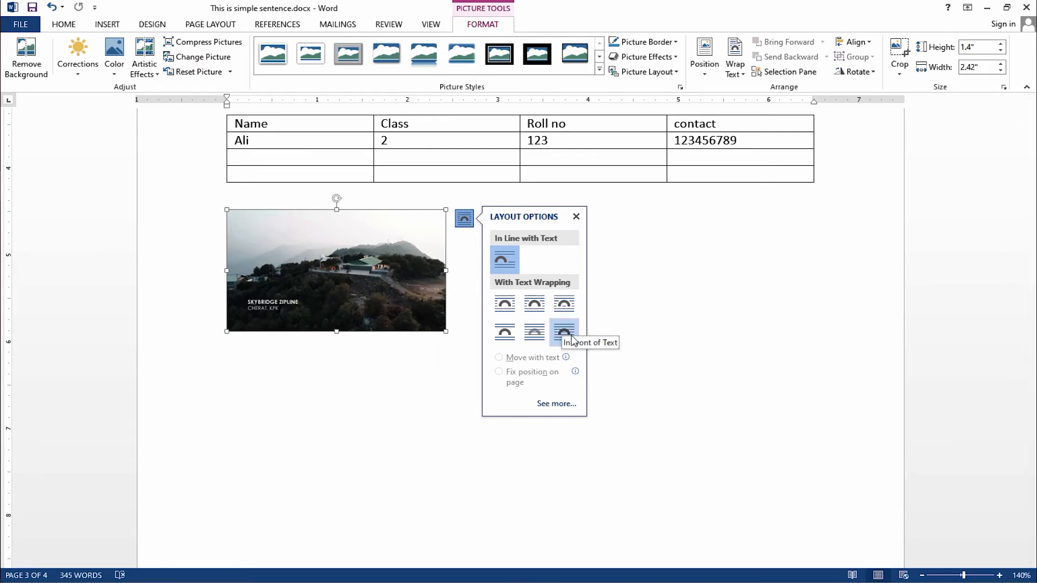
click(540, 338)
click(423, 364)
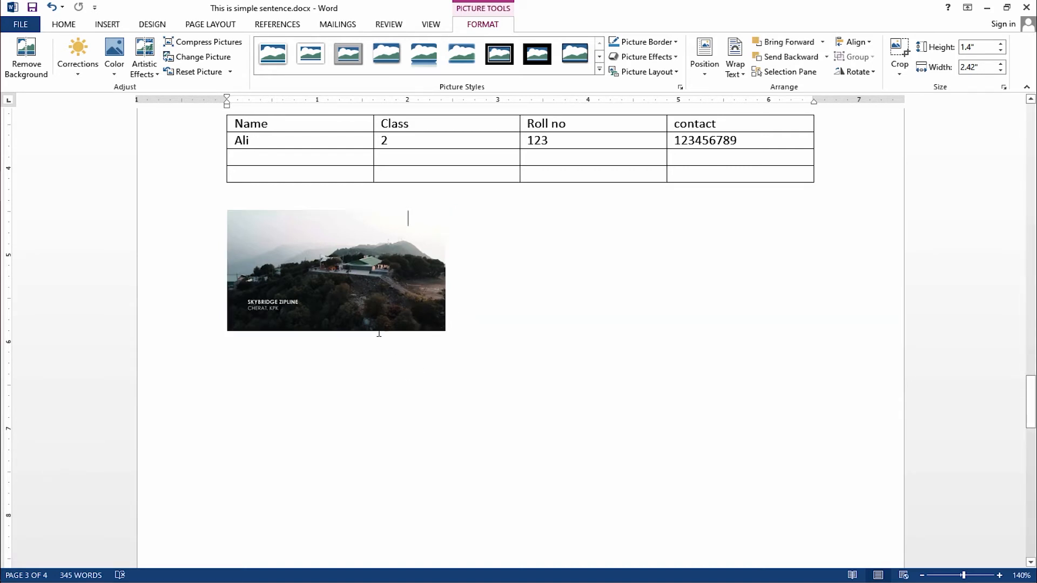
Move the picture up over the start of the "Themes and styles" and "Save time in Word" paragraphs.
drag(373, 303, 490, 161)
scroll(506, 243, up, 3)
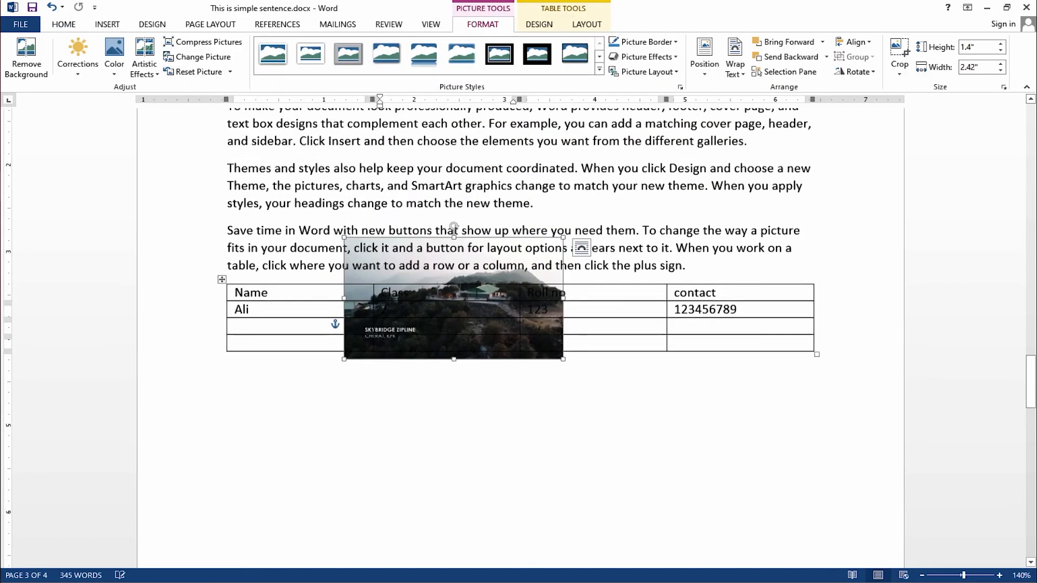
drag(498, 288, 380, 245)
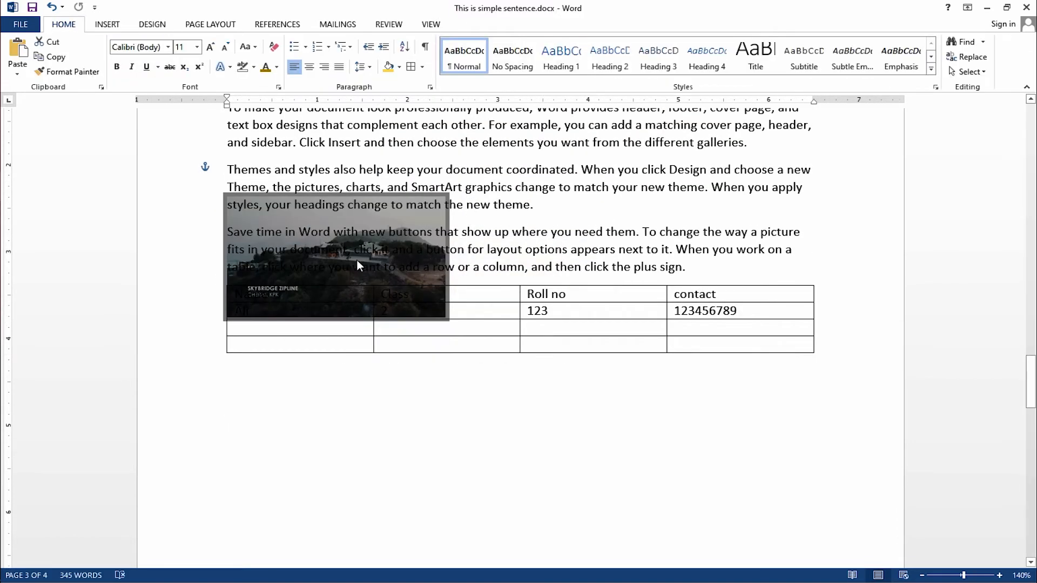
drag(318, 280, 317, 227)
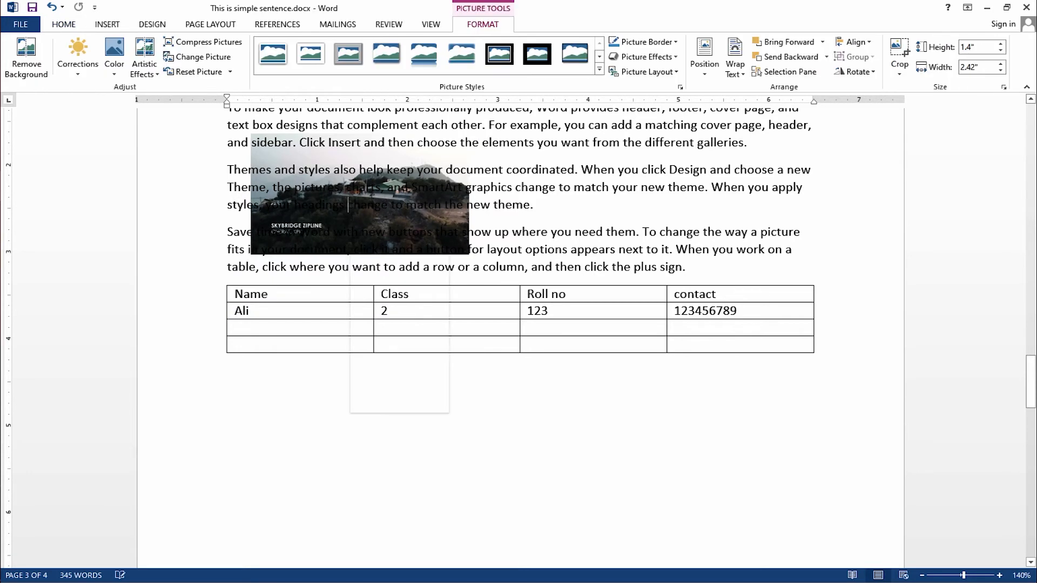
right_click(317, 227)
click(316, 223)
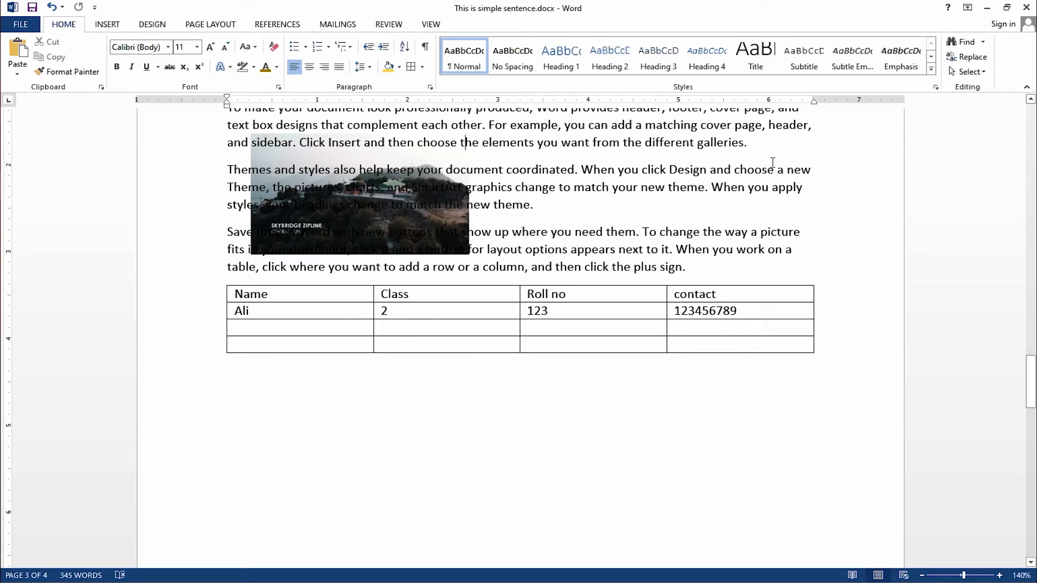
Select the picture with Select Objects, try Tight text wrapping, and set the wrapping to In Front of Text.
click(966, 71)
click(869, 101)
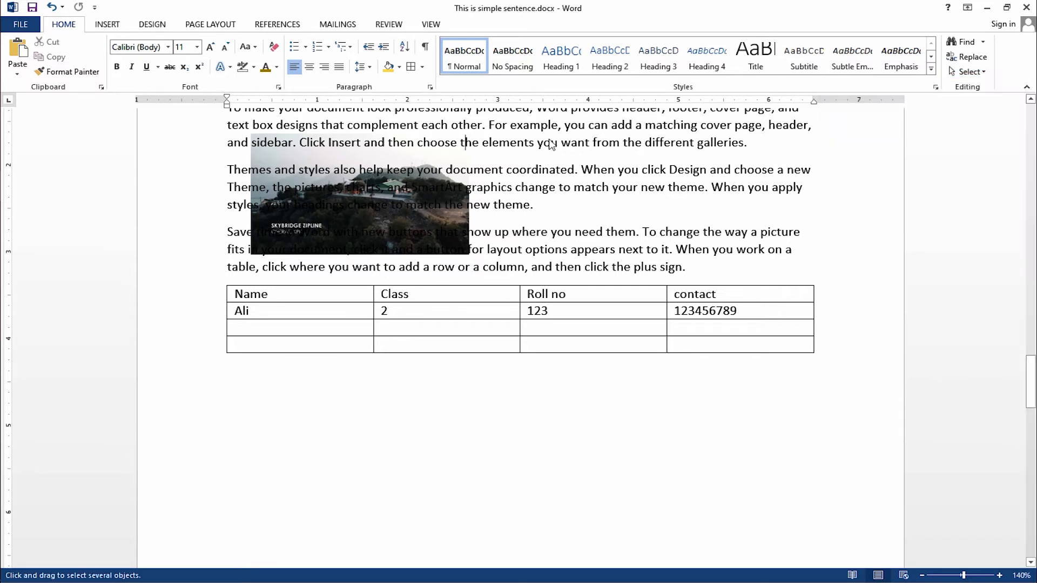
click(427, 181)
click(487, 142)
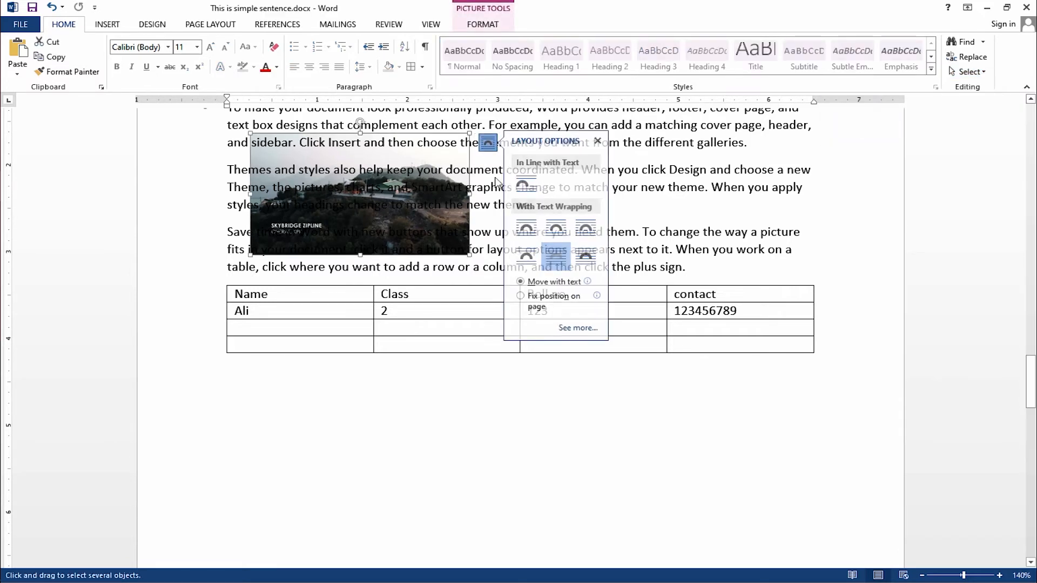
click(562, 227)
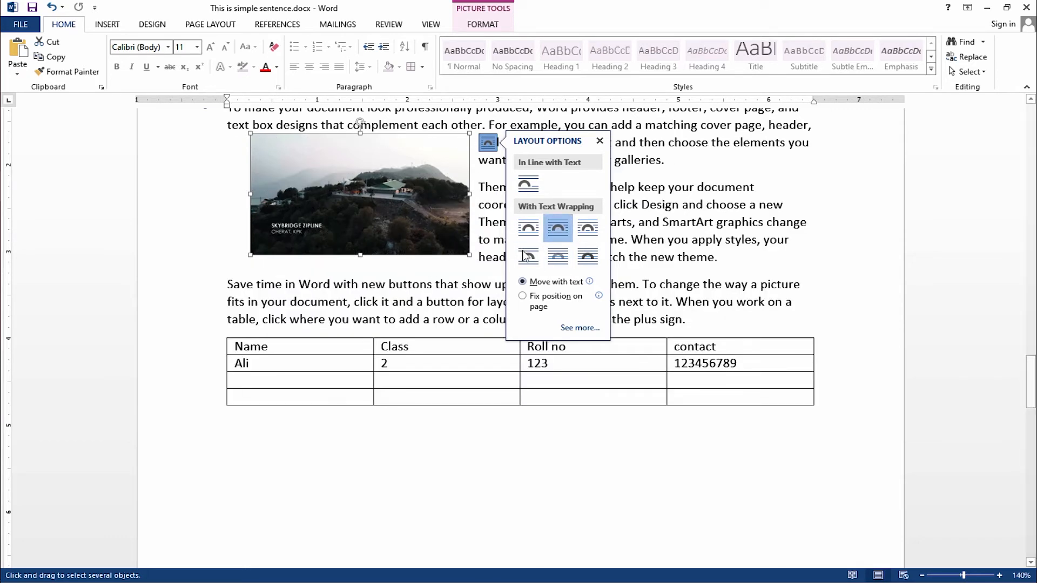
click(588, 257)
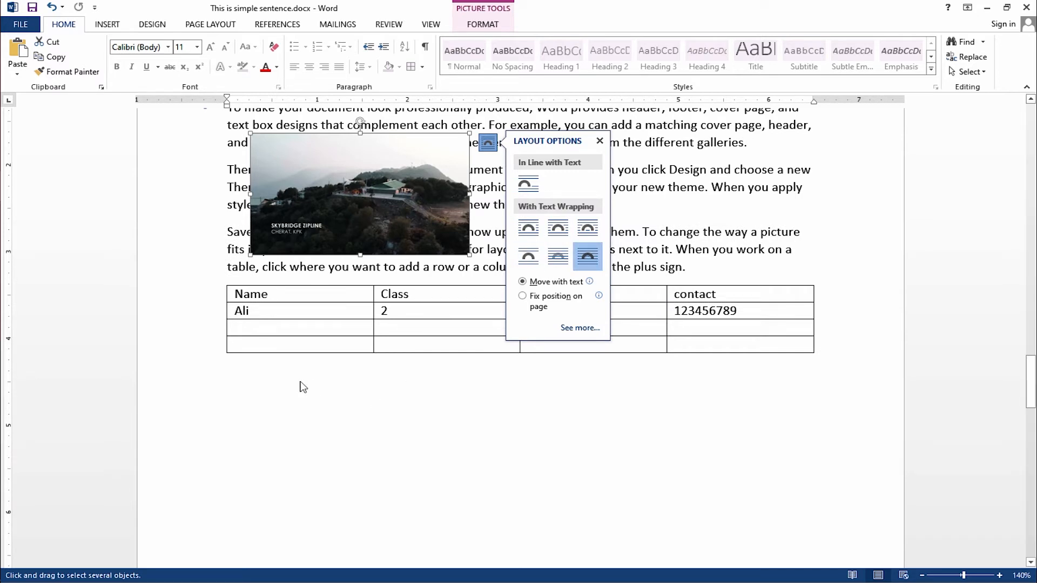
Leave object selection mode and place the text cursor on the empty line below the table.
click(972, 71)
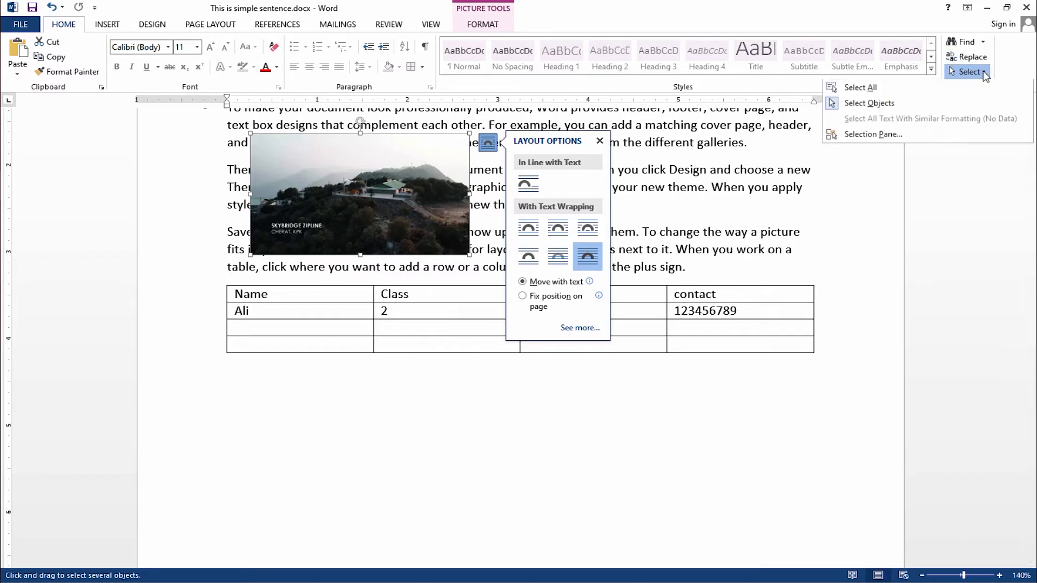
click(870, 84)
click(313, 411)
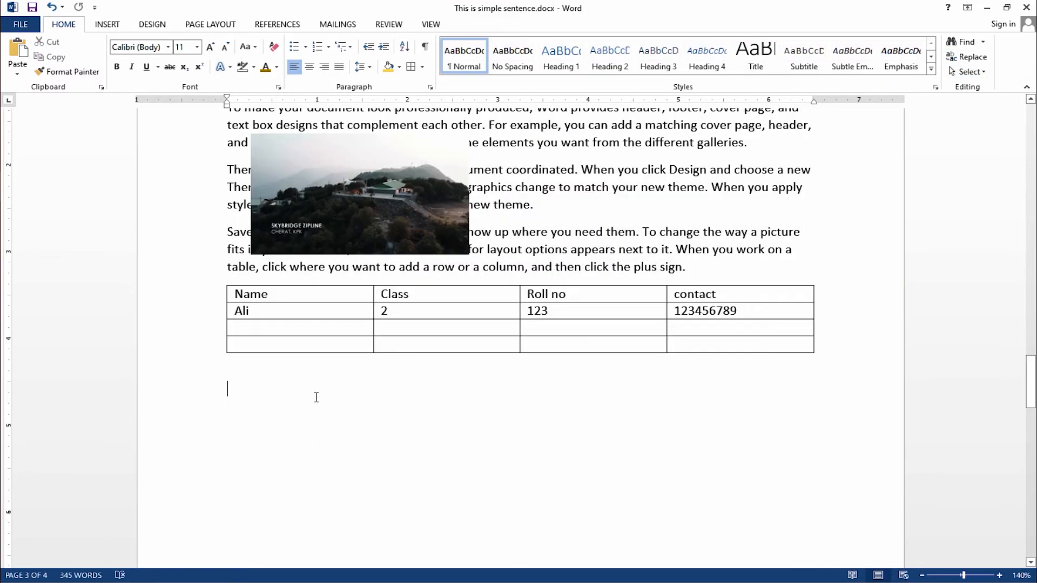
Browse the Process, Cycle, List and Pyramid SmartArt layouts and look over the available chart types without inserting anything.
scroll(324, 394, down, 1)
click(107, 24)
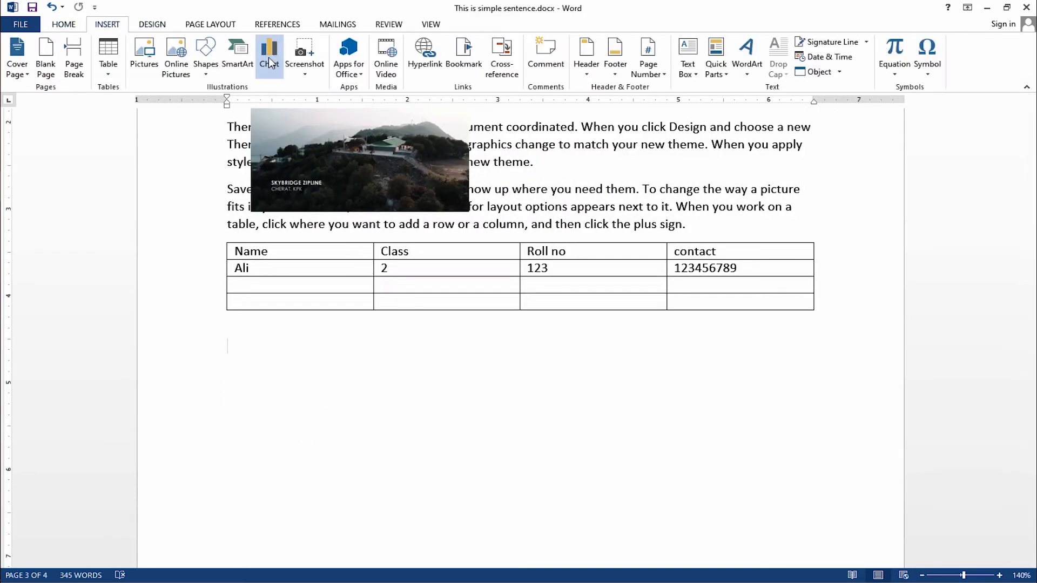
click(206, 69)
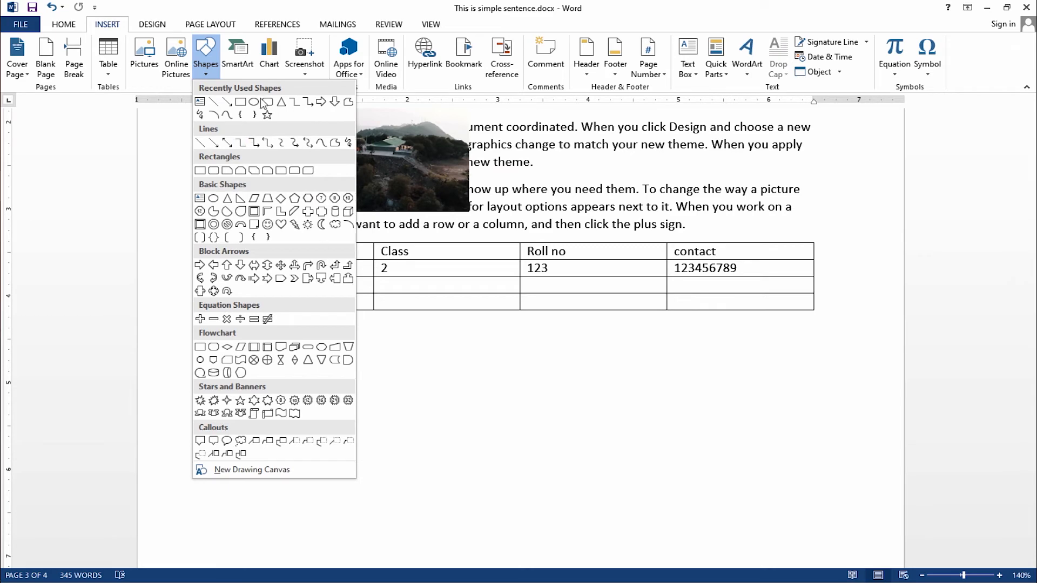
click(241, 68)
click(240, 58)
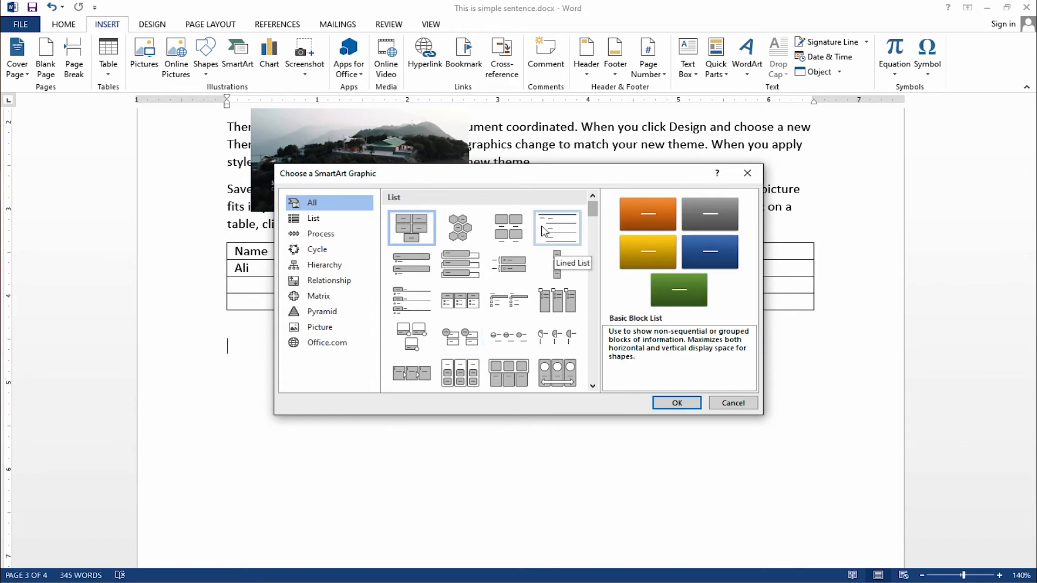
click(312, 233)
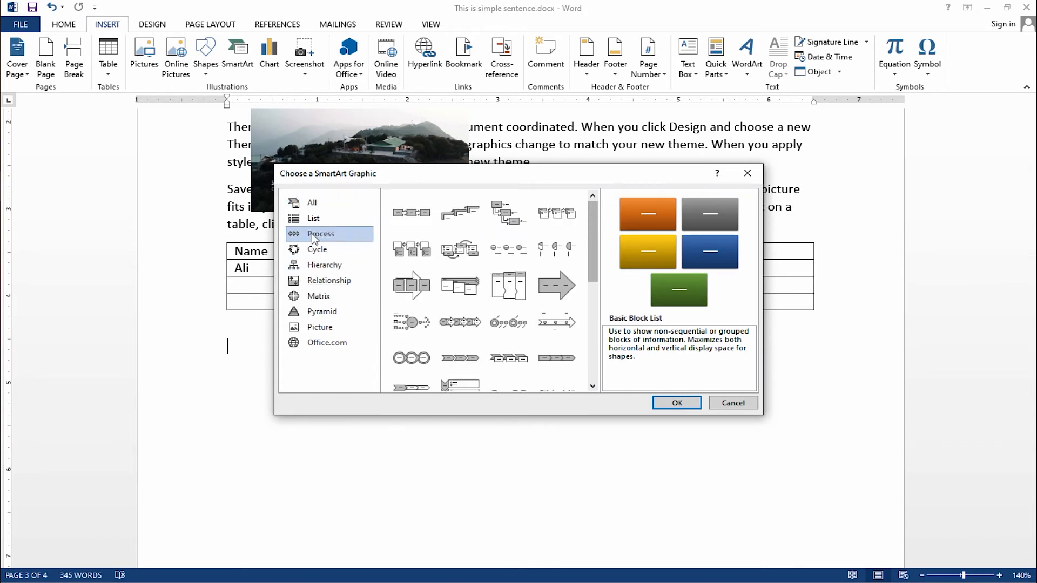
click(311, 248)
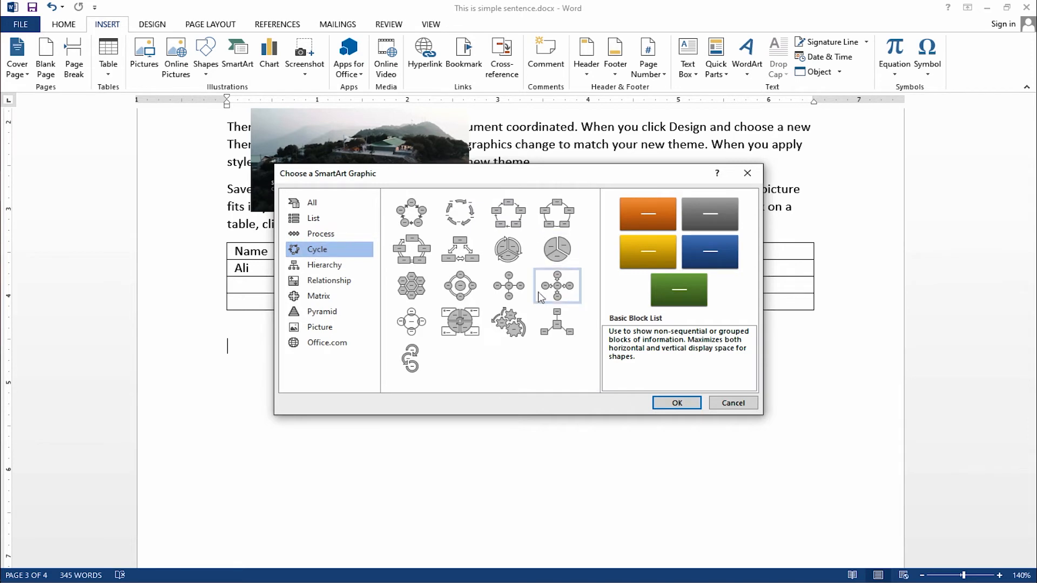
click(318, 219)
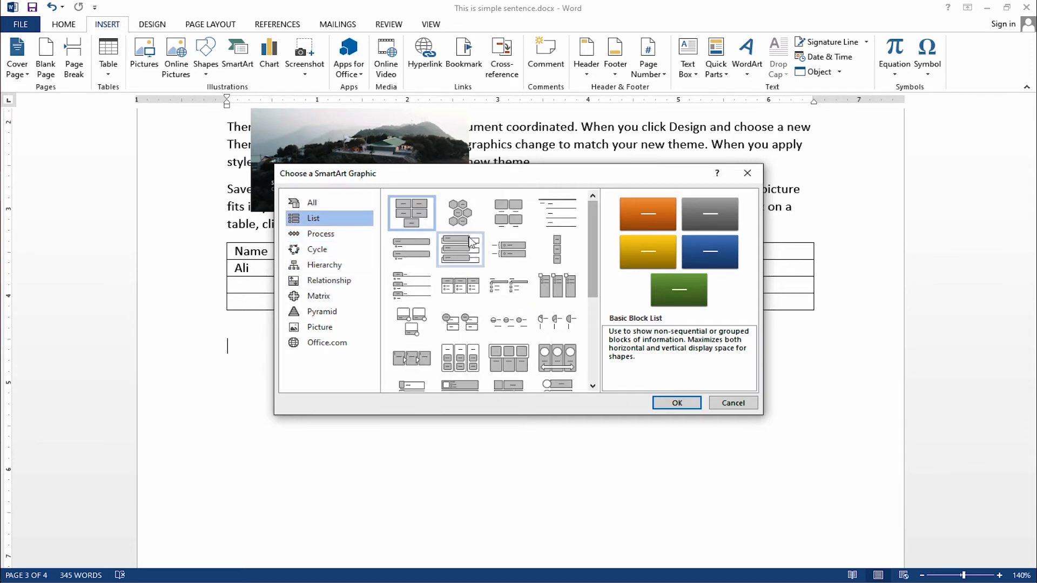
click(321, 312)
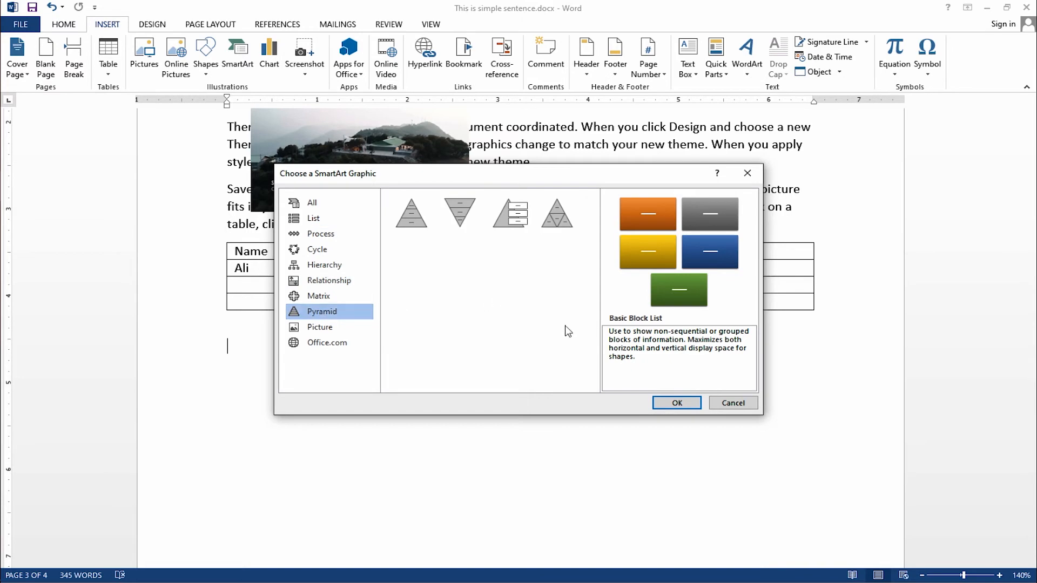
click(734, 402)
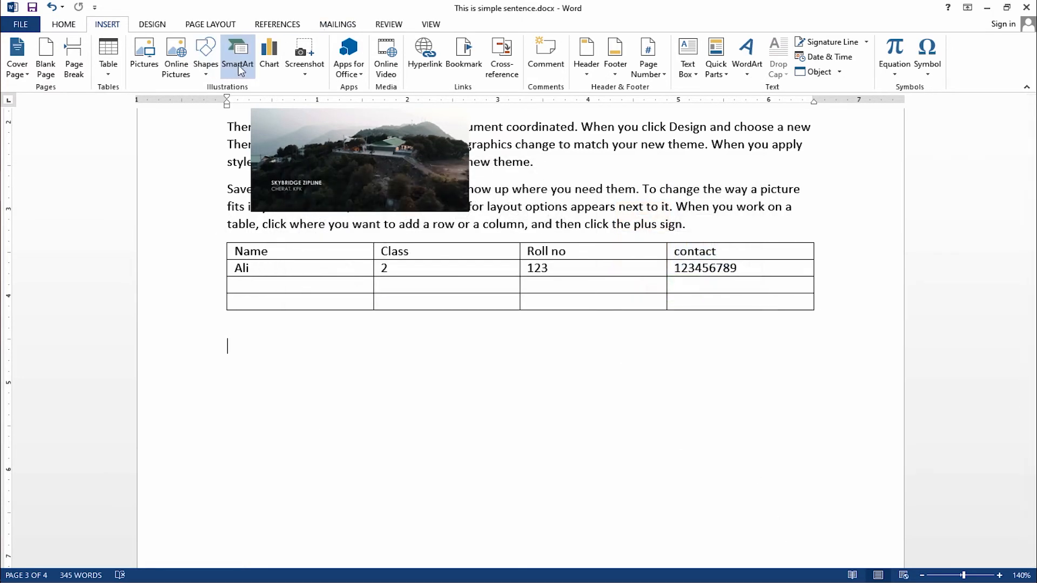
click(276, 58)
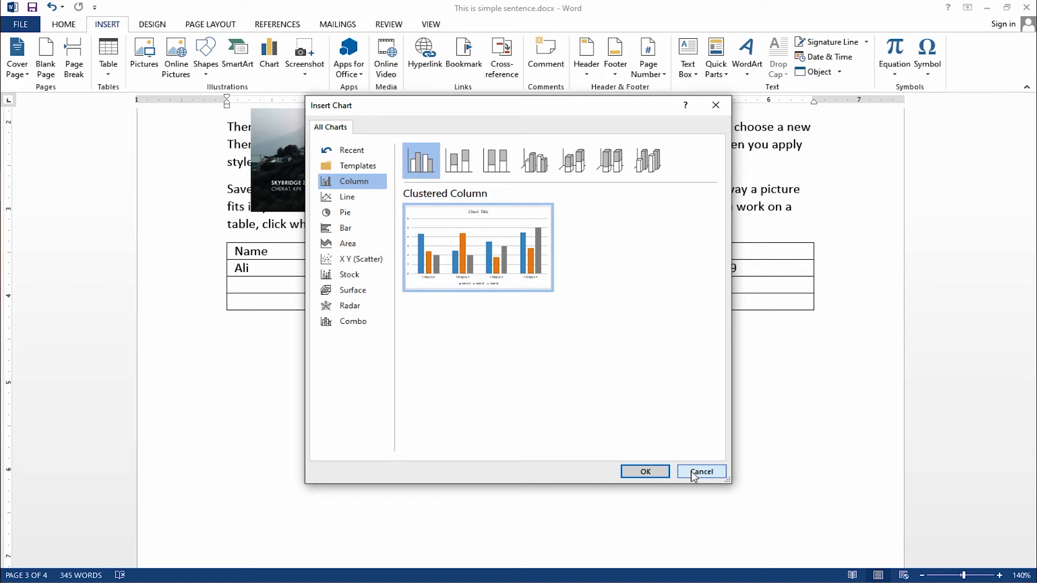
click(693, 472)
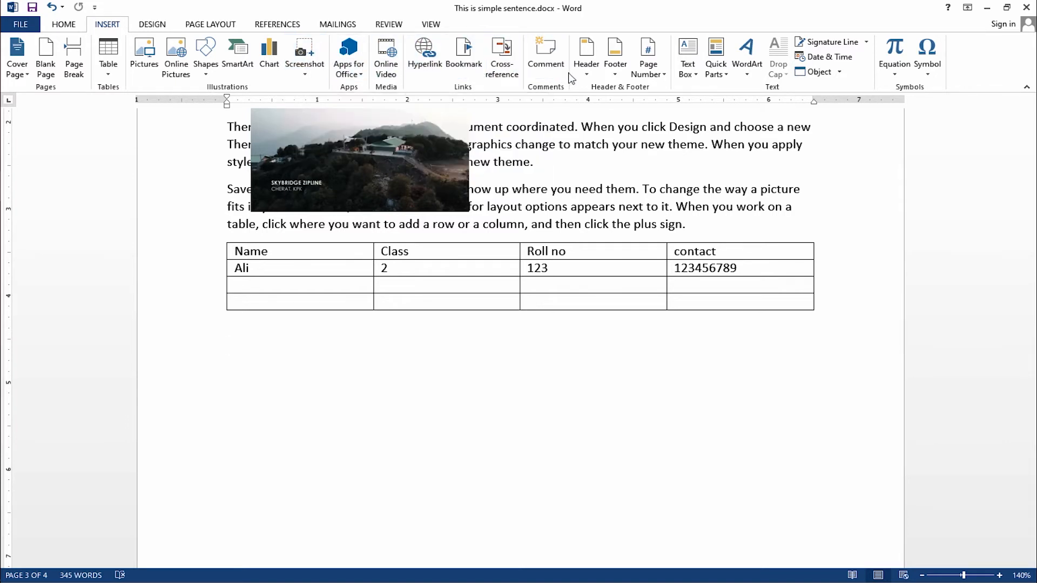
Draw a smiley face shape about 1.76" high by 1.81" wide below the table.
click(210, 67)
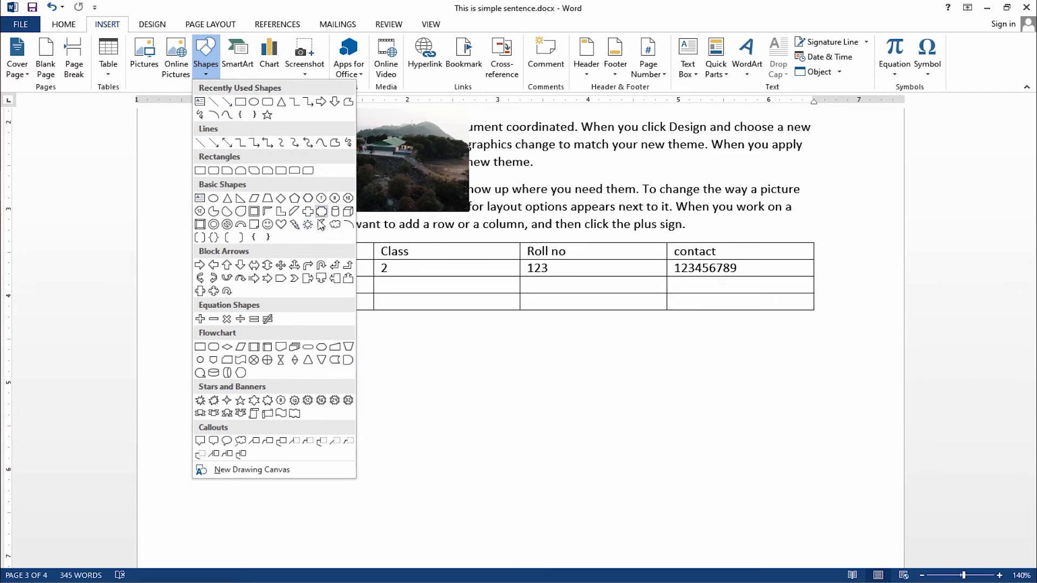
click(268, 224)
mouse_move(266, 329)
mouse_down()
mouse_move(417, 484)
mouse_move(429, 482)
mouse_up()
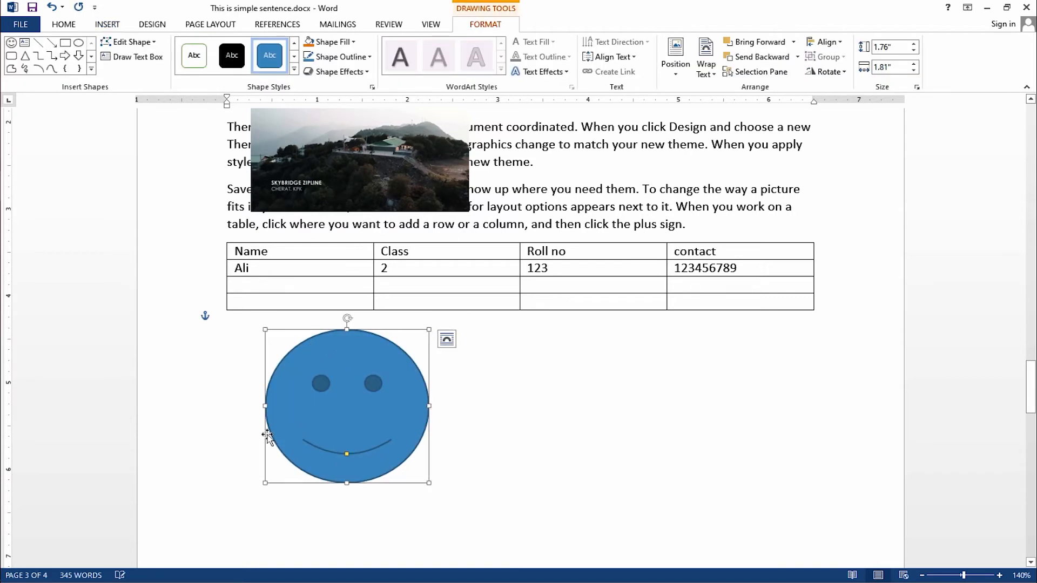
Reshape the smiley to about 1.49" high by 1.02" wide with a frowning mouth, and rotate it clockwise.
drag(428, 483, 311, 423)
drag(314, 318, 380, 357)
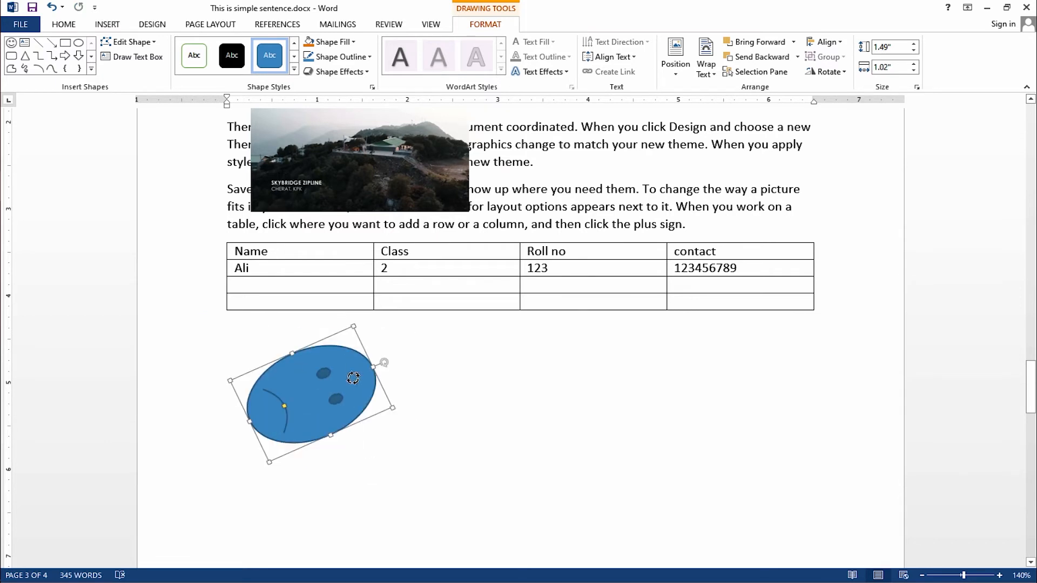
click(327, 471)
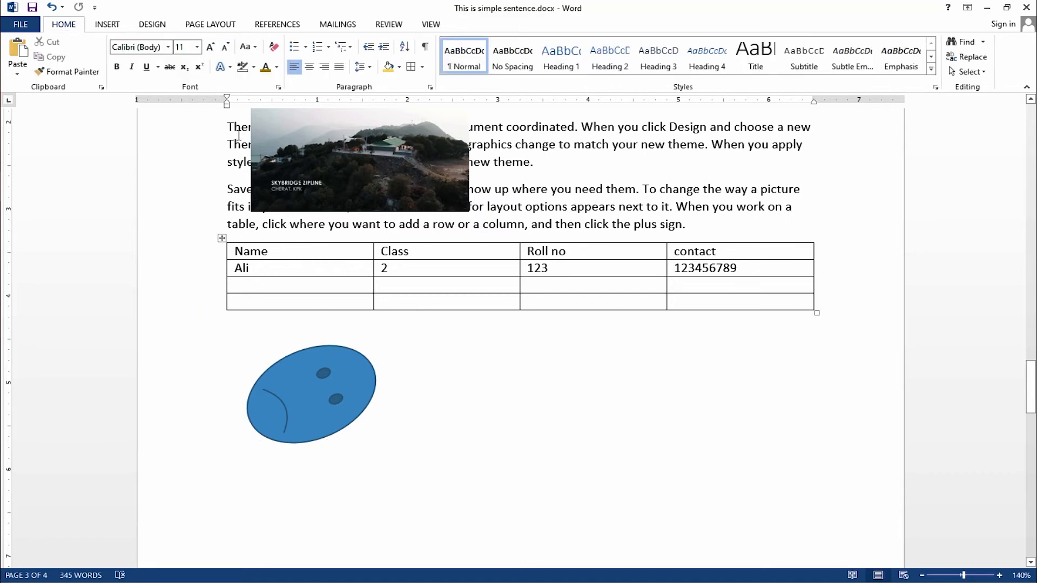
Browse the built-in headers and insert the Blank (Three Columns) header.
click(107, 24)
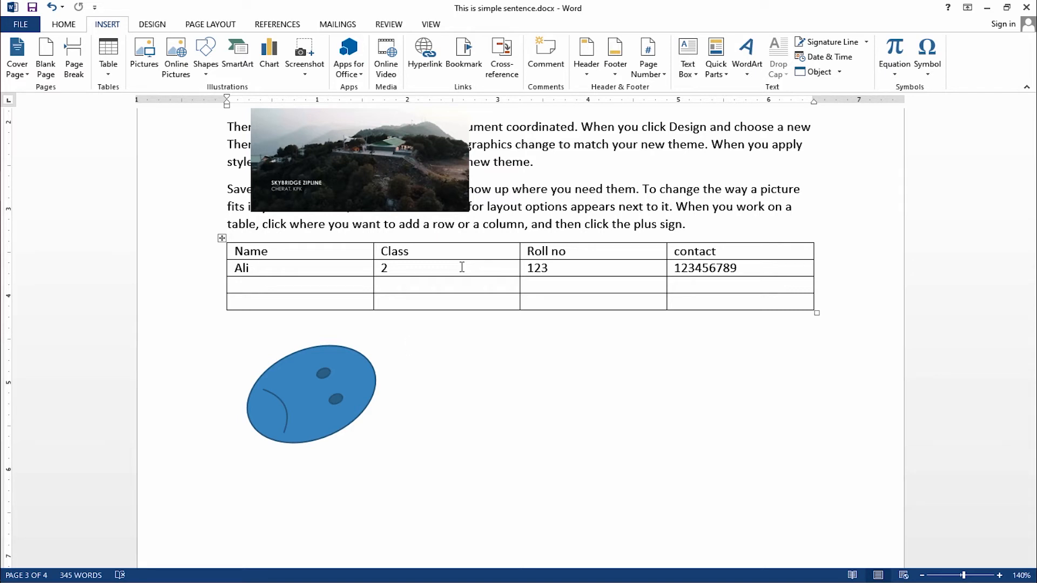
click(408, 345)
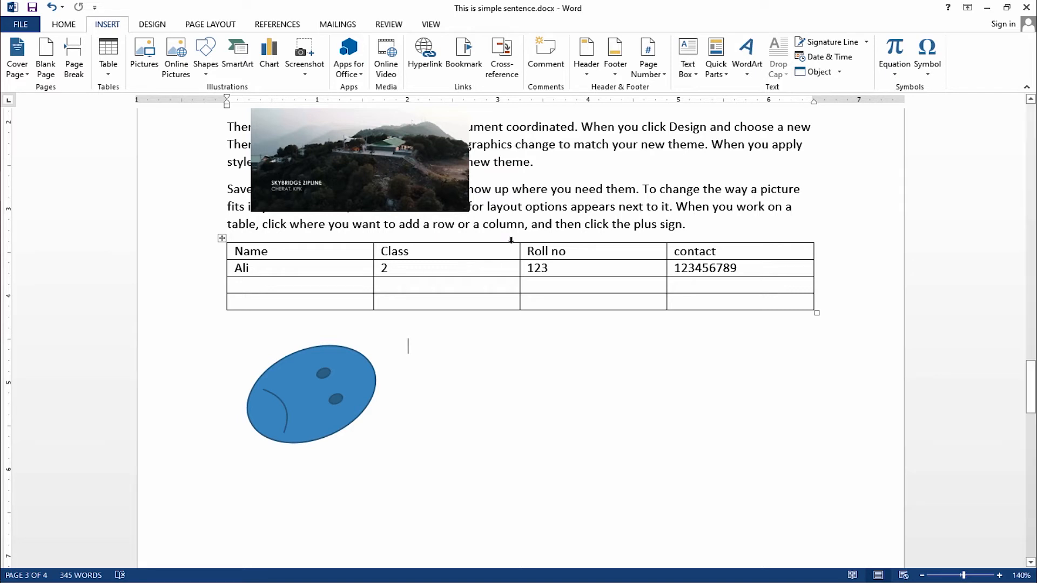
click(584, 59)
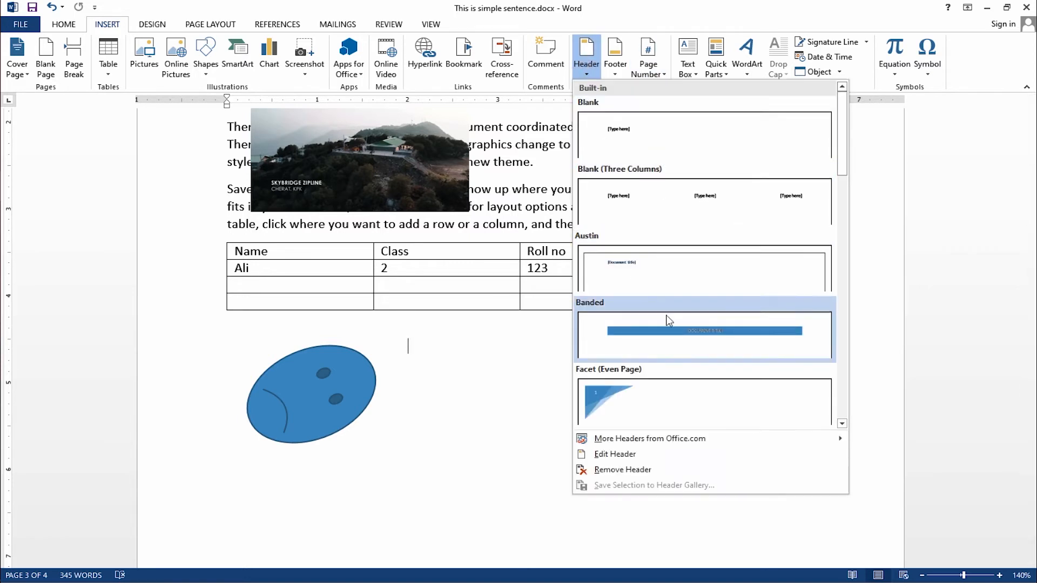
scroll(711, 262, down, 10)
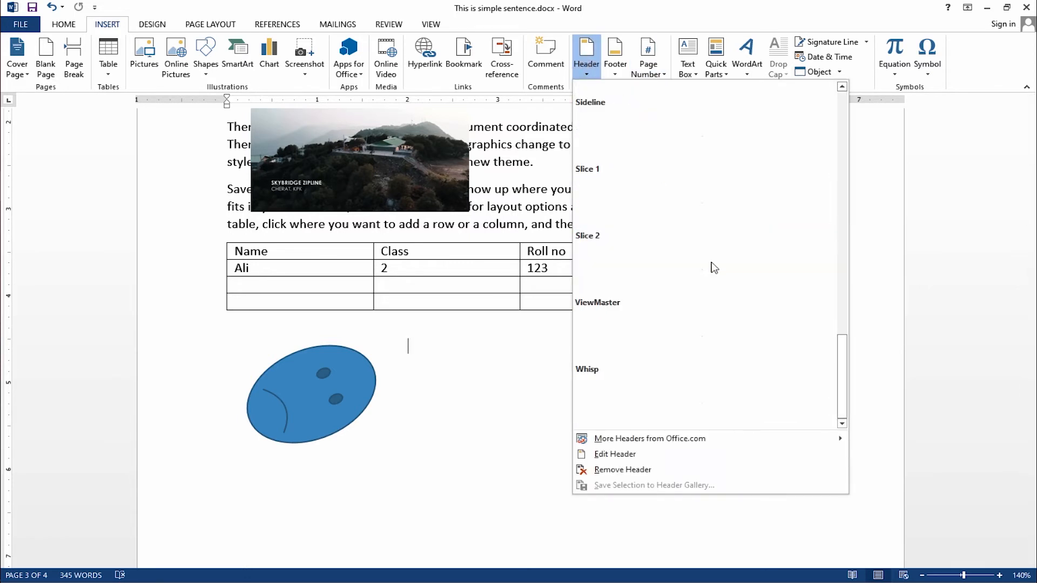
scroll(711, 264, up, 8)
scroll(716, 273, up, 5)
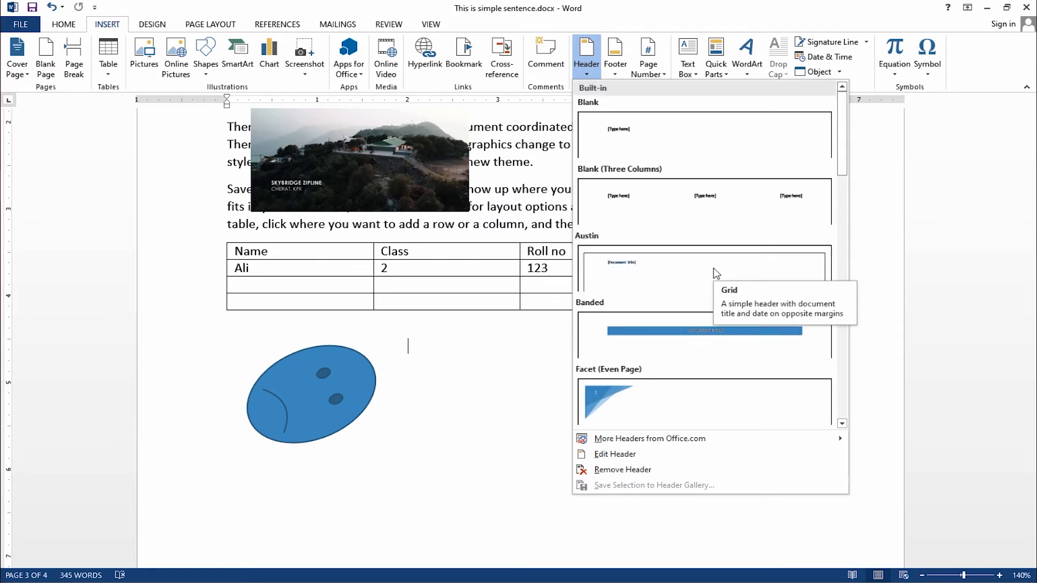
click(705, 203)
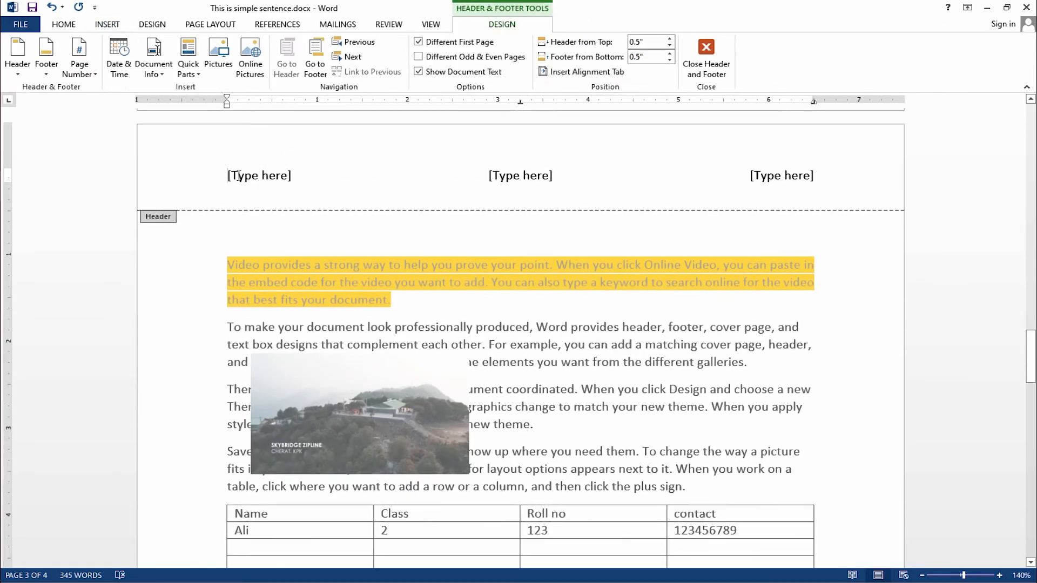
Replace the header's first placeholder with "Simple doc" and close header editing.
click(229, 176)
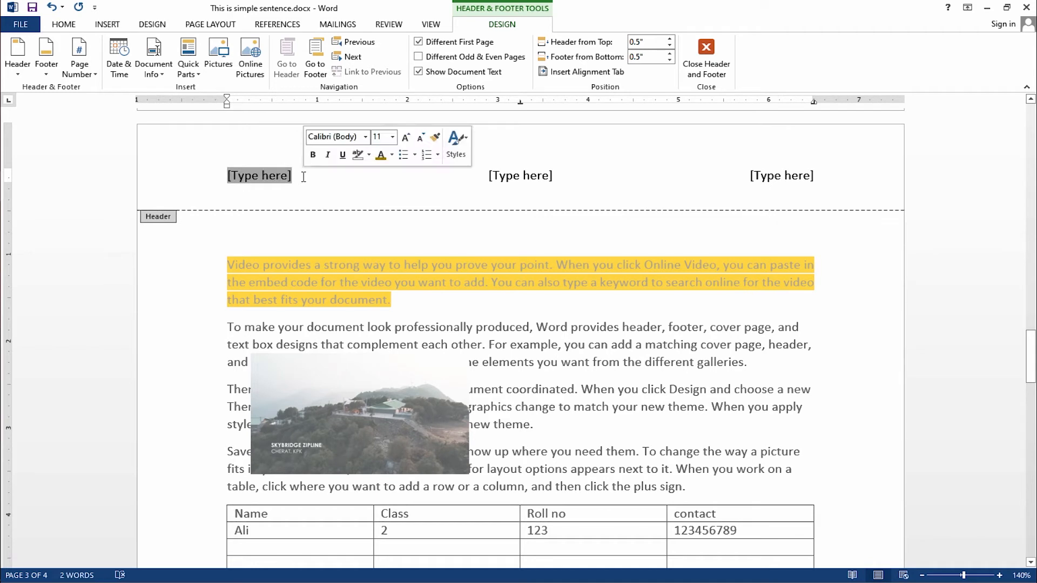
text(Simple doc)
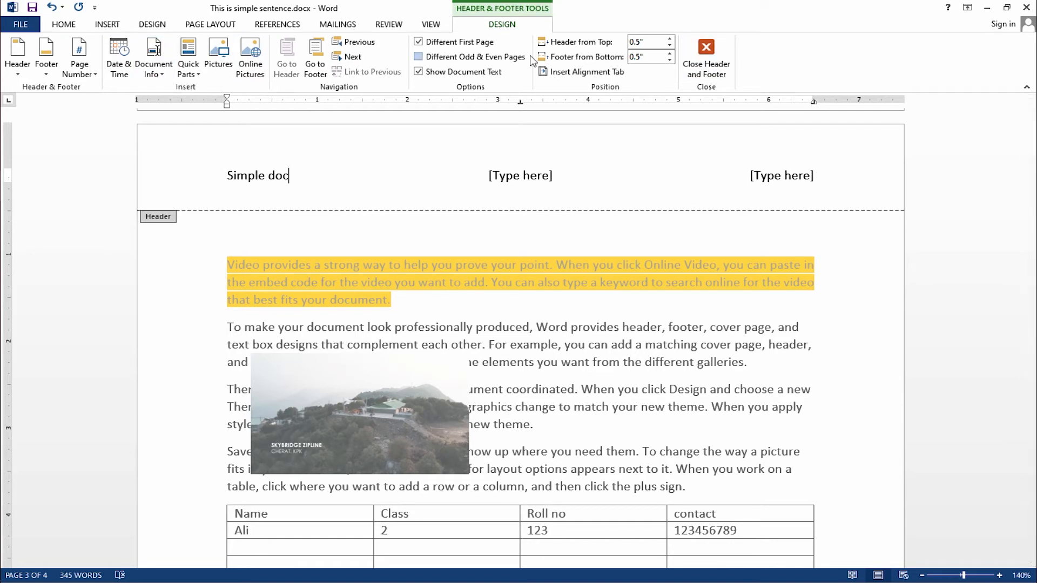
click(714, 65)
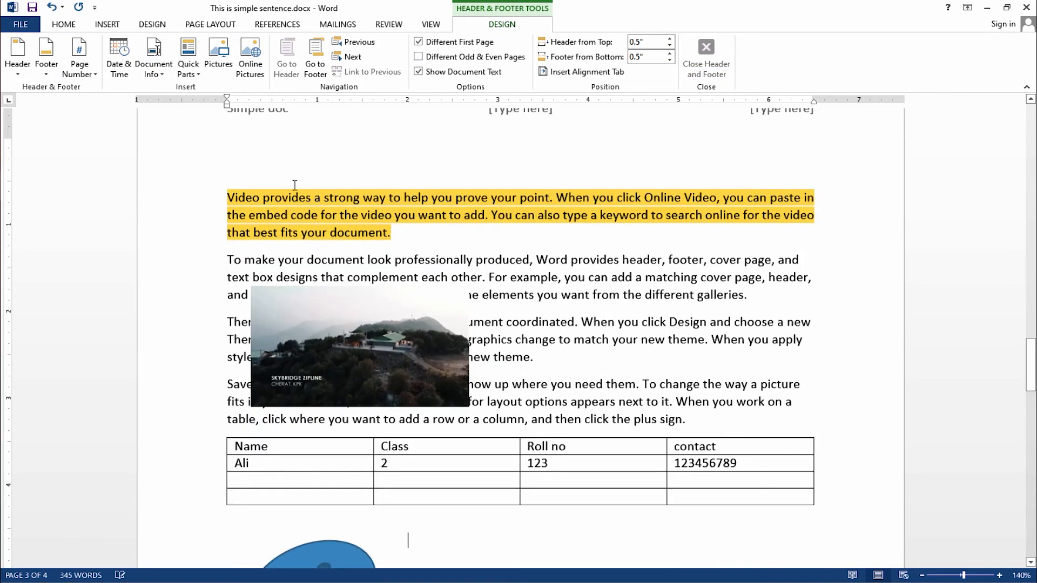
Check the header on the last page, browse the built-in footers and insert the Grid footer.
scroll(349, 265, down, 10)
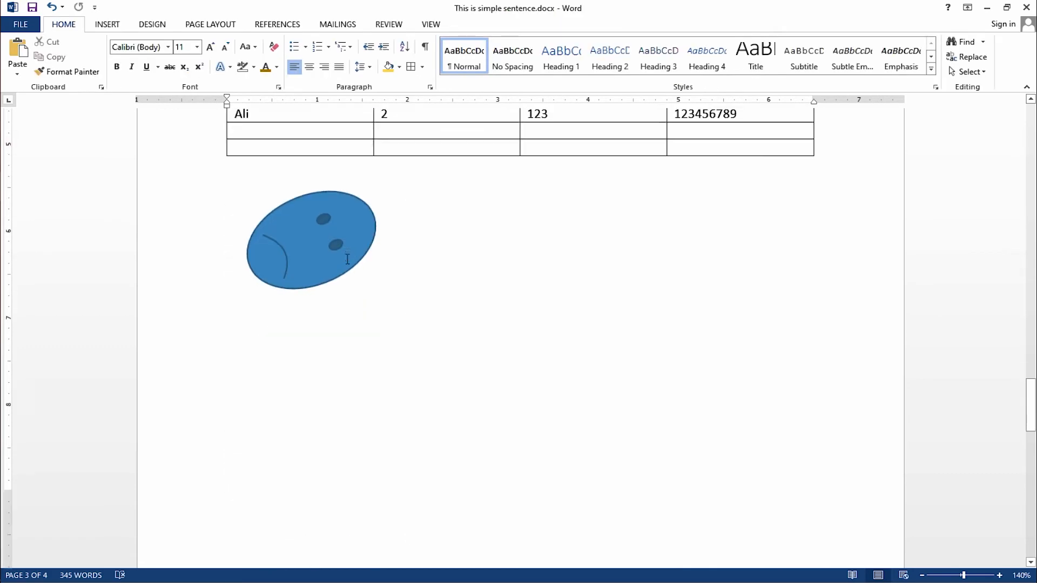
scroll(349, 265, down, 4)
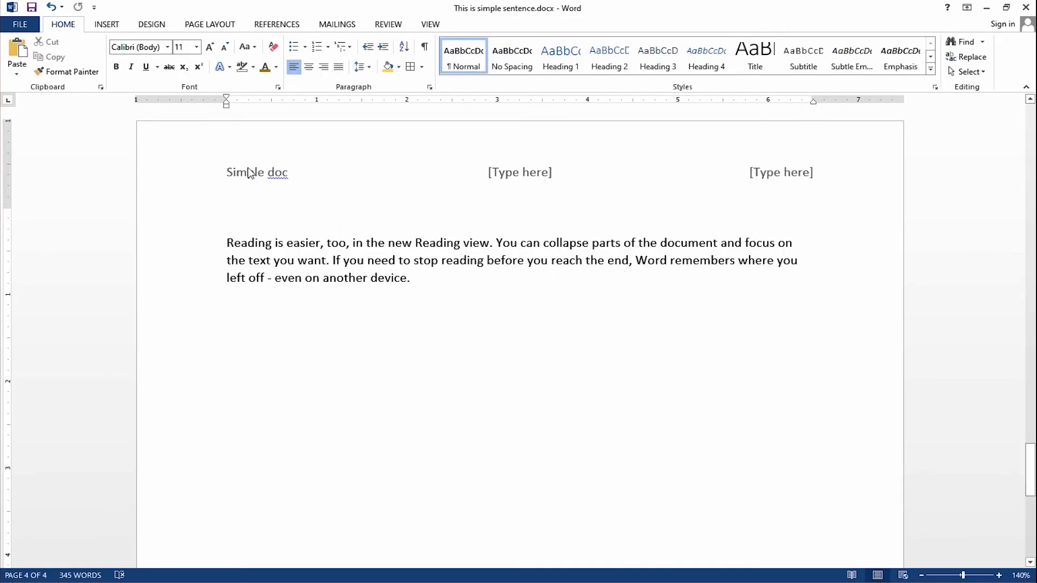
scroll(630, 287, down, 8)
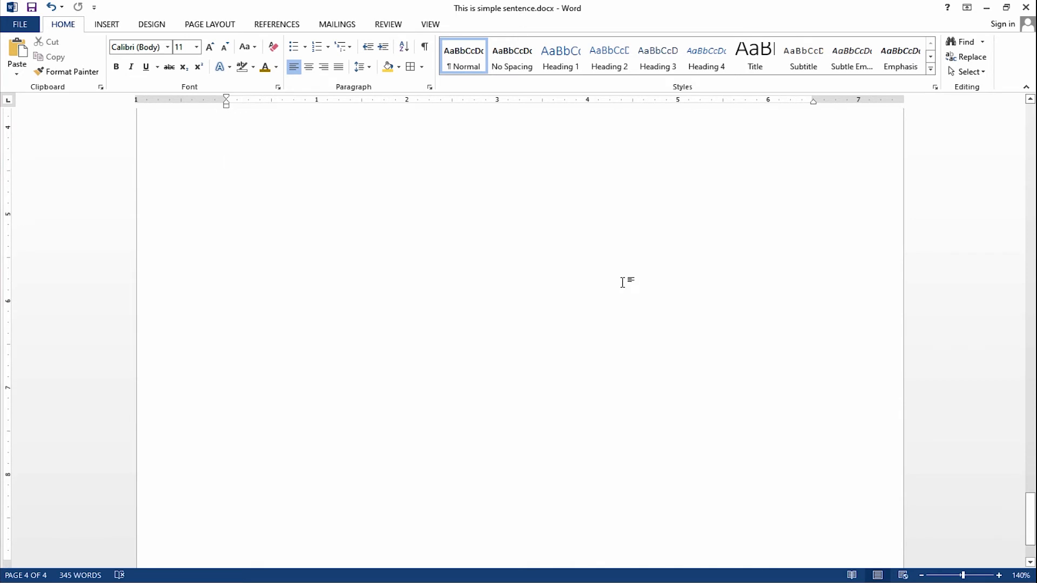
click(120, 25)
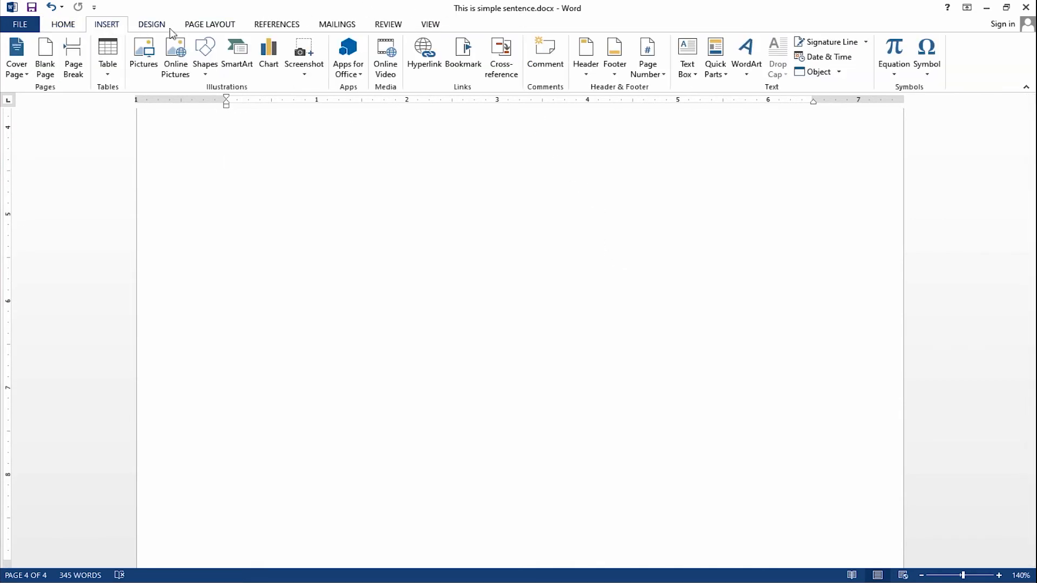
click(615, 64)
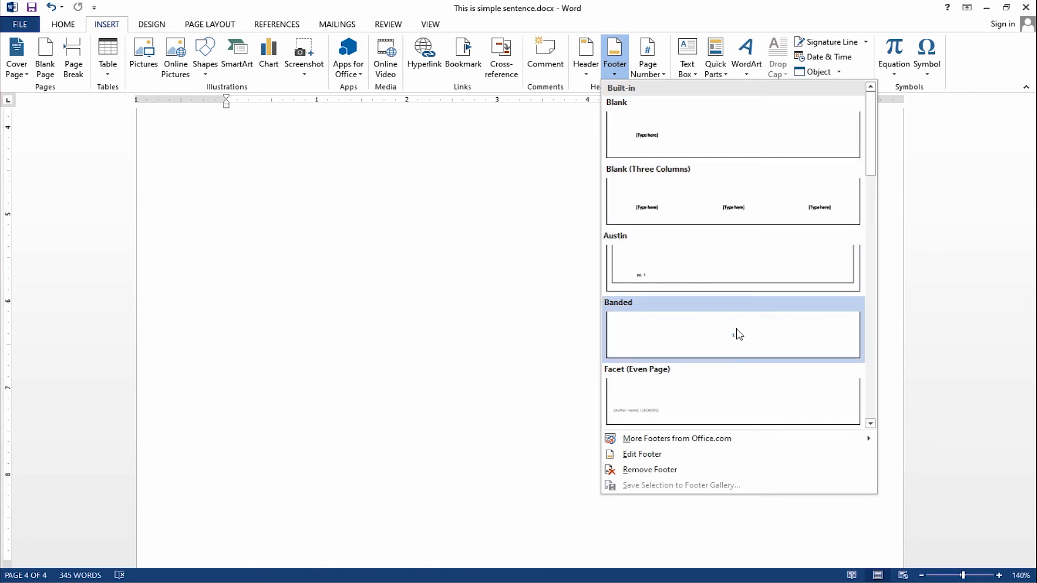
scroll(743, 347, down, 5)
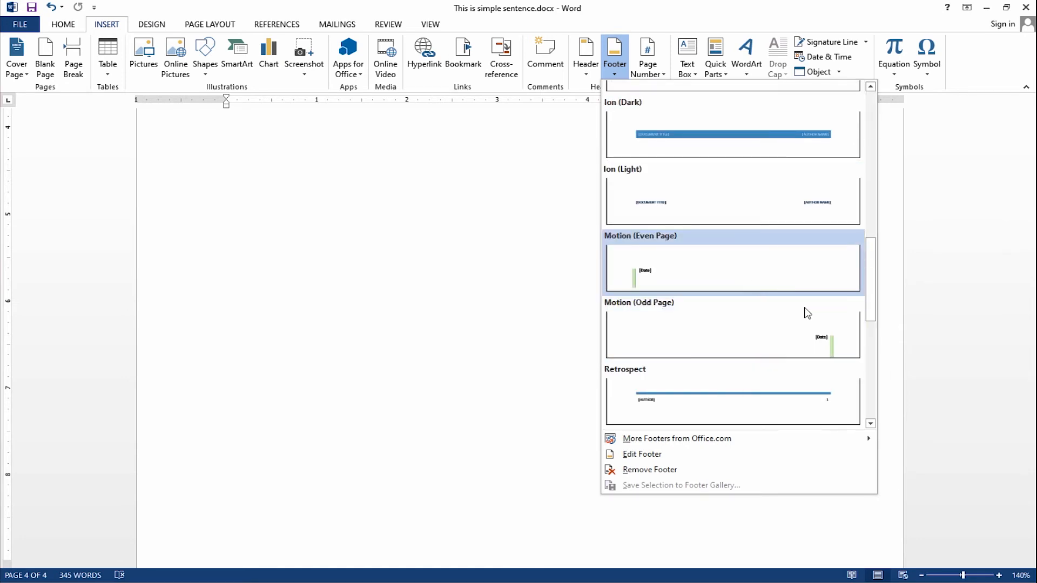
scroll(802, 329, down, 6)
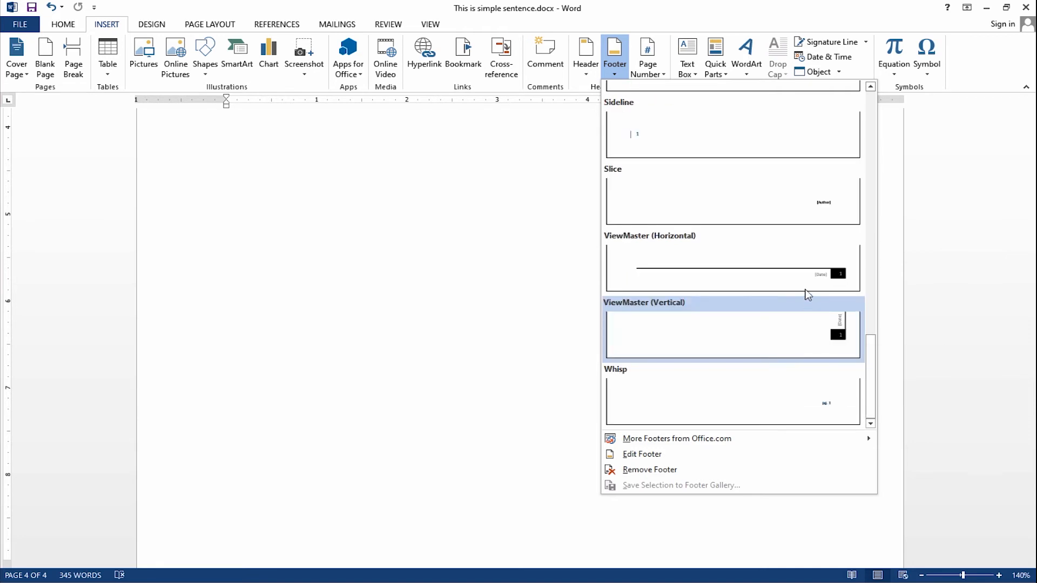
scroll(786, 270, up, 6)
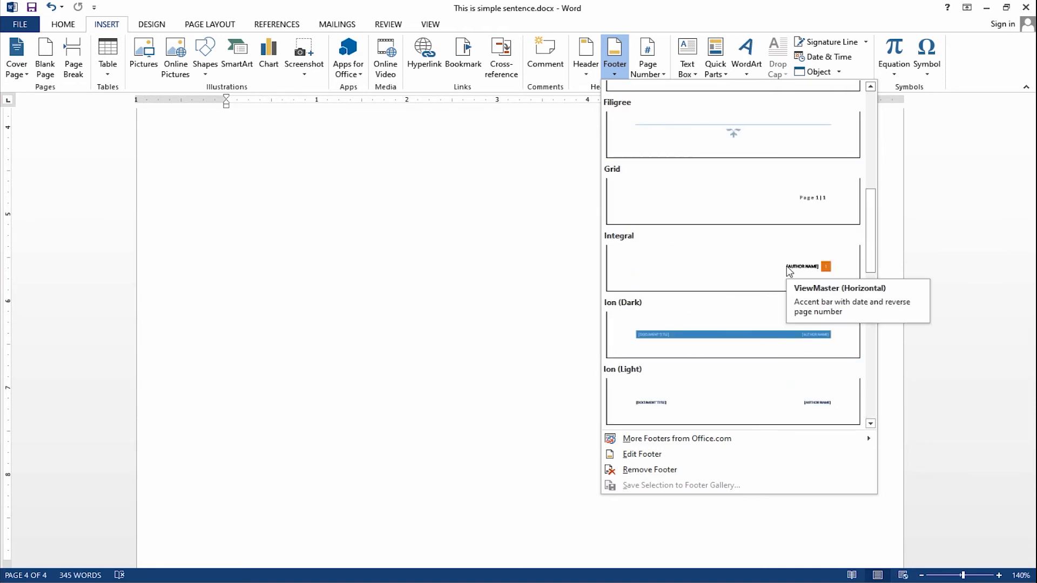
click(756, 220)
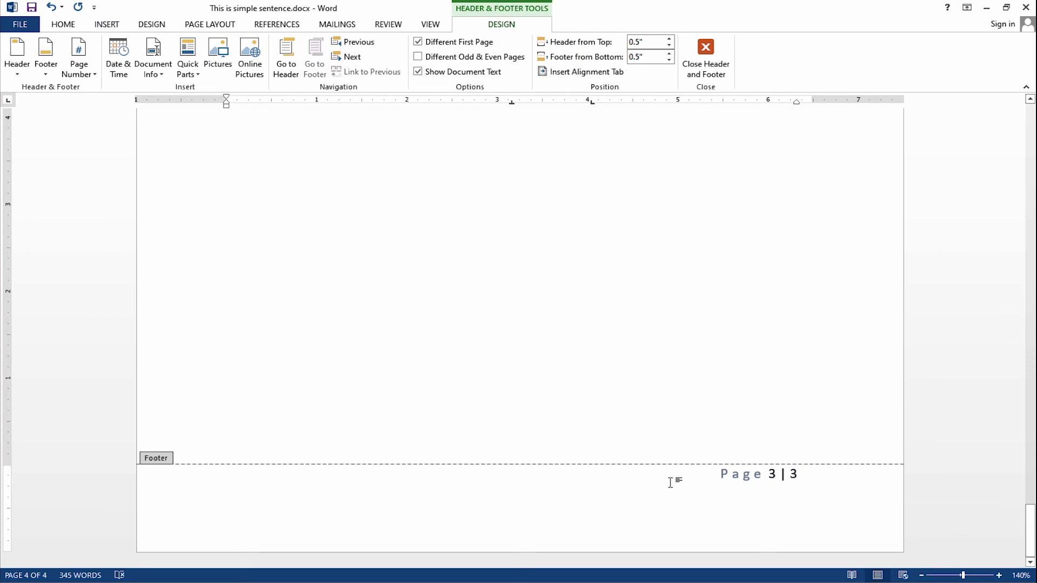
Check the page-number footer on the preceding page and close header and footer editing.
scroll(670, 483, up, 15)
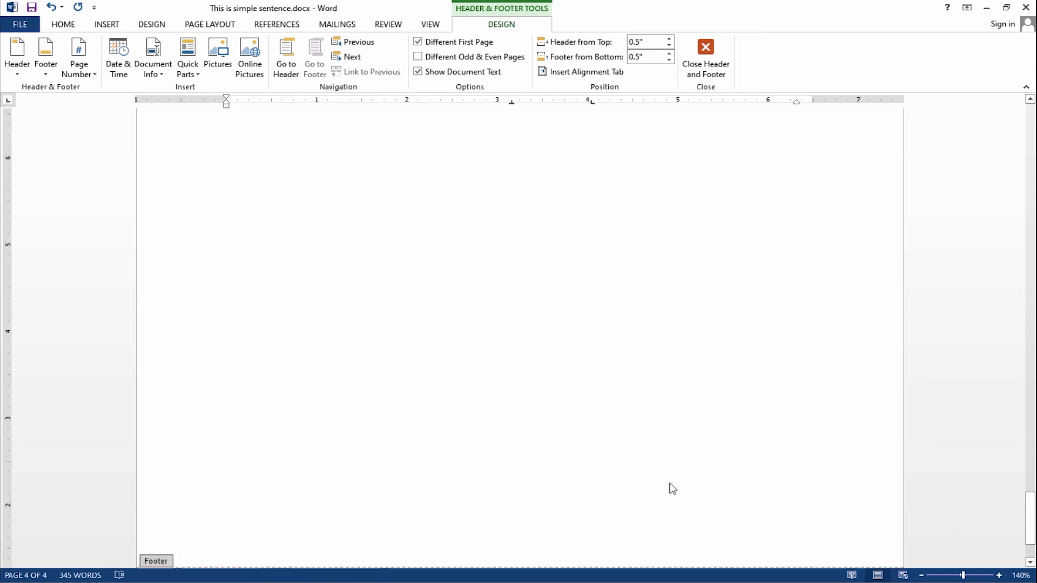
click(673, 437)
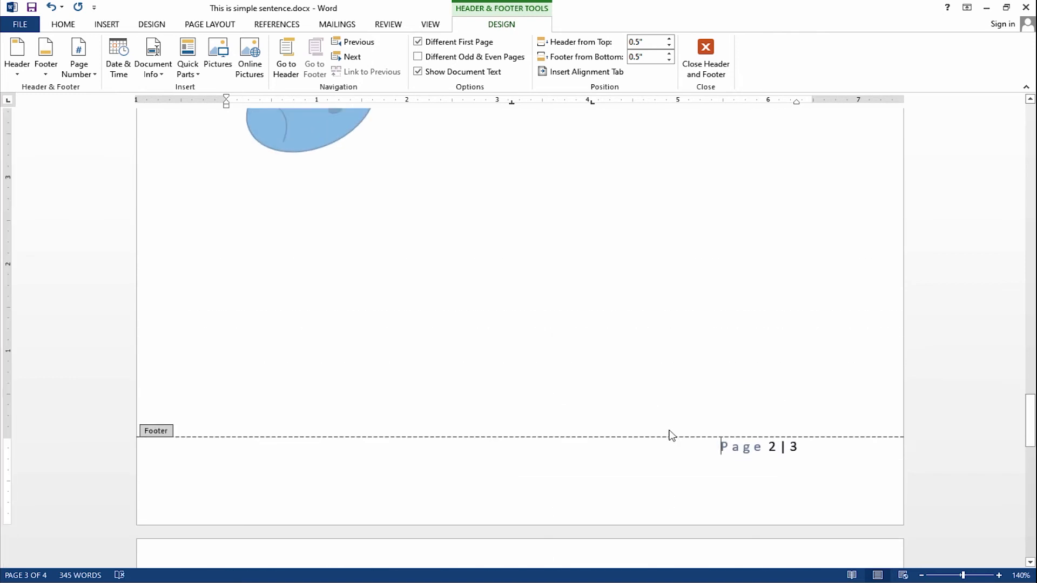
click(705, 59)
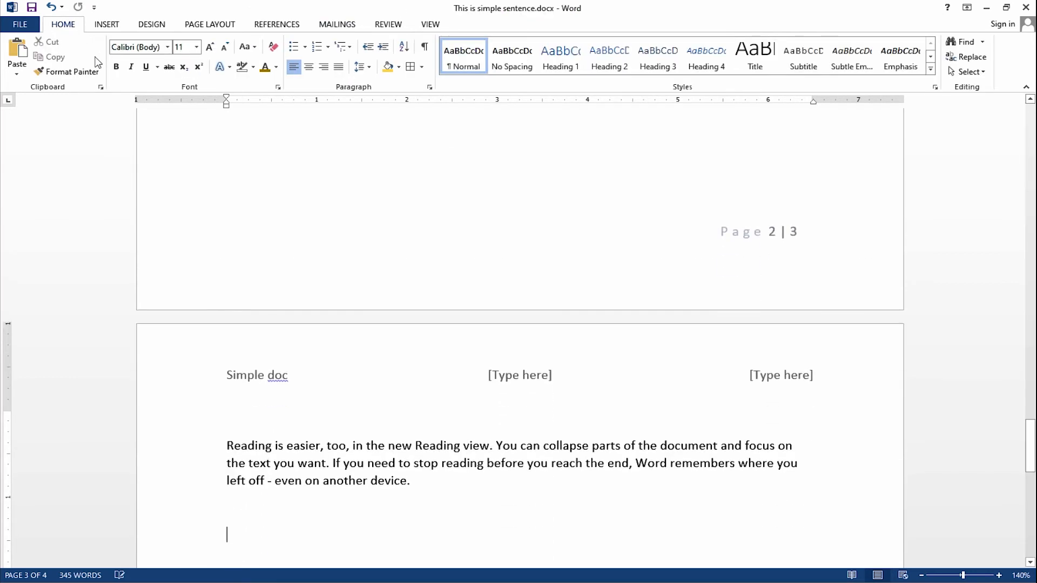
Look over the page-number placement and formatting options.
click(107, 25)
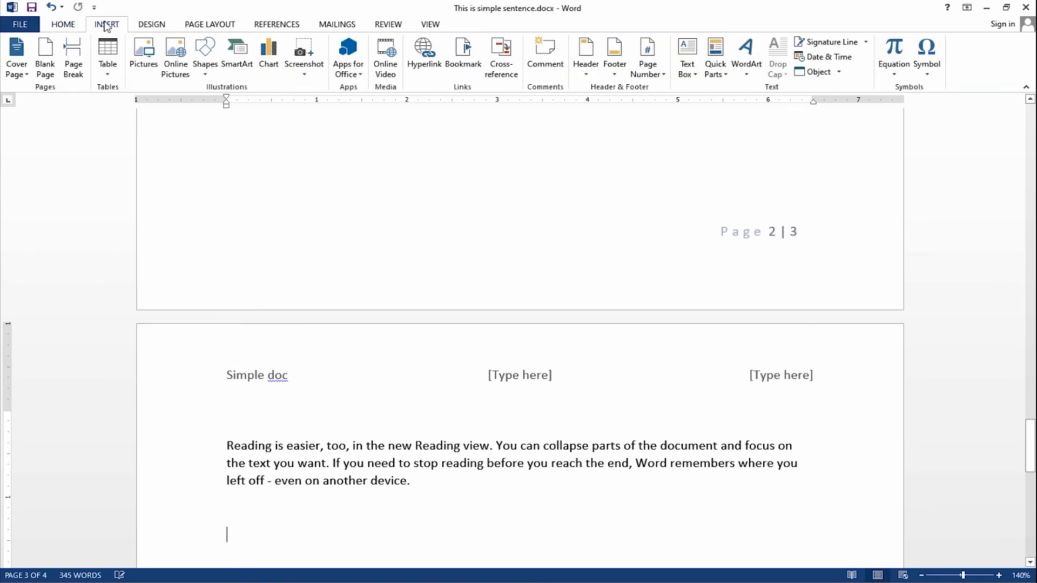
click(651, 70)
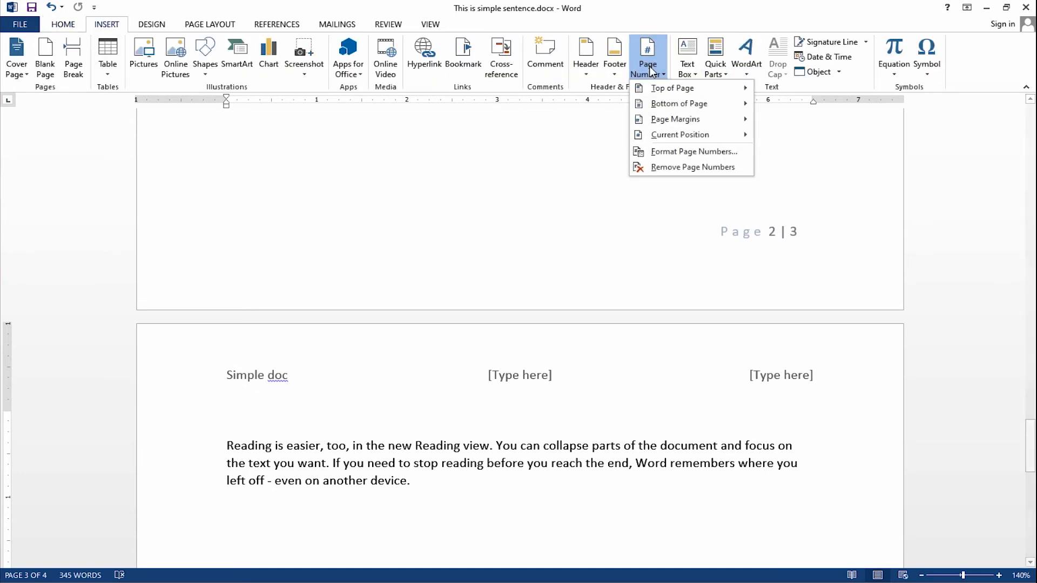
mouse_move(687, 92)
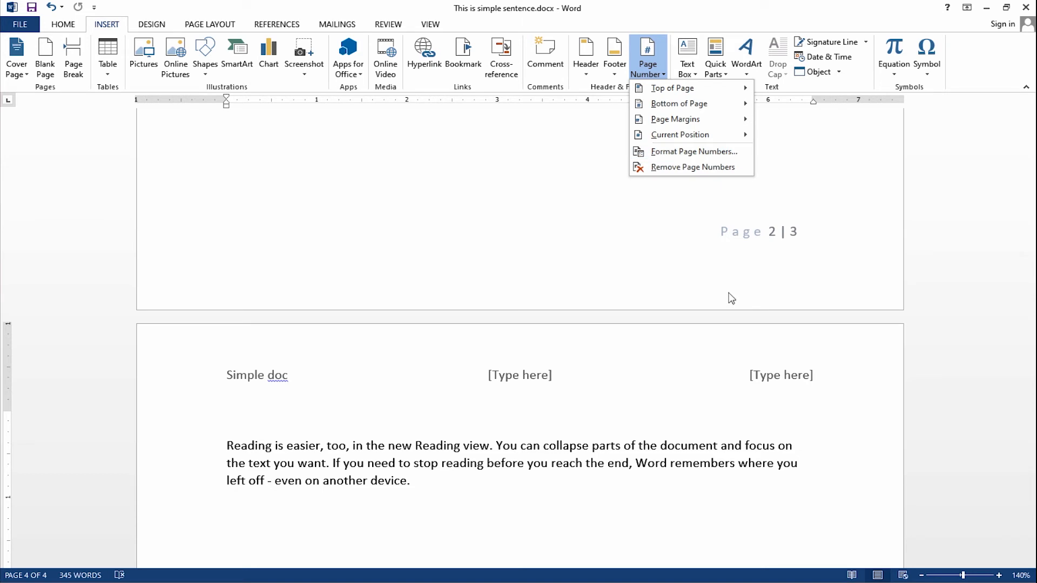
scroll(706, 359, down, 3)
scroll(654, 355, up, 2)
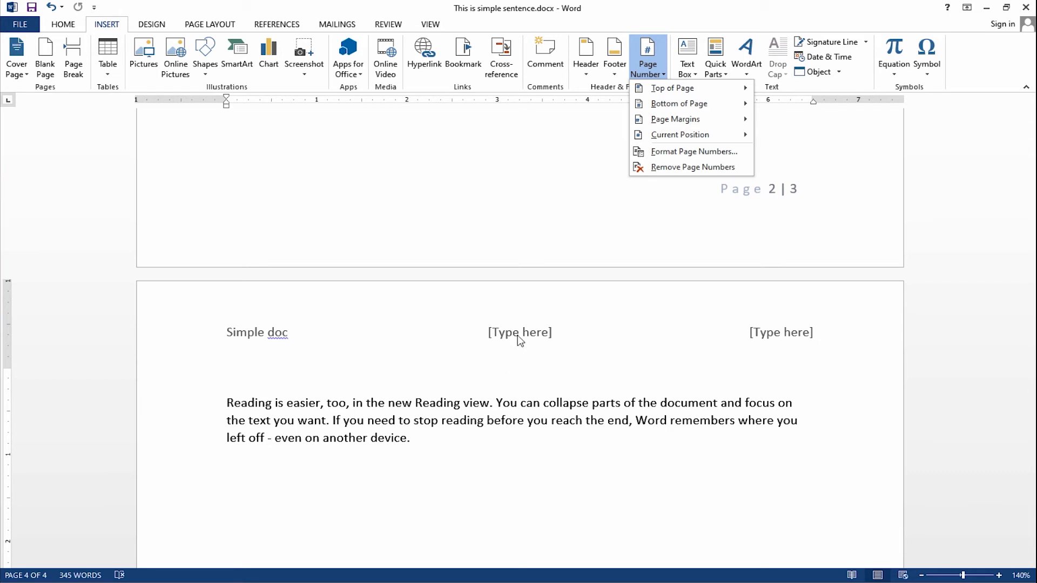
Insert a Simple Text Box on the last page and replace its placeholder with "Text box".
click(687, 59)
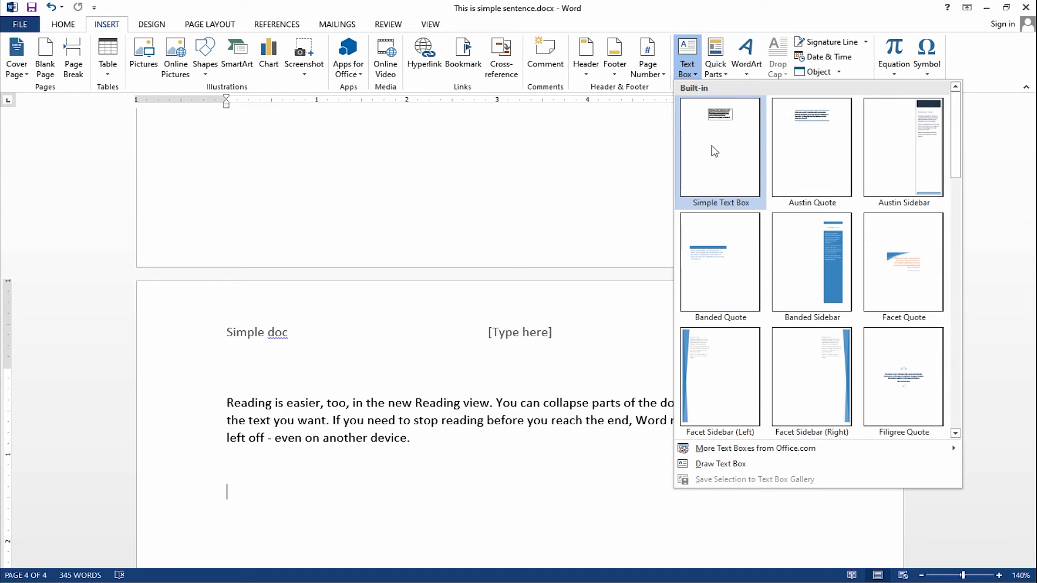
click(714, 124)
scroll(680, 475, down, 3)
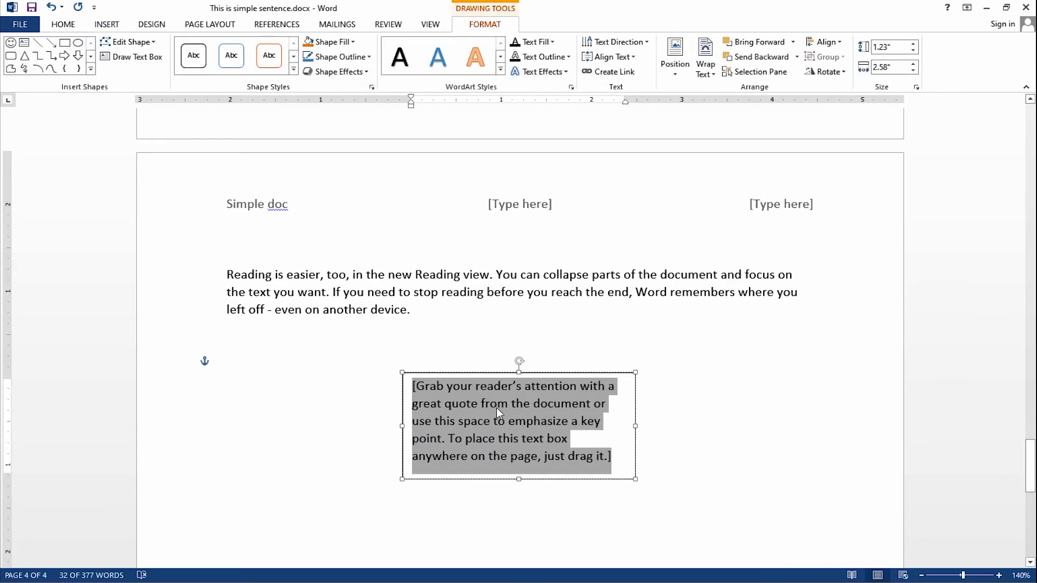
text(t)
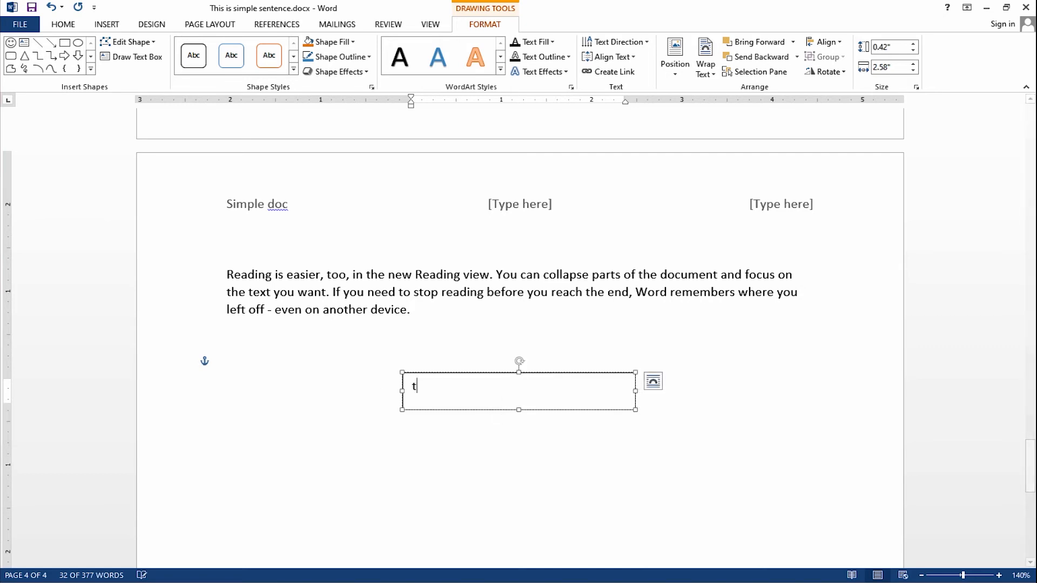
text(ext box)
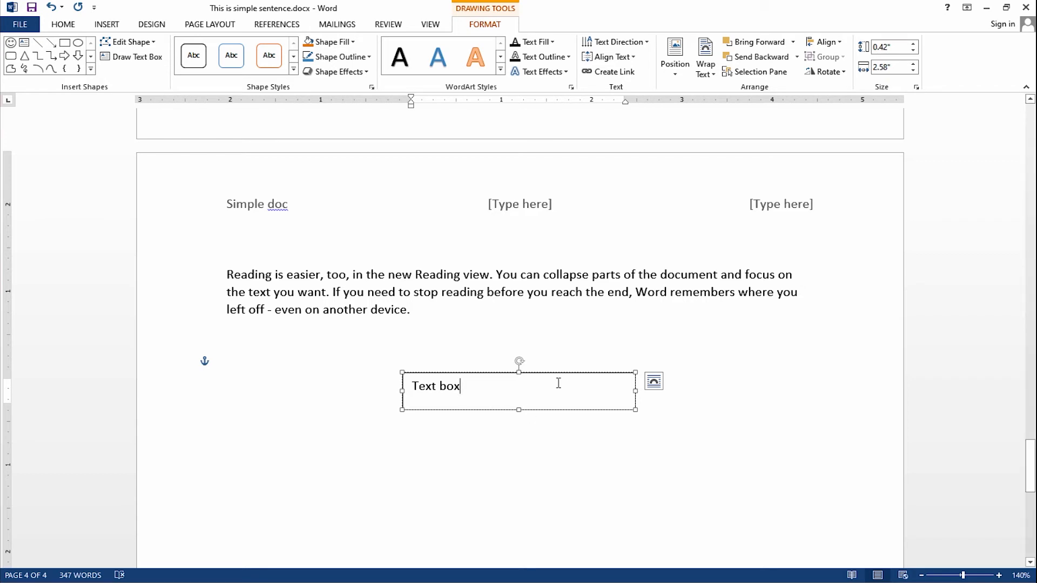
Try the In Front of Text wrapping, set the text box to Behind Text, and move it up over the page header.
drag(554, 372, 708, 373)
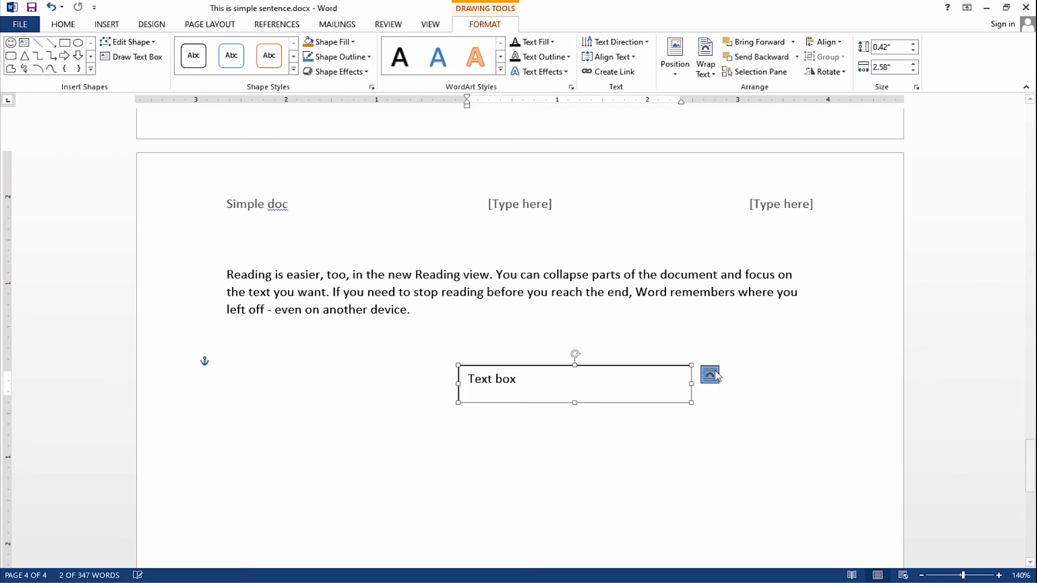
click(713, 374)
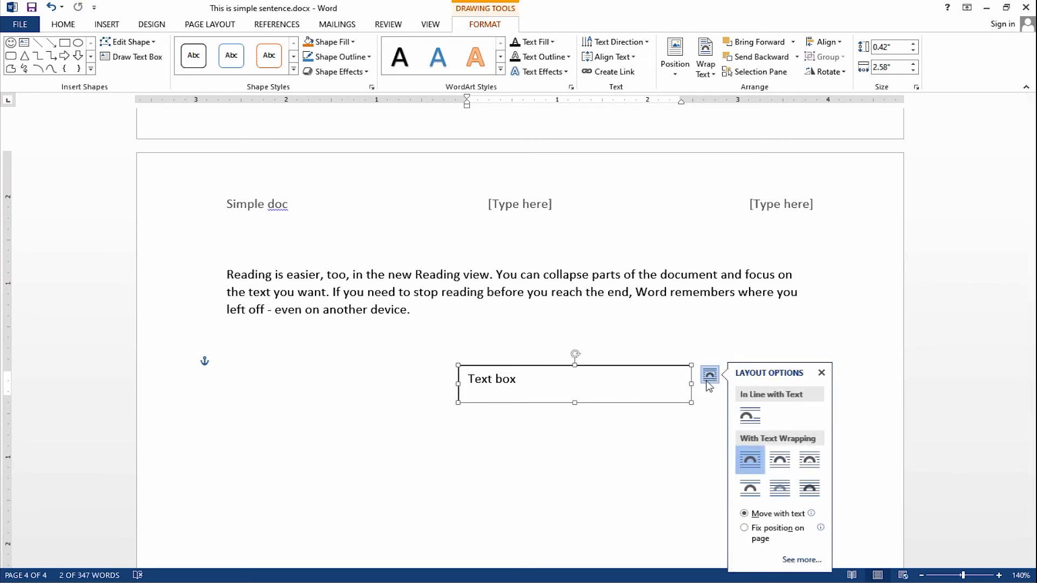
click(817, 490)
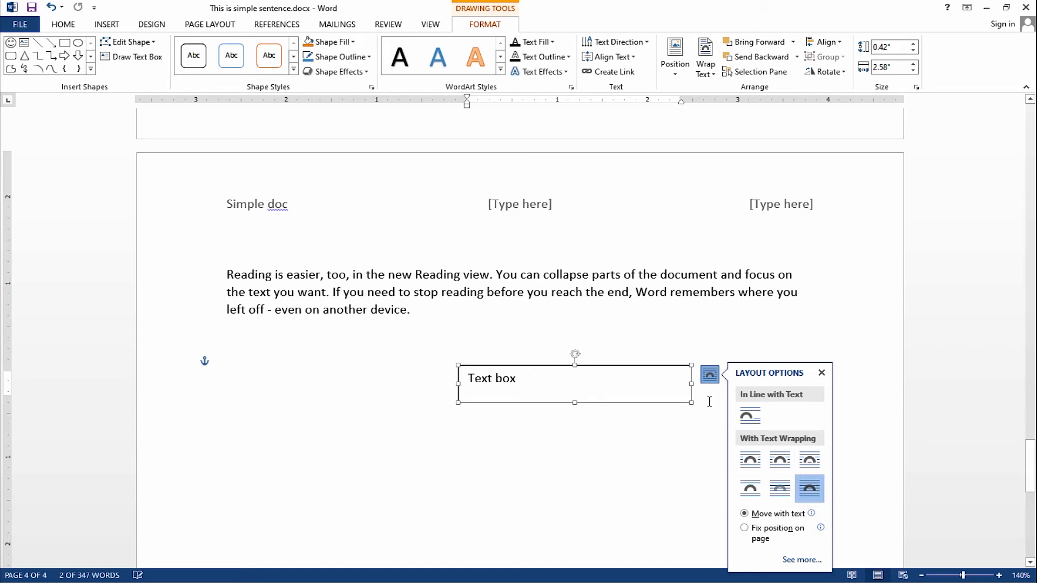
click(780, 489)
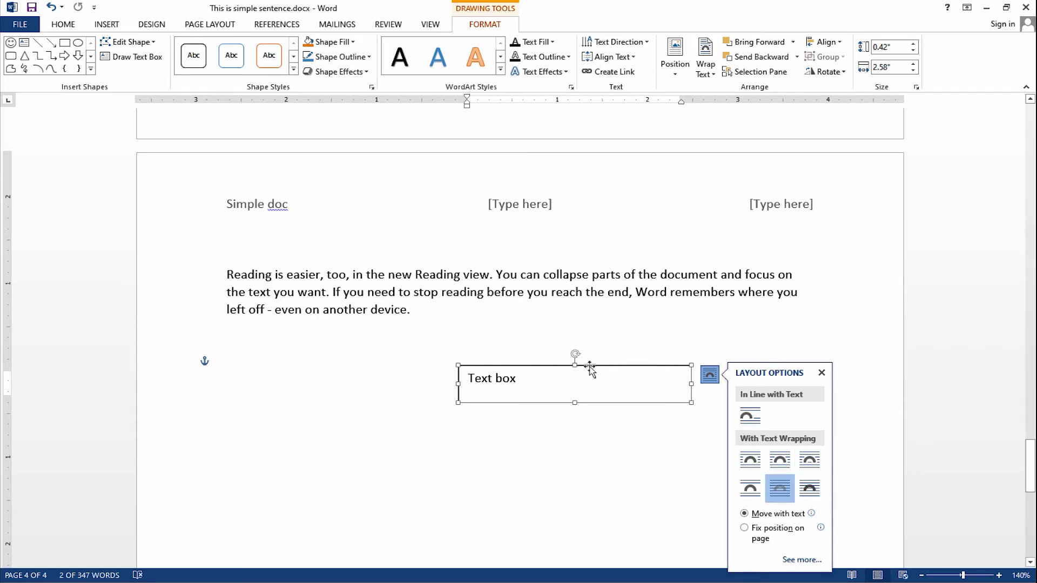
drag(590, 365, 673, 172)
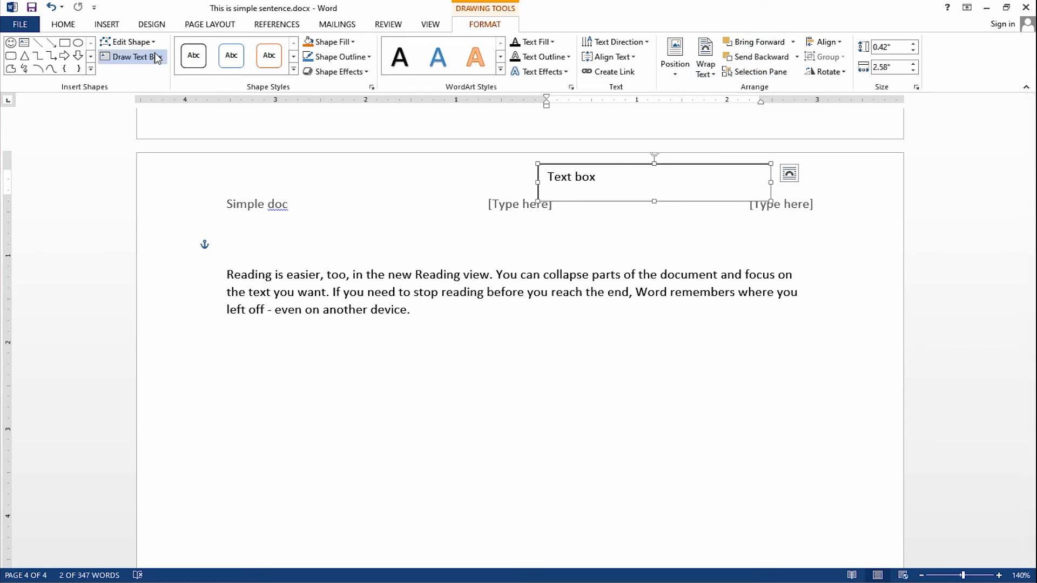
Create black shadowed WordArt from the selected text box and move it above the start of the last page's paragraph.
click(96, 24)
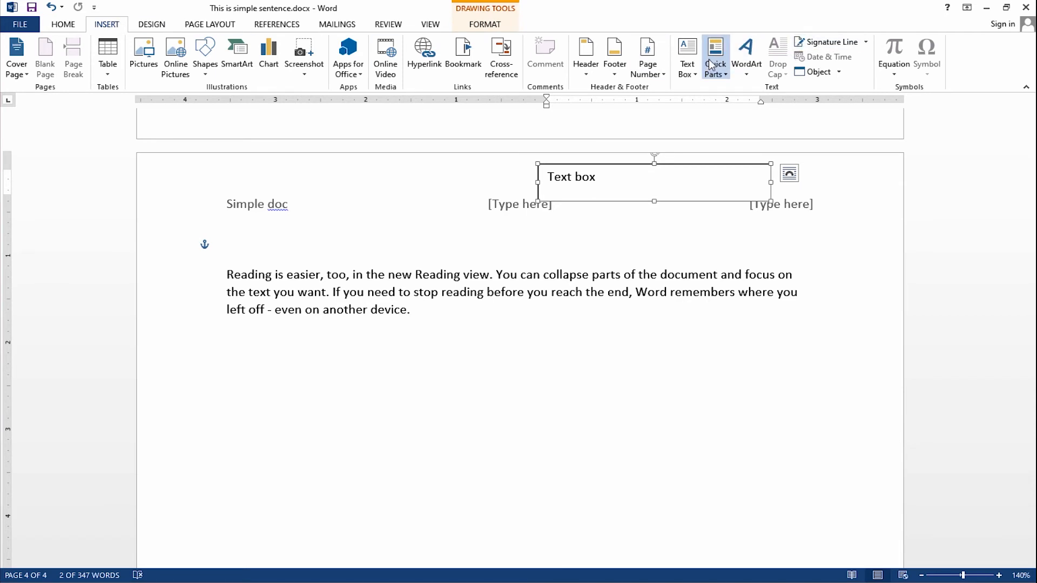
click(756, 58)
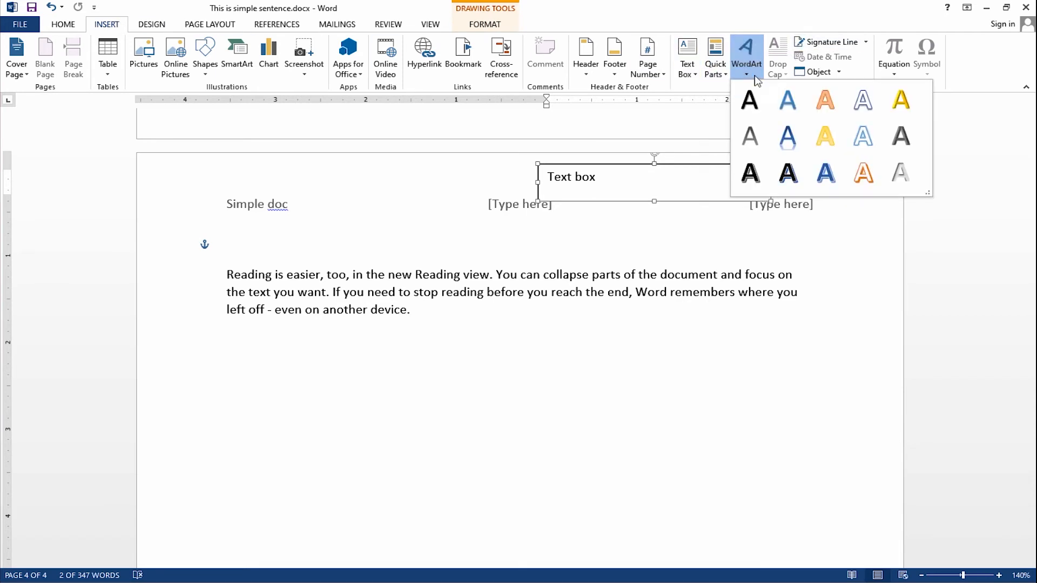
click(751, 102)
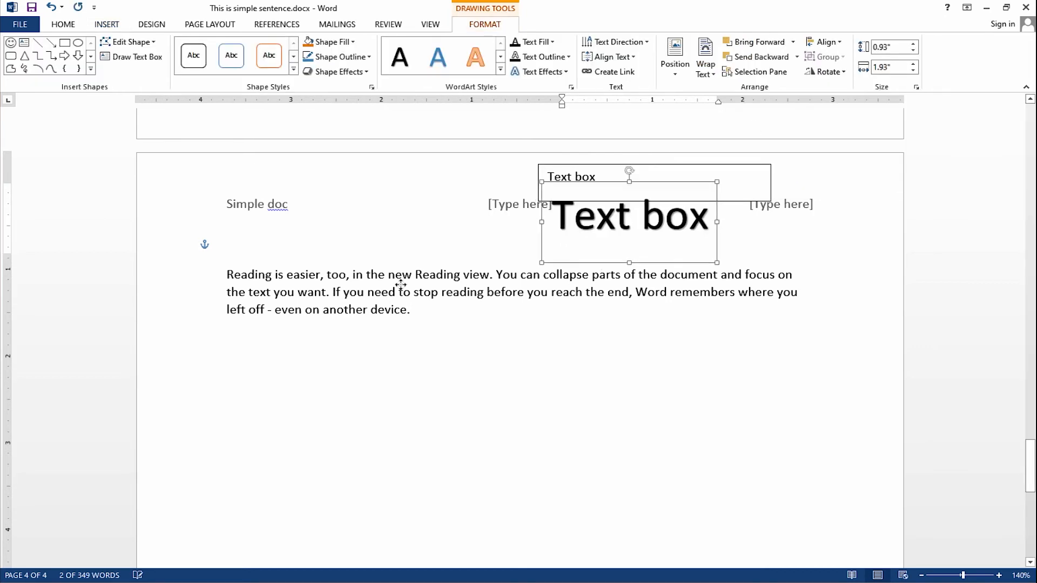
mouse_move(401, 284)
mouse_down()
mouse_move(377, 289)
mouse_move(415, 245)
mouse_move(406, 281)
mouse_up()
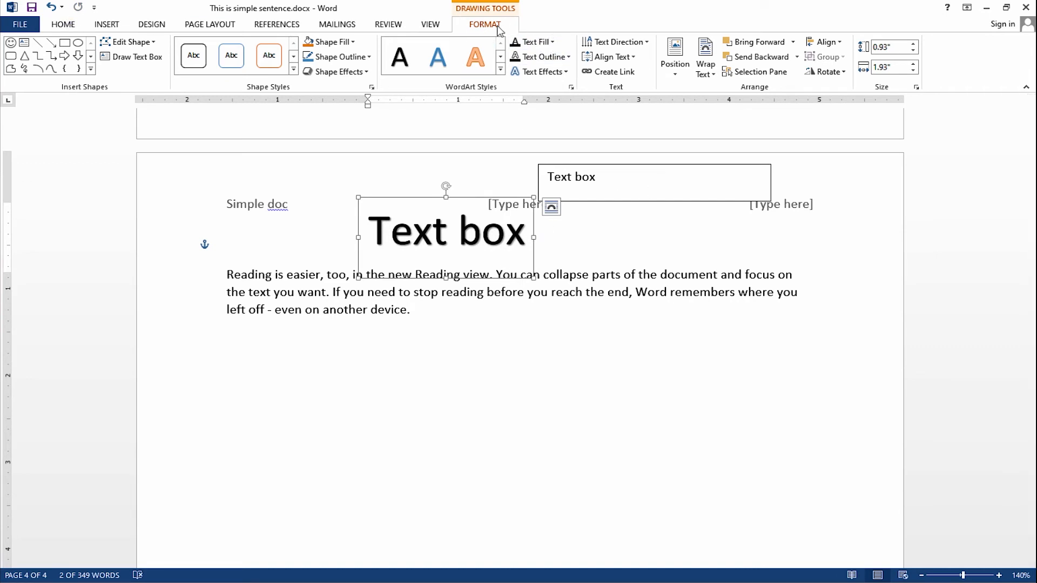
Place the cursor below the last paragraph, browse the full symbol set and its fonts, and close it without inserting anything.
click(111, 28)
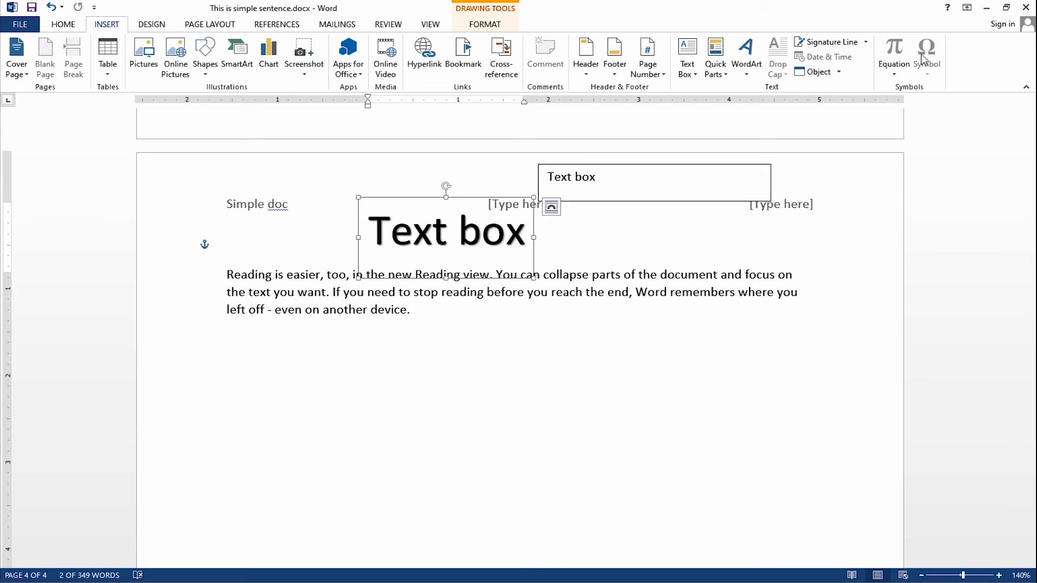
click(244, 337)
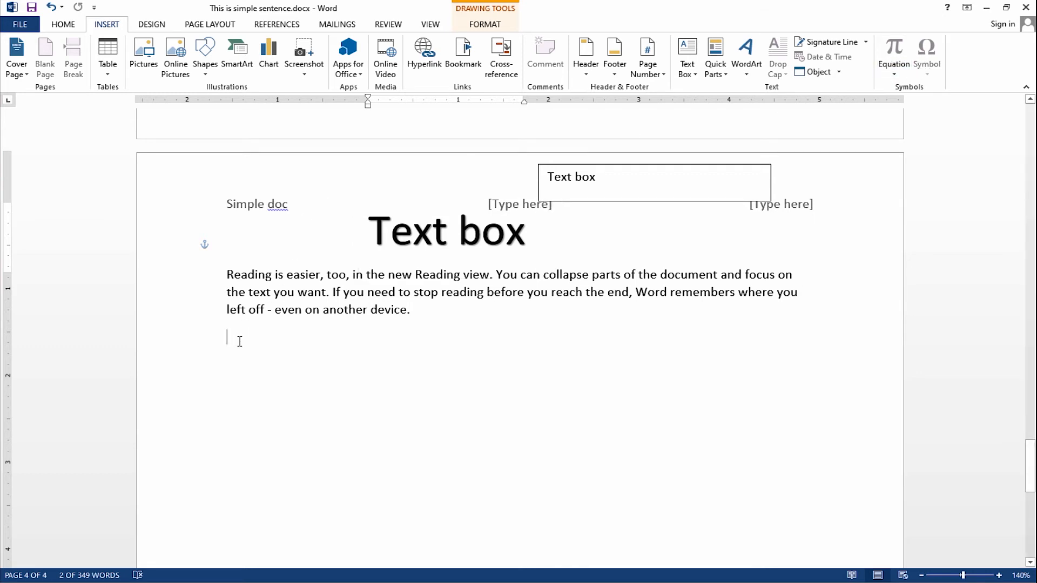
click(927, 67)
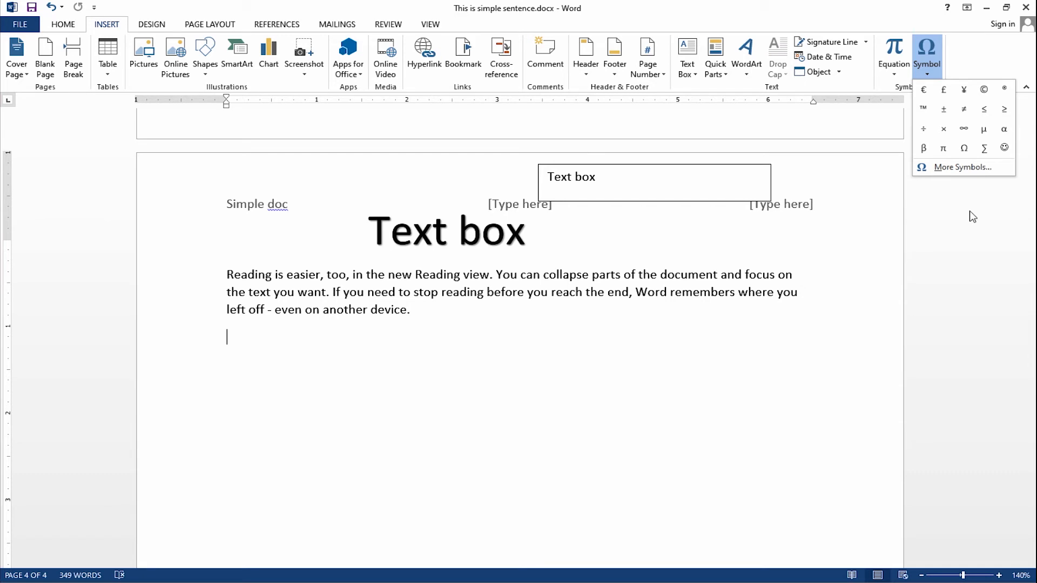
click(952, 167)
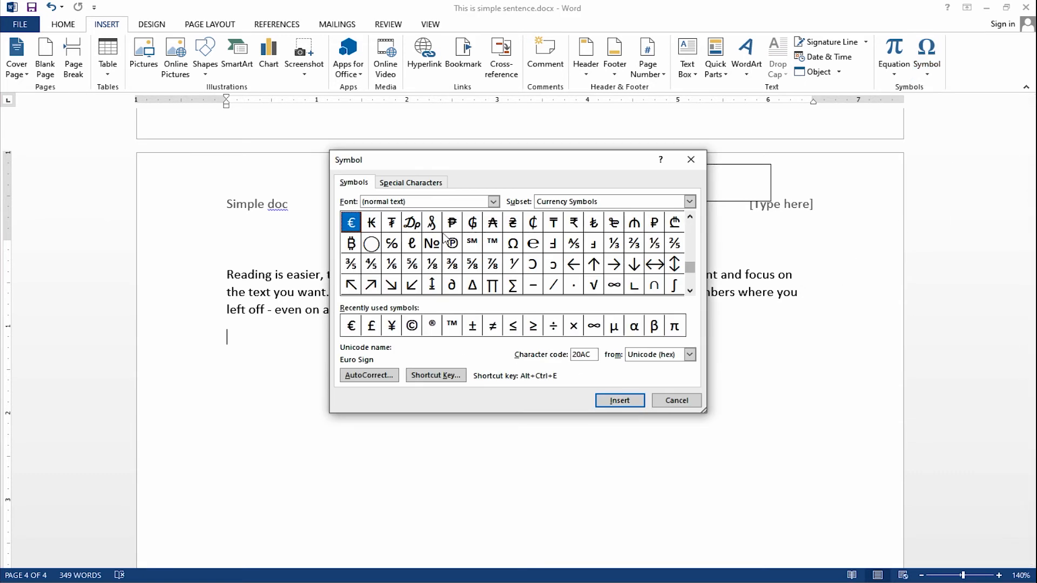
click(493, 202)
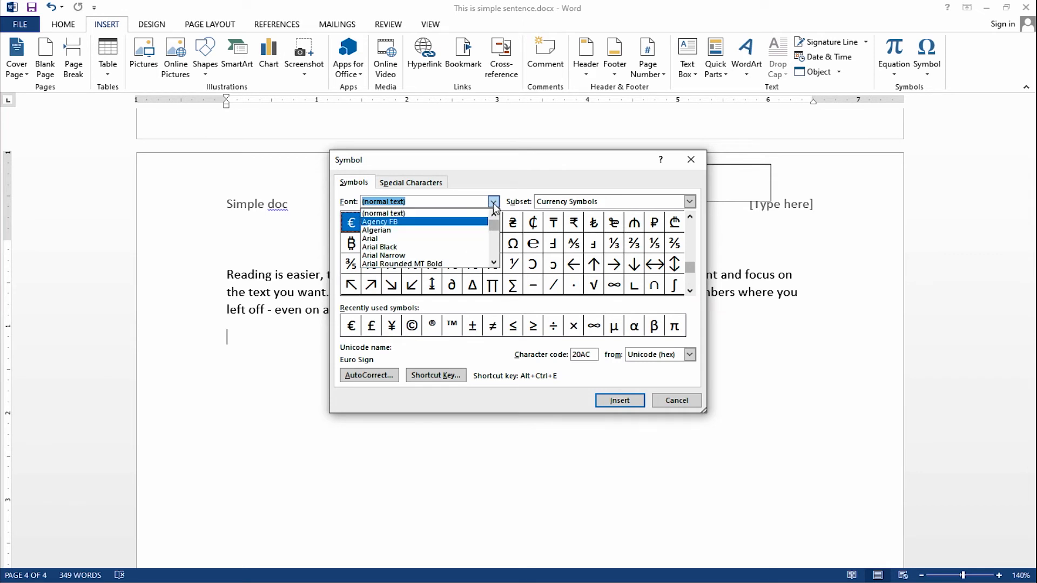
click(664, 403)
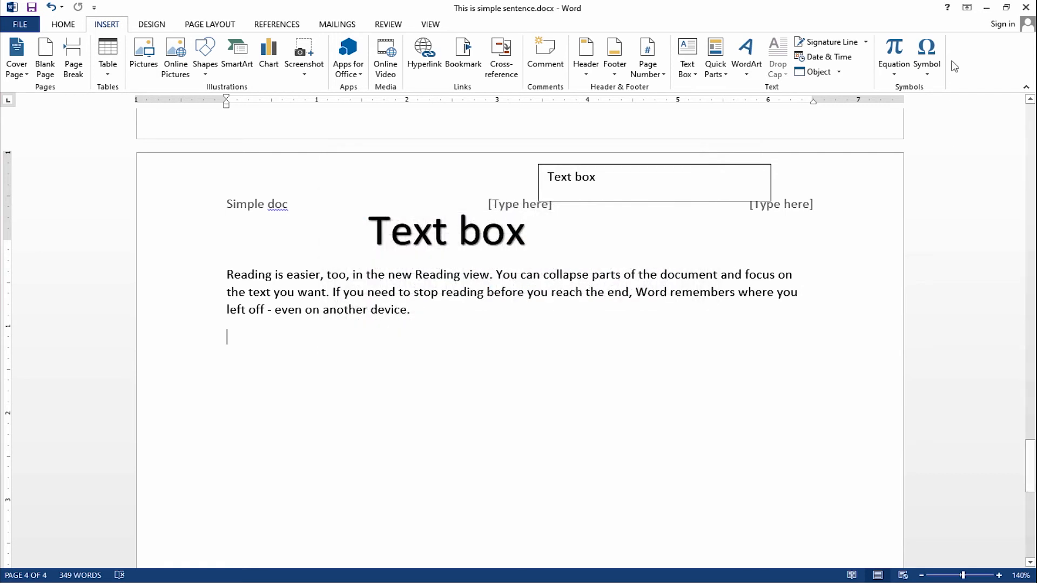
Browse the built-in and Office.com equations, insert a new blank equation below the paragraph, and view the Basic Math symbols.
click(899, 67)
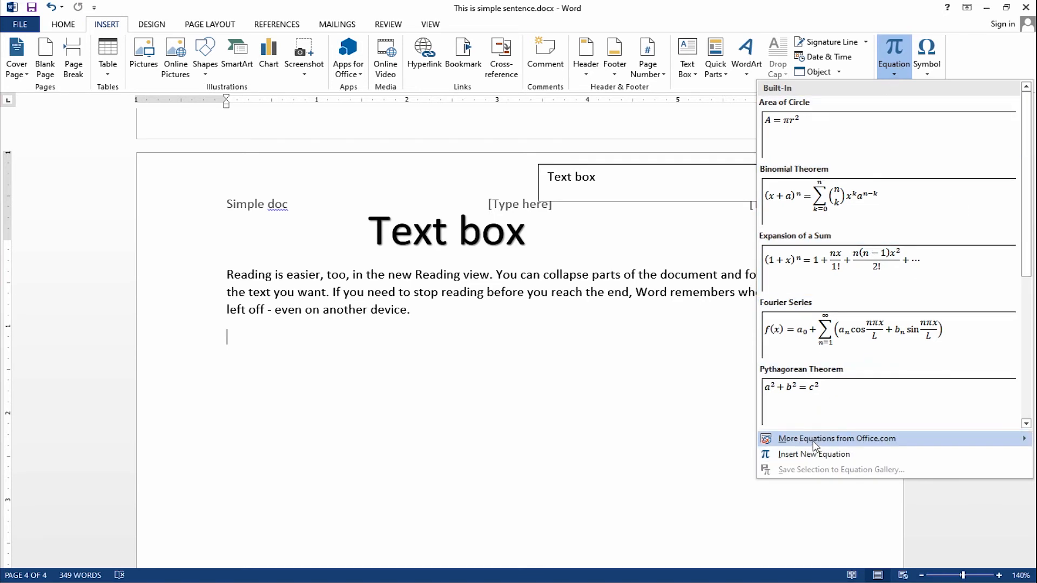
mouse_move(814, 443)
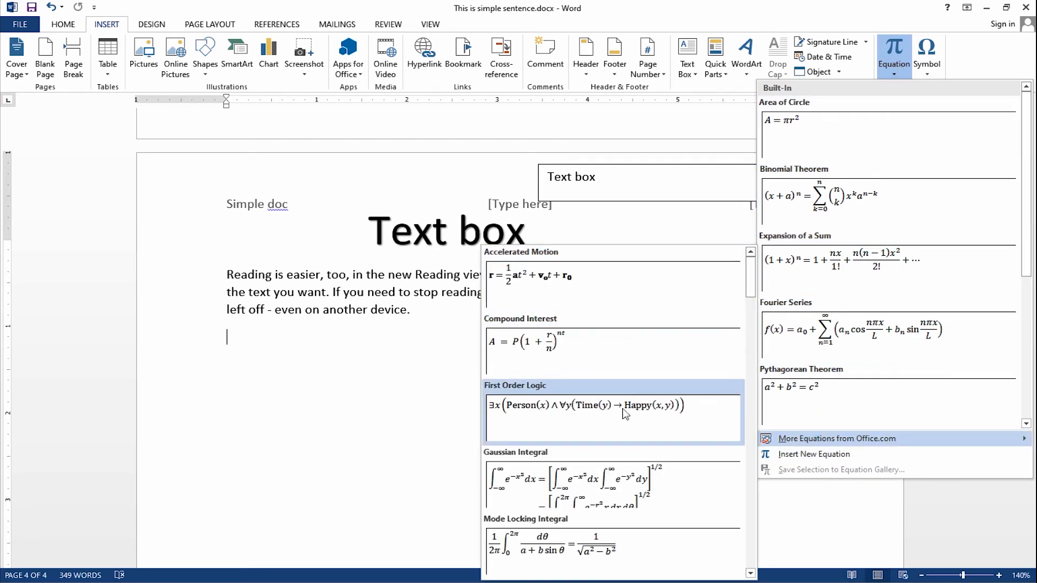
click(803, 455)
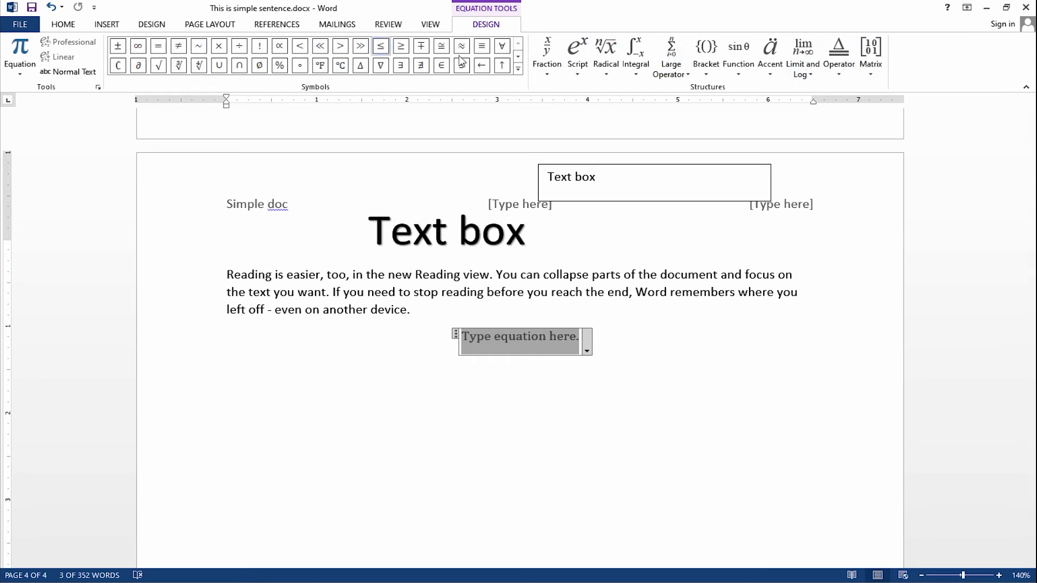
click(517, 69)
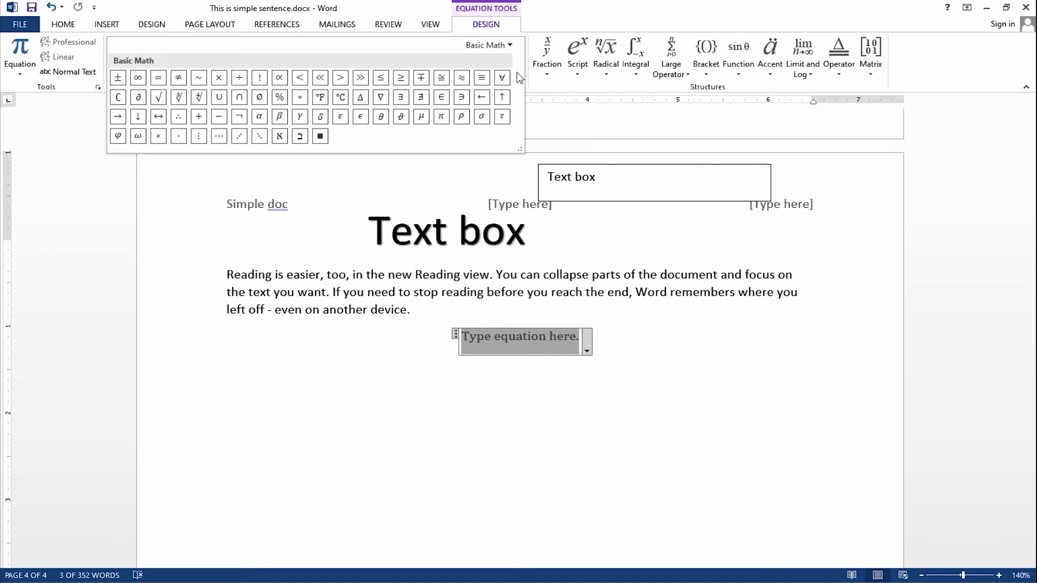
click(920, 54)
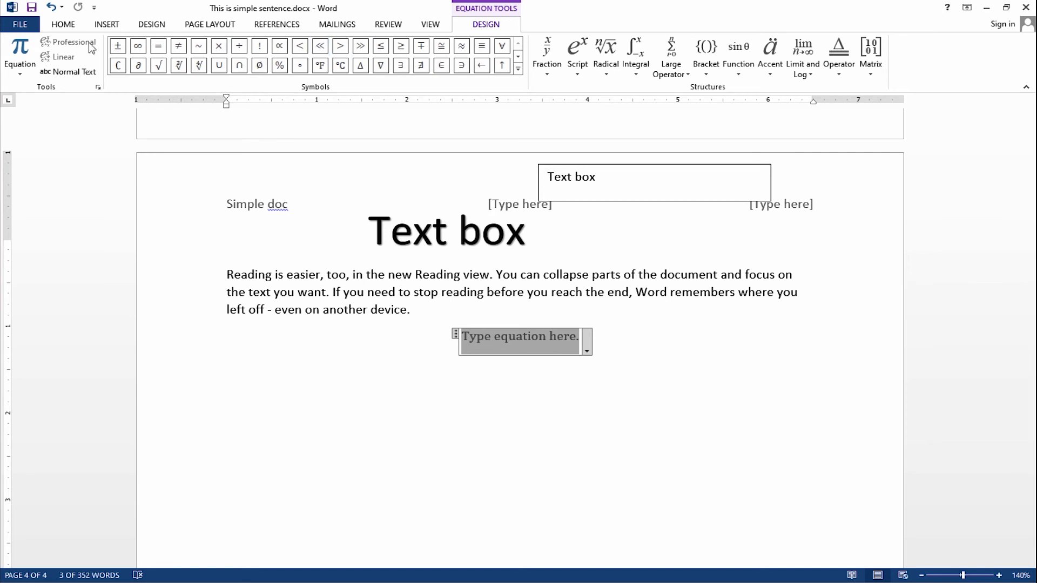
click(115, 26)
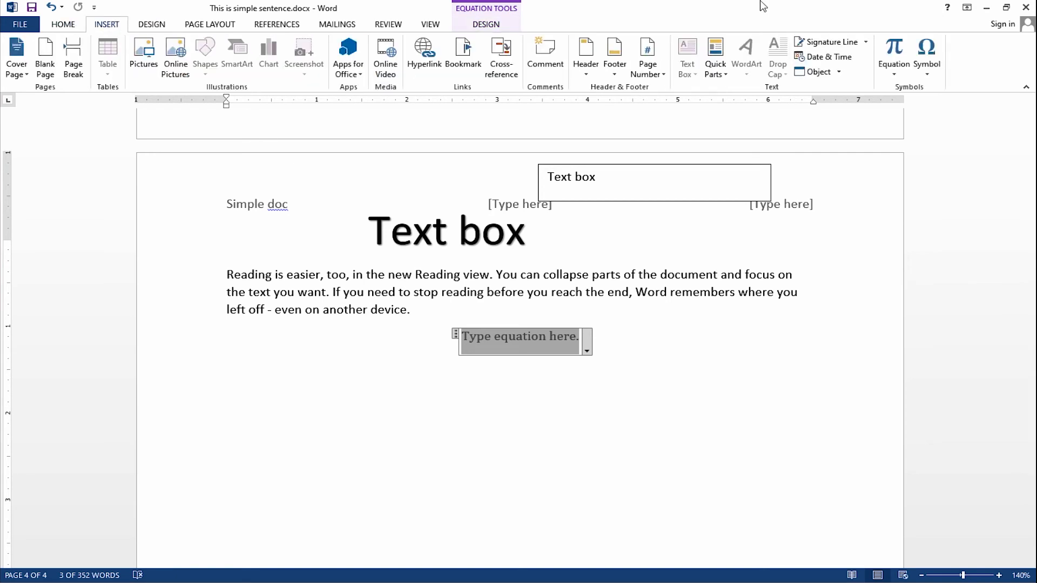
Apply the CONFIDENTIAL 1 watermark to the document and check it on the last two pages.
click(154, 25)
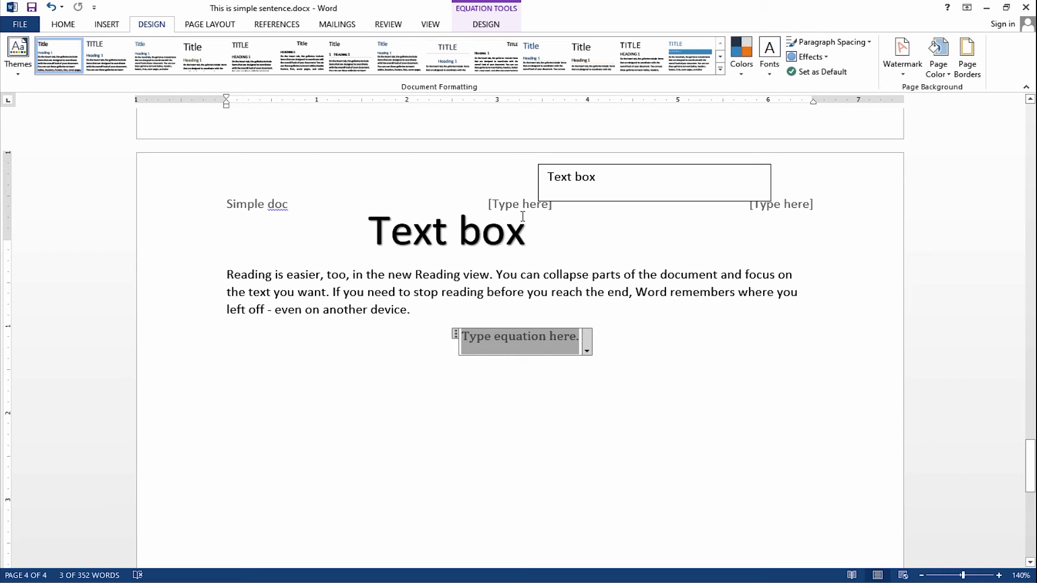
click(879, 169)
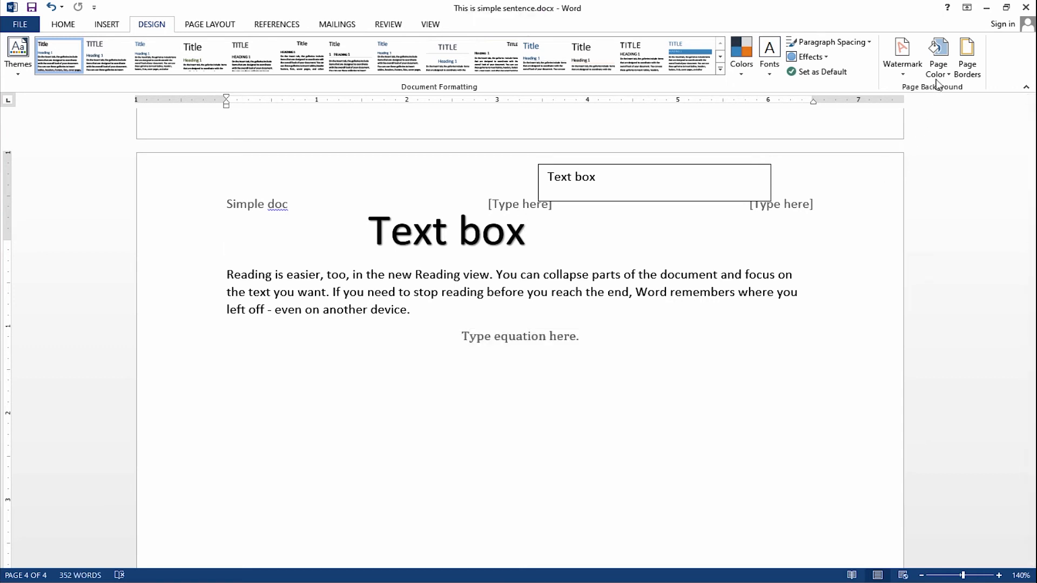
click(903, 57)
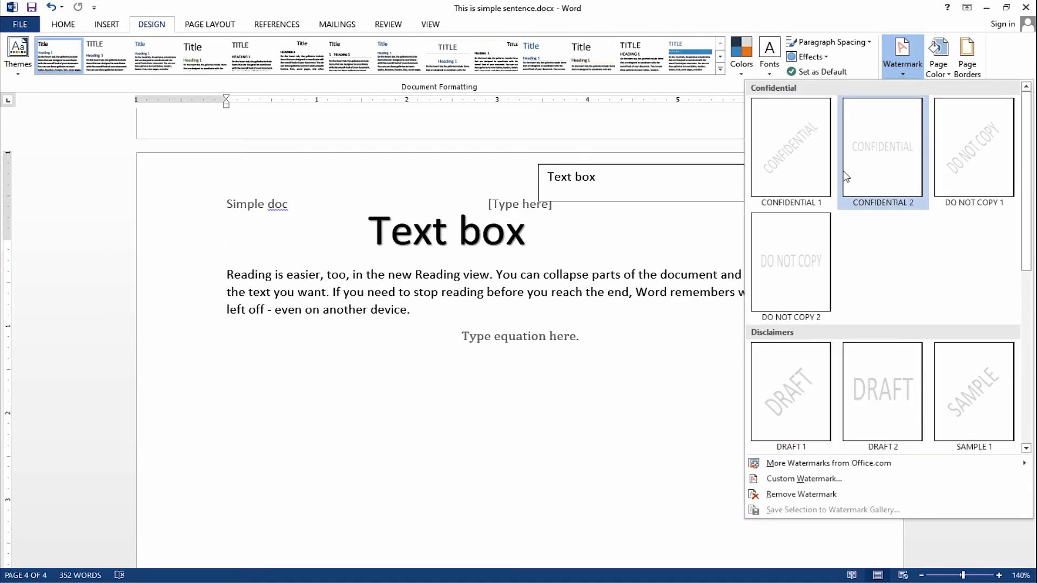
click(799, 156)
scroll(540, 405, down, 3)
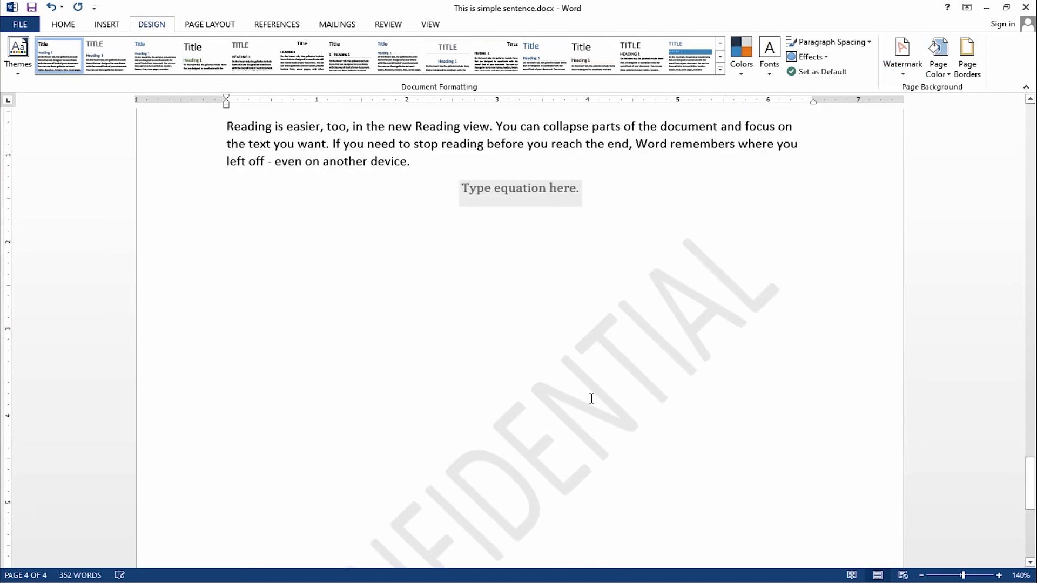
scroll(574, 362, up, 10)
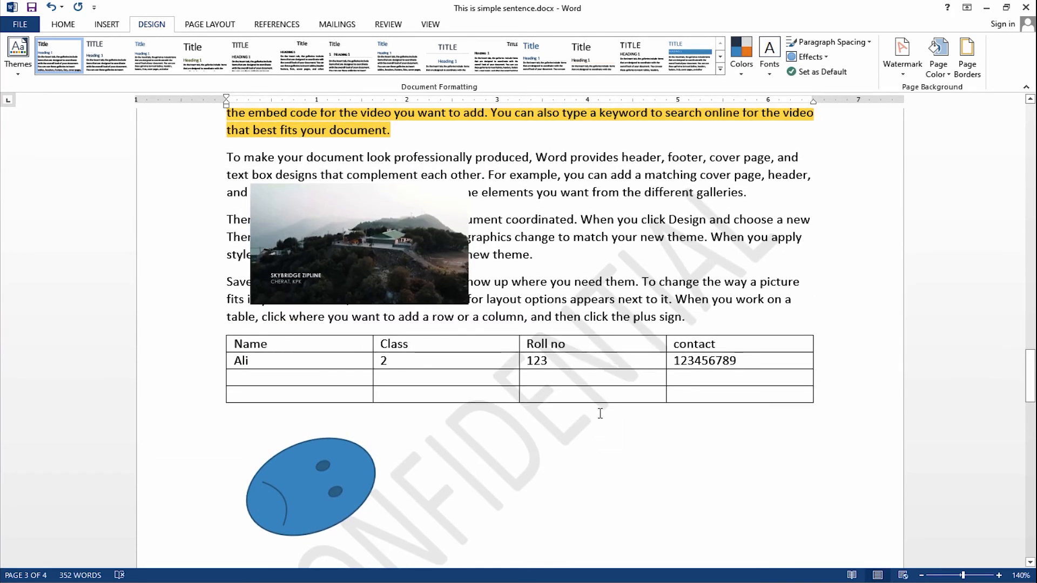
click(513, 422)
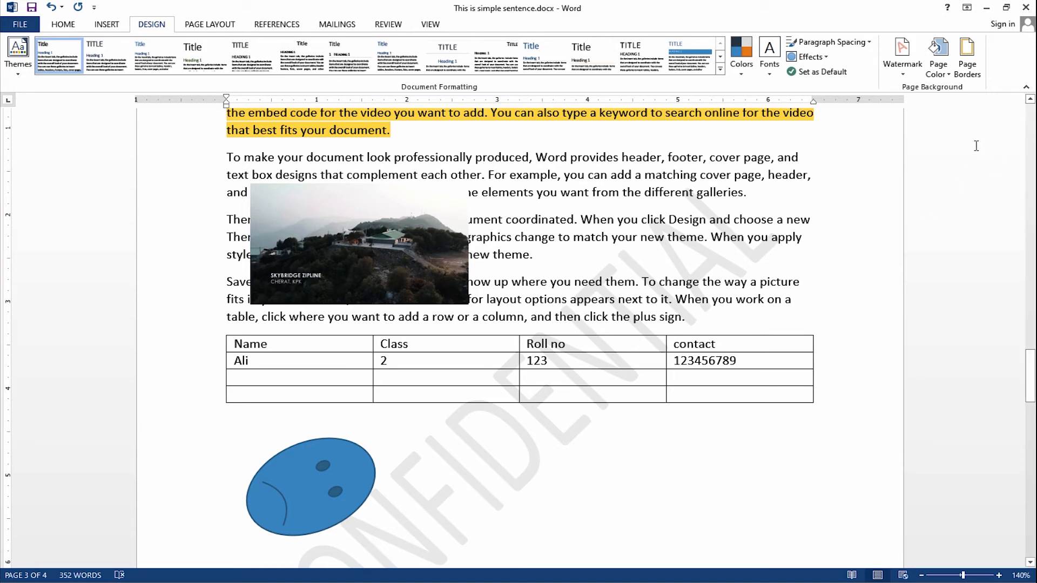
Add a dashed box page border with ½ pt width, automatic colour and no art to the whole document.
click(968, 56)
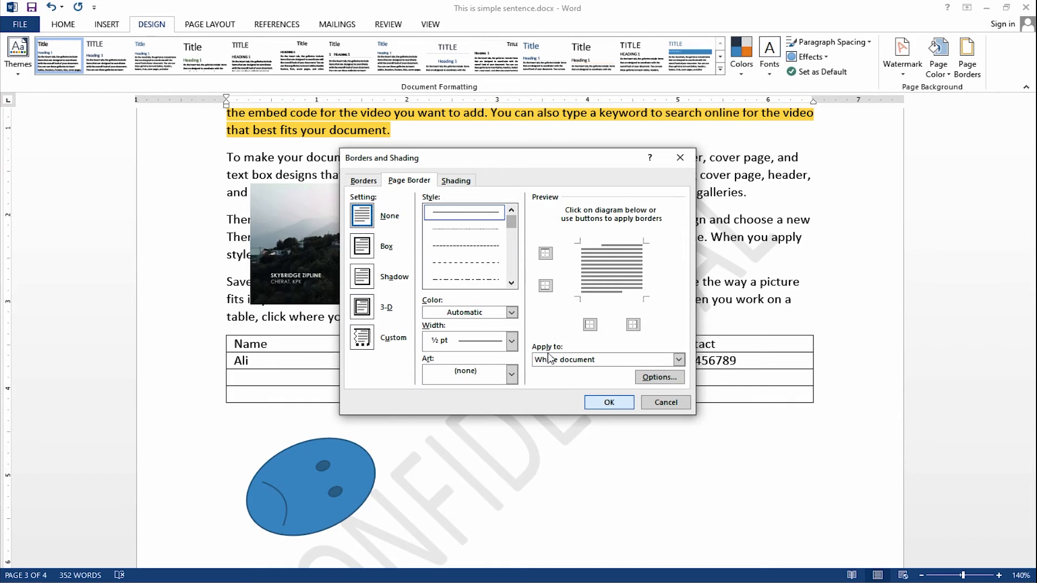
click(458, 263)
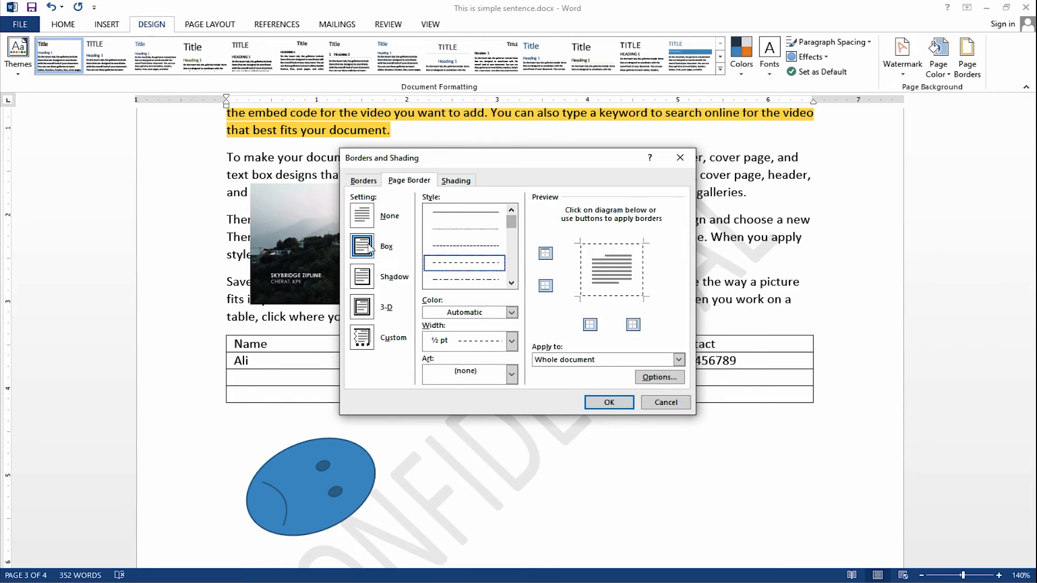
click(511, 313)
click(511, 312)
click(511, 341)
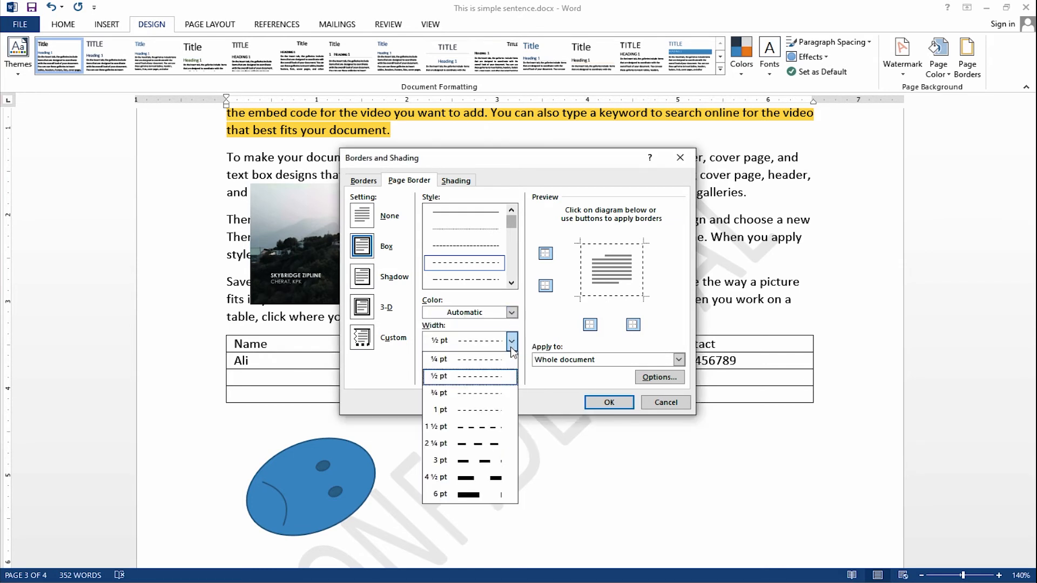
click(550, 330)
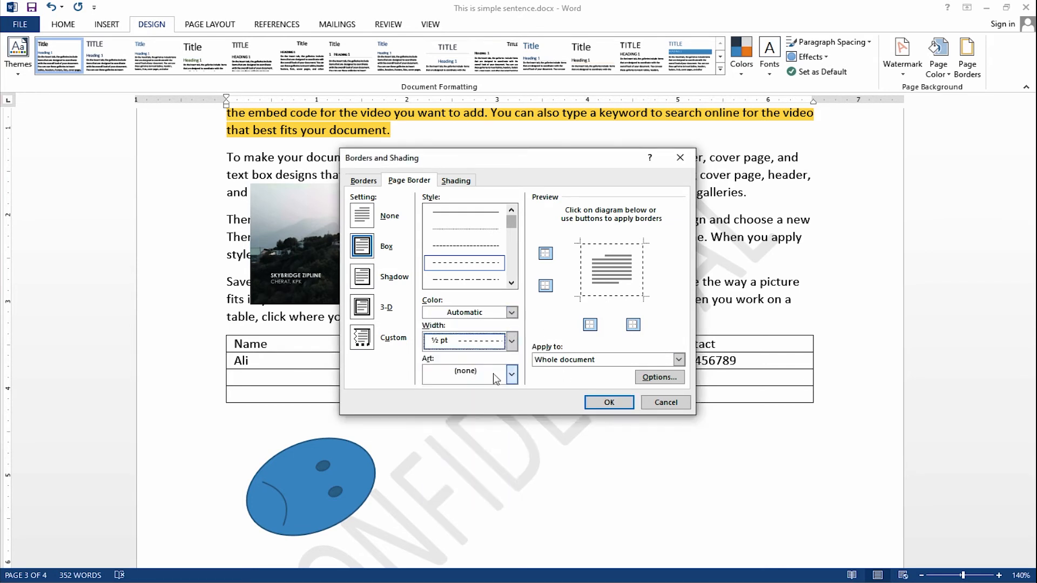
click(511, 374)
click(511, 374)
click(512, 374)
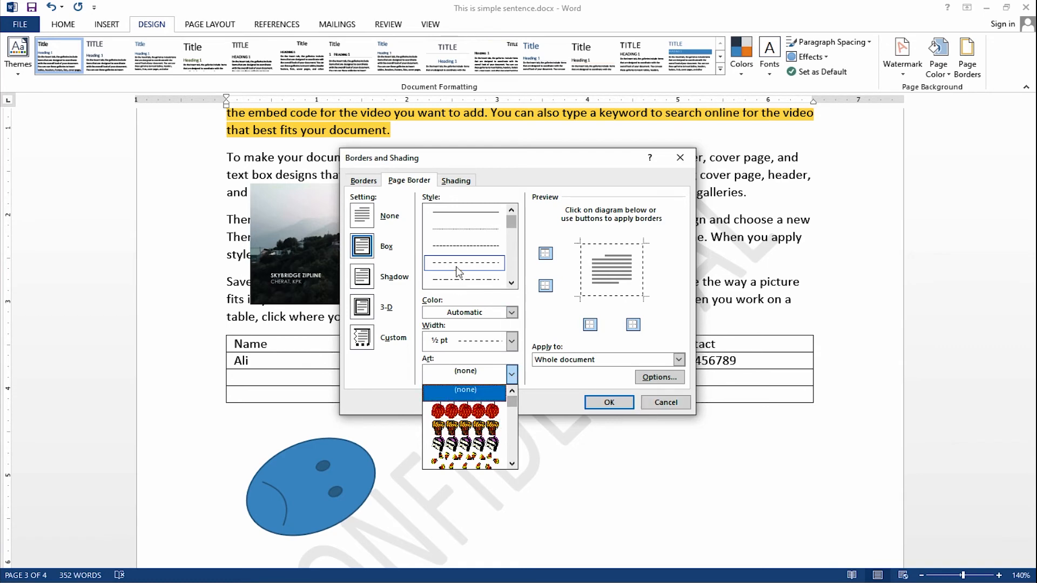
click(476, 220)
click(610, 403)
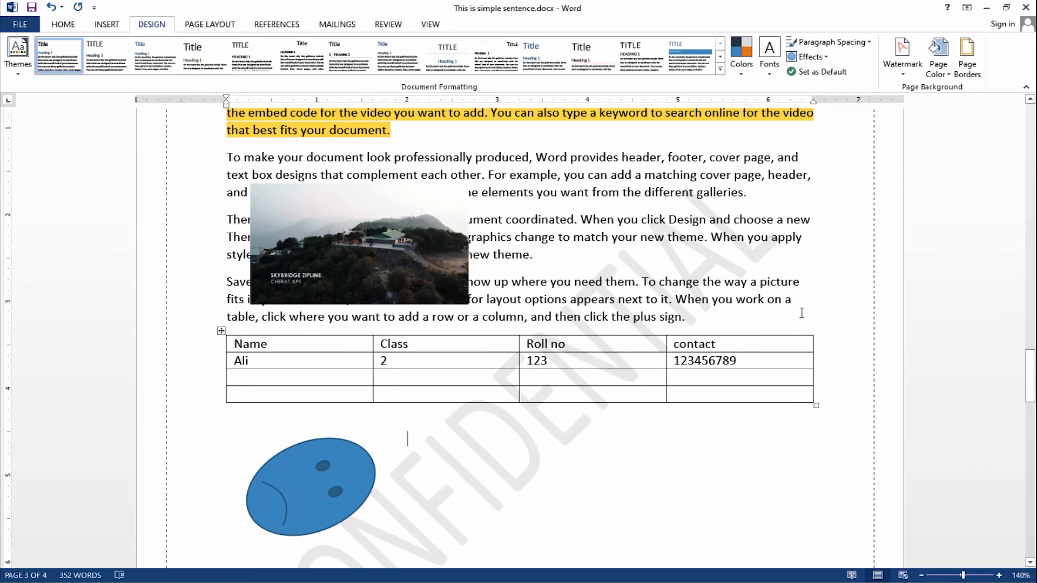
Review the preset page margins, try Landscape orientation on the document, and return it to Portrait.
click(203, 26)
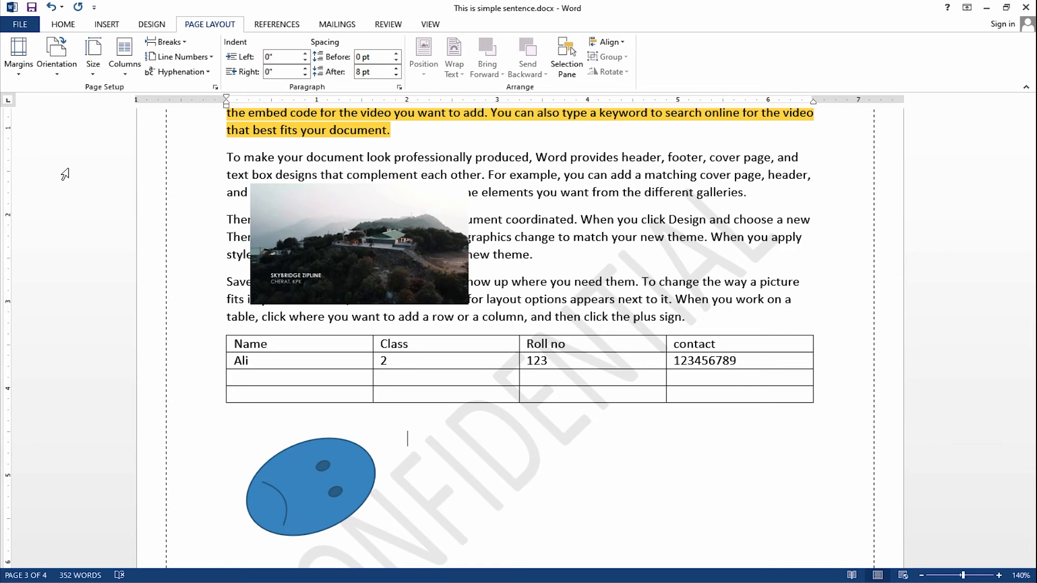
click(21, 64)
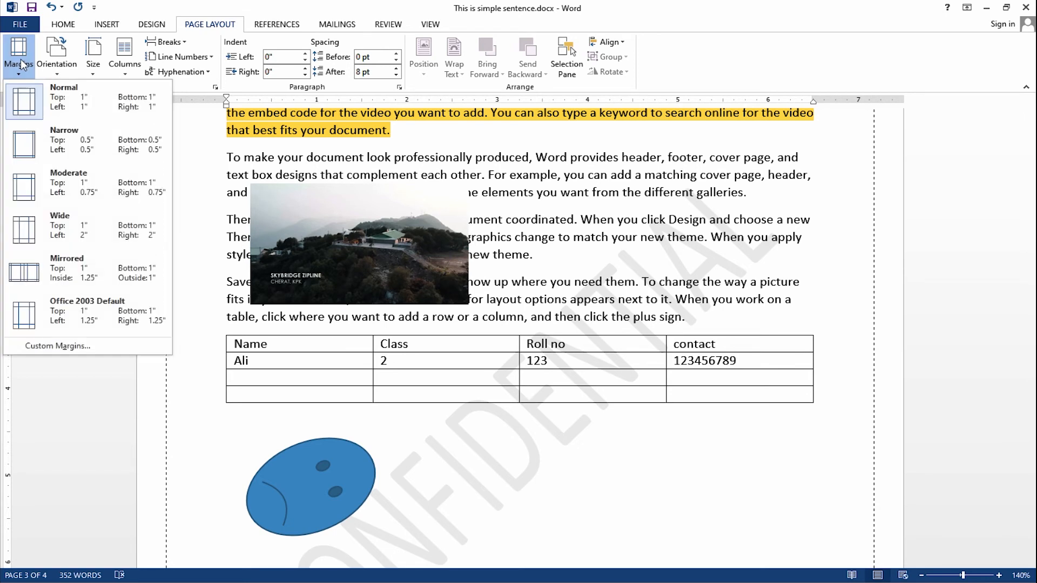
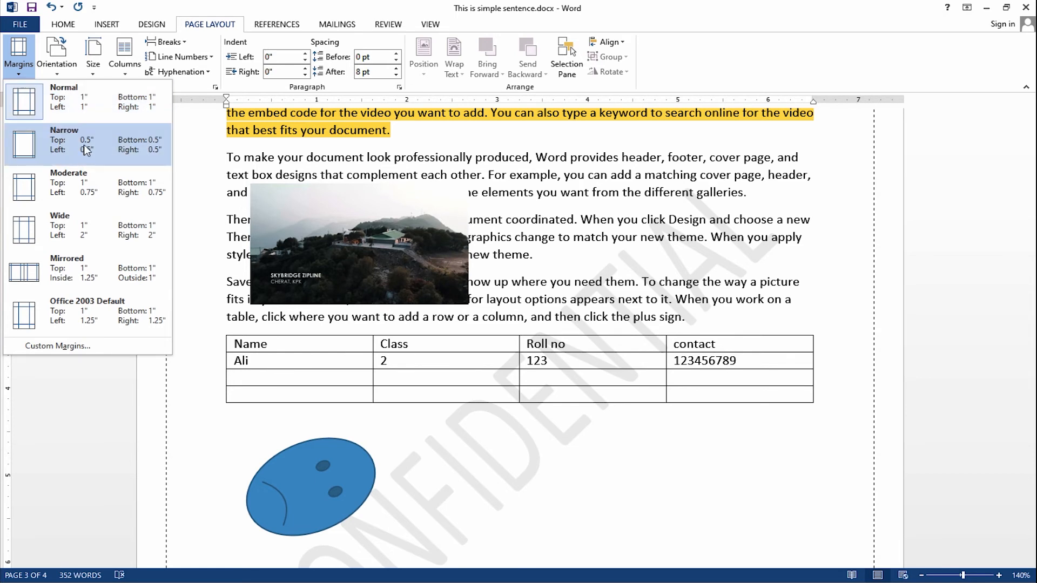
click(63, 64)
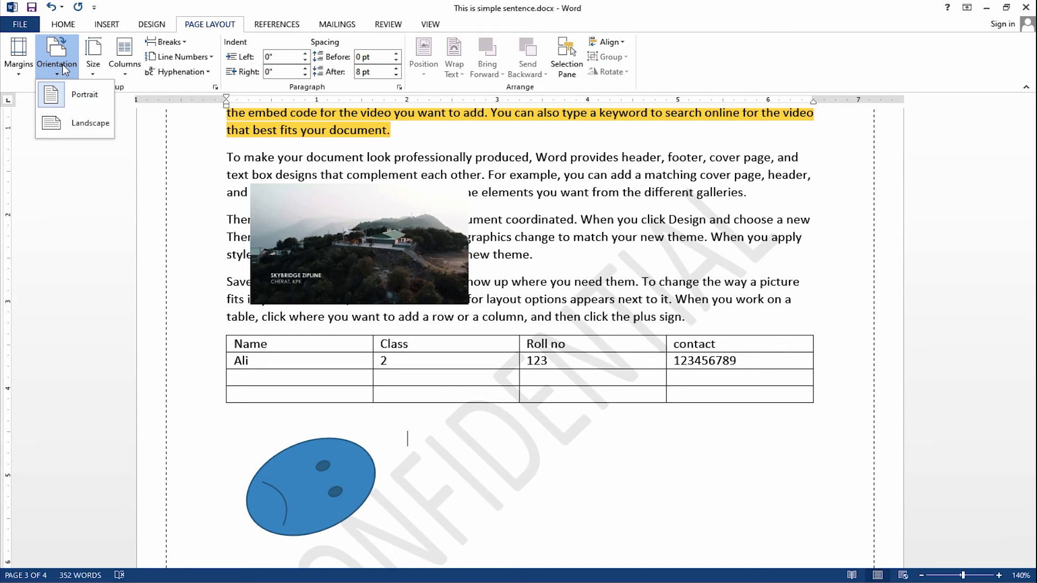
click(79, 123)
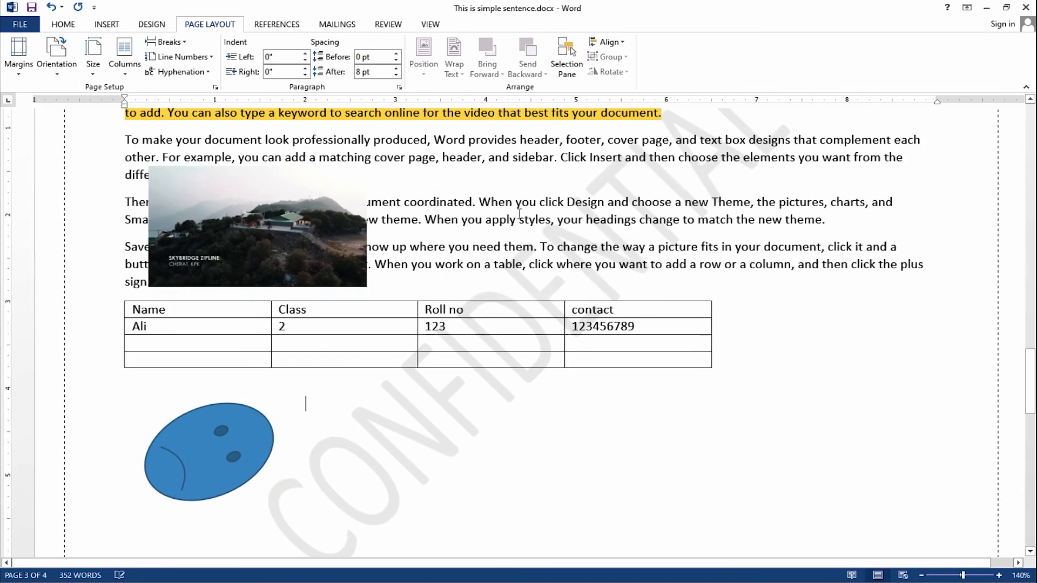
scroll(520, 214, down, 4)
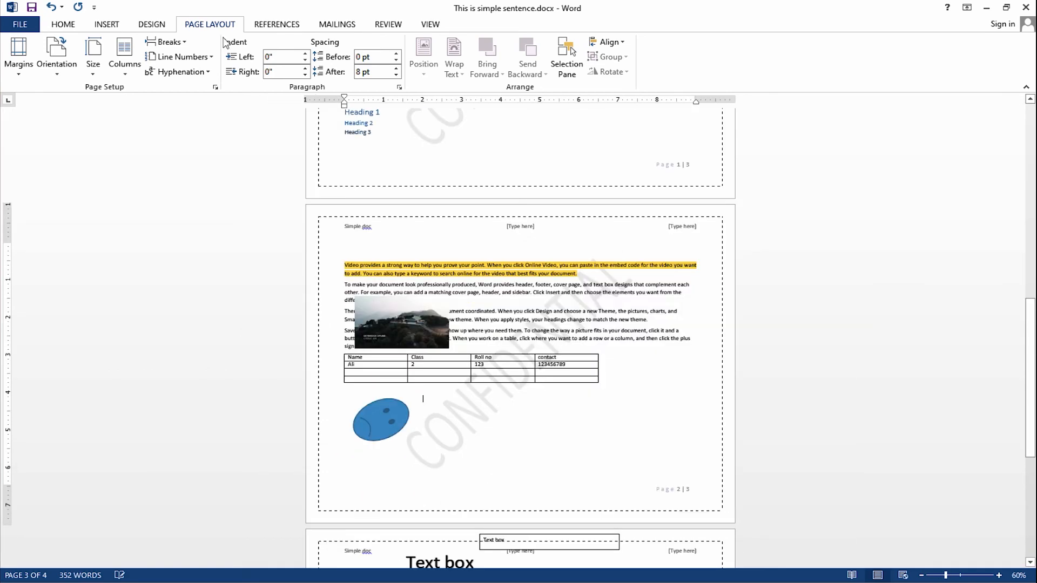
click(68, 65)
click(87, 95)
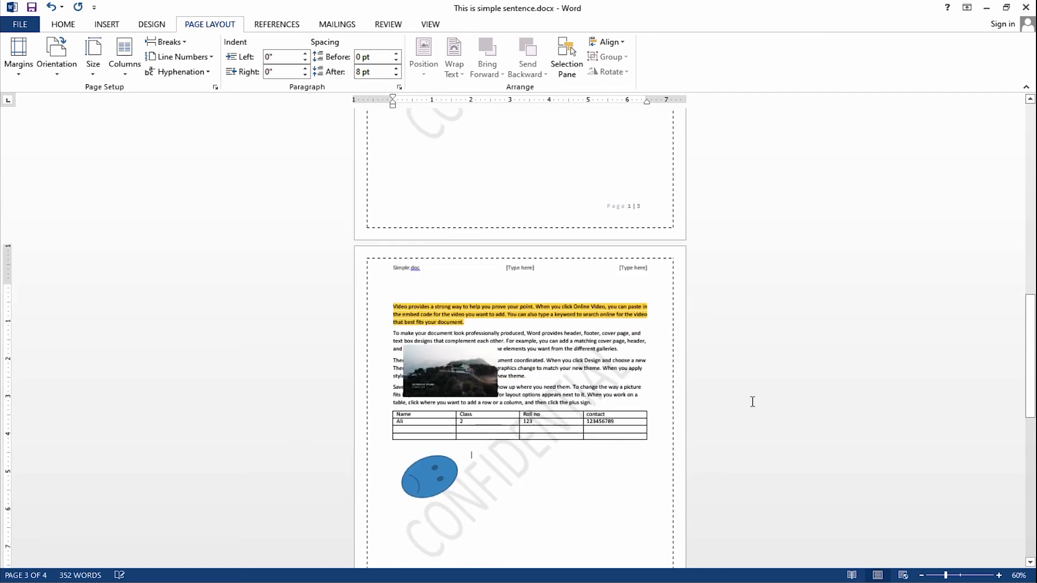
Move the landscape picture down off the paragraphs so that it sits over the table.
mouse_move(946, 576)
mouse_down()
mouse_move(966, 576)
mouse_move(929, 575)
mouse_up()
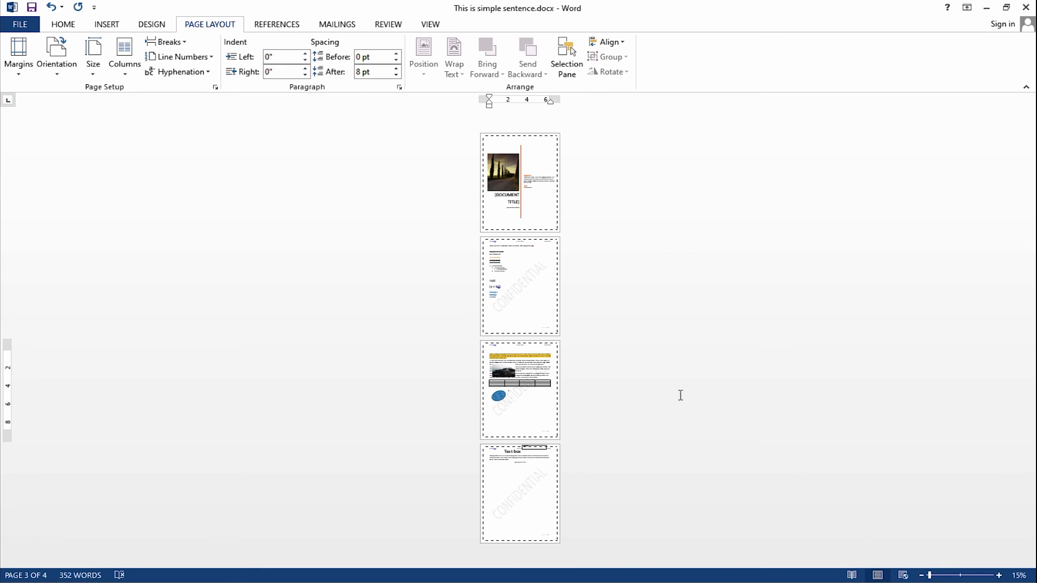
click(974, 576)
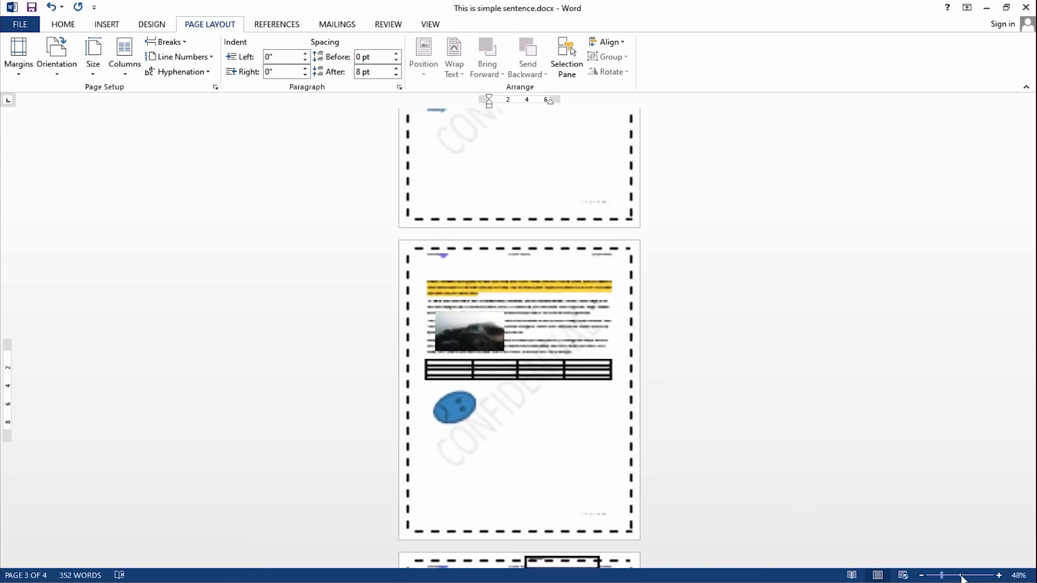
mouse_move(975, 576)
mouse_down()
mouse_move(992, 576)
mouse_move(952, 576)
mouse_move(960, 575)
mouse_up()
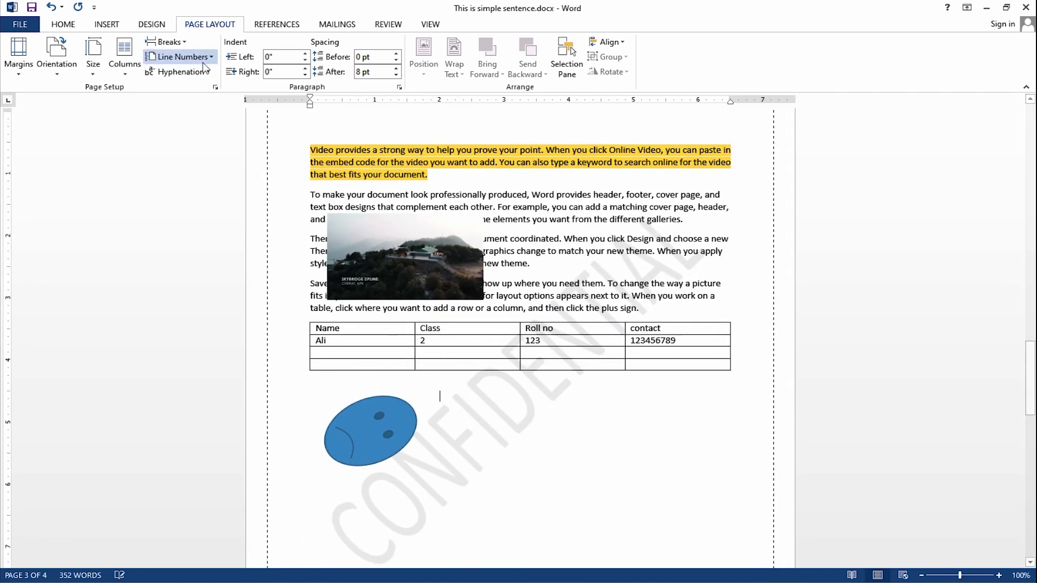
click(125, 52)
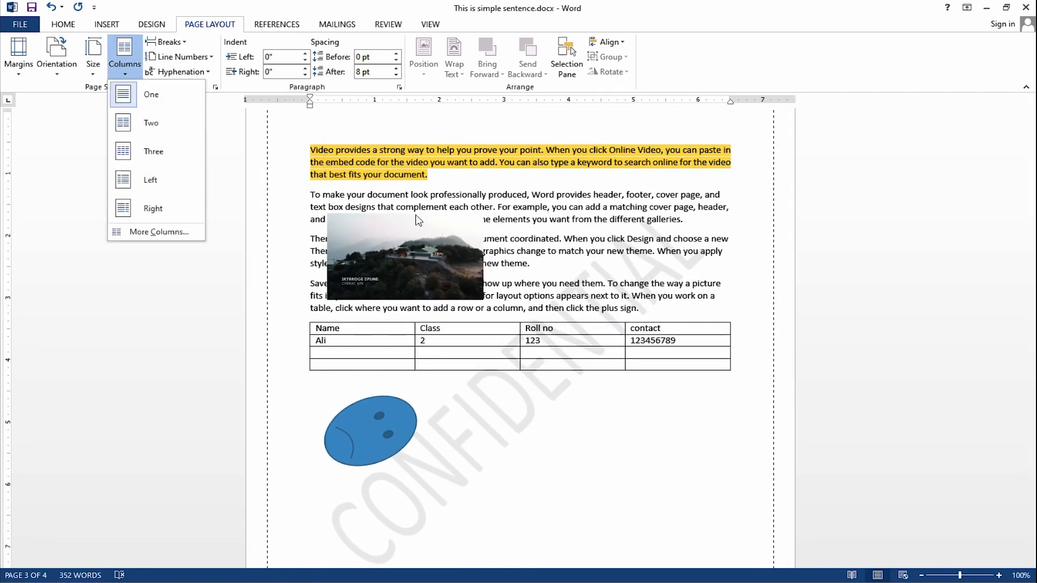
scroll(535, 267, up, 3)
click(429, 326)
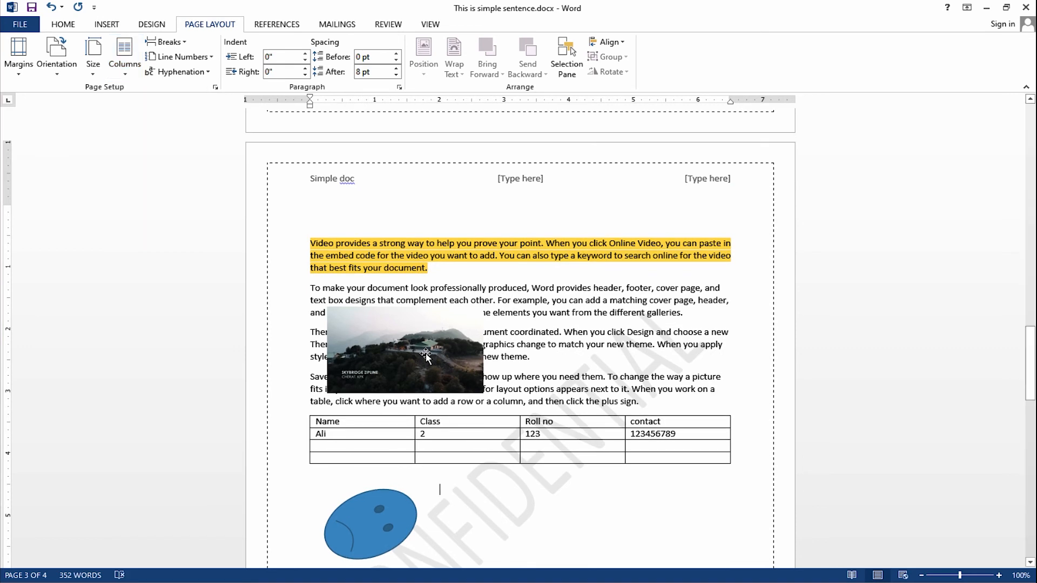
drag(413, 363, 427, 474)
Format the paragraph starting "To make your document look professionally produced" in three columns.
drag(312, 287, 685, 312)
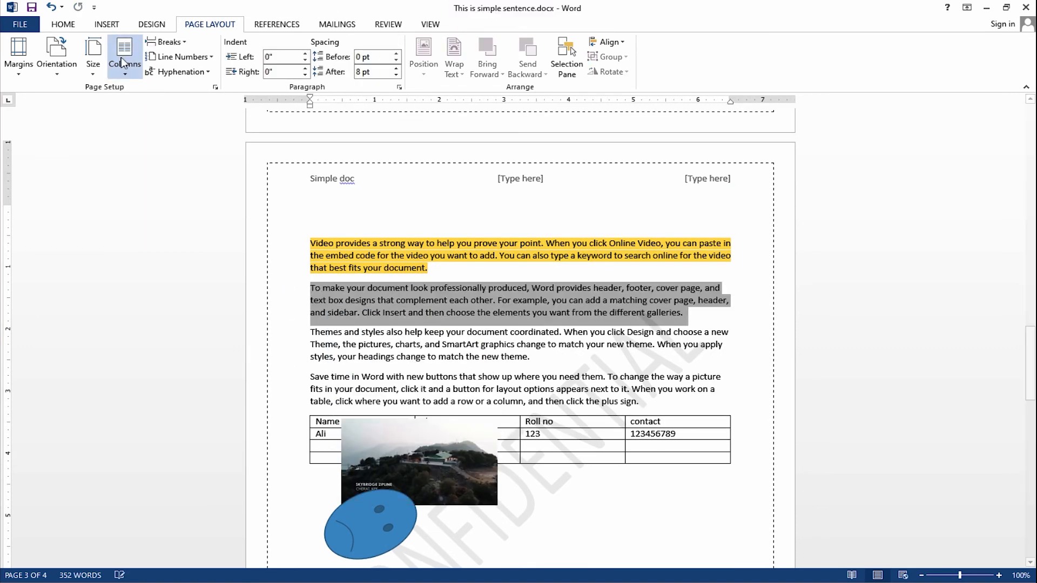
click(125, 53)
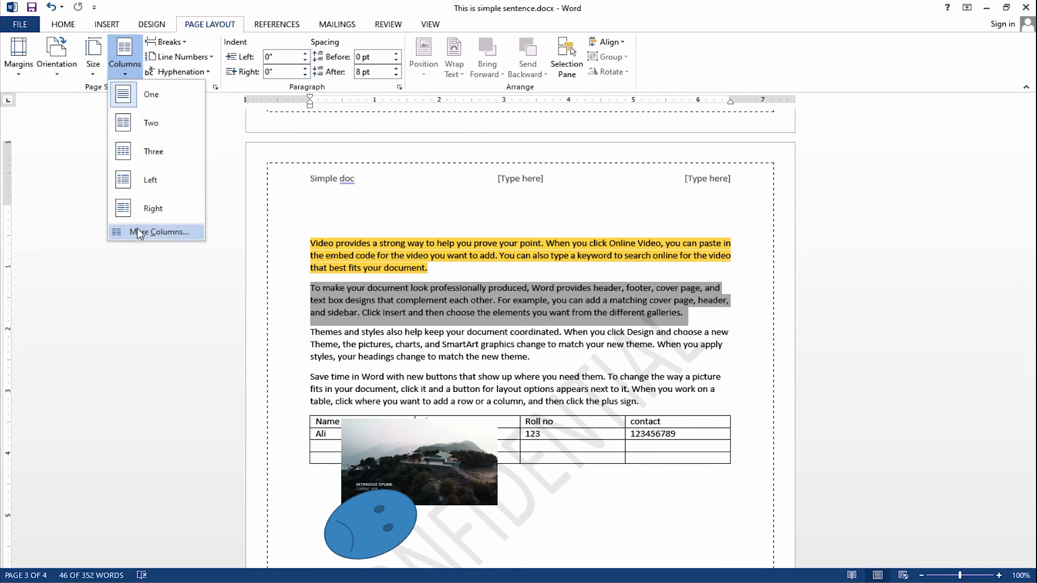
click(142, 152)
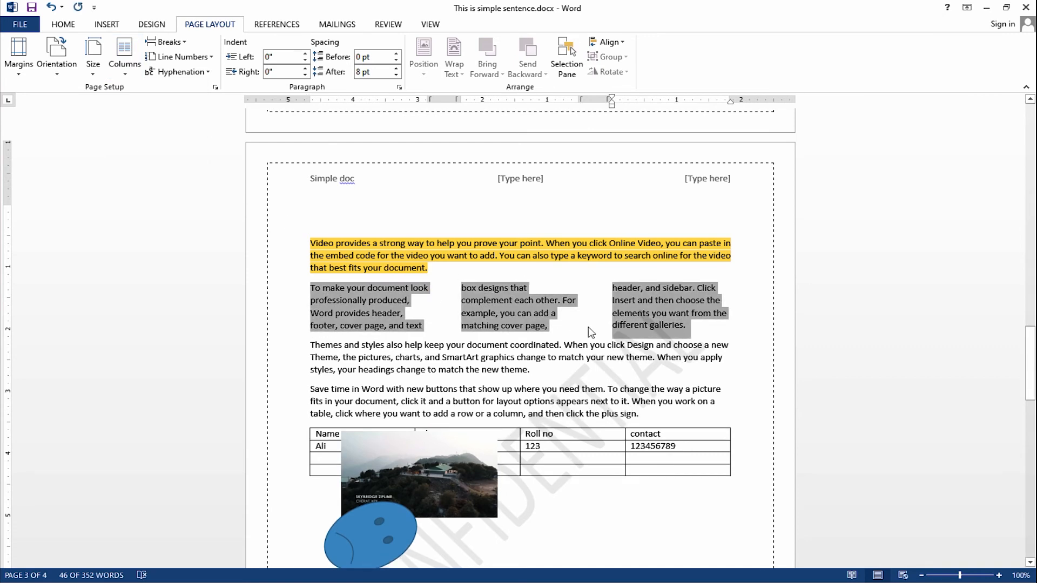
Review the available page and section breaks and the line numbering options without applying any.
click(171, 41)
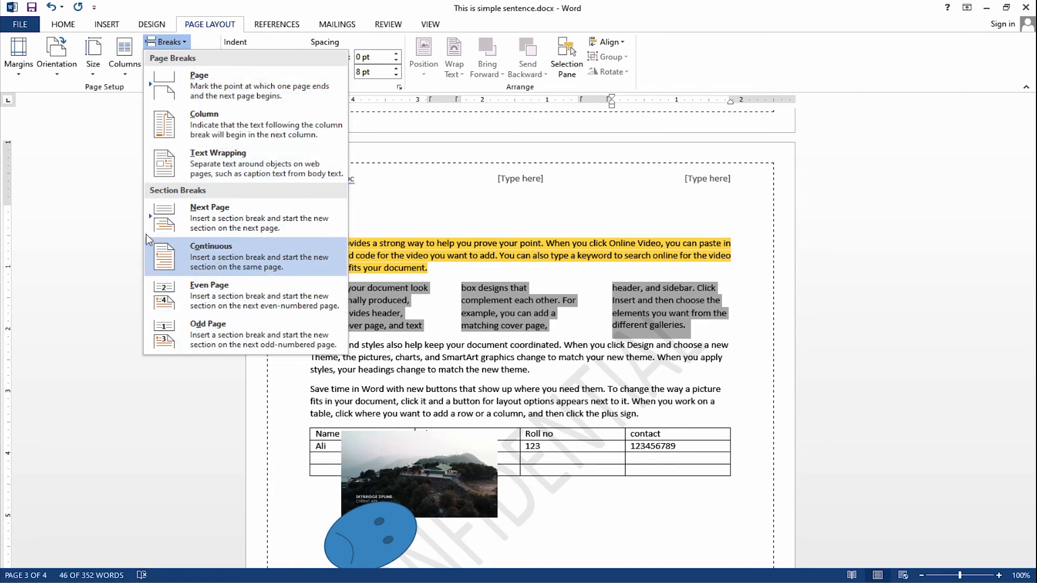
click(110, 197)
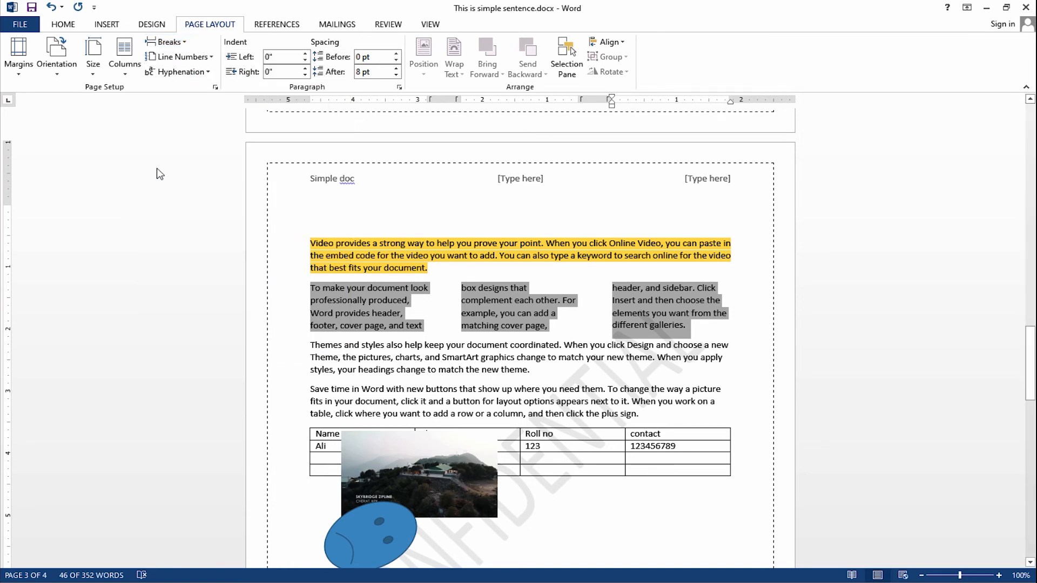
click(203, 57)
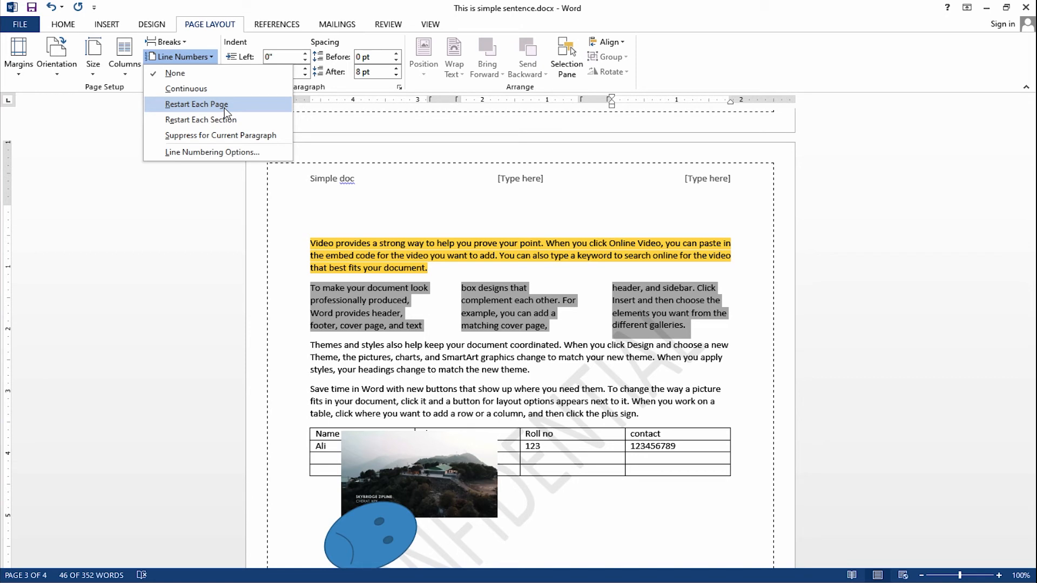
click(178, 186)
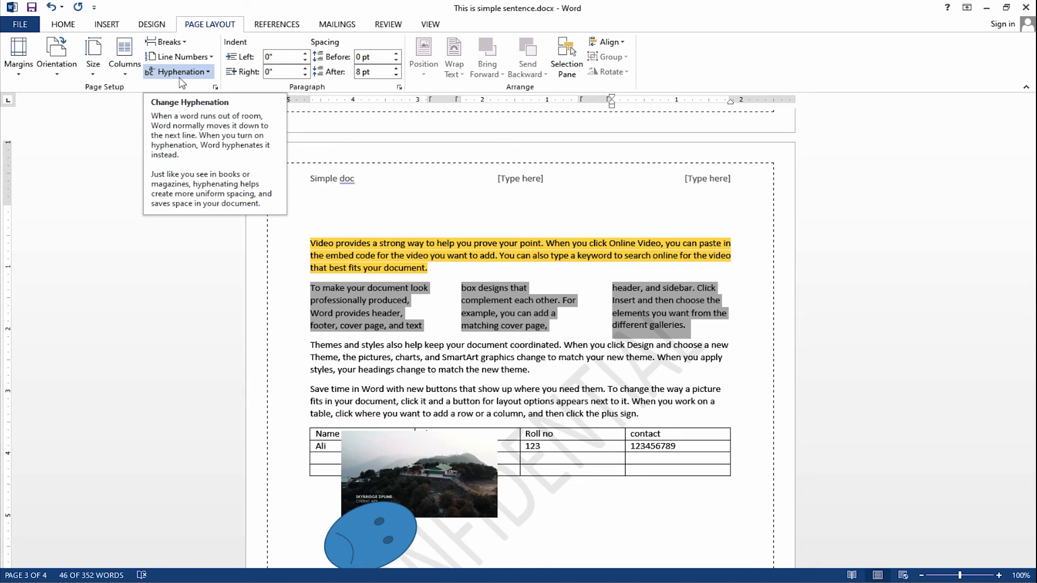
Set both the left and right indents of the "Themes and styles" paragraph to 0.4".
click(316, 346)
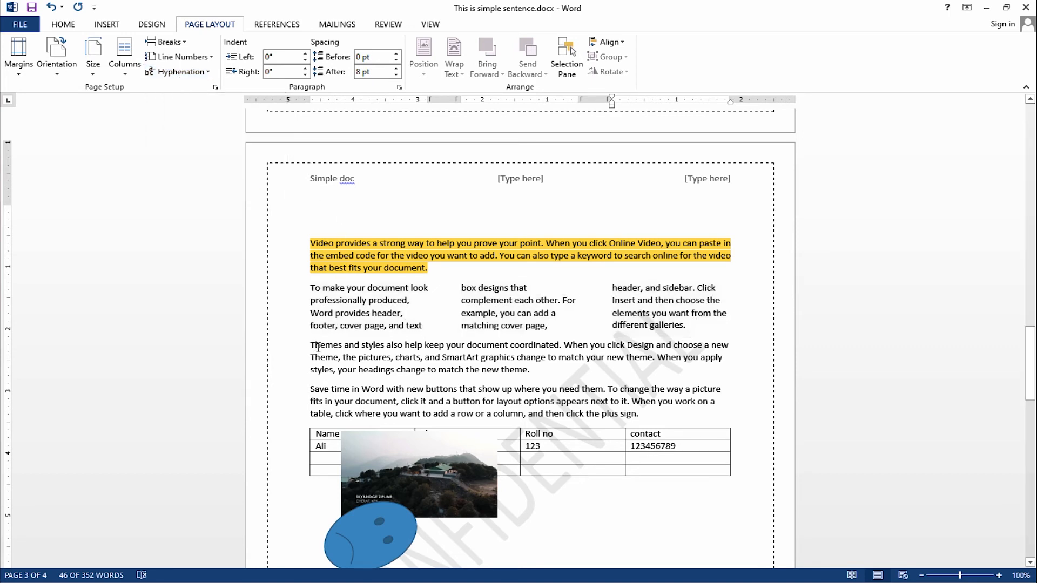
click(306, 53)
click(305, 54)
click(306, 54)
click(306, 61)
click(305, 60)
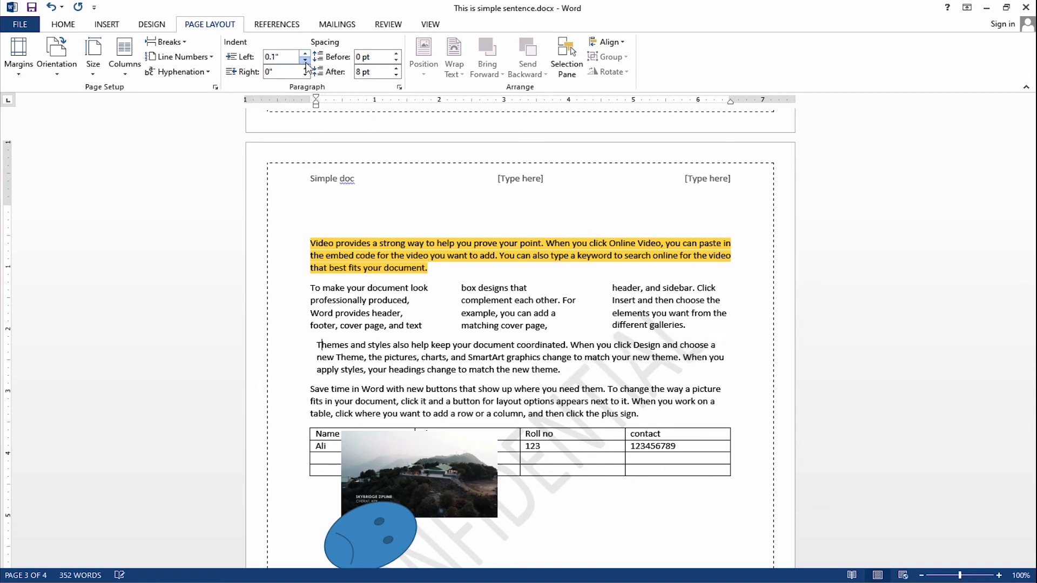
click(306, 60)
click(305, 69)
click(305, 68)
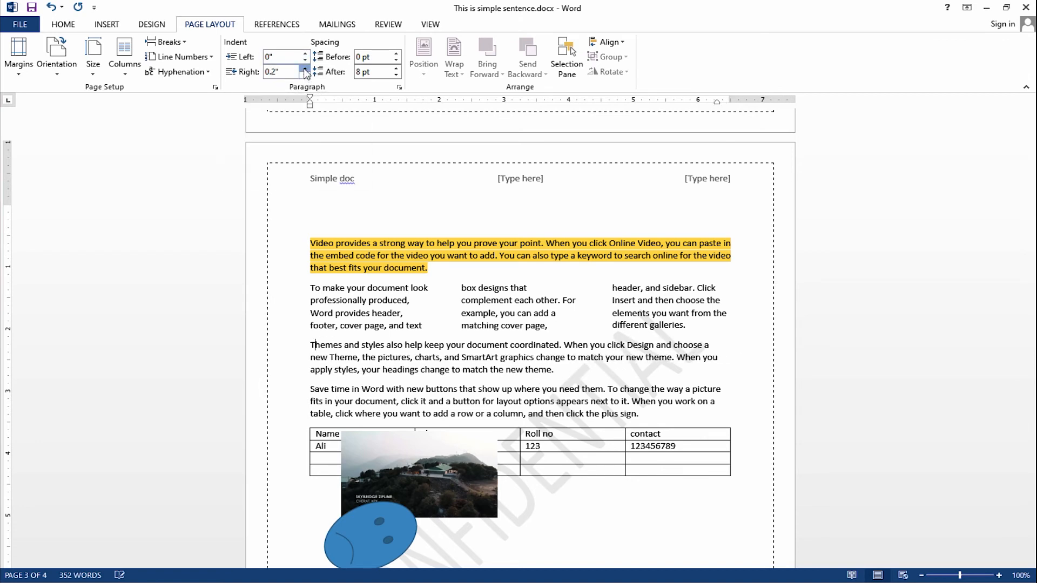
click(305, 69)
click(305, 69)
click(305, 54)
click(305, 54)
click(305, 54)
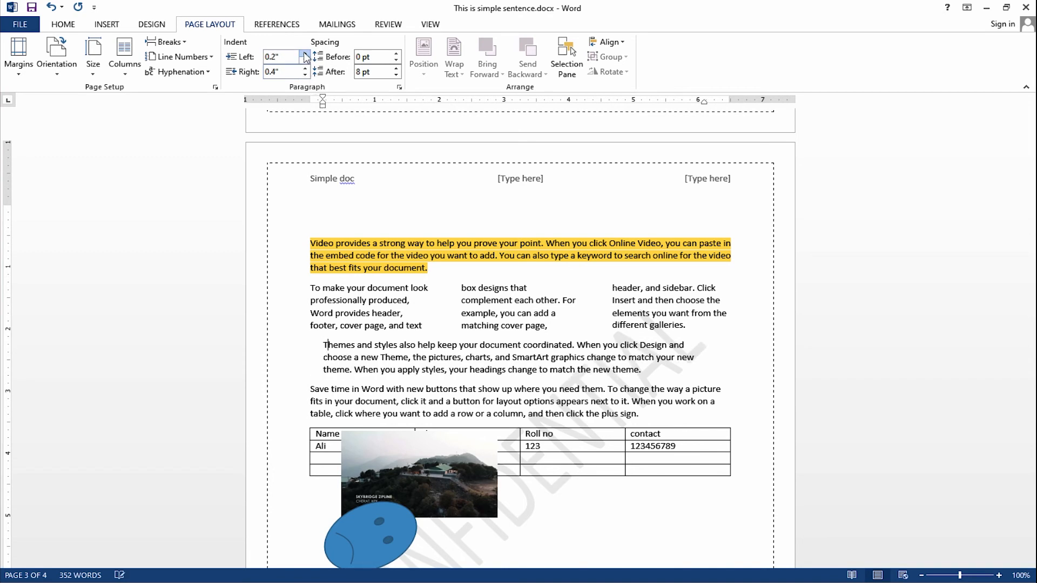
click(305, 54)
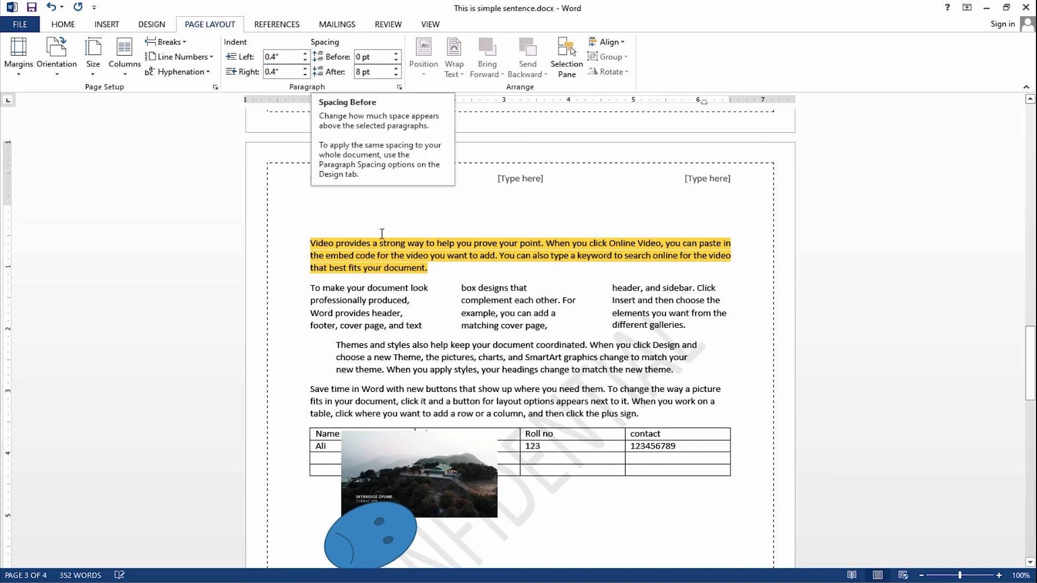
Set the "Themes and styles" paragraph's spacing to 30 pt before and 42 pt after.
click(395, 54)
click(397, 55)
click(397, 54)
click(397, 54)
click(397, 55)
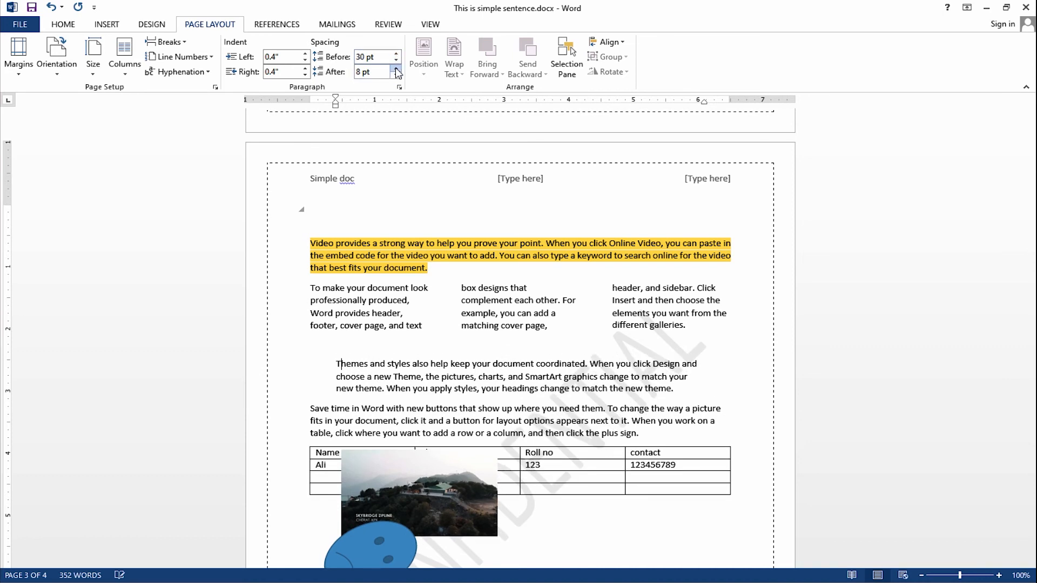
click(396, 70)
click(396, 70)
click(396, 70)
click(397, 70)
click(396, 70)
click(396, 70)
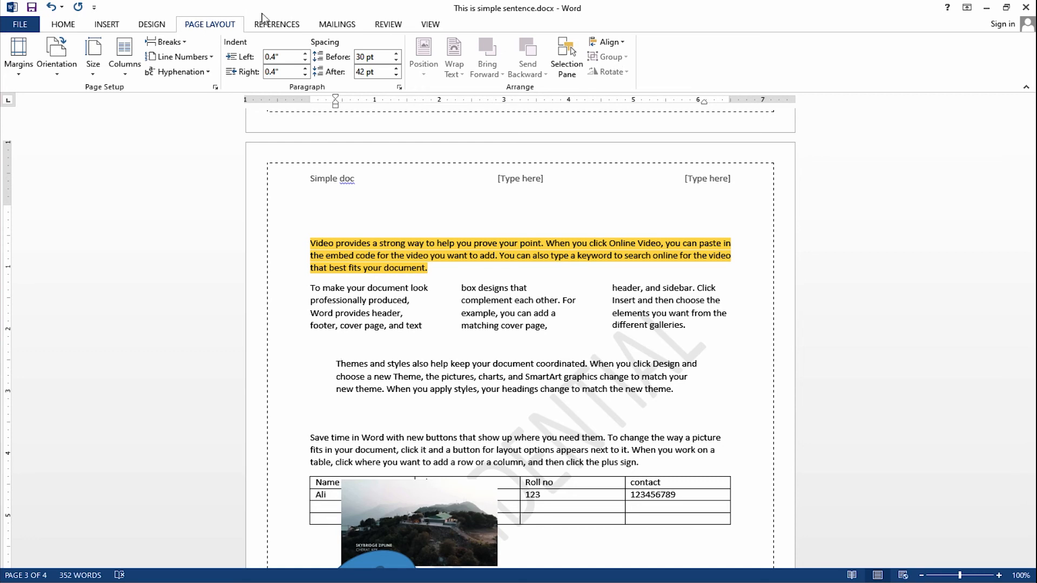
Look over the References and Mailings tools, and bring up the Review tools.
click(286, 29)
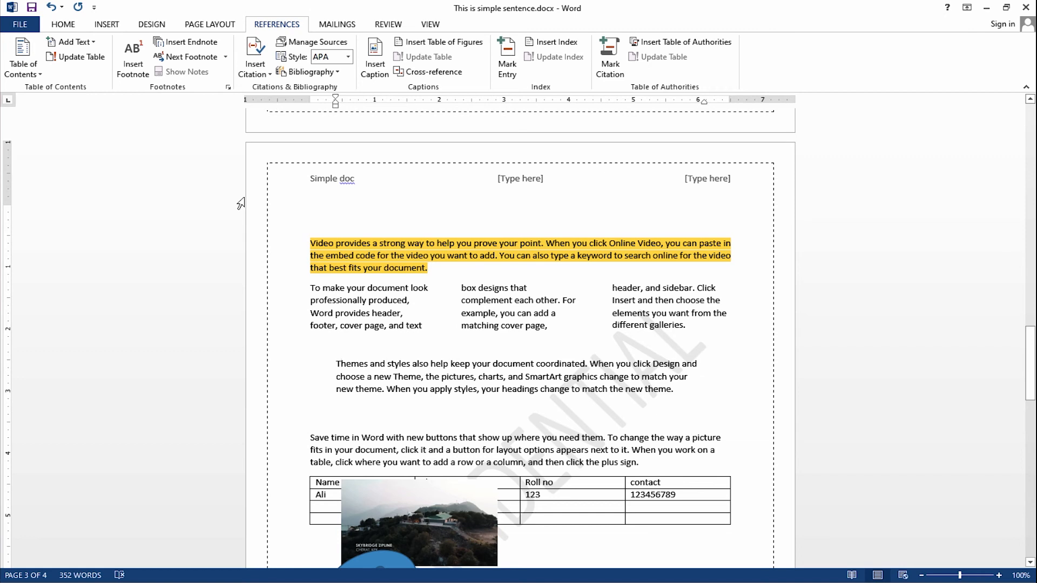
click(345, 25)
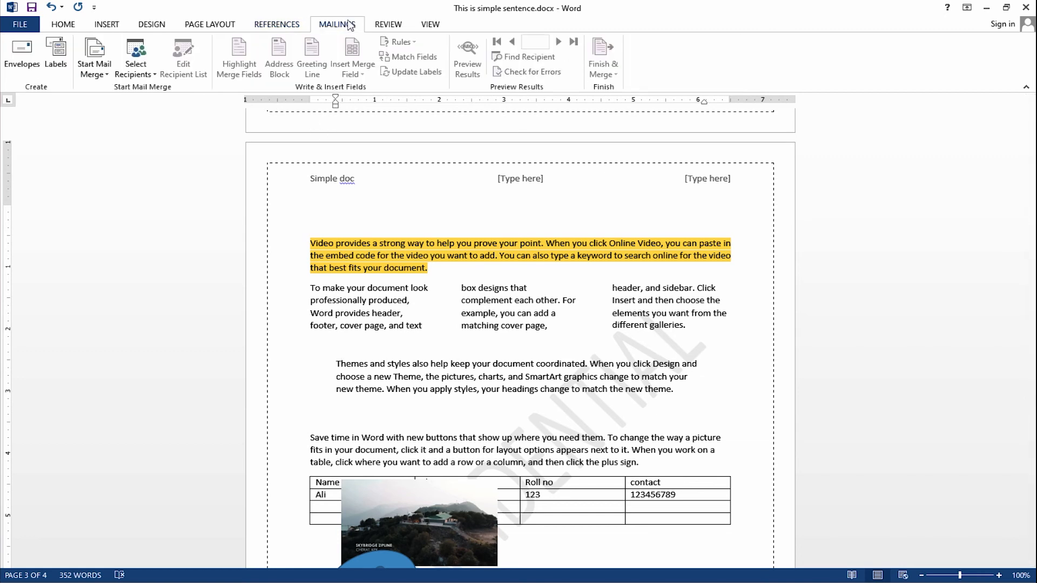
click(387, 25)
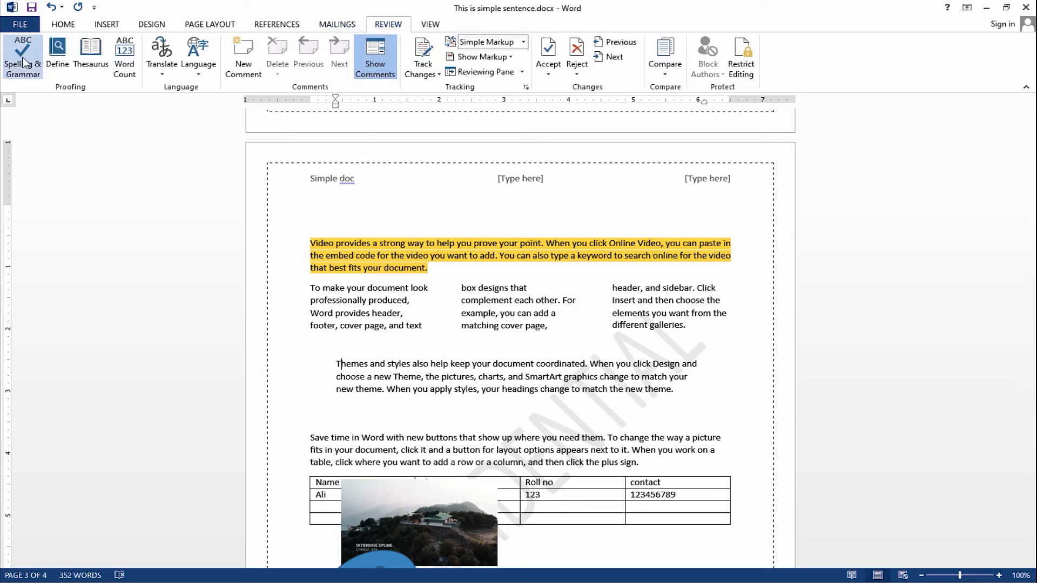
Enter the misspelled word "Caat" on the empty line above H₂O on page 2.
scroll(387, 225, up, 12)
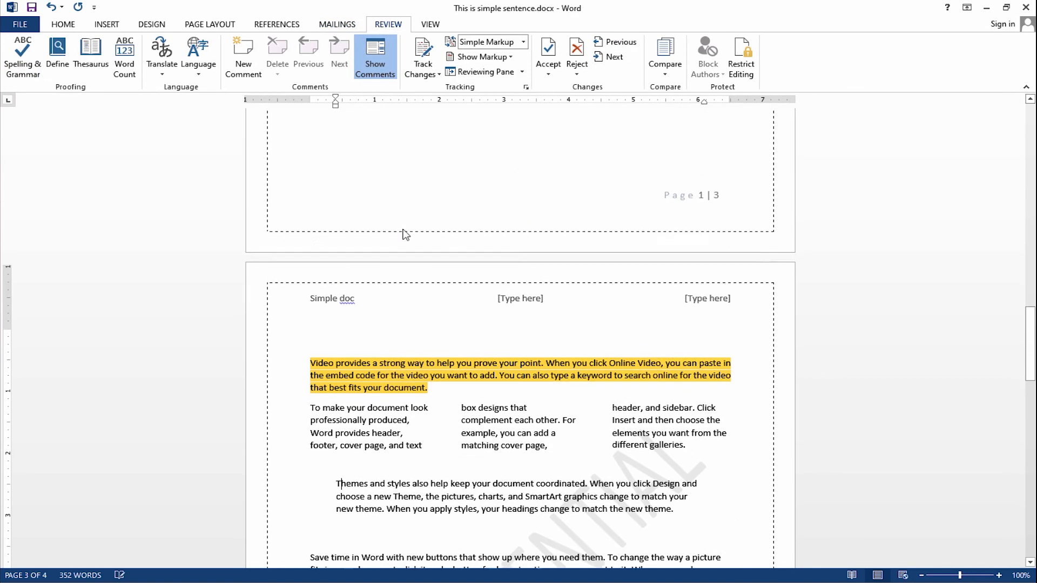
scroll(404, 229, up, 3)
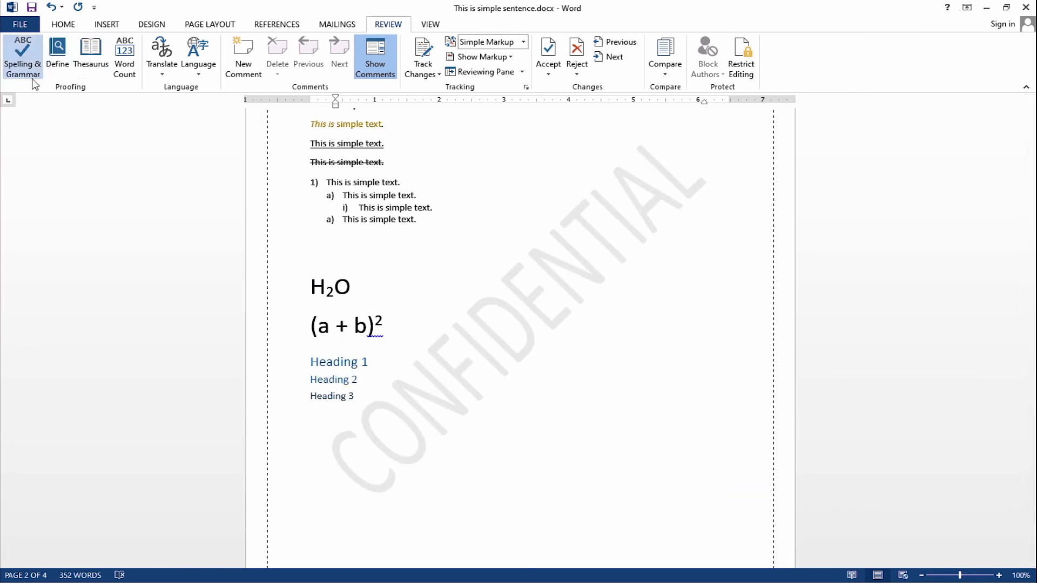
scroll(395, 254, up, 6)
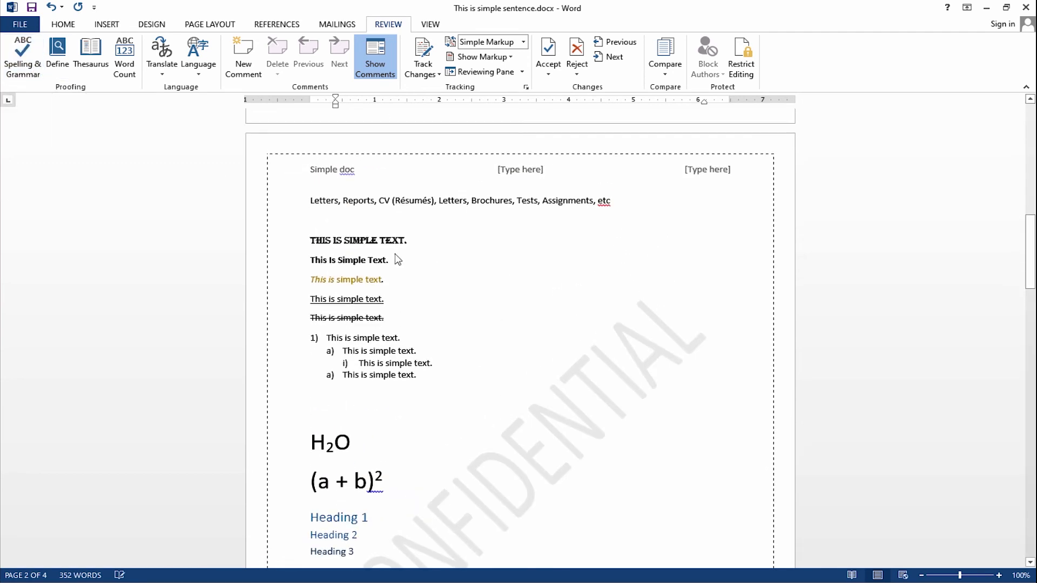
scroll(551, 314, up, 6)
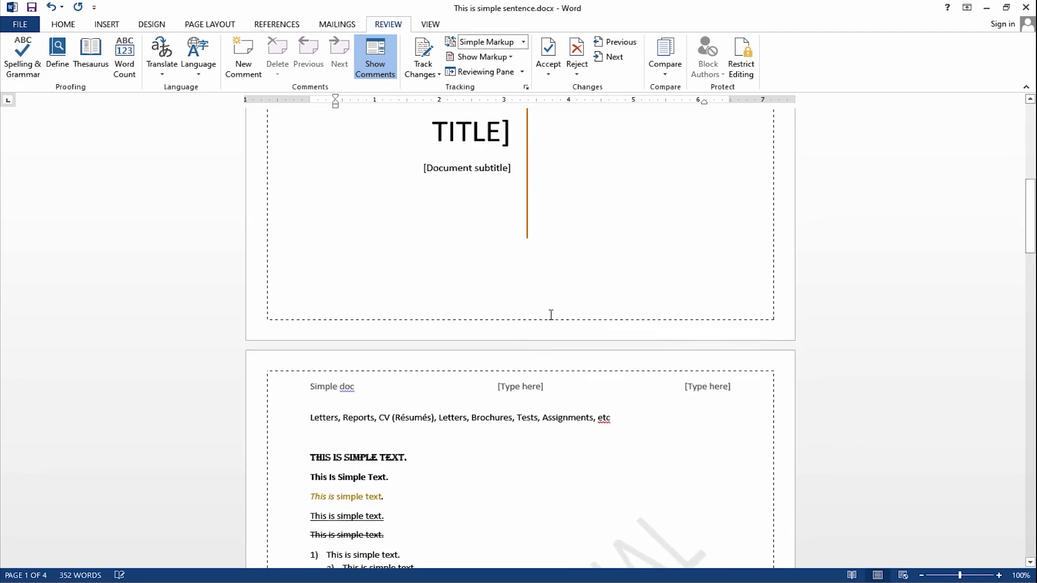
scroll(535, 340, down, 9)
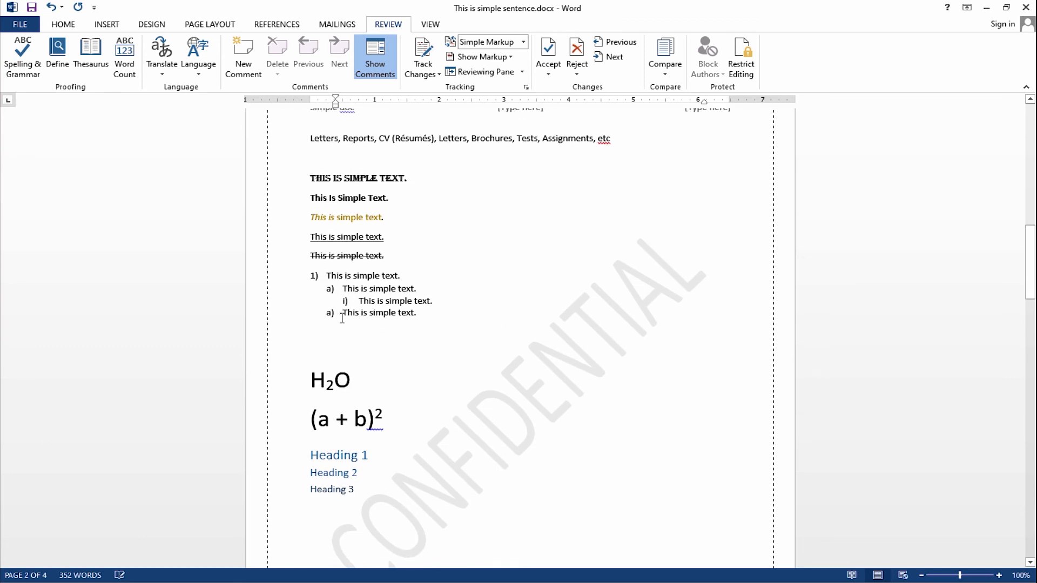
click(315, 350)
text(Caat)
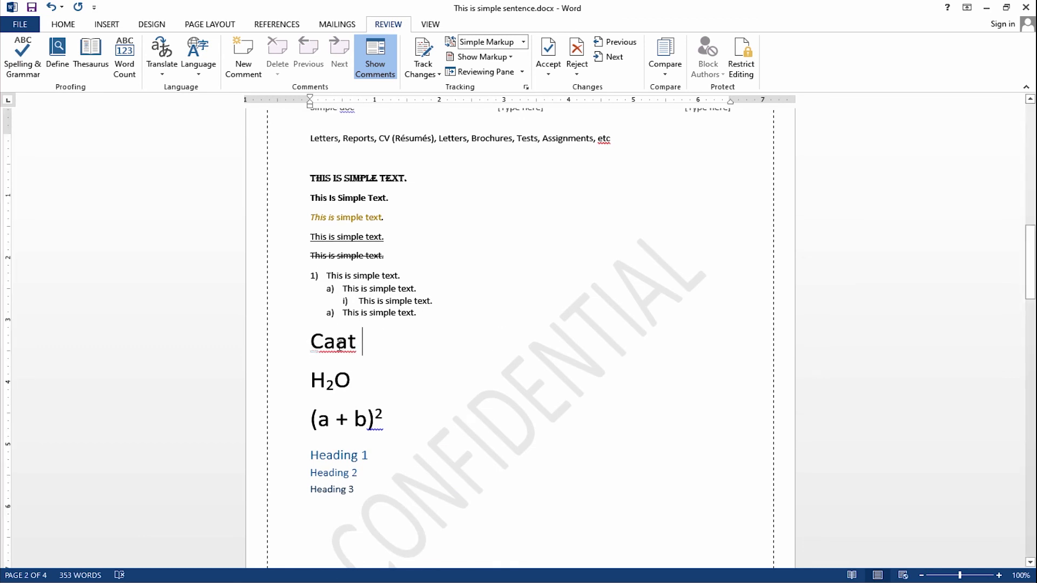
Run the spelling and grammar check, replace "Caat" with "Cat", and end the check without changing the formula.
click(38, 65)
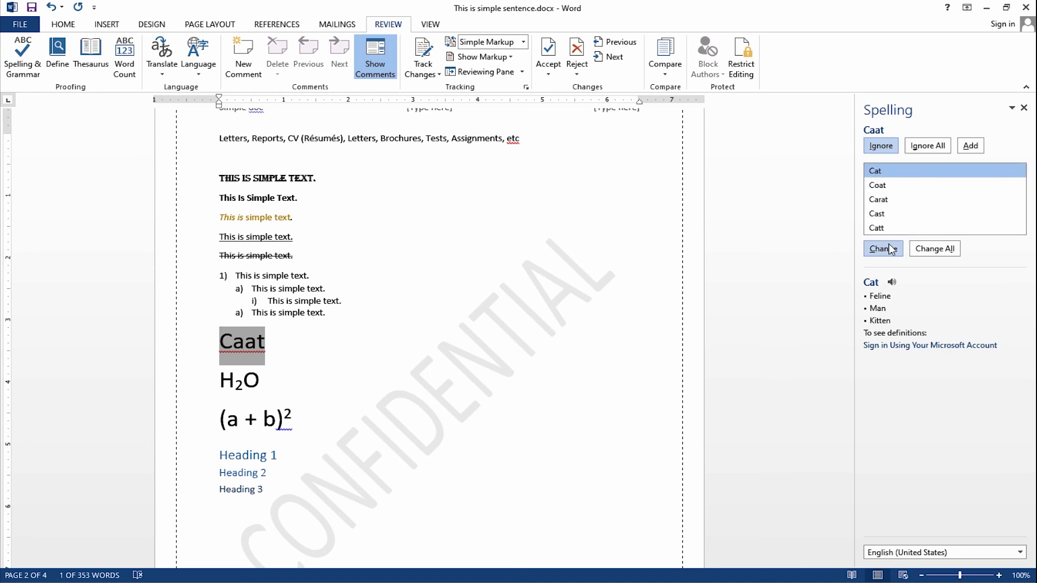
double_click(881, 172)
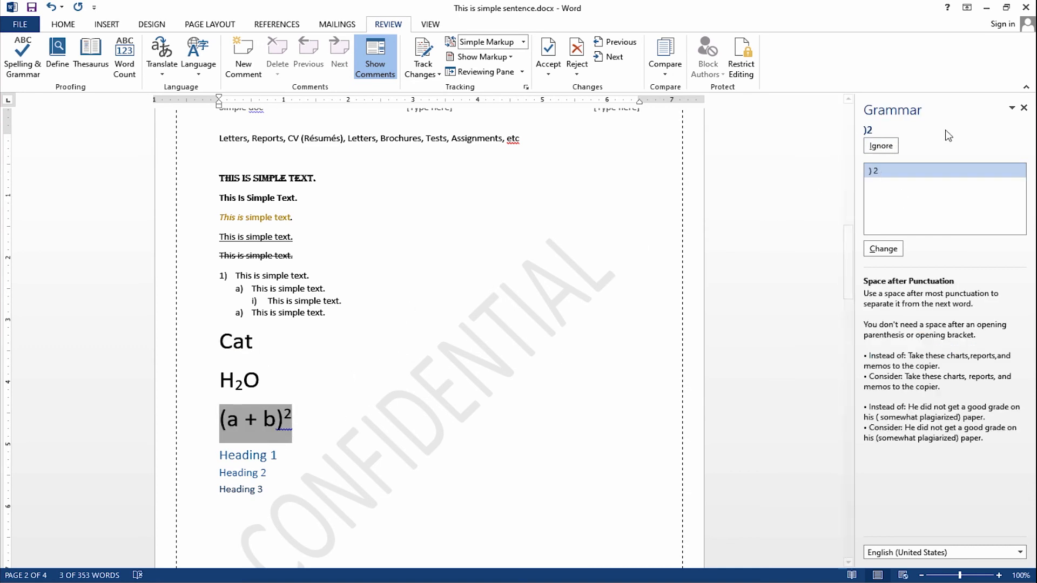
click(1023, 108)
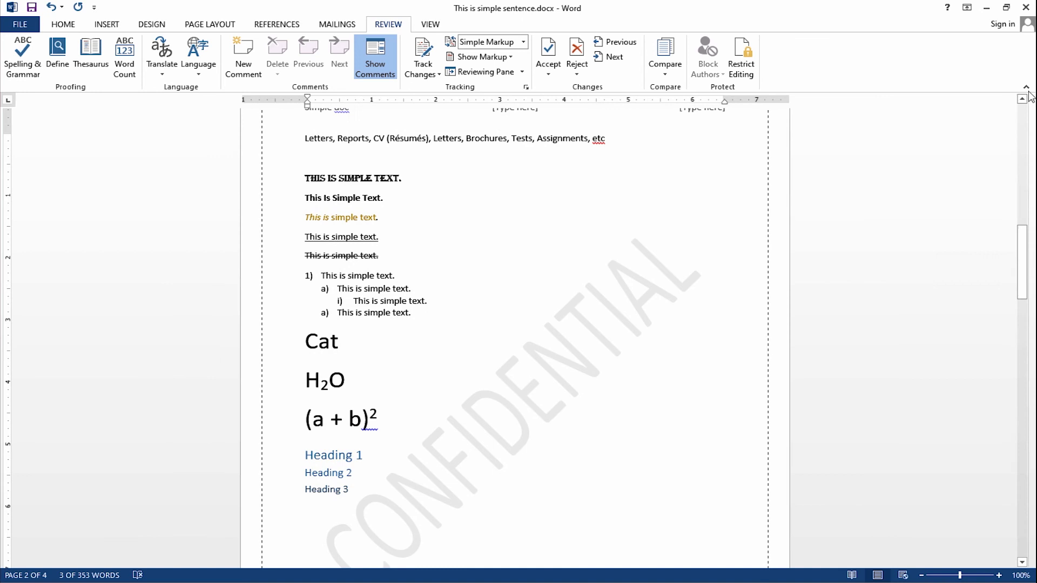
Check the document's word count statistics and close them.
click(128, 70)
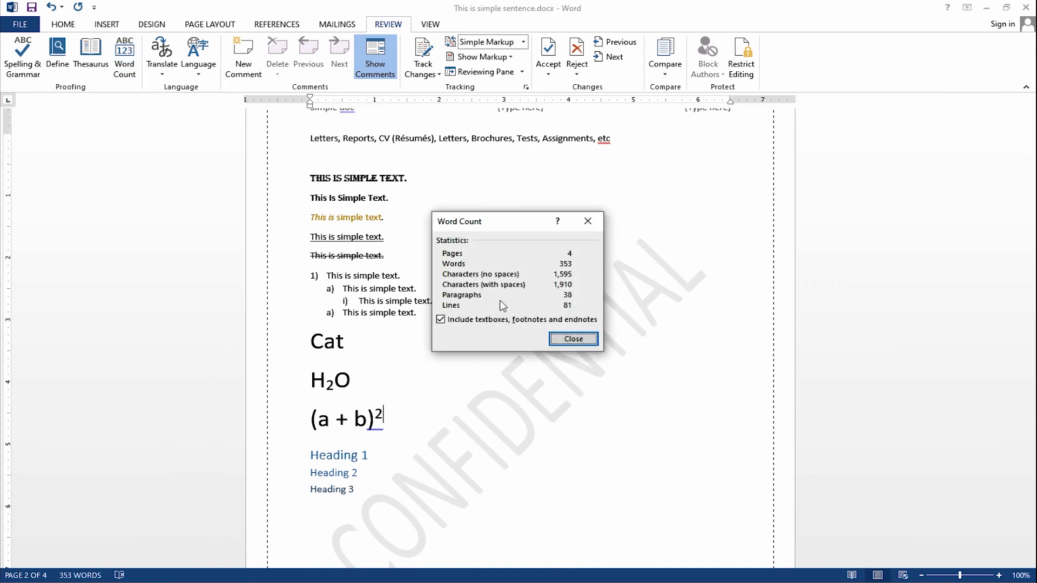
click(573, 339)
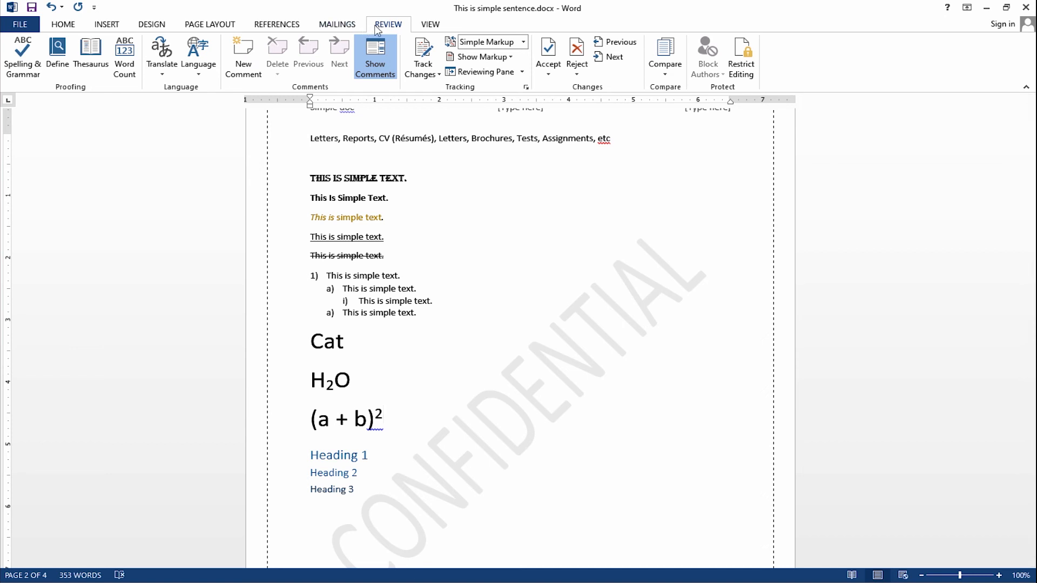
Preview the document in Read Mode and return to Print Layout.
click(427, 23)
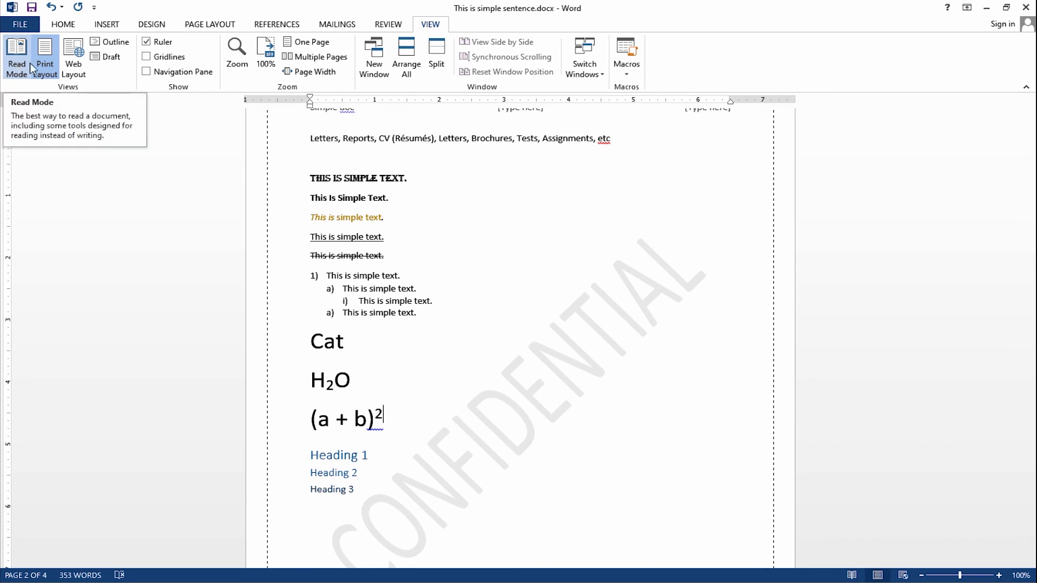
click(12, 61)
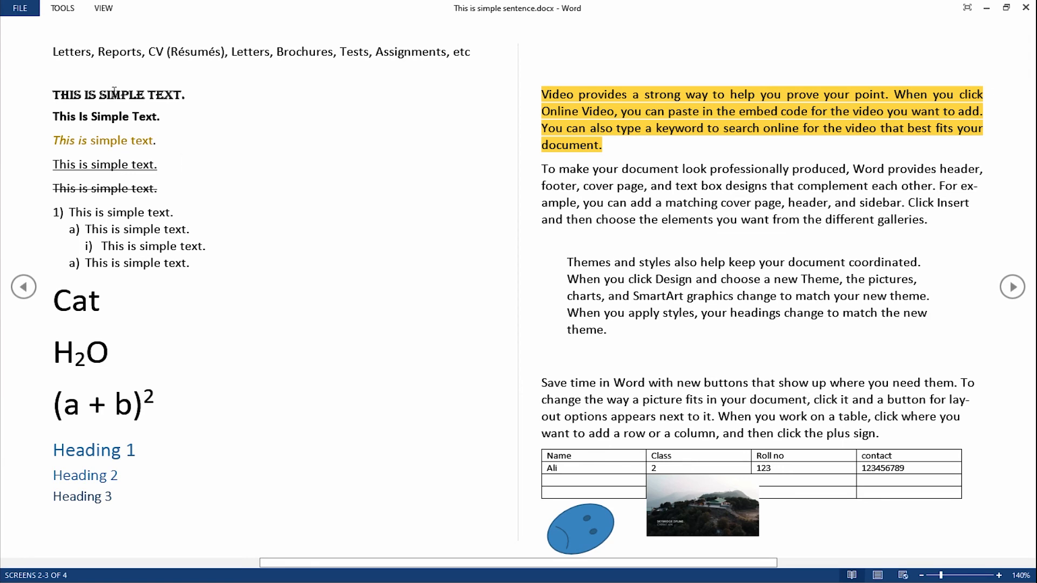
key(Escape)
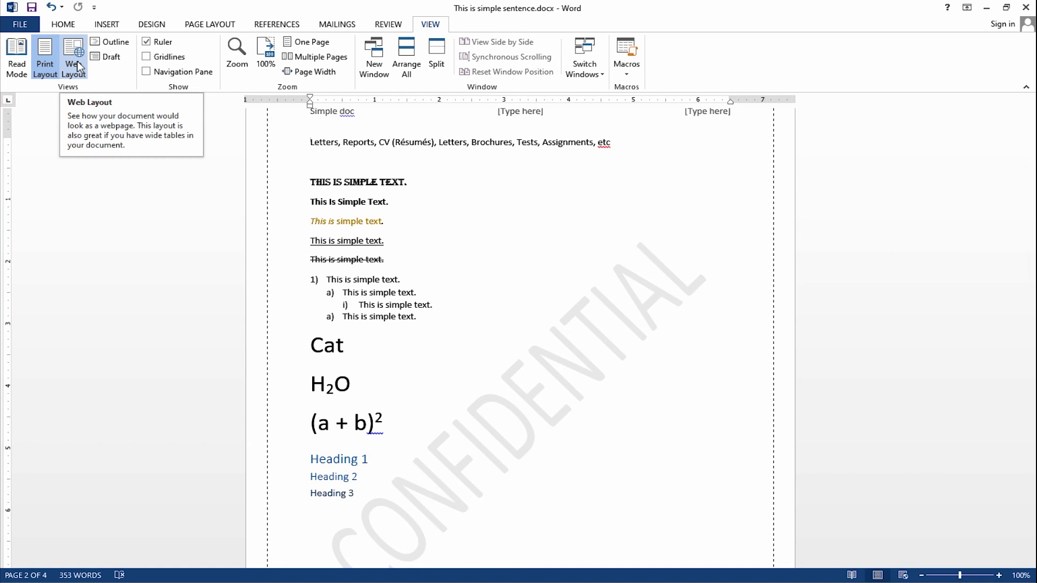
Hide and restore the ruler, and show the gridlines and hide them again.
click(148, 42)
click(148, 41)
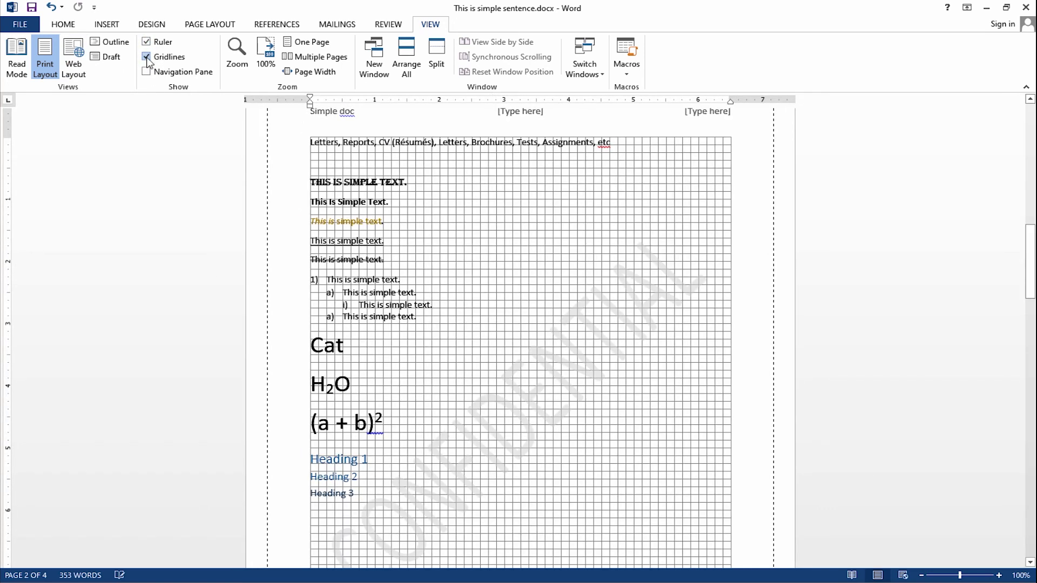
click(147, 57)
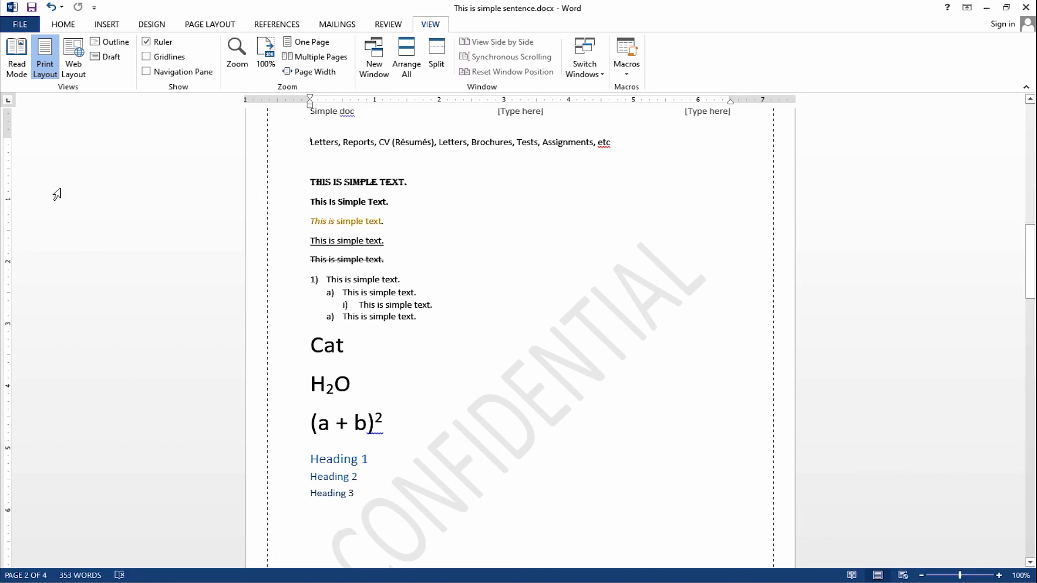
Look over the new document templates and the options for opening files, and save the current document.
click(20, 24)
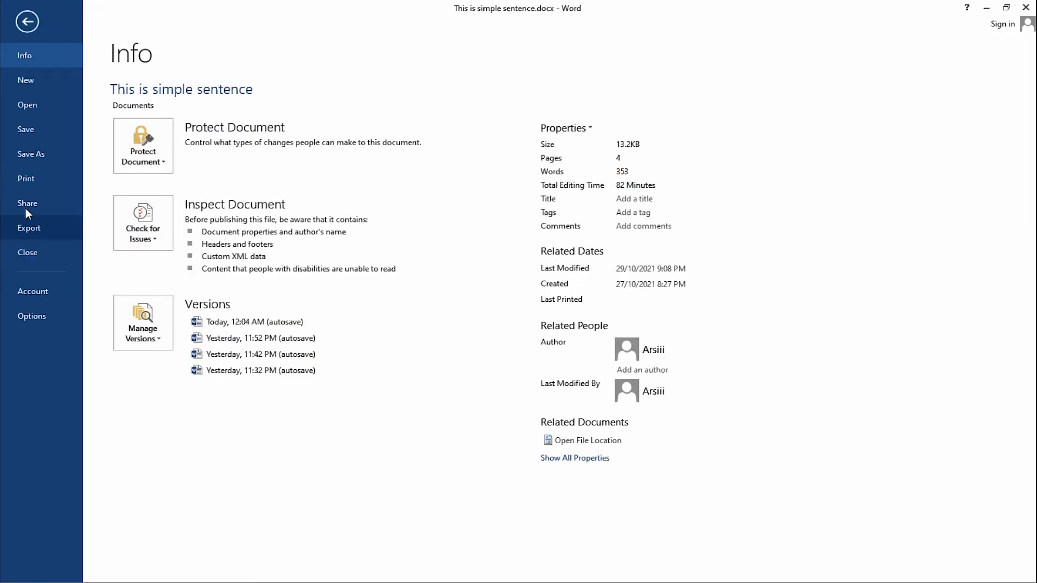
click(43, 85)
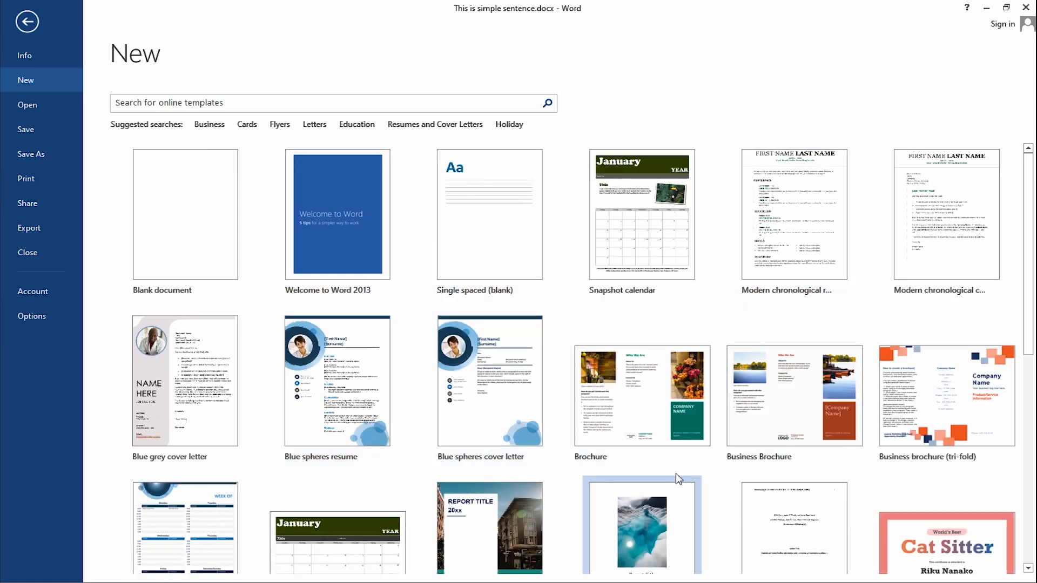
click(20, 108)
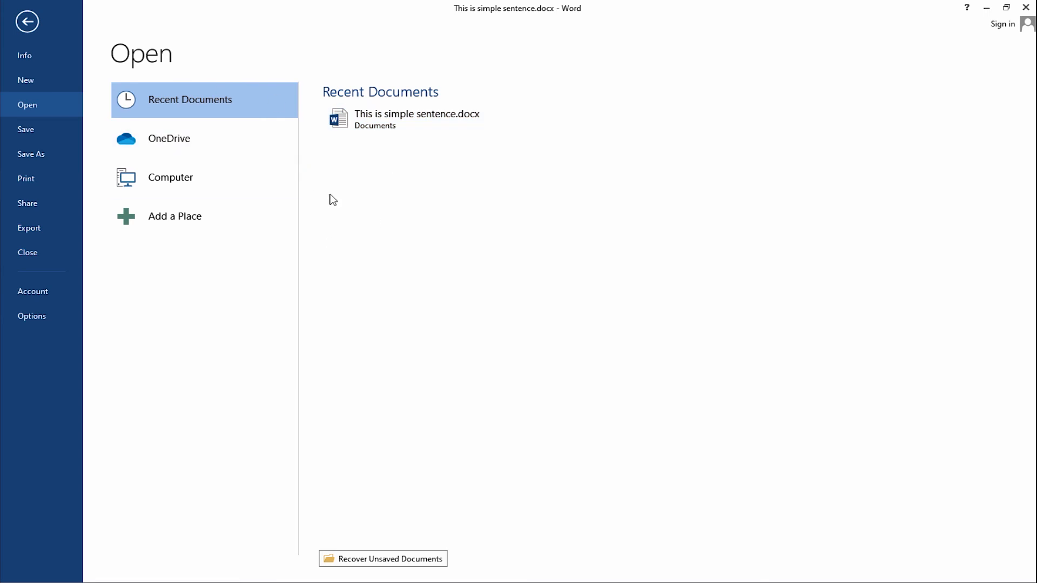
click(27, 136)
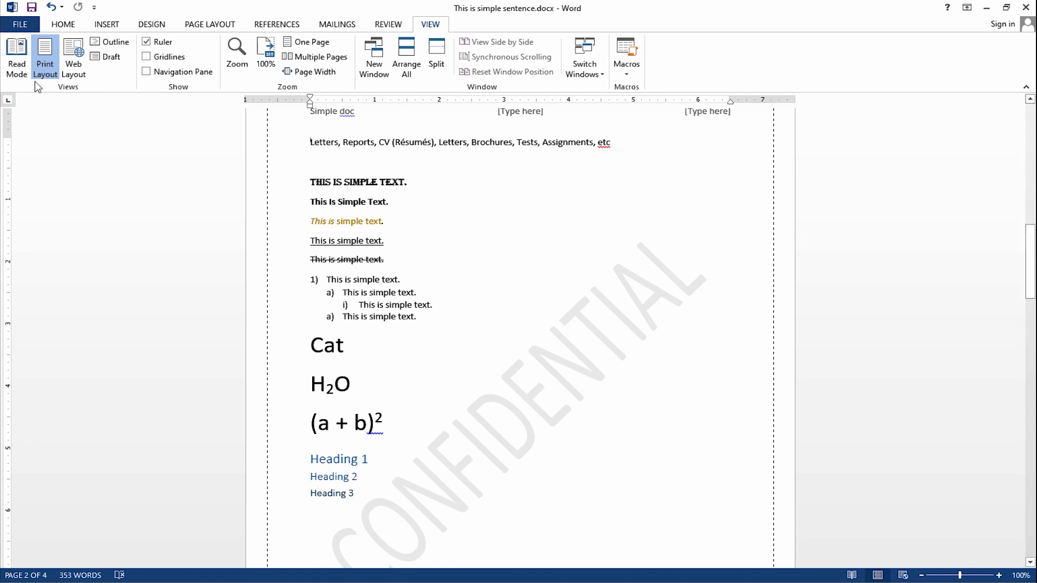
Review the Save As locations, bring up the save dialog for the Documents folder, and cancel it.
click(31, 28)
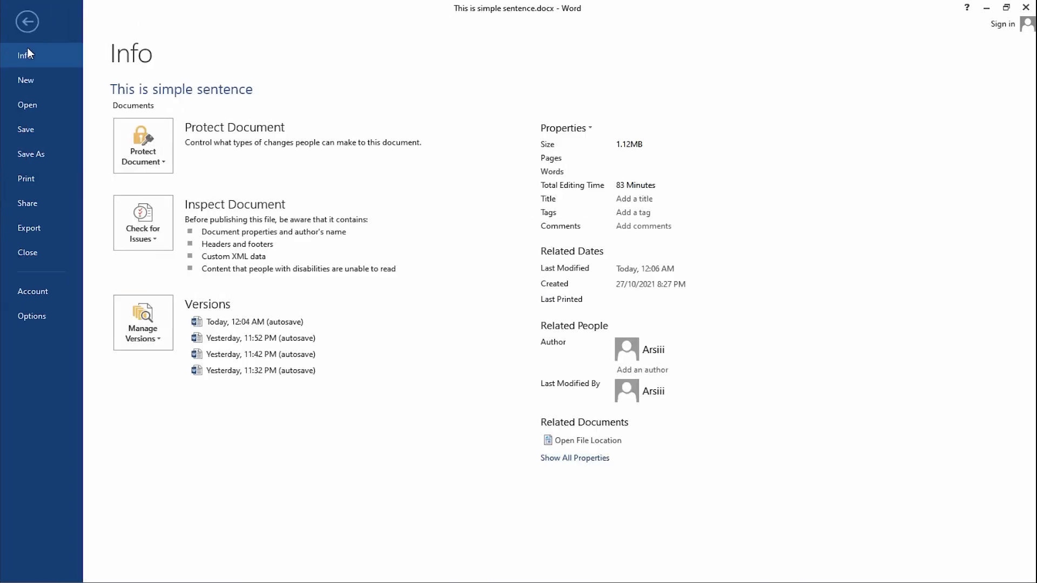
click(19, 157)
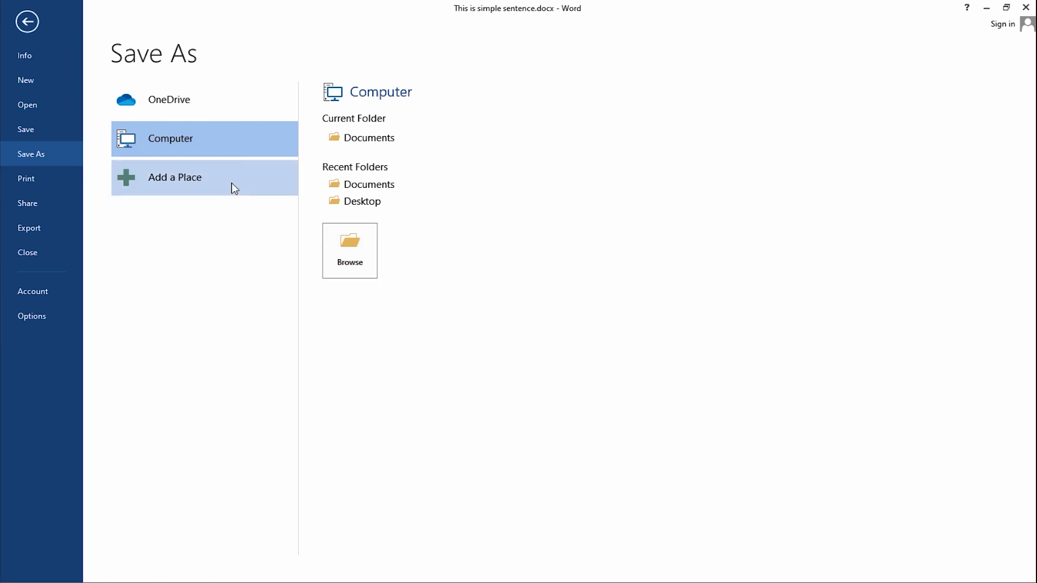
click(362, 140)
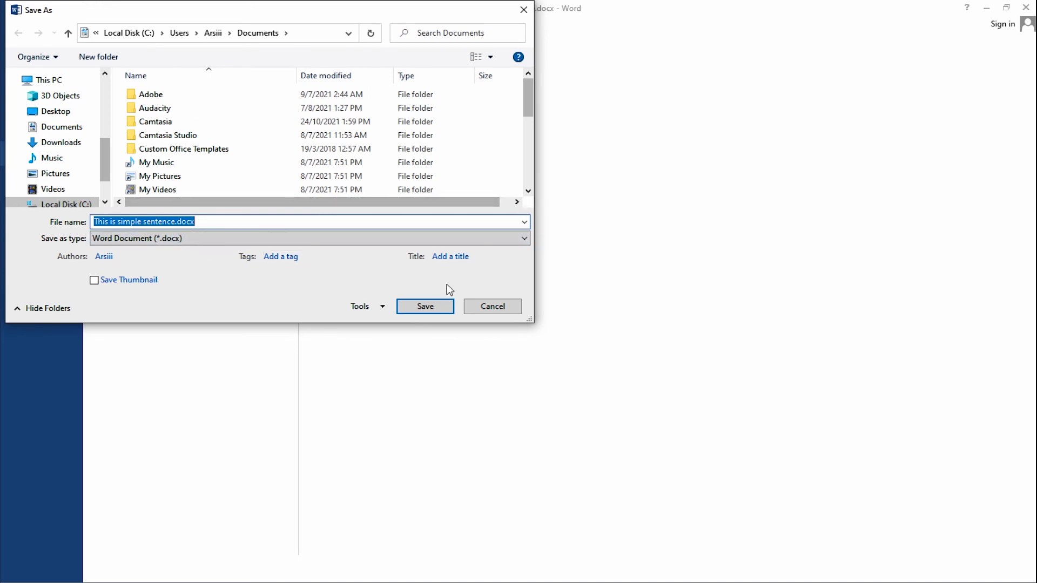
click(469, 308)
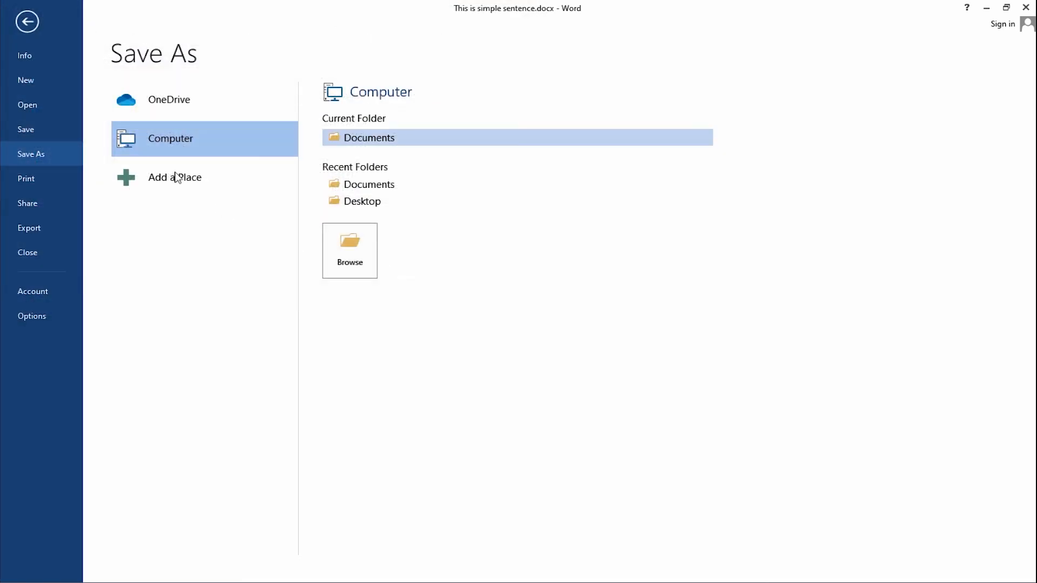
Bring up the print settings, review the print range choices, and limit printing to pages 1,3.
click(28, 178)
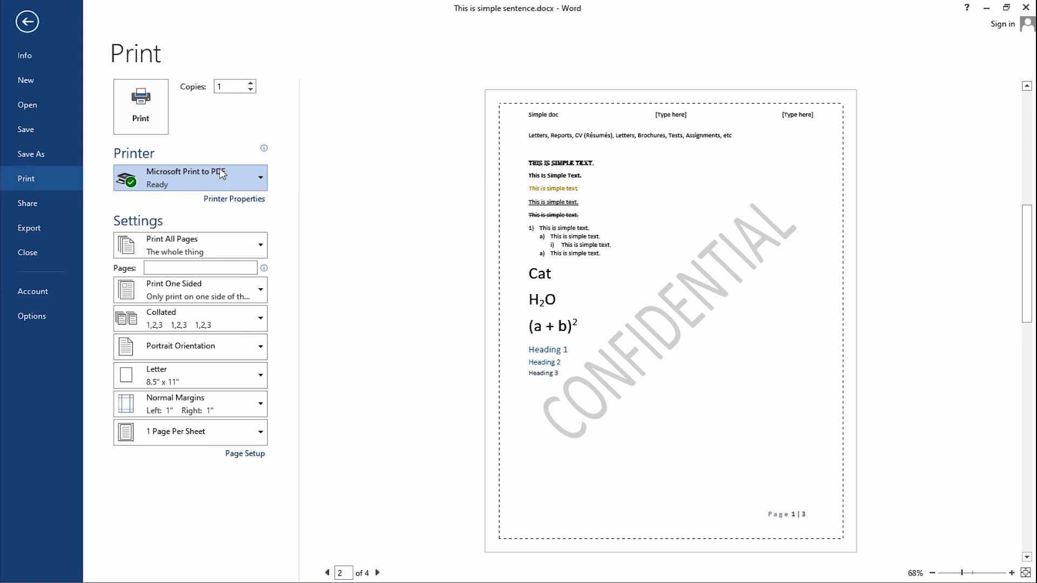
click(255, 243)
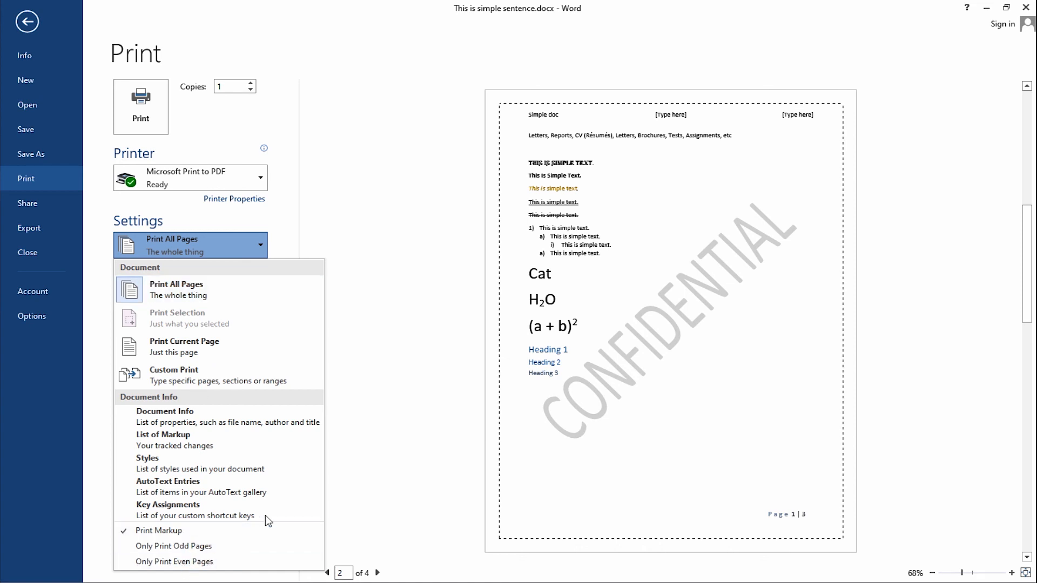
click(383, 296)
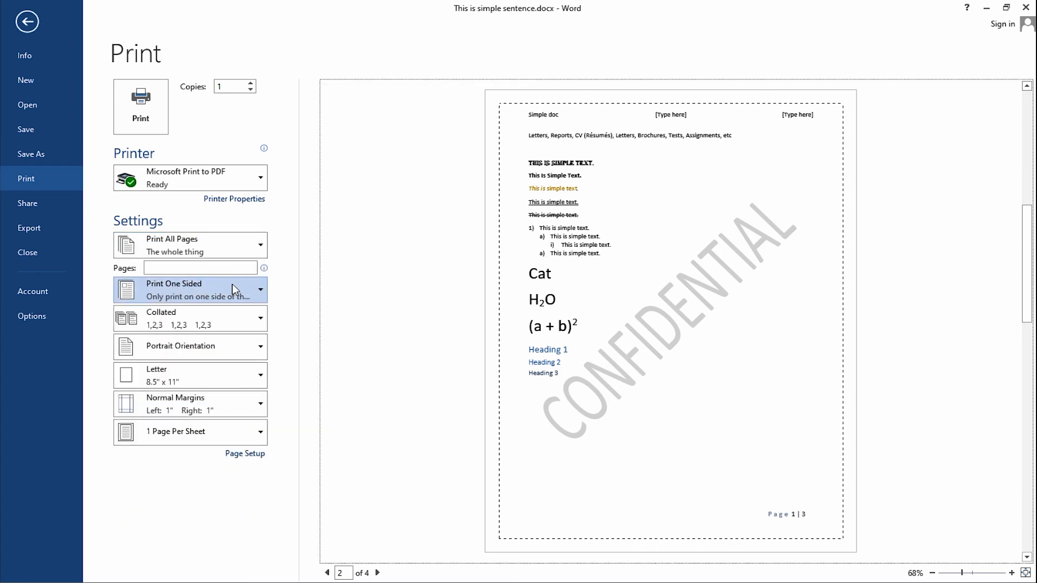
click(203, 266)
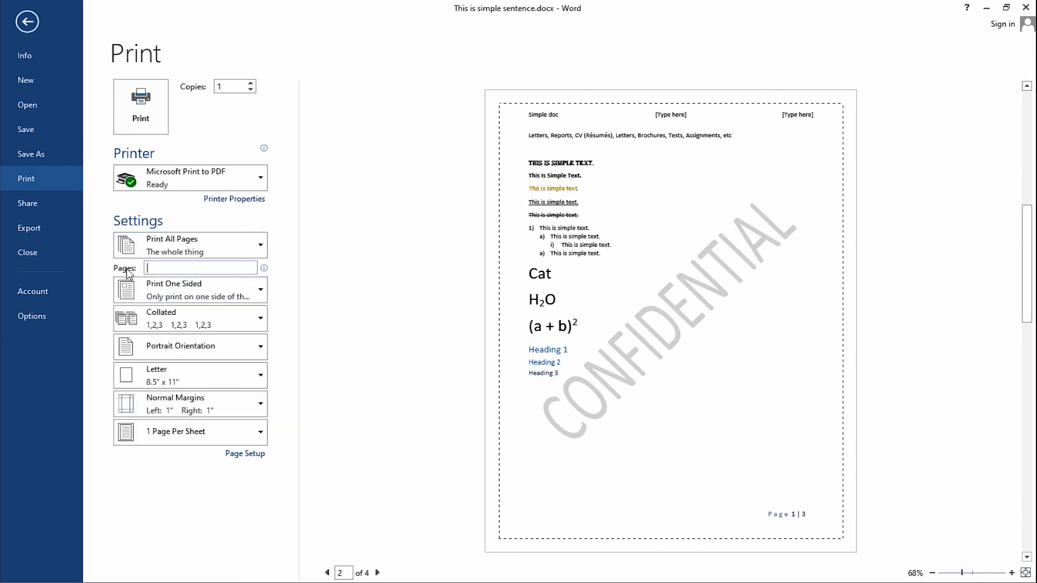
text(1)
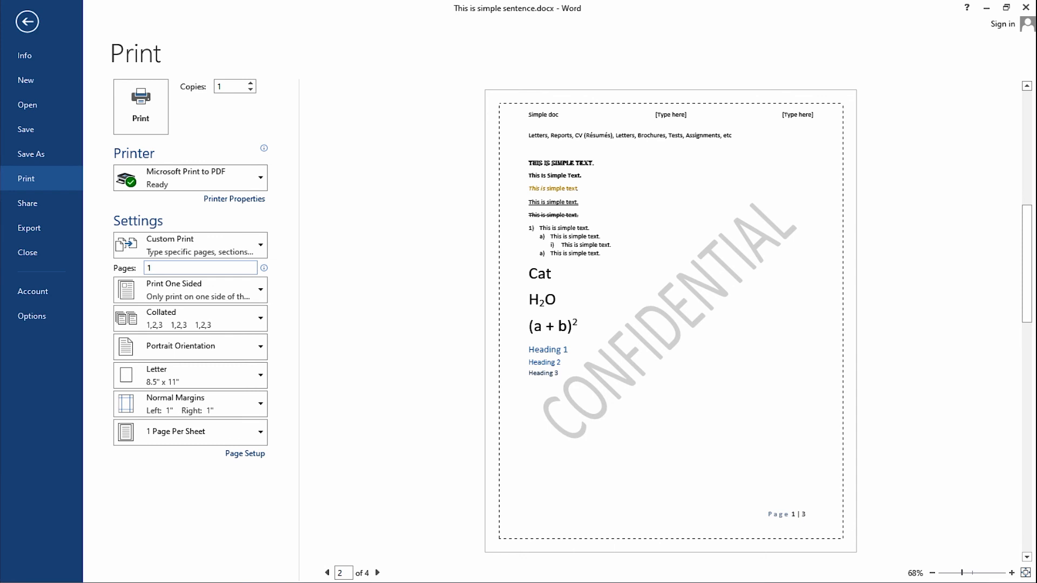
text(-3)
key(BackSpace)
key(BackSpace)
text(,3)
Review the print settings for one- or two-sided printing, collation and page orientation, keeping the current choices.
click(211, 279)
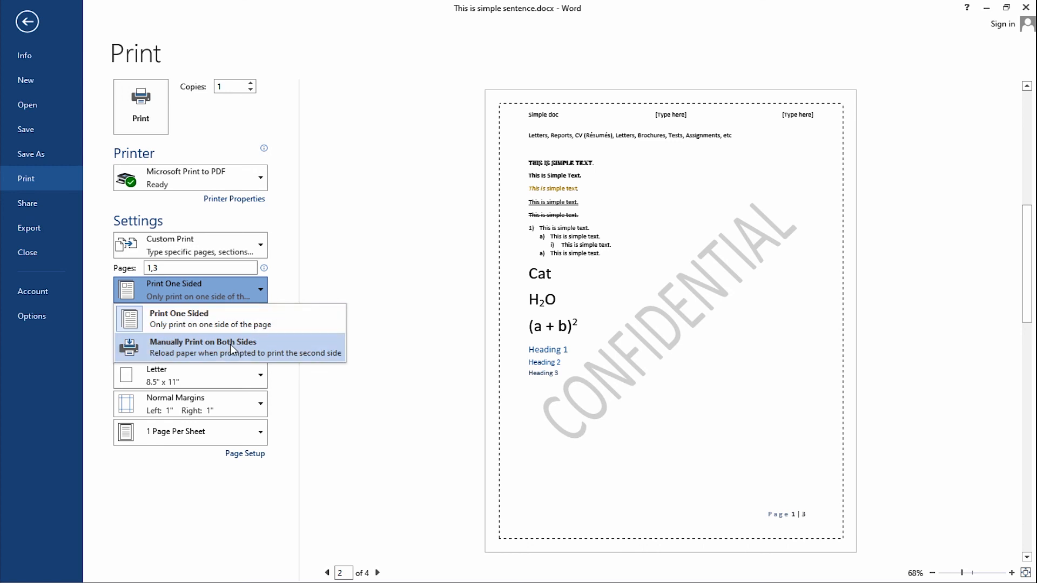
click(310, 287)
click(258, 319)
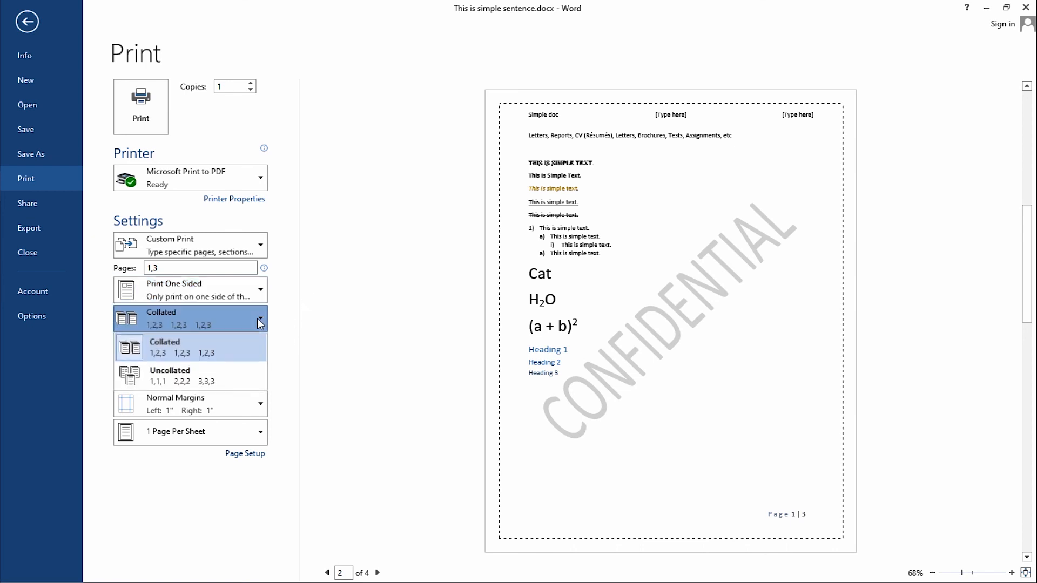
click(257, 318)
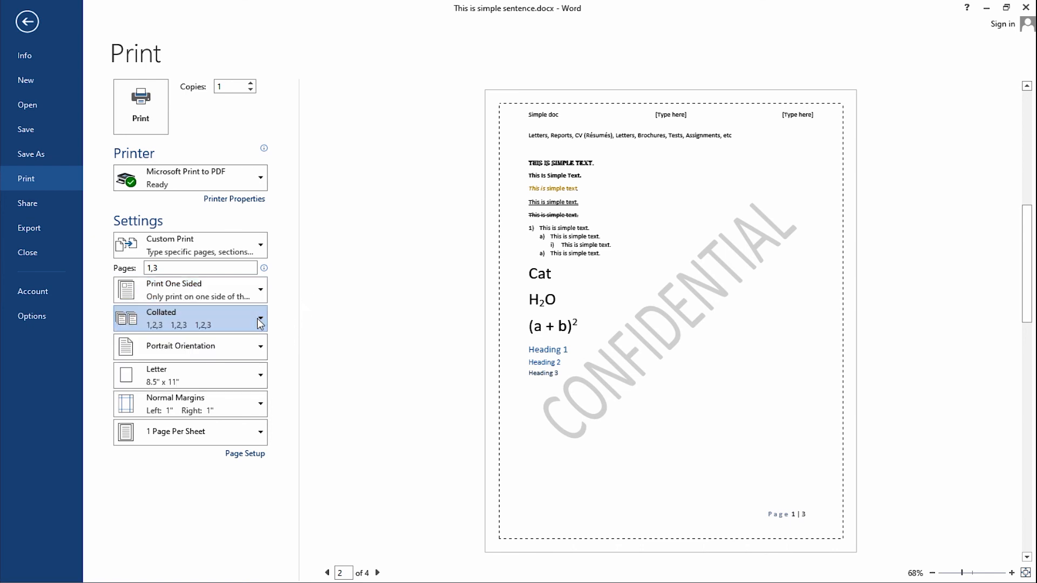
click(221, 352)
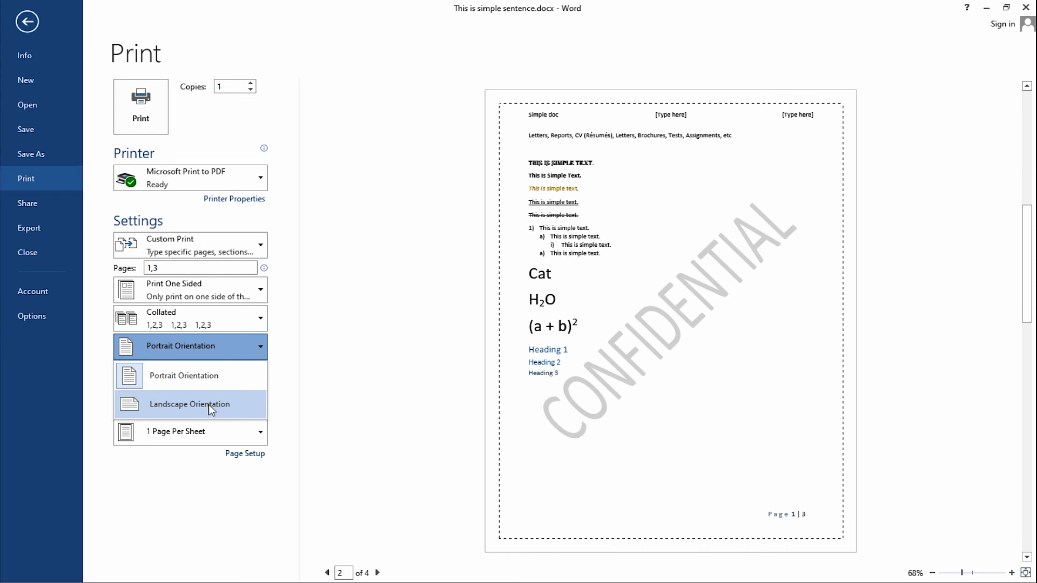
click(274, 357)
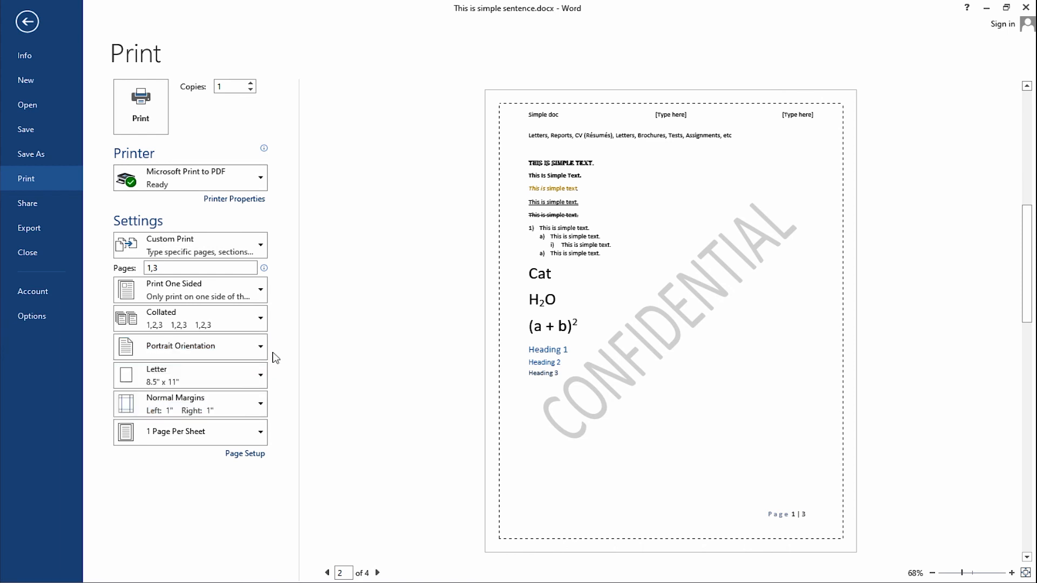
Review the paper size, margin and pages-per-sheet choices in the print settings without changing them.
click(250, 382)
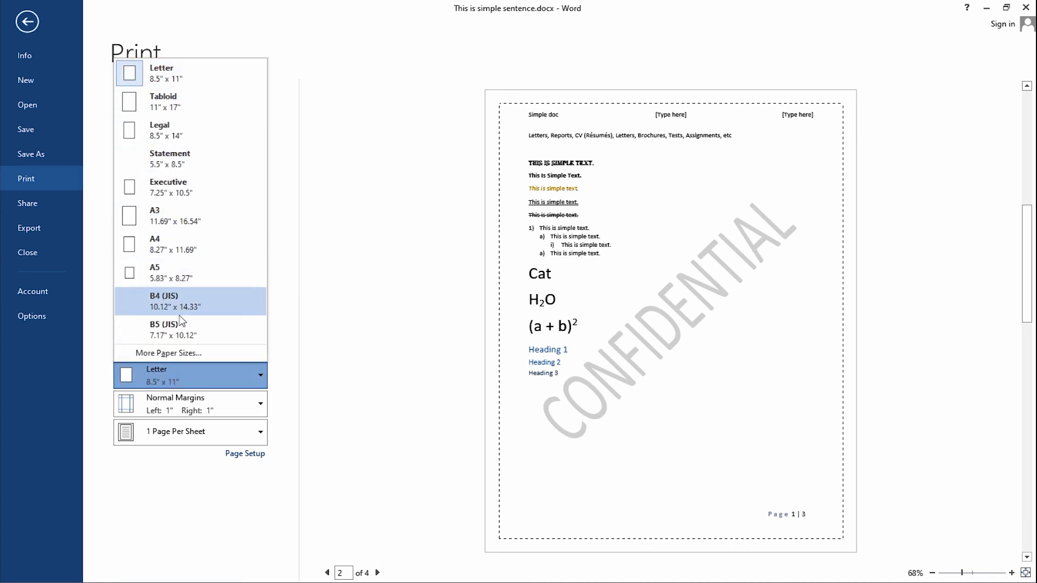
click(260, 406)
click(260, 407)
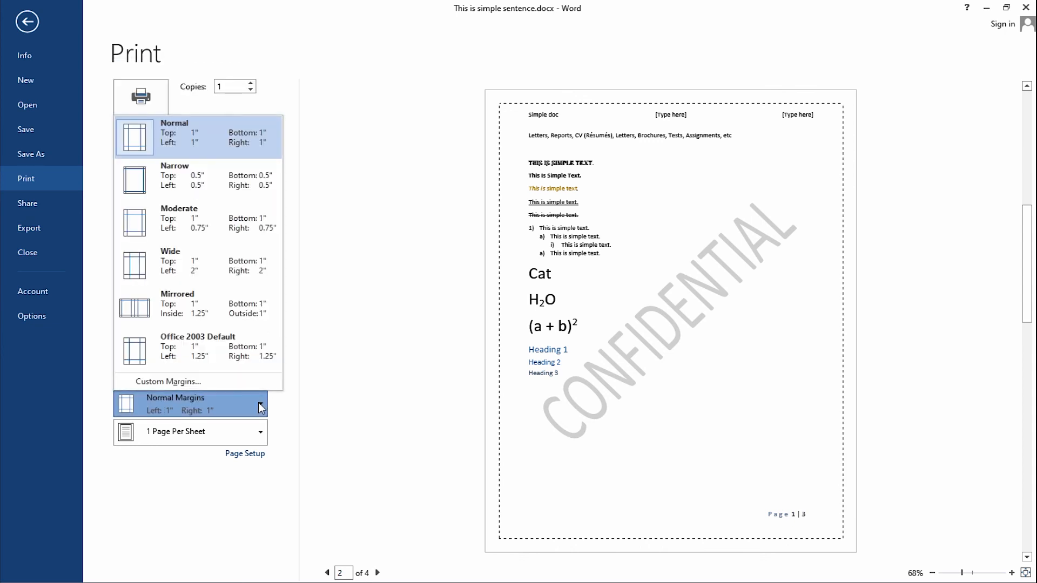
click(259, 406)
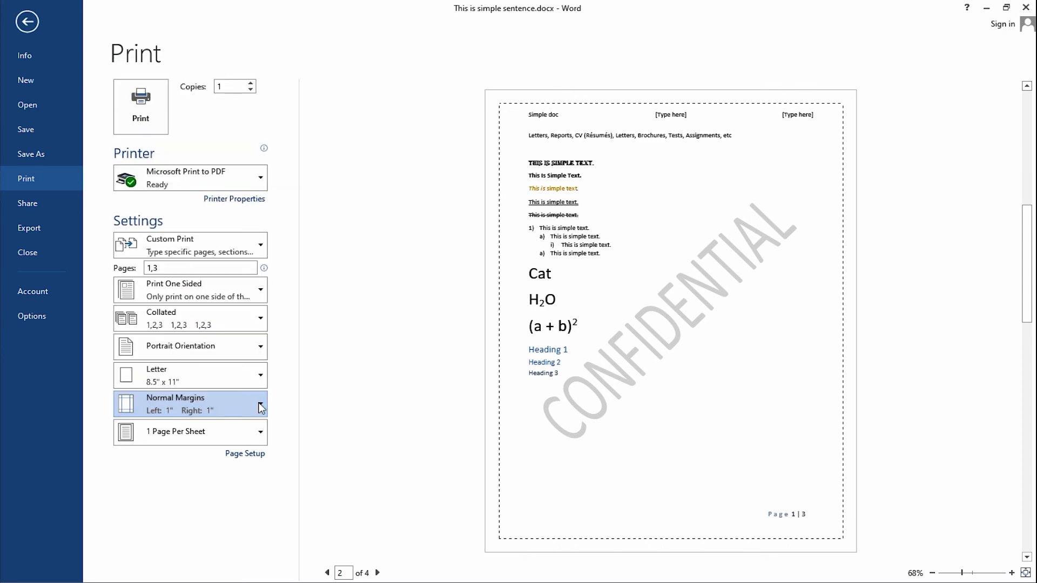
click(260, 434)
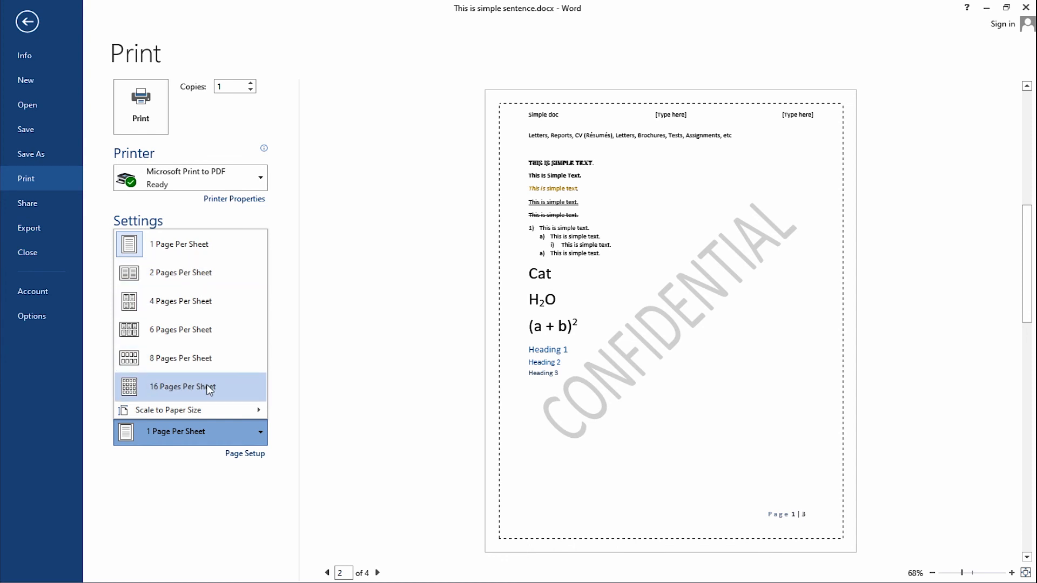
click(301, 419)
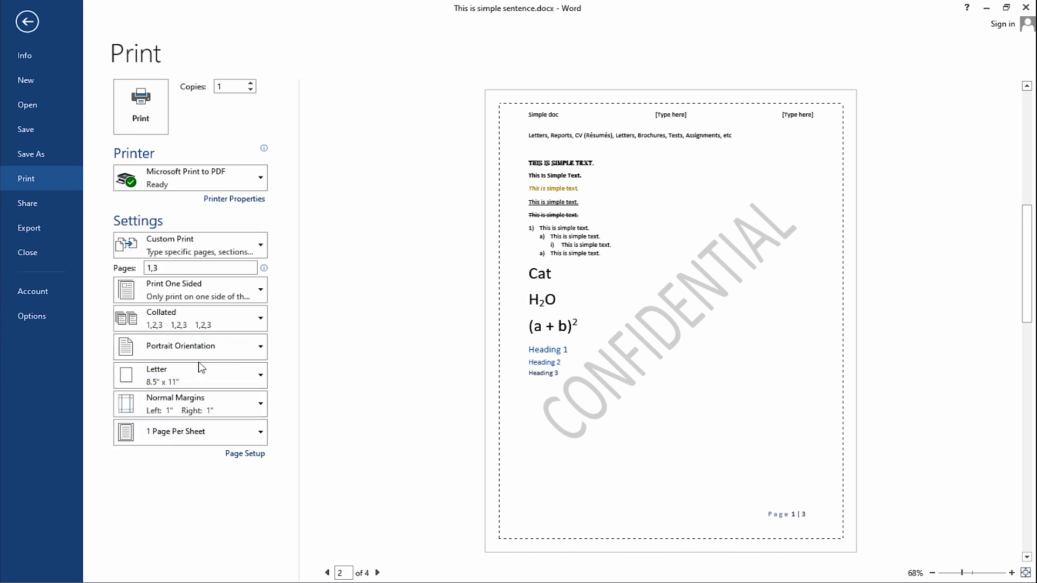
Return to the document and review the paper sizes offered in its page layout settings.
click(27, 22)
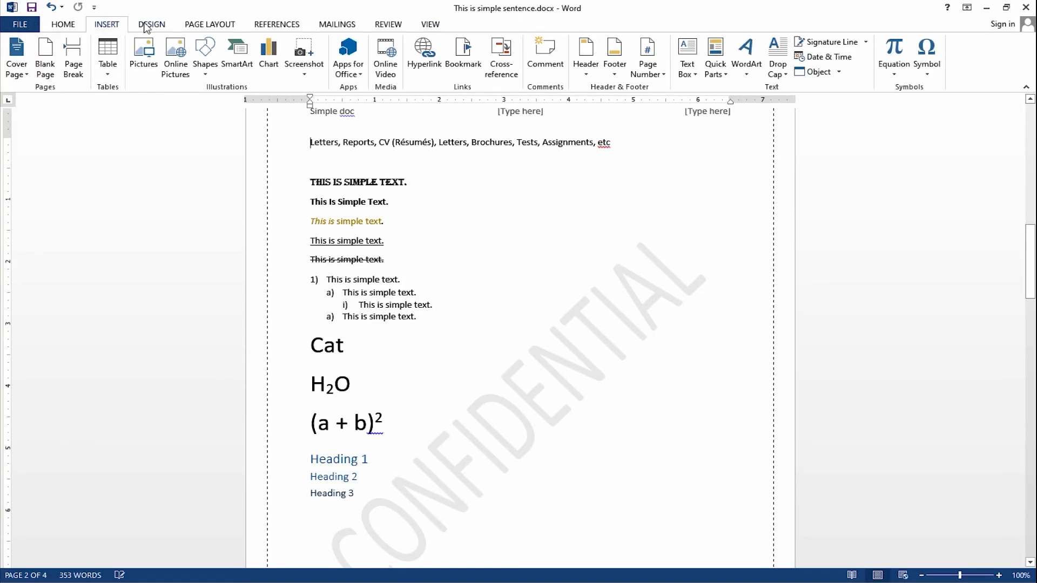
click(190, 24)
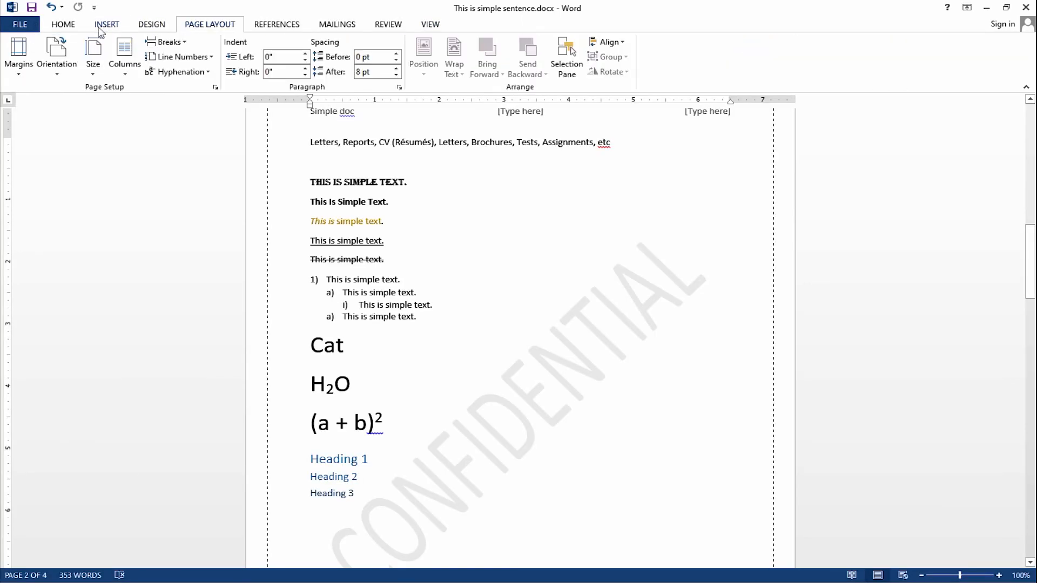
click(93, 67)
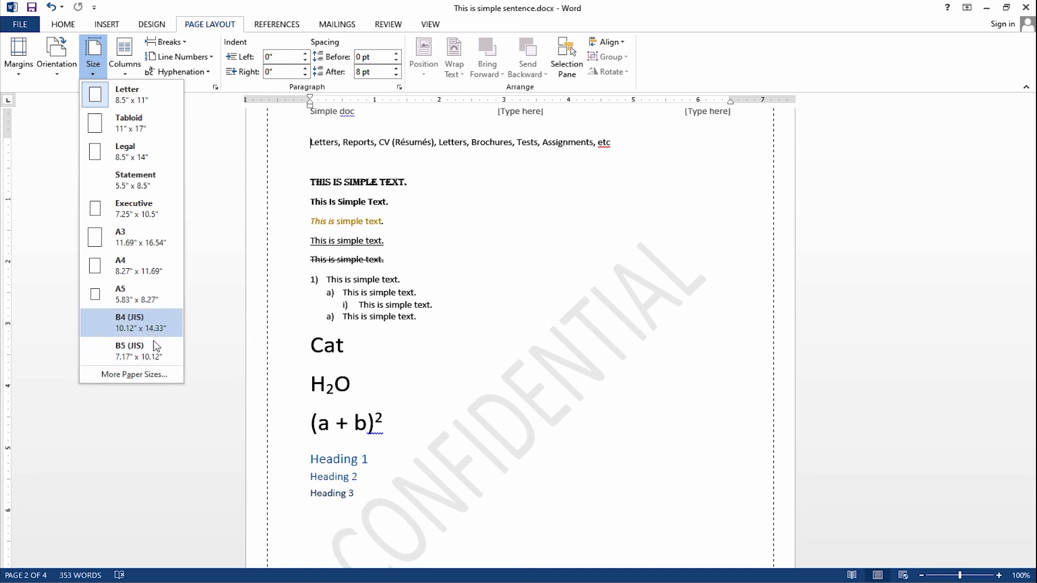
Bring up the print settings again, review the paper sizes offered there, and return to the document.
click(22, 25)
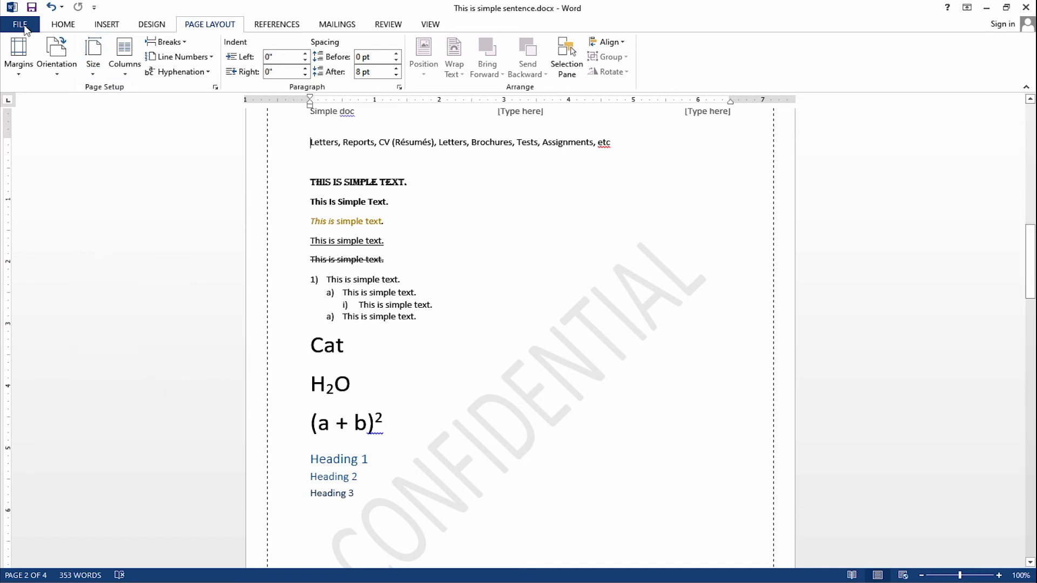
click(38, 179)
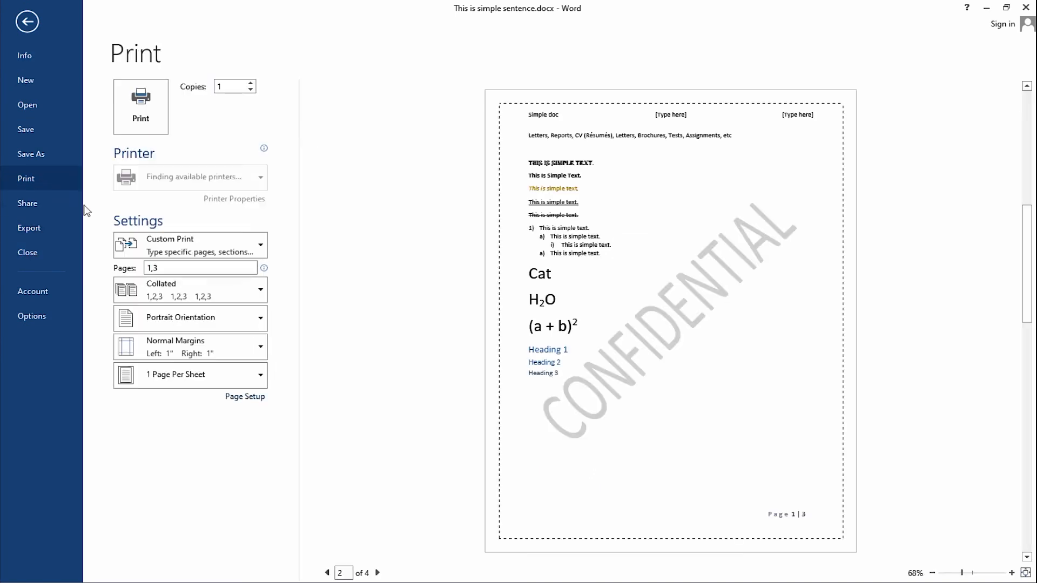
click(146, 381)
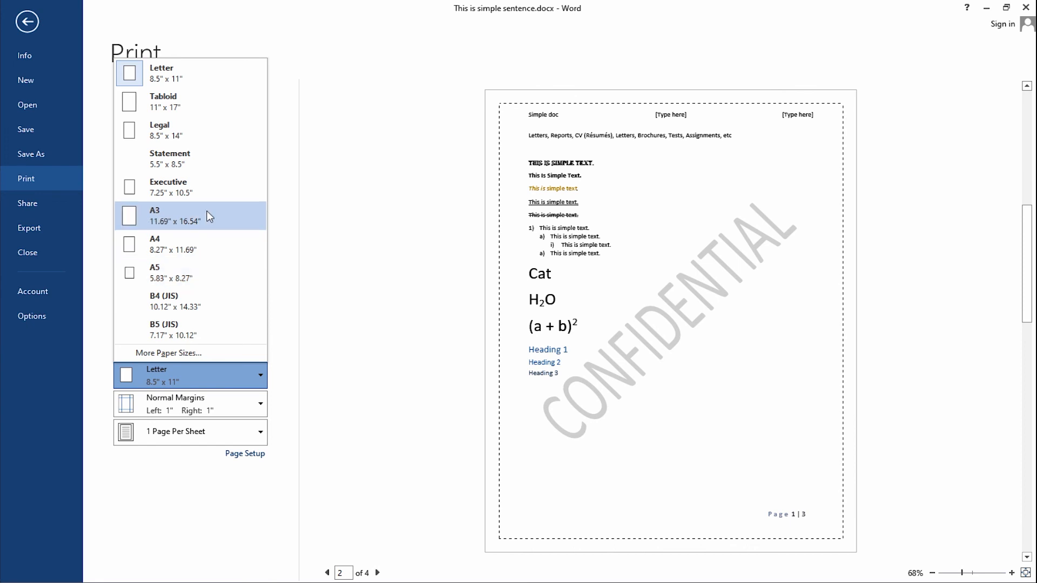
click(27, 15)
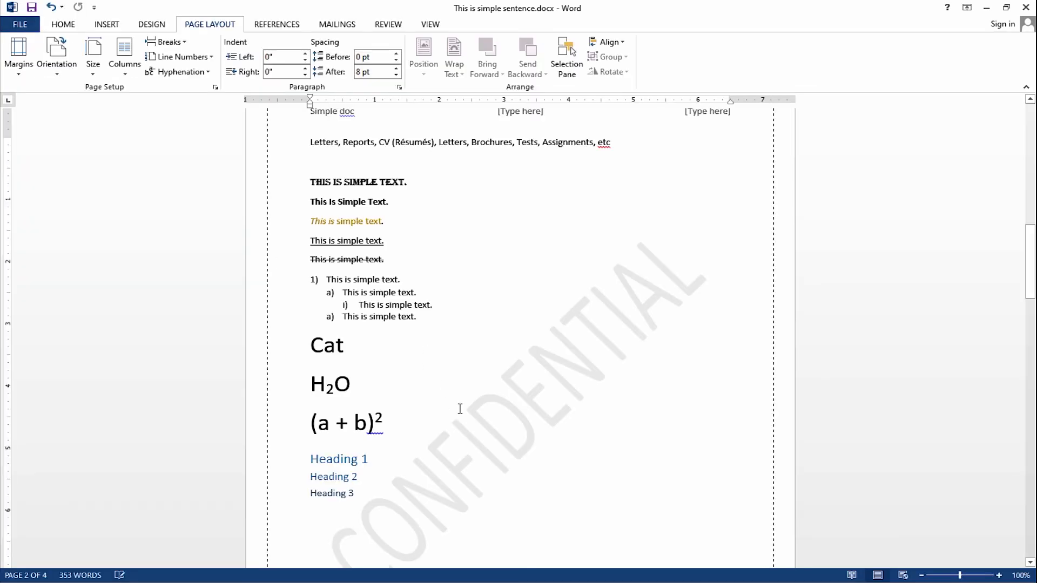